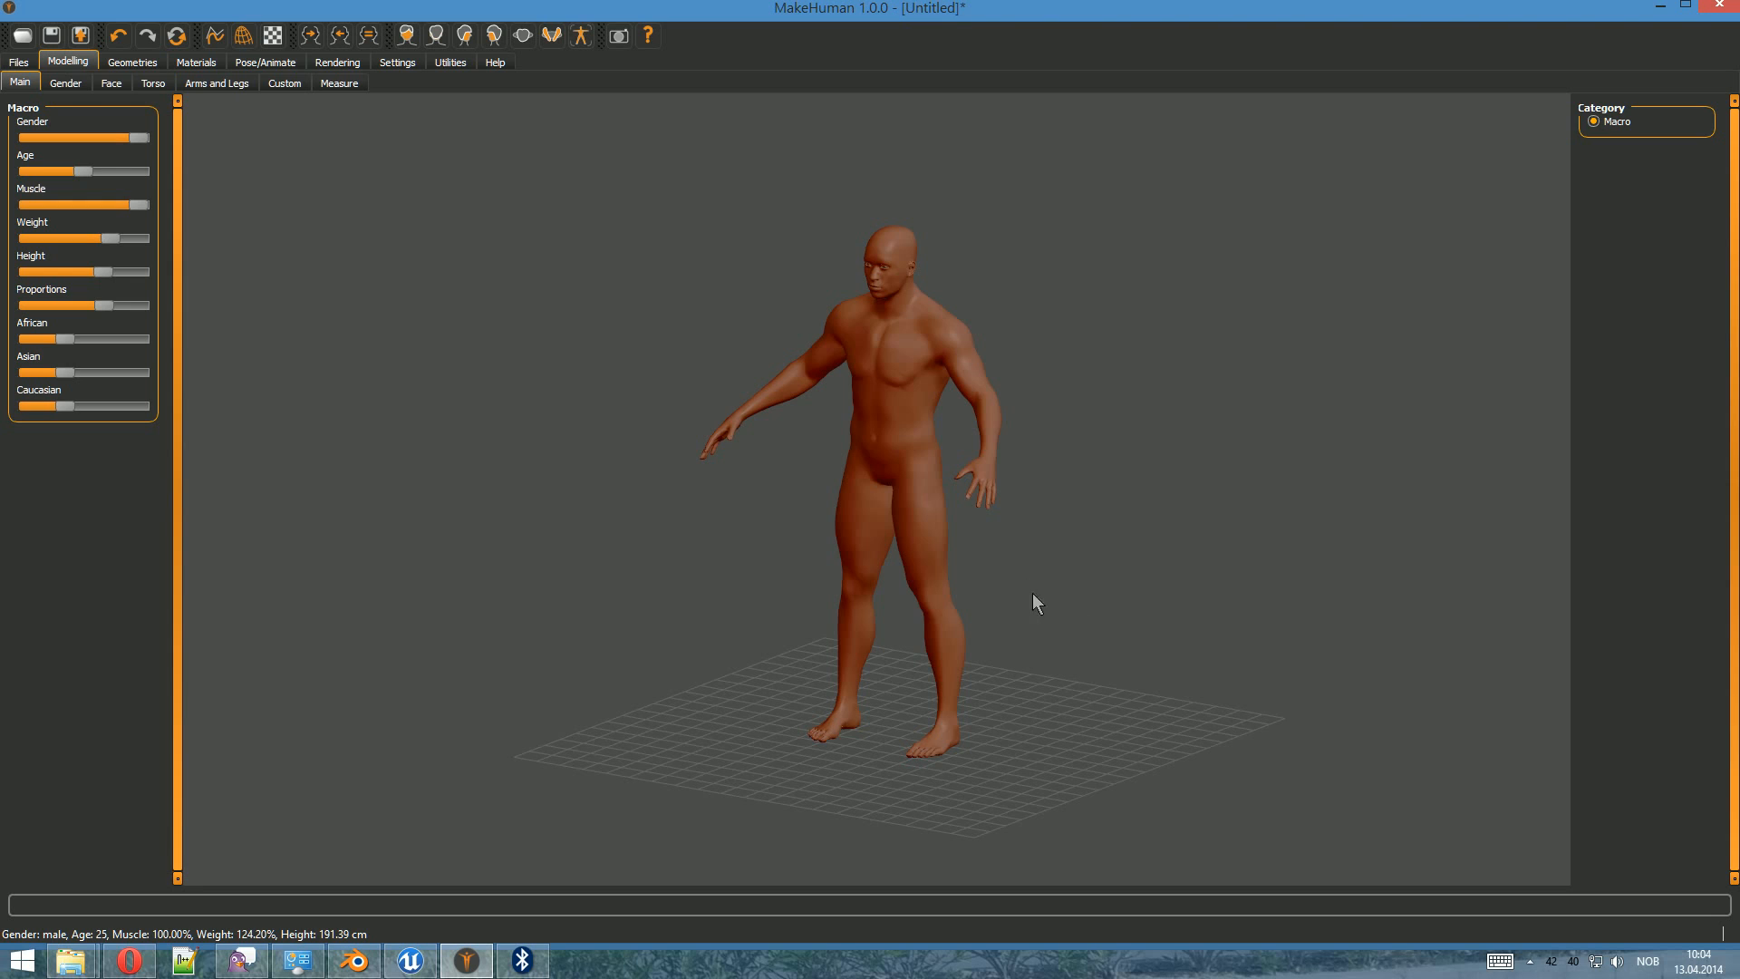
drag(1031, 593, 991, 598)
drag(1017, 540, 962, 514)
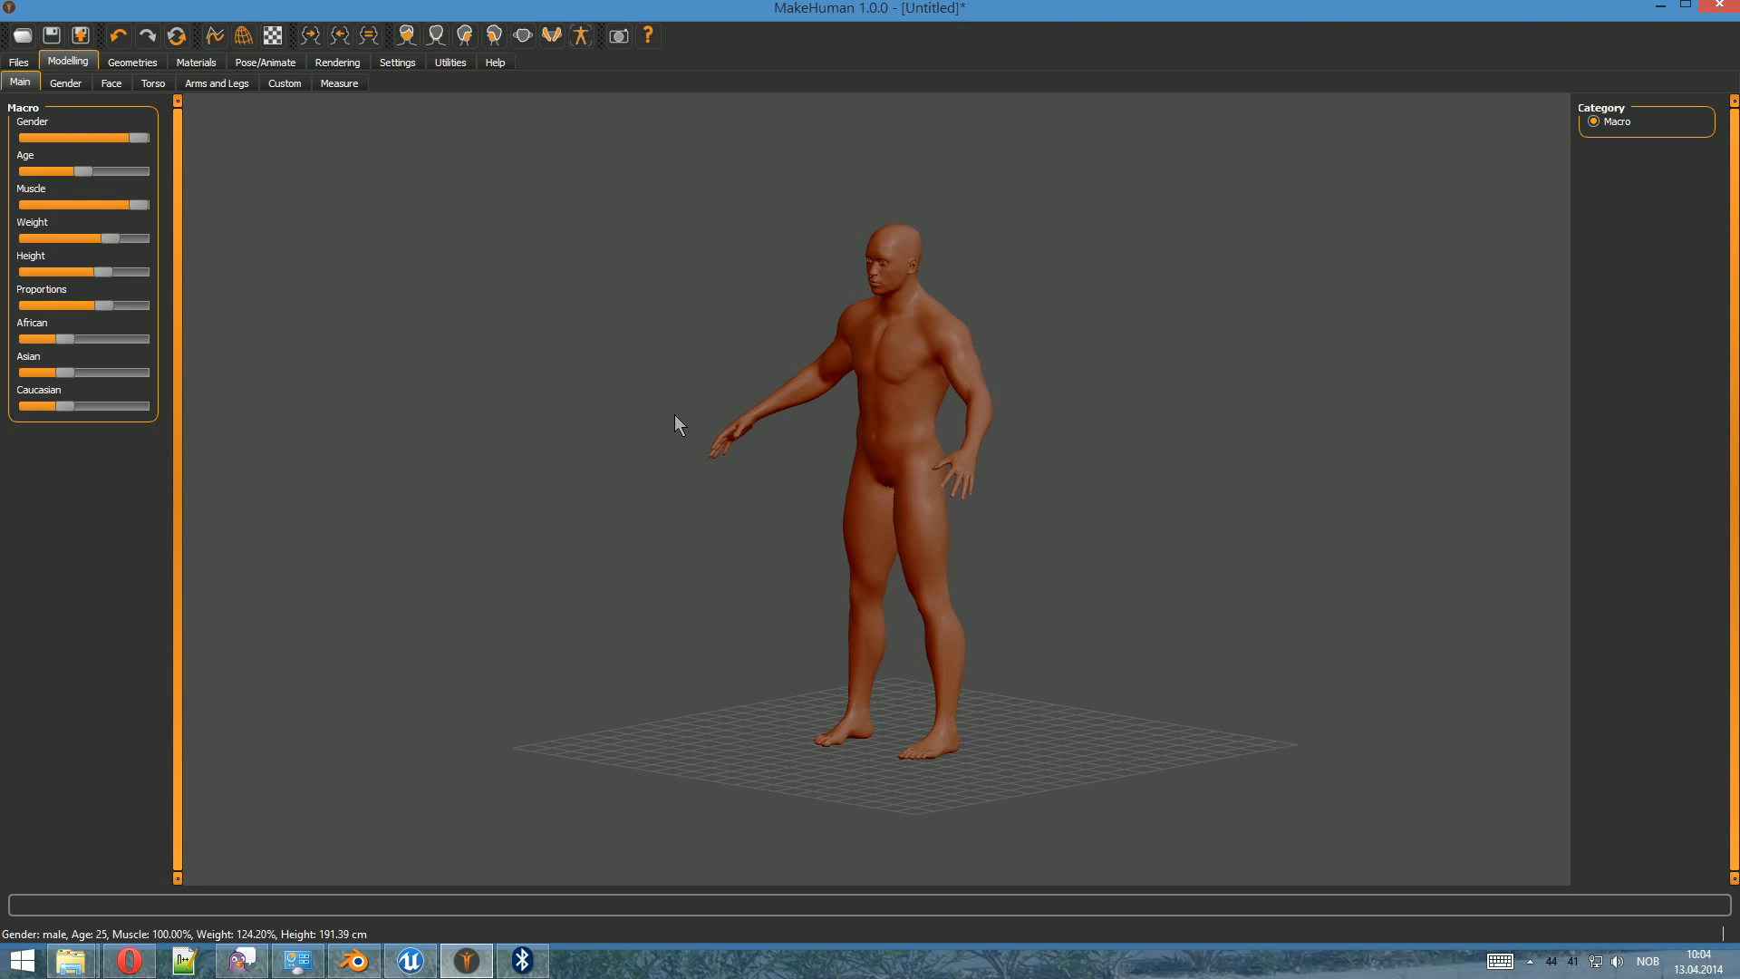
mouse_move(674, 416)
mouse_down()
mouse_move(890, 398)
mouse_move(667, 416)
mouse_up()
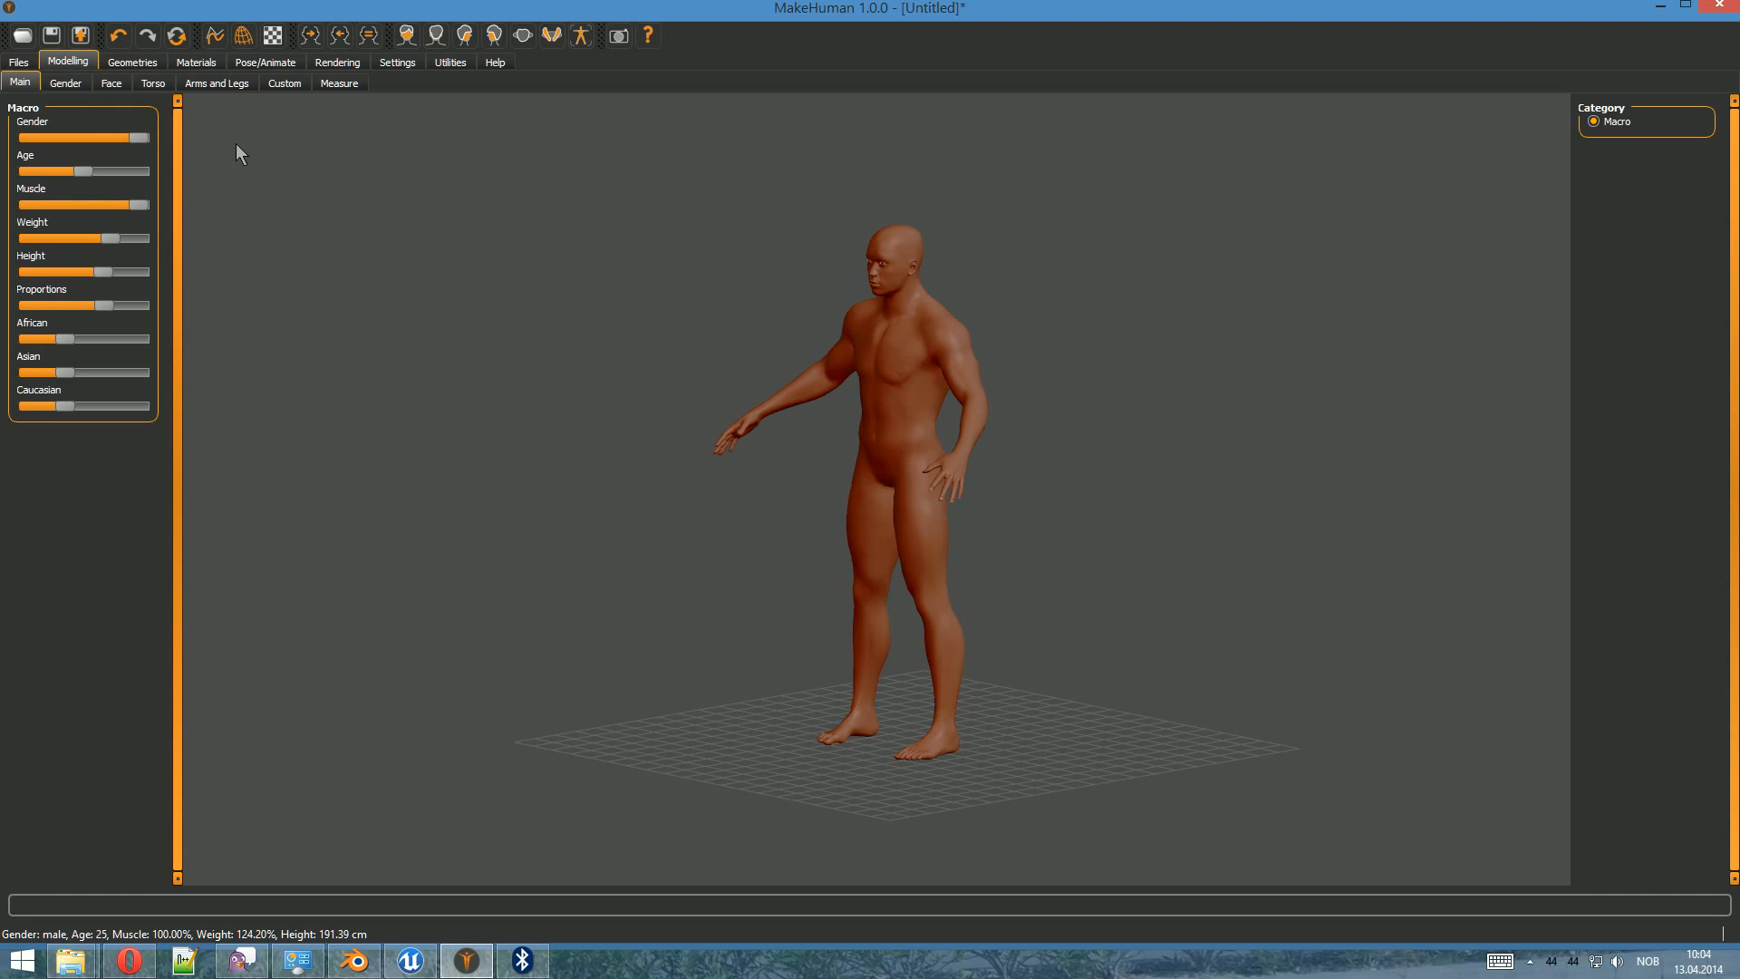
- Start a mesh export and browse to the BTSync\Projects\MakeHuman\Male.001 folder for the output file
click(28, 63)
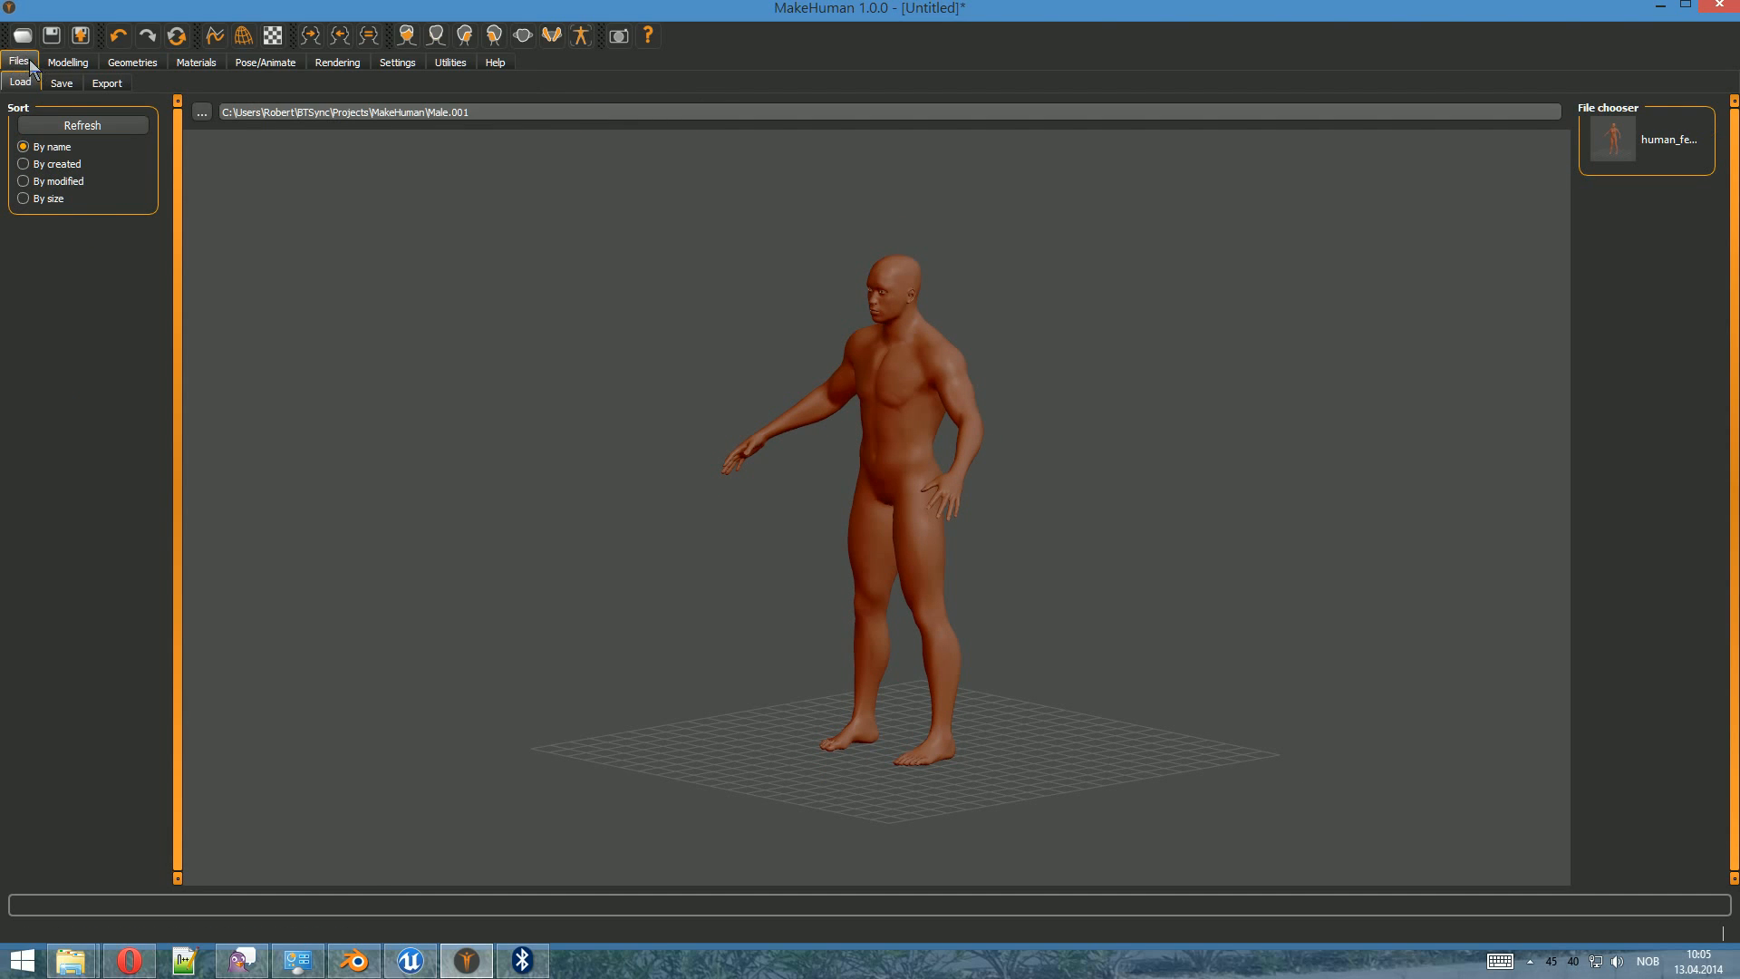
click(106, 83)
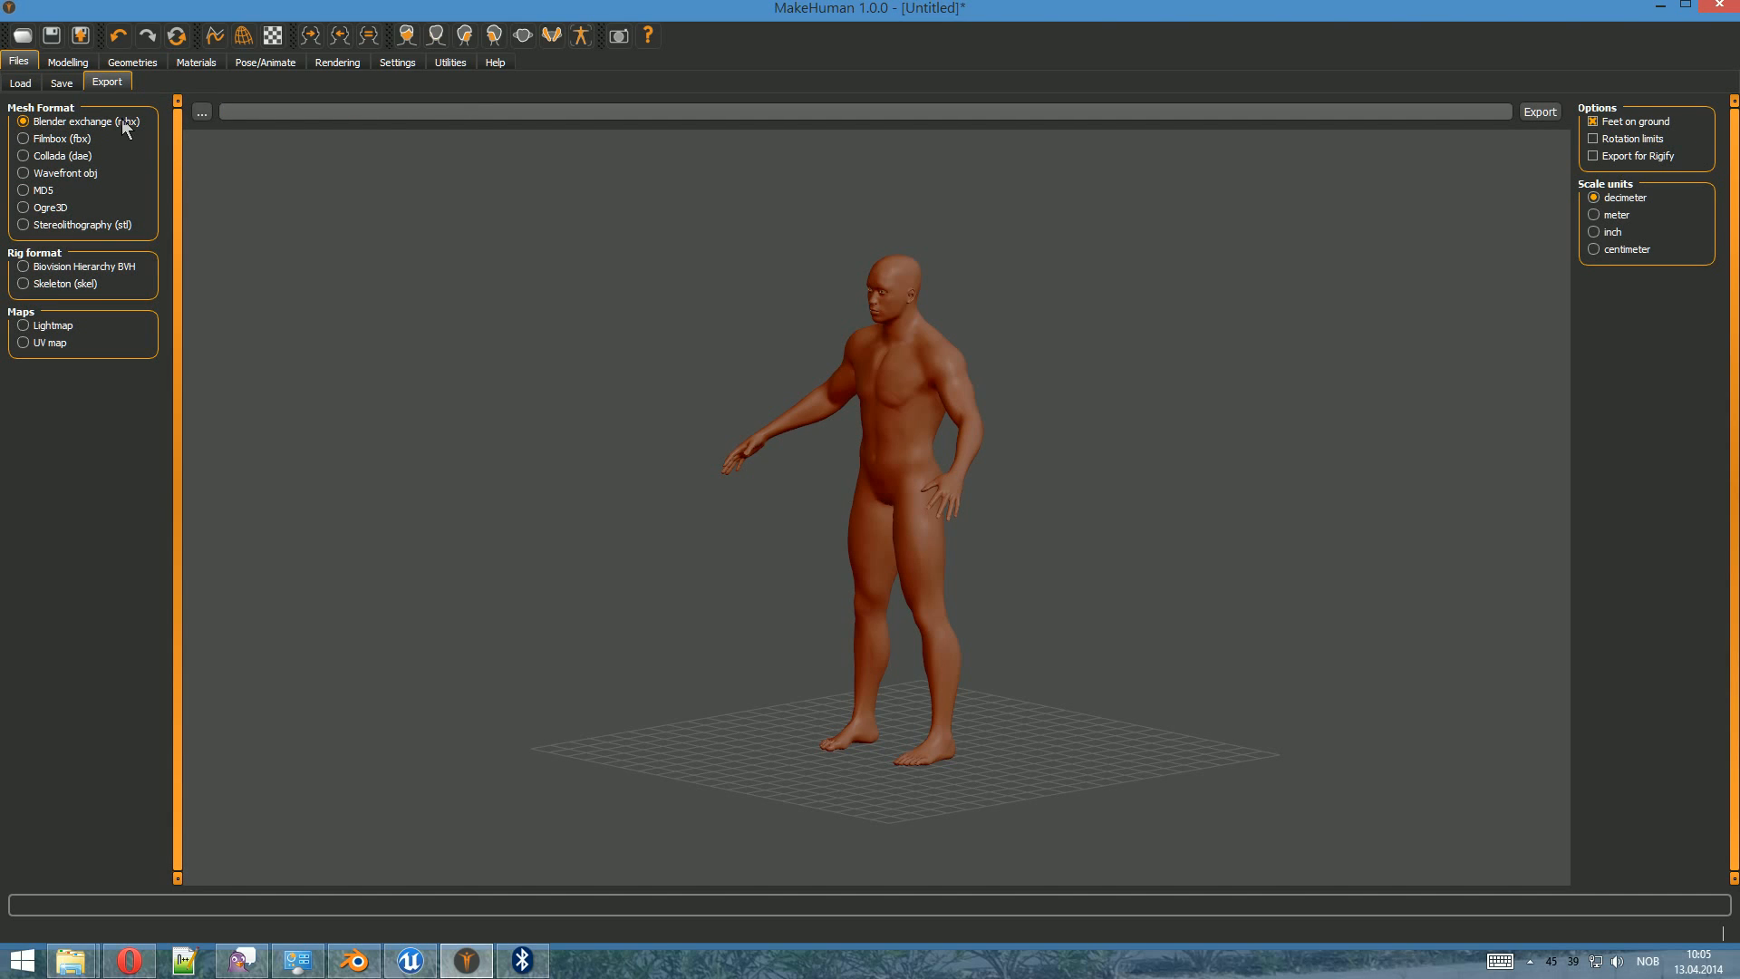
click(202, 111)
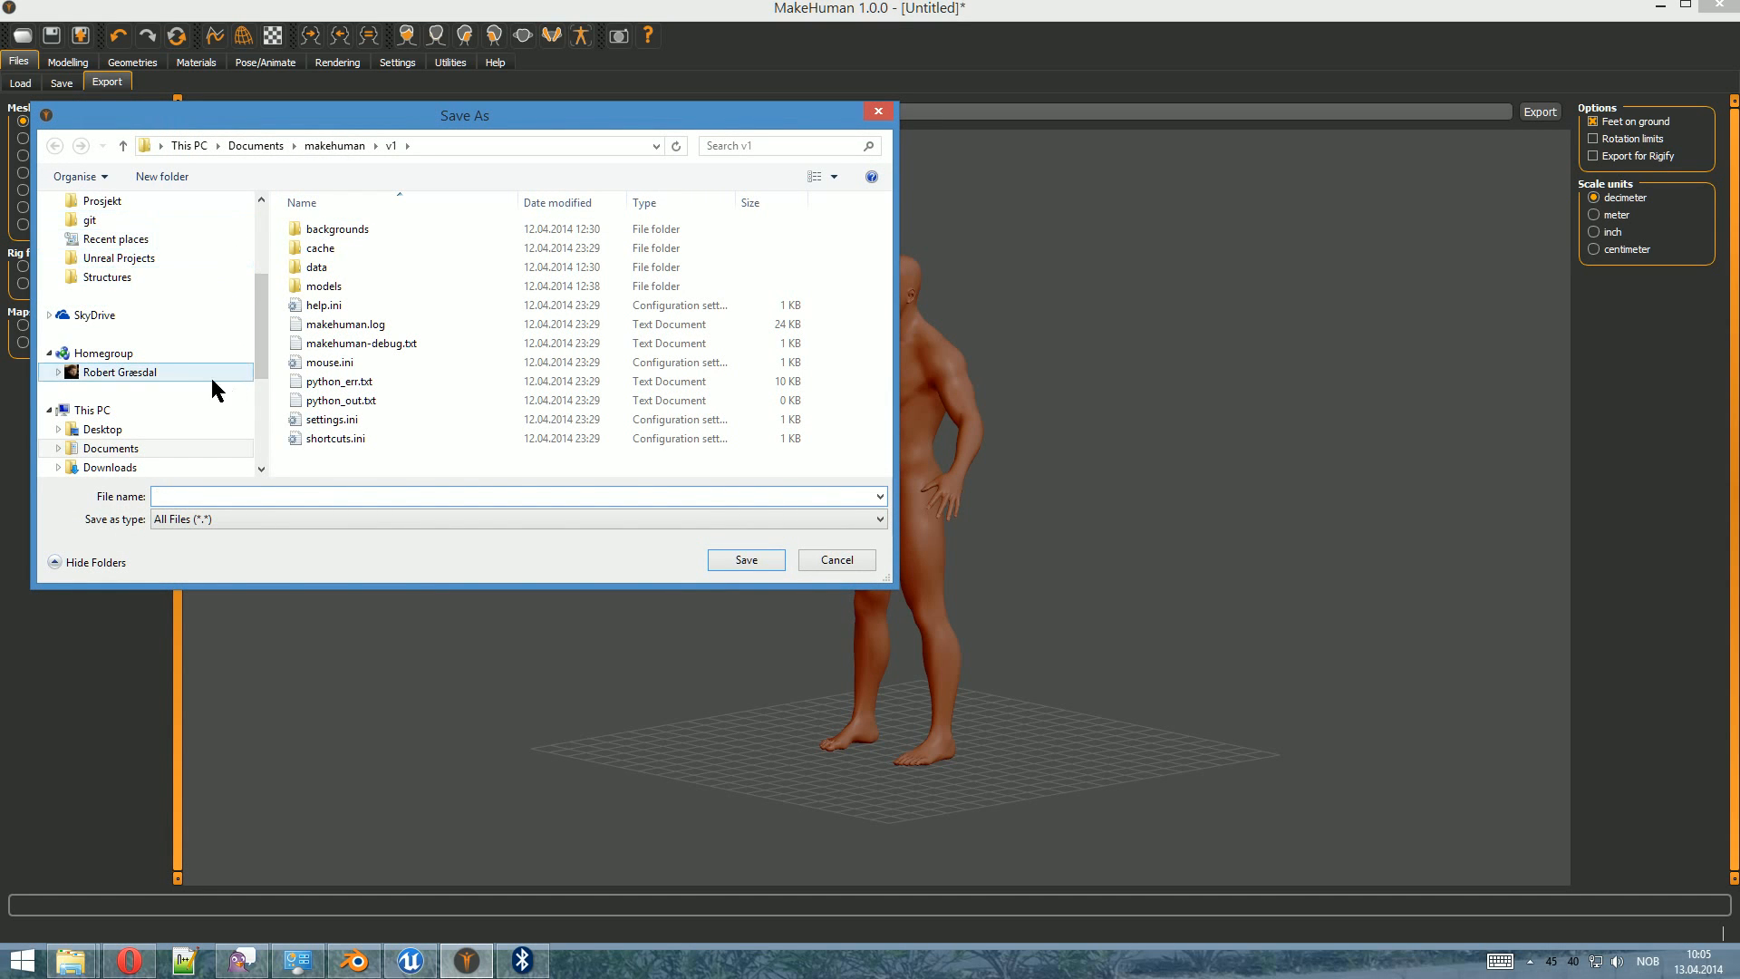
scroll(253, 302, up, 2)
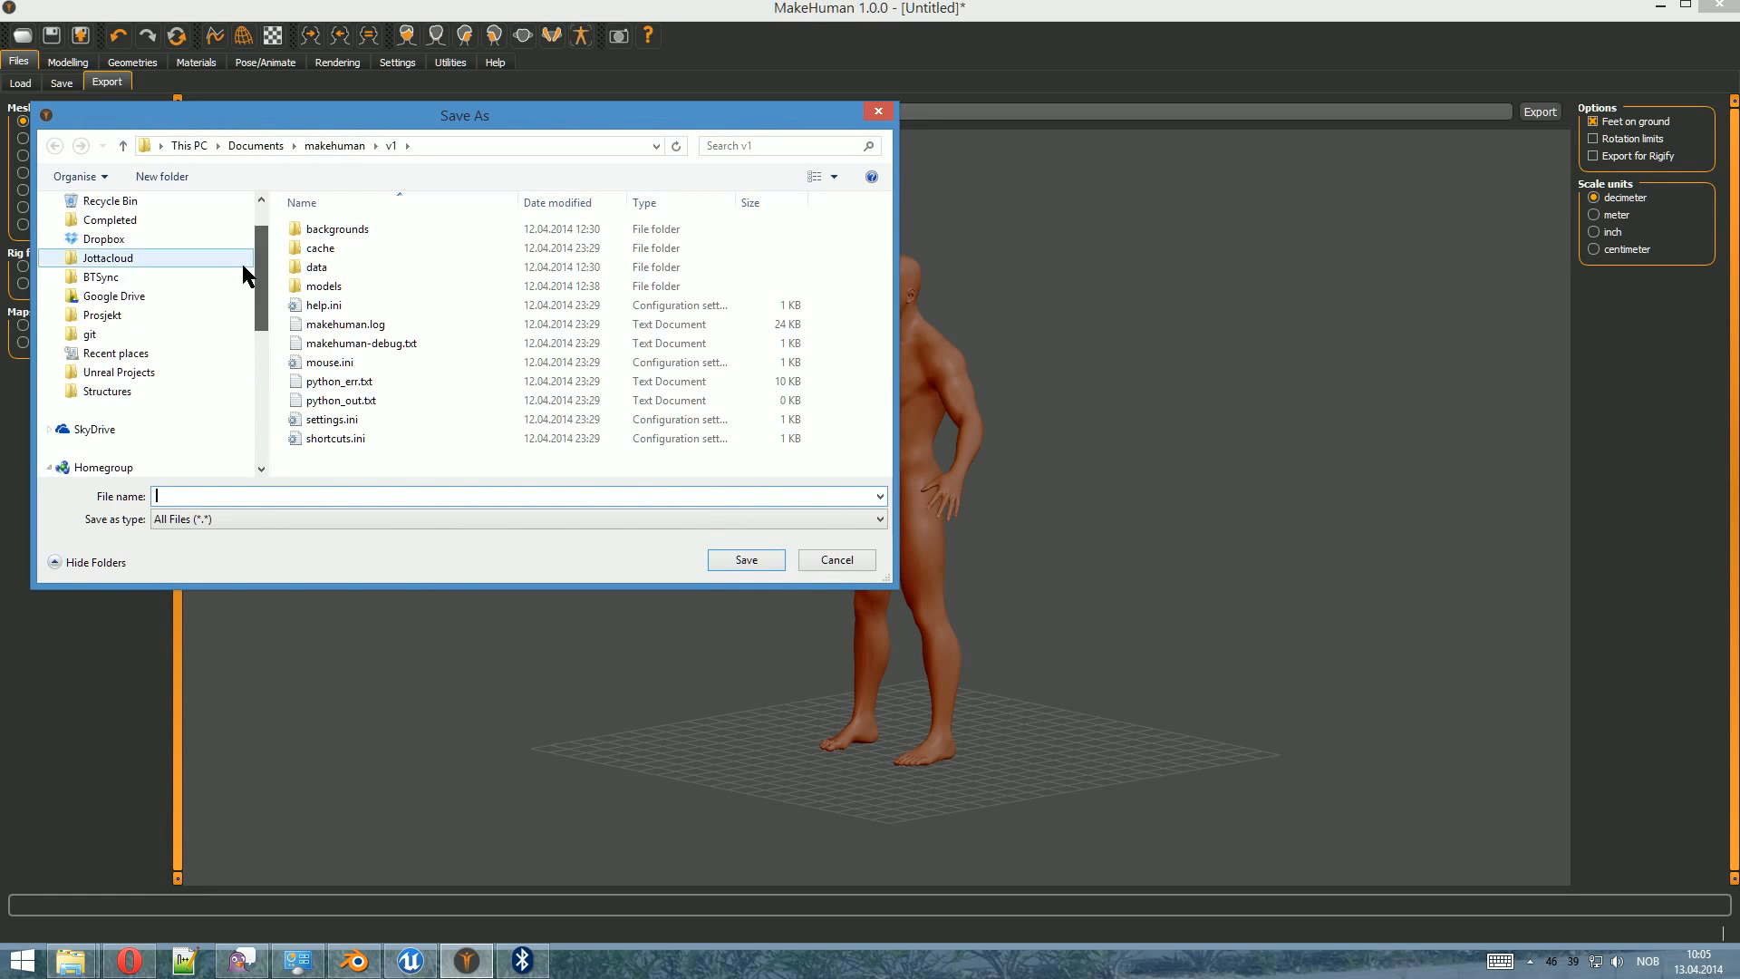
click(120, 283)
double_click(363, 264)
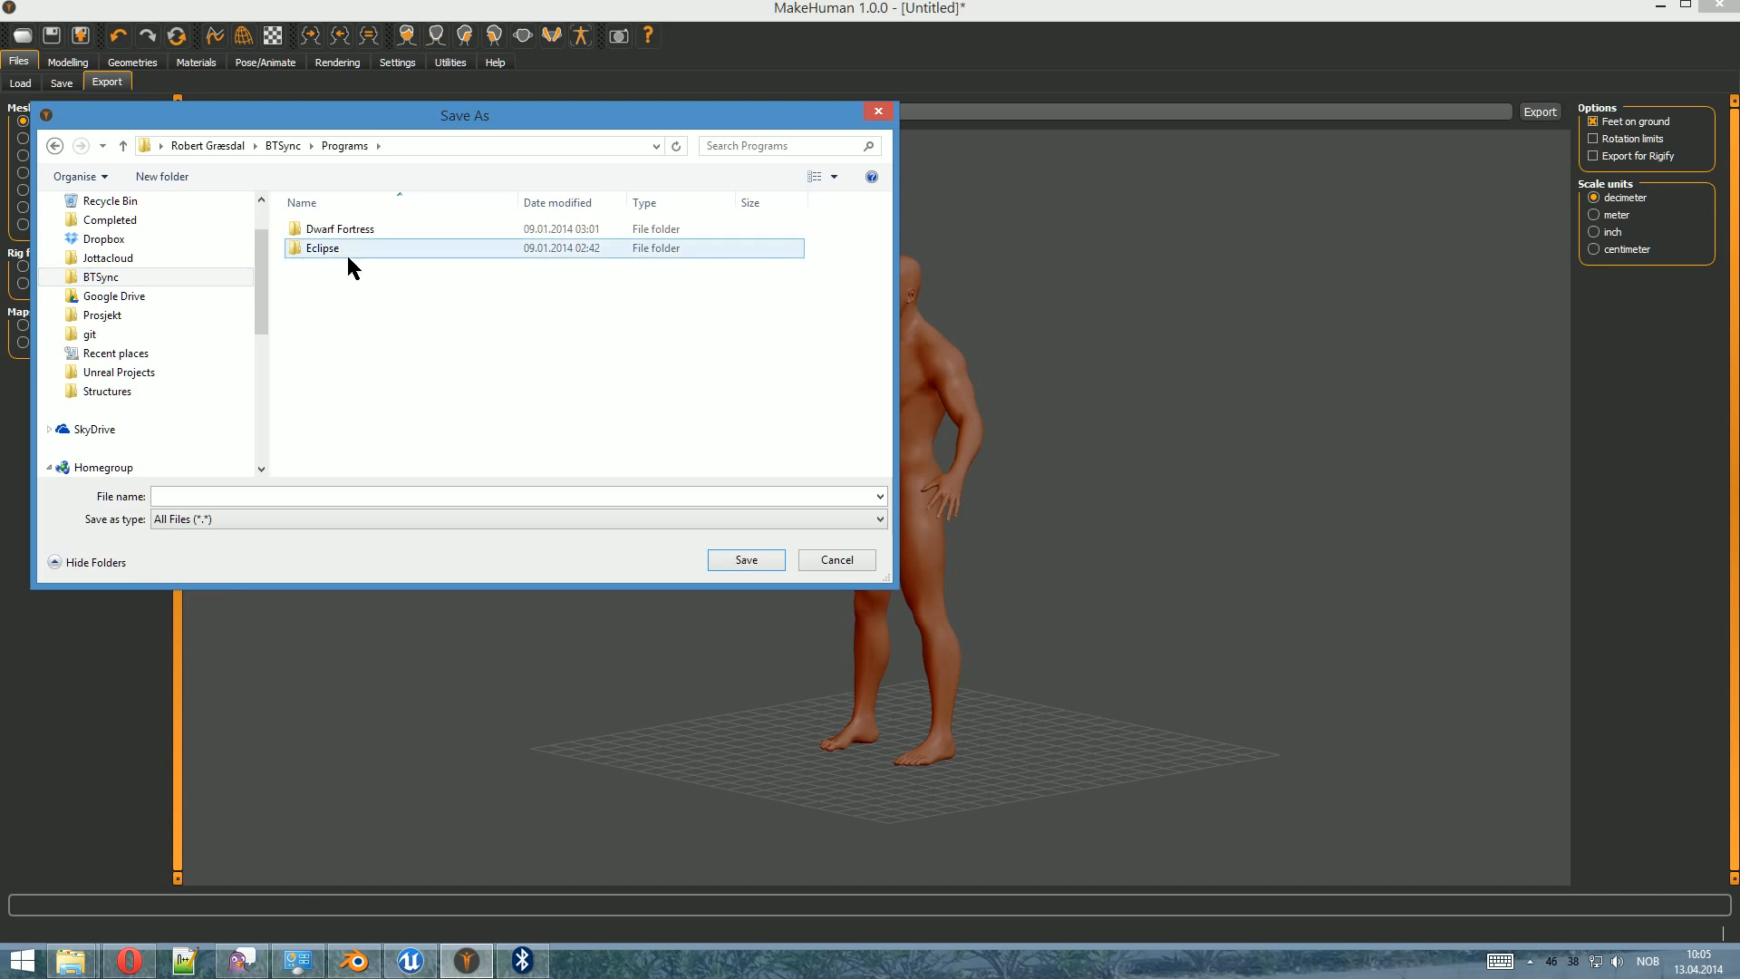
click(283, 146)
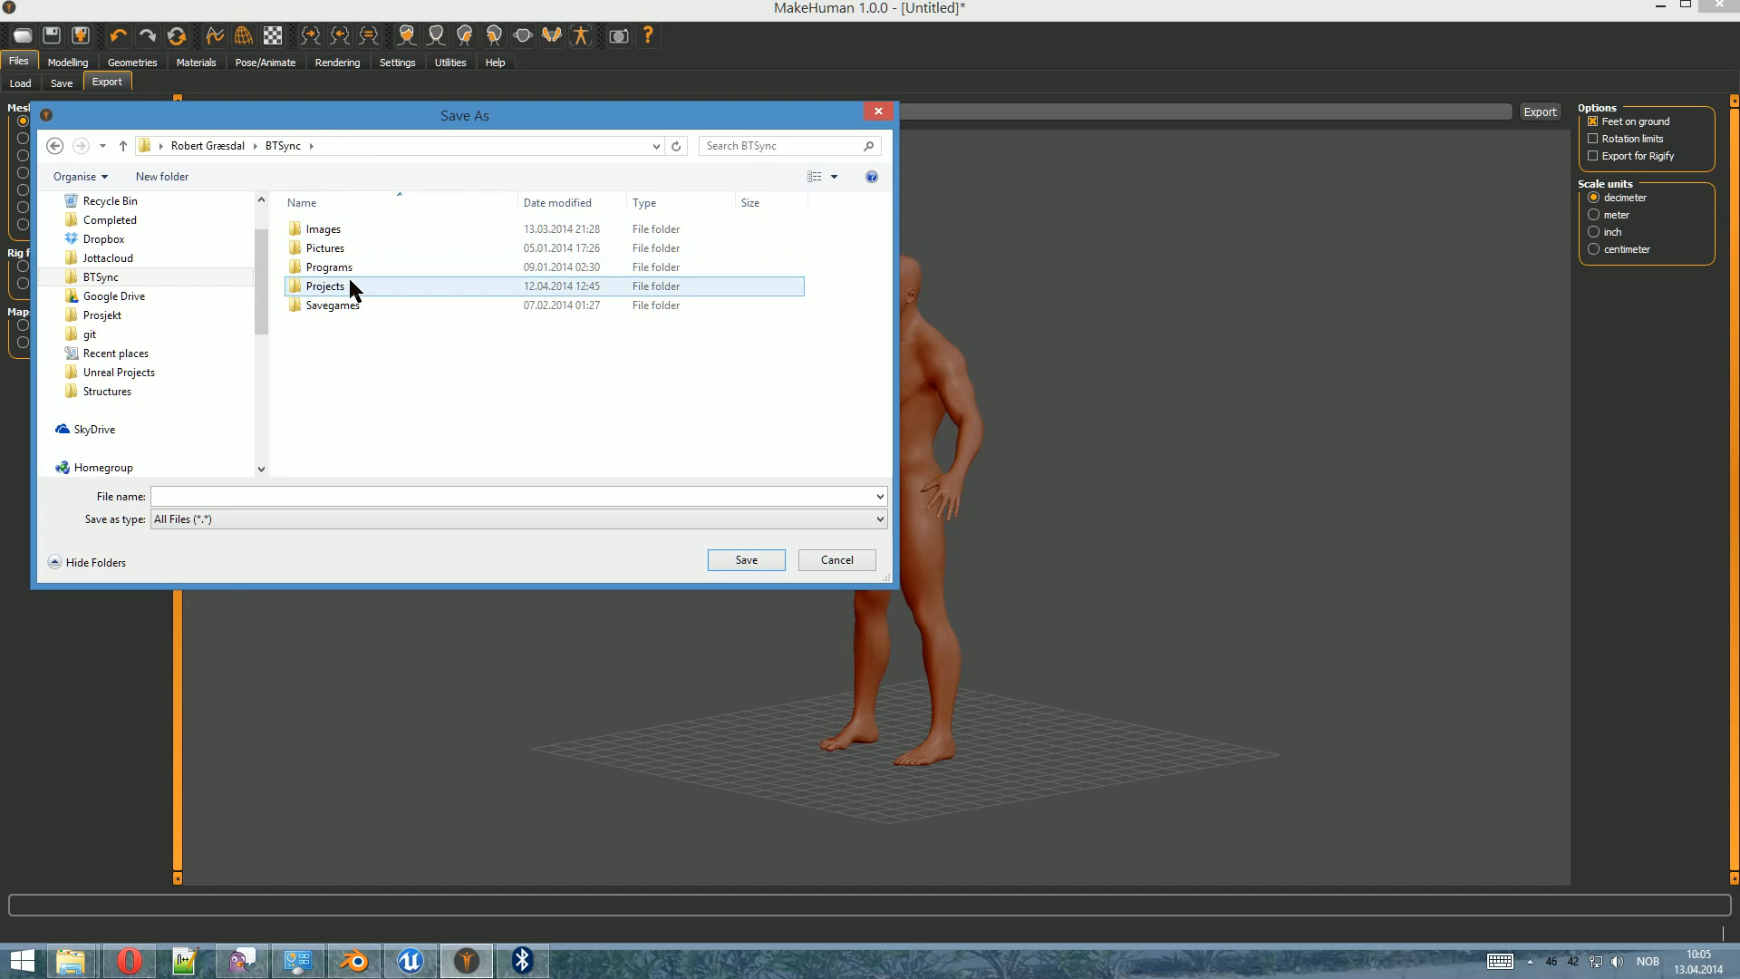
double_click(352, 287)
double_click(371, 249)
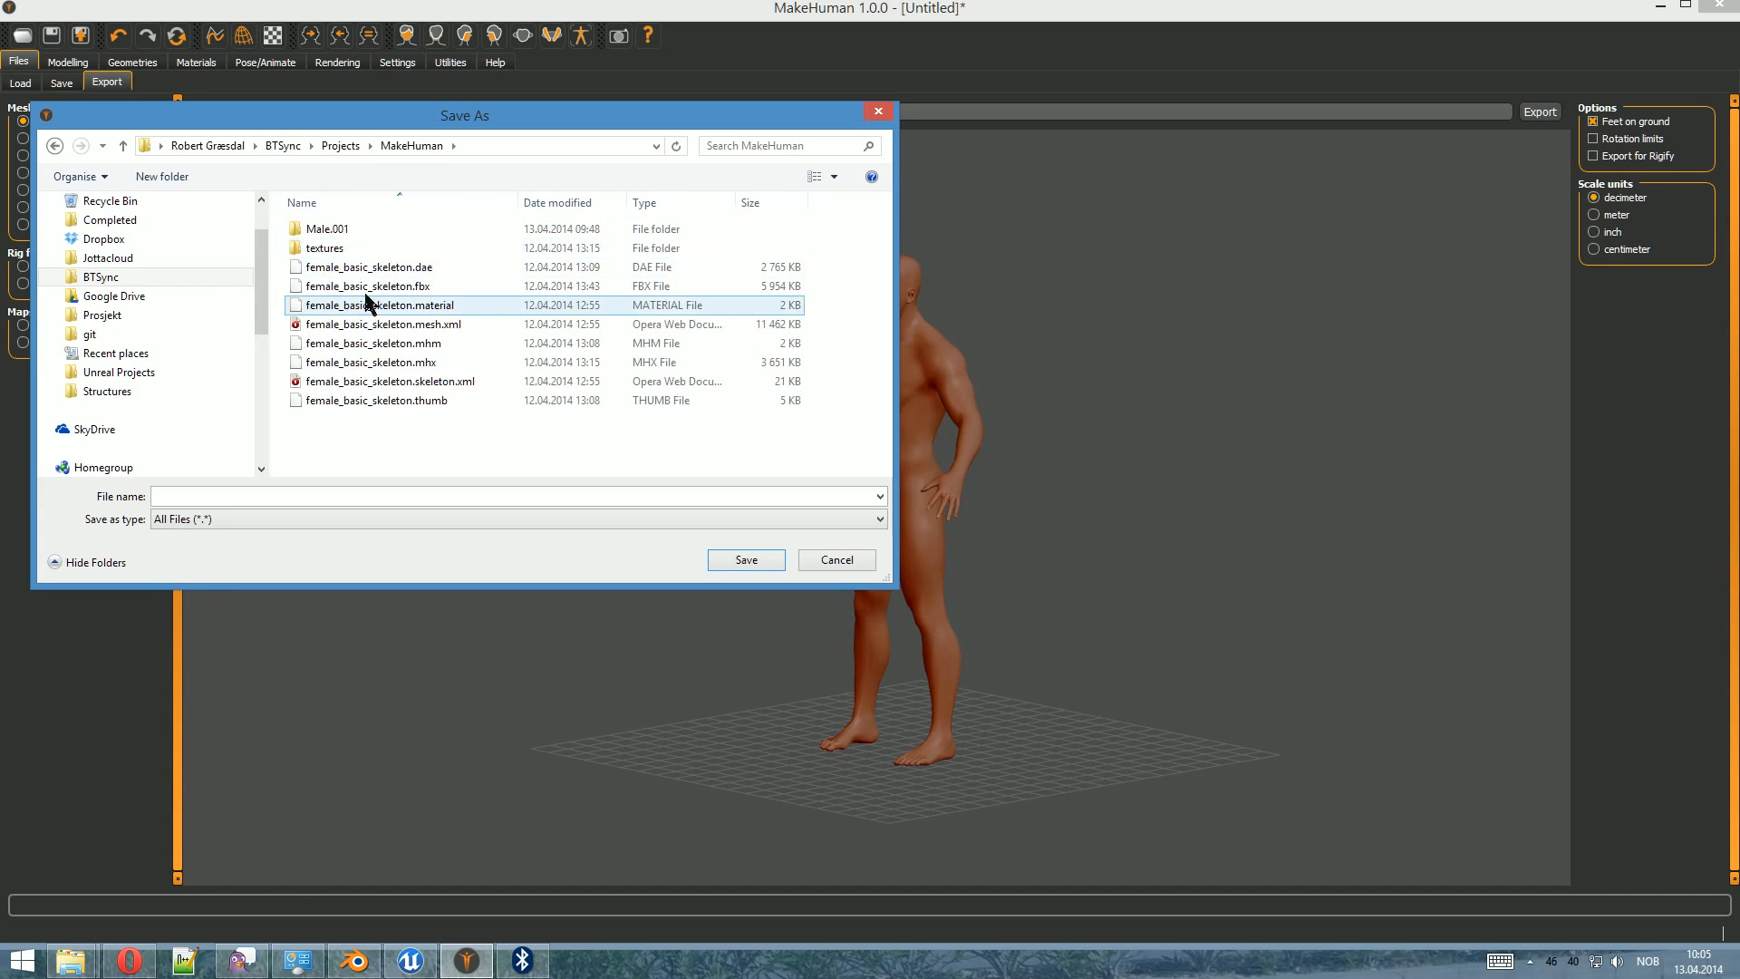
double_click(355, 230)
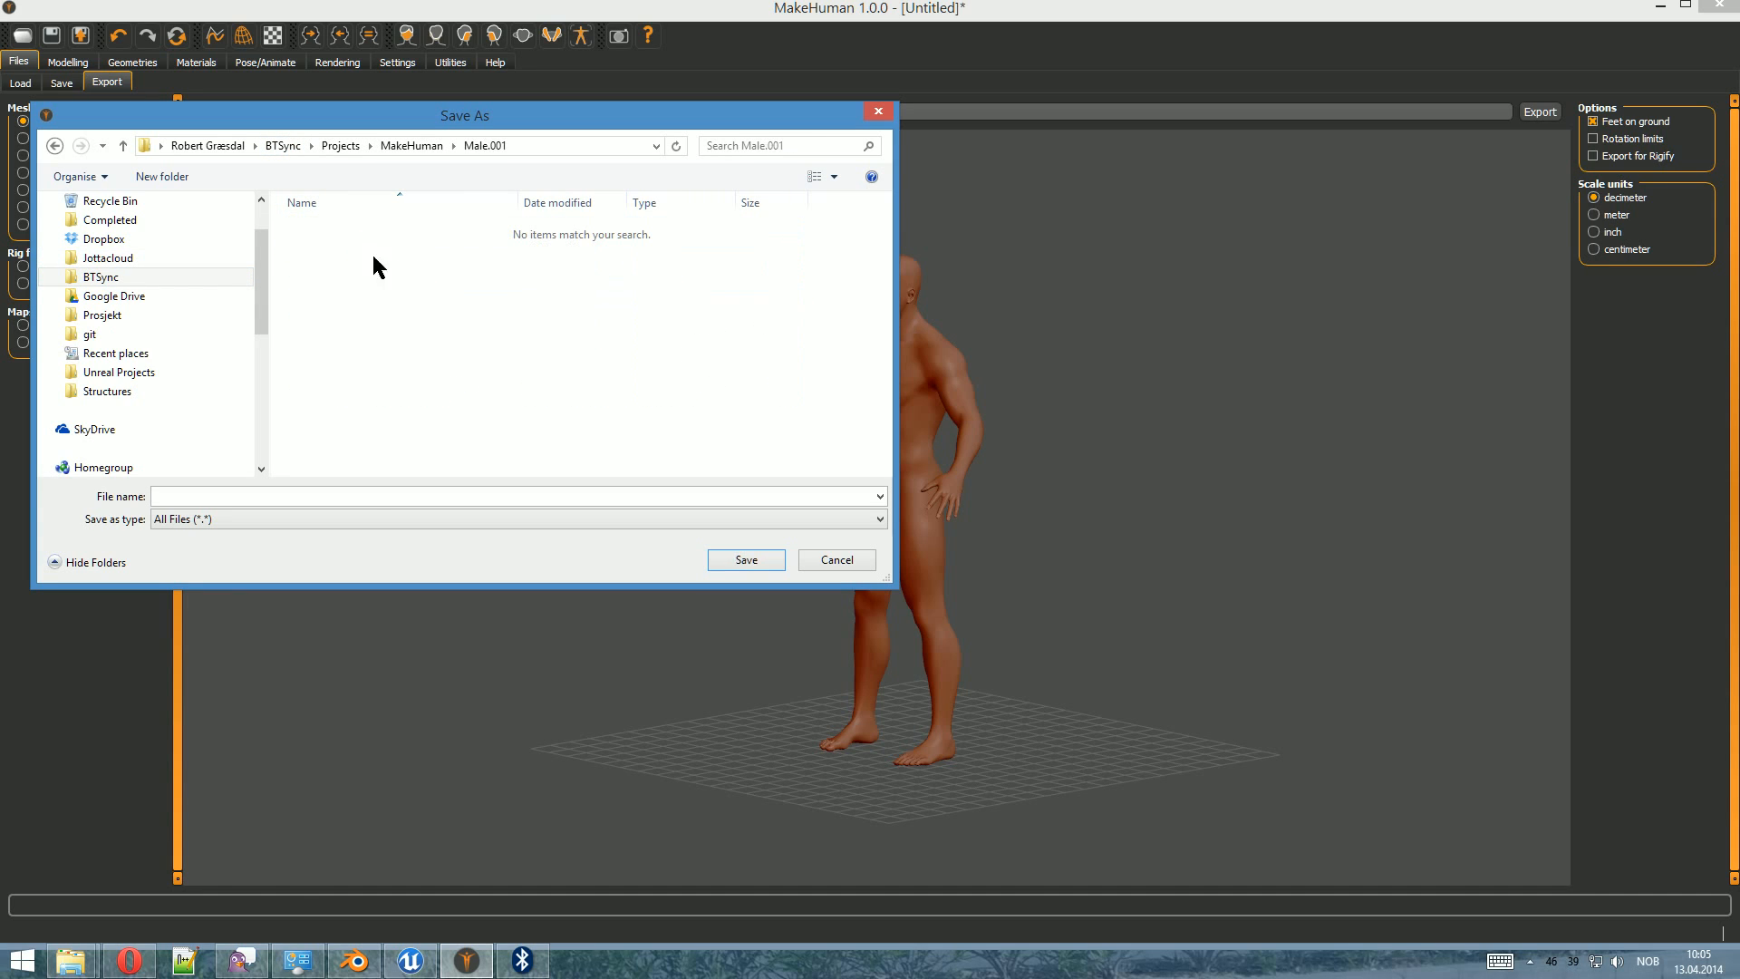
- Name the output file Male.001 and export the male figure in Blender exchange (mhx) format
click(345, 494)
text(Mal)
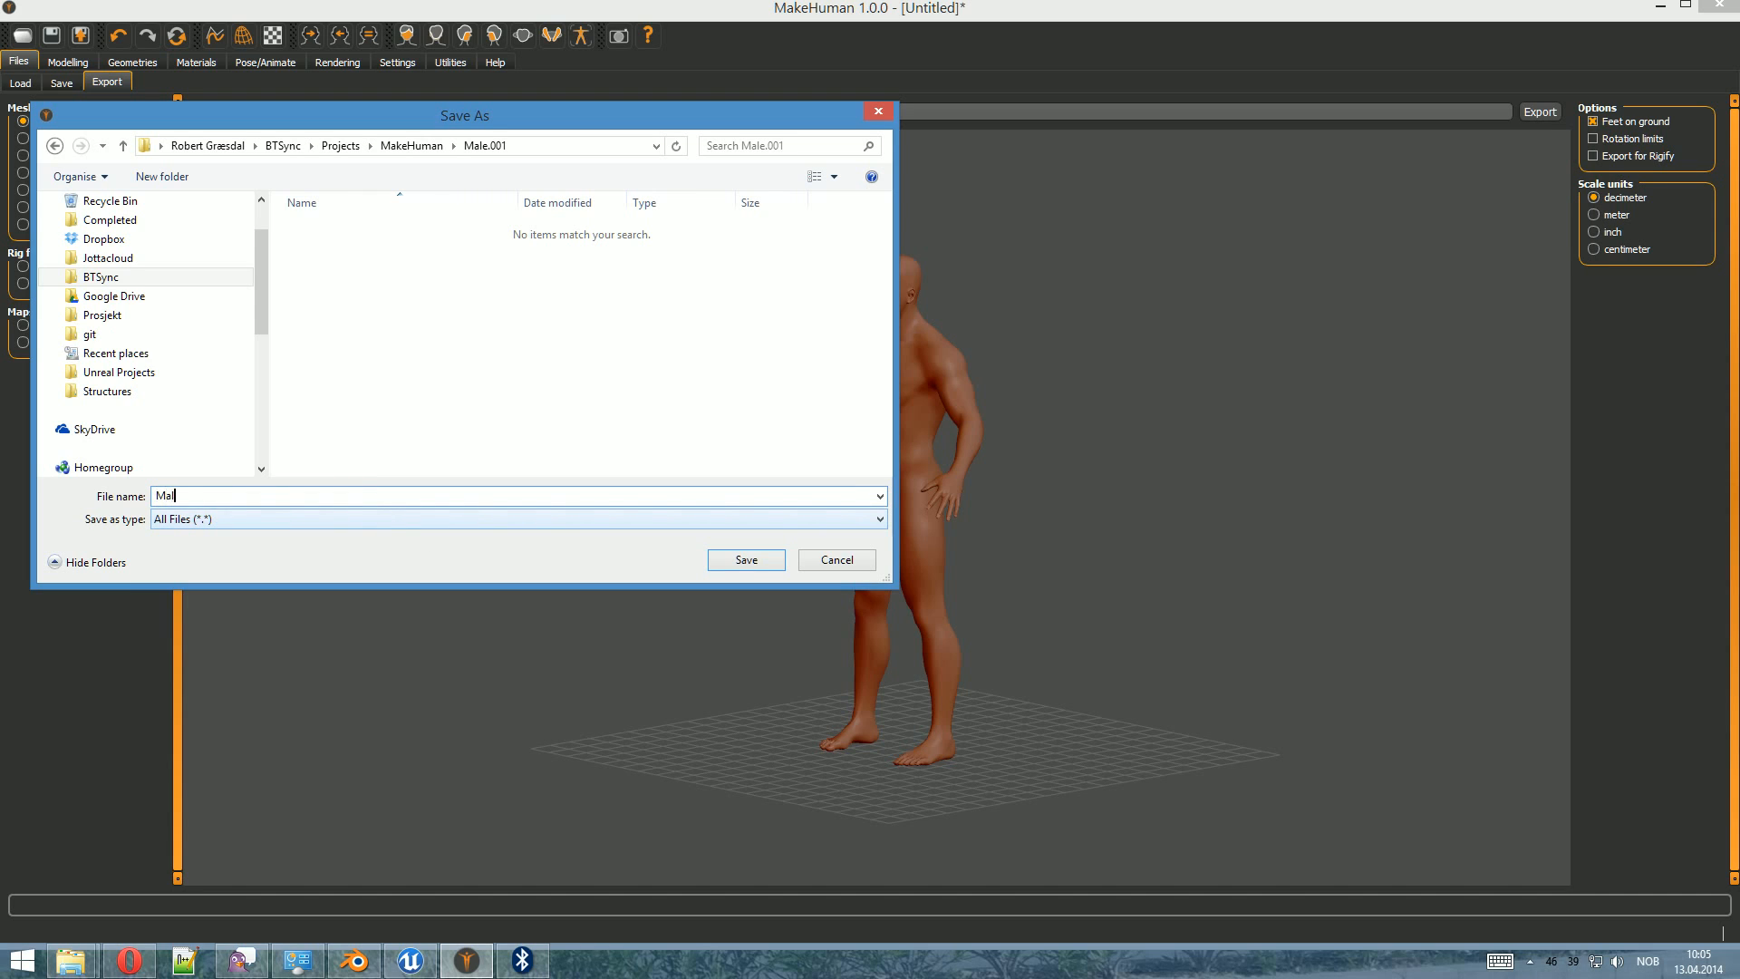
text(e.001)
click(767, 562)
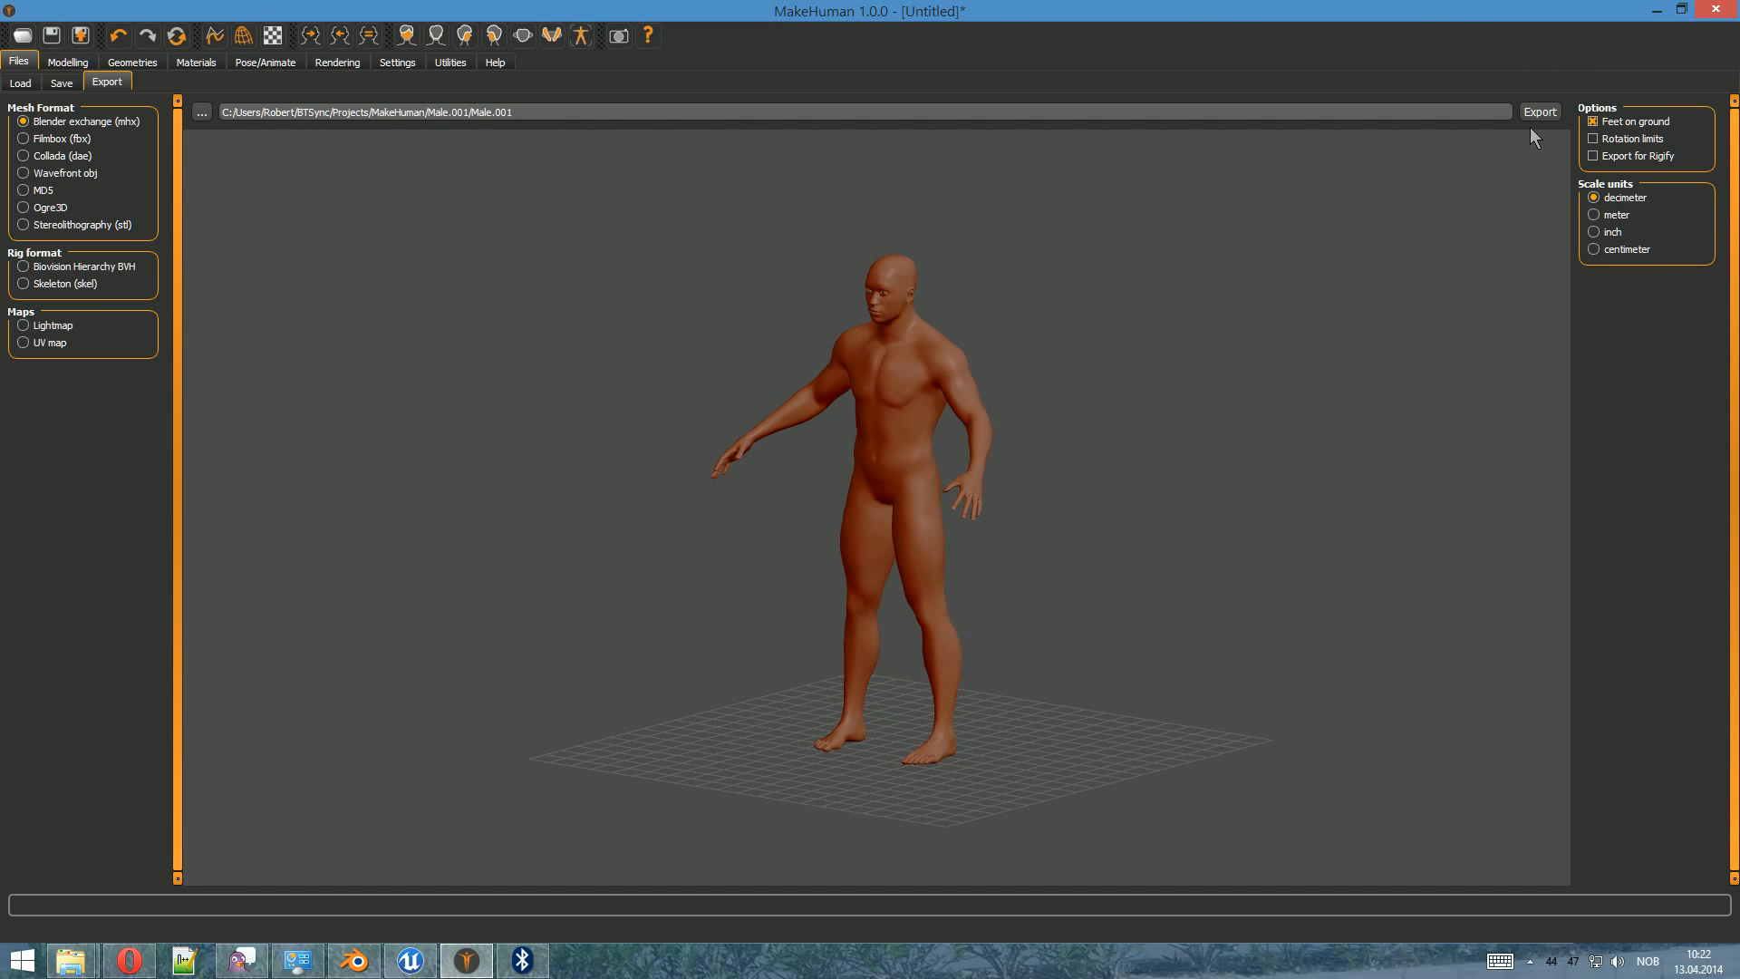
click(1541, 112)
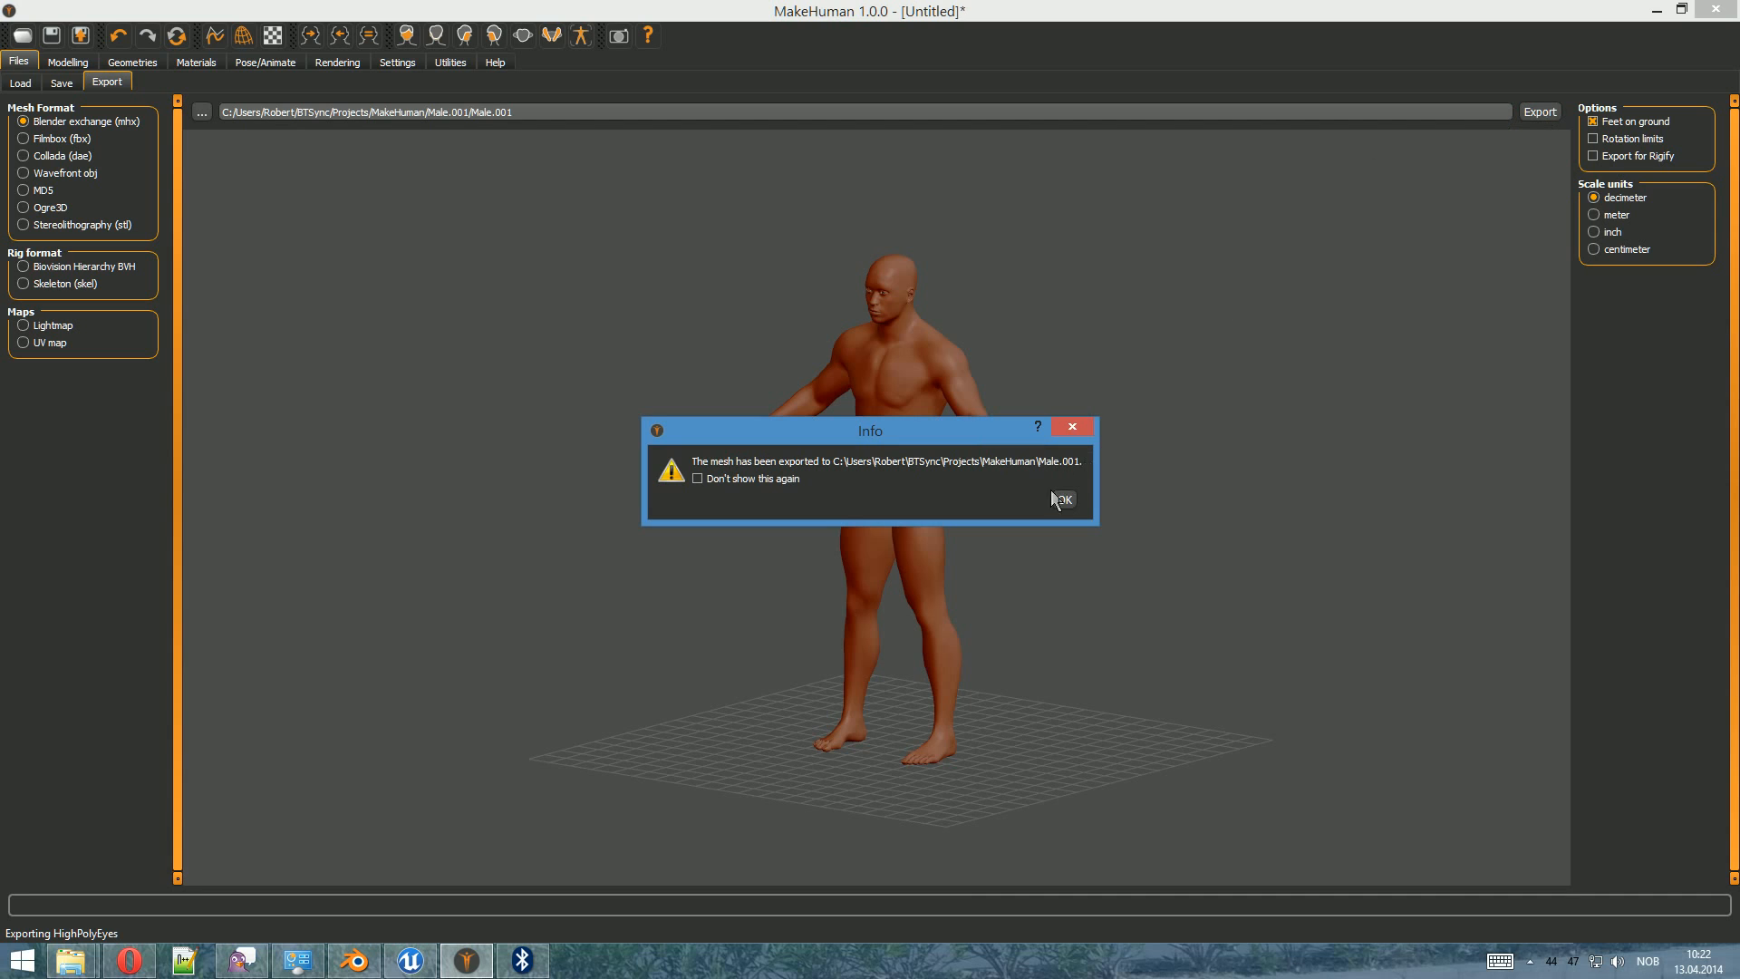
click(1064, 499)
- Switch to Blender and set the scene's metric unit scale to 0.01
key(ctrl+m)
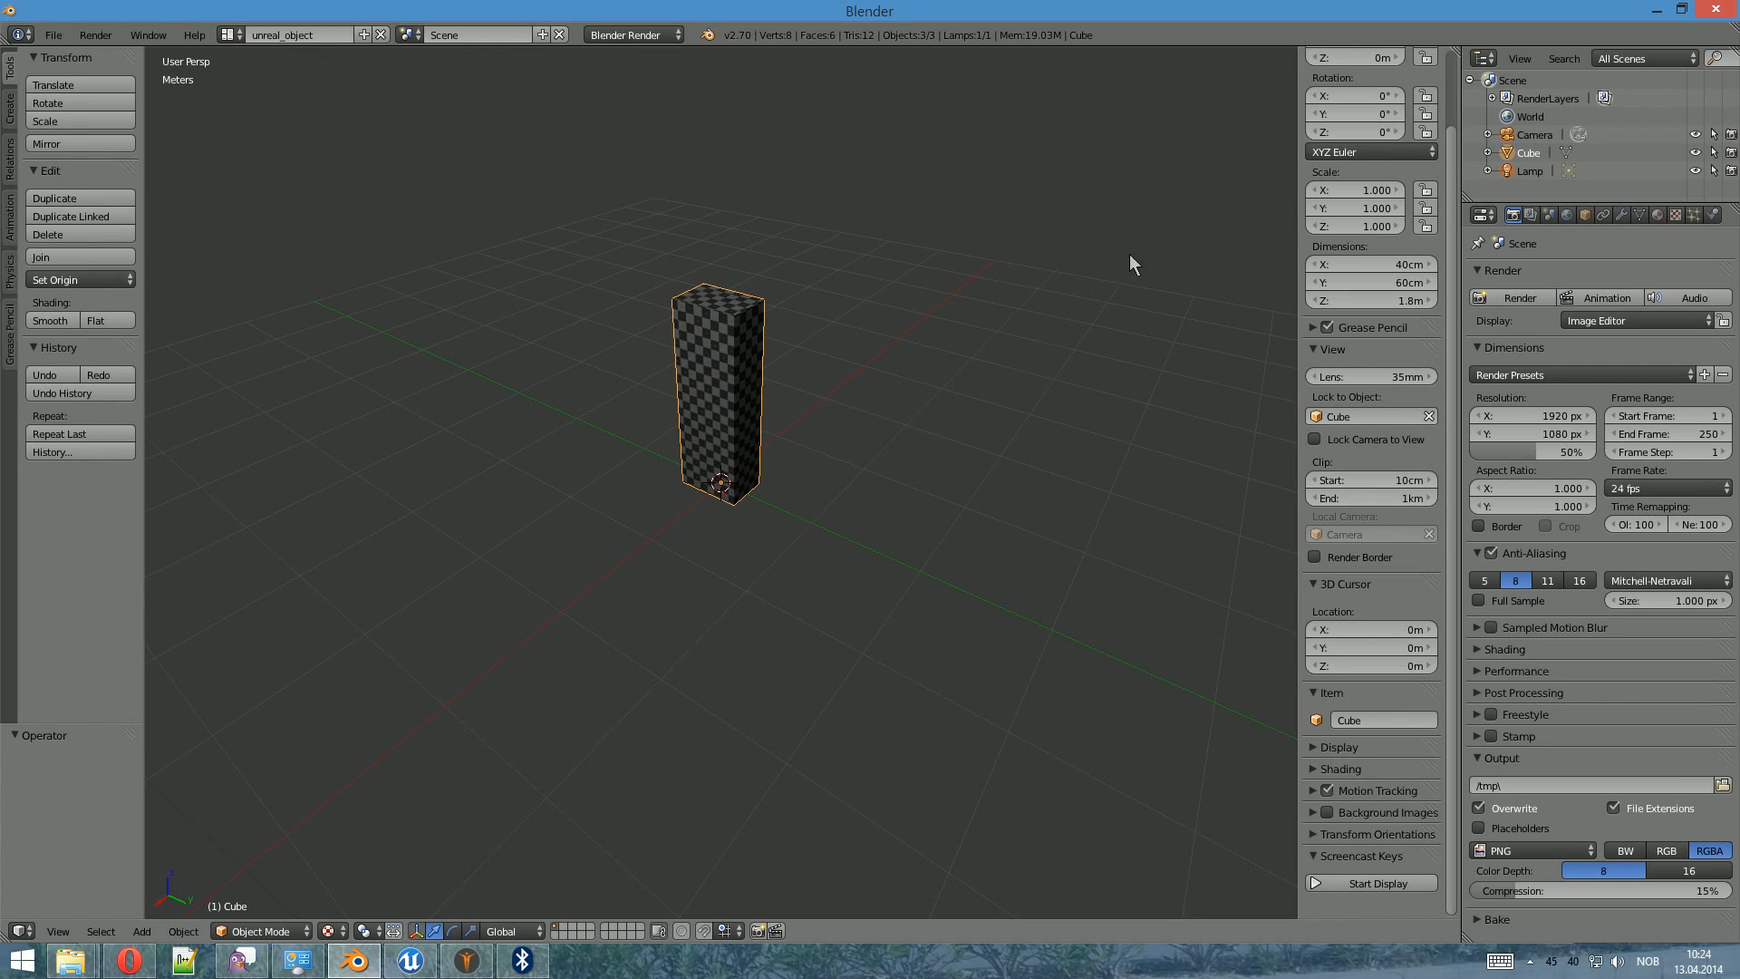
click(1551, 215)
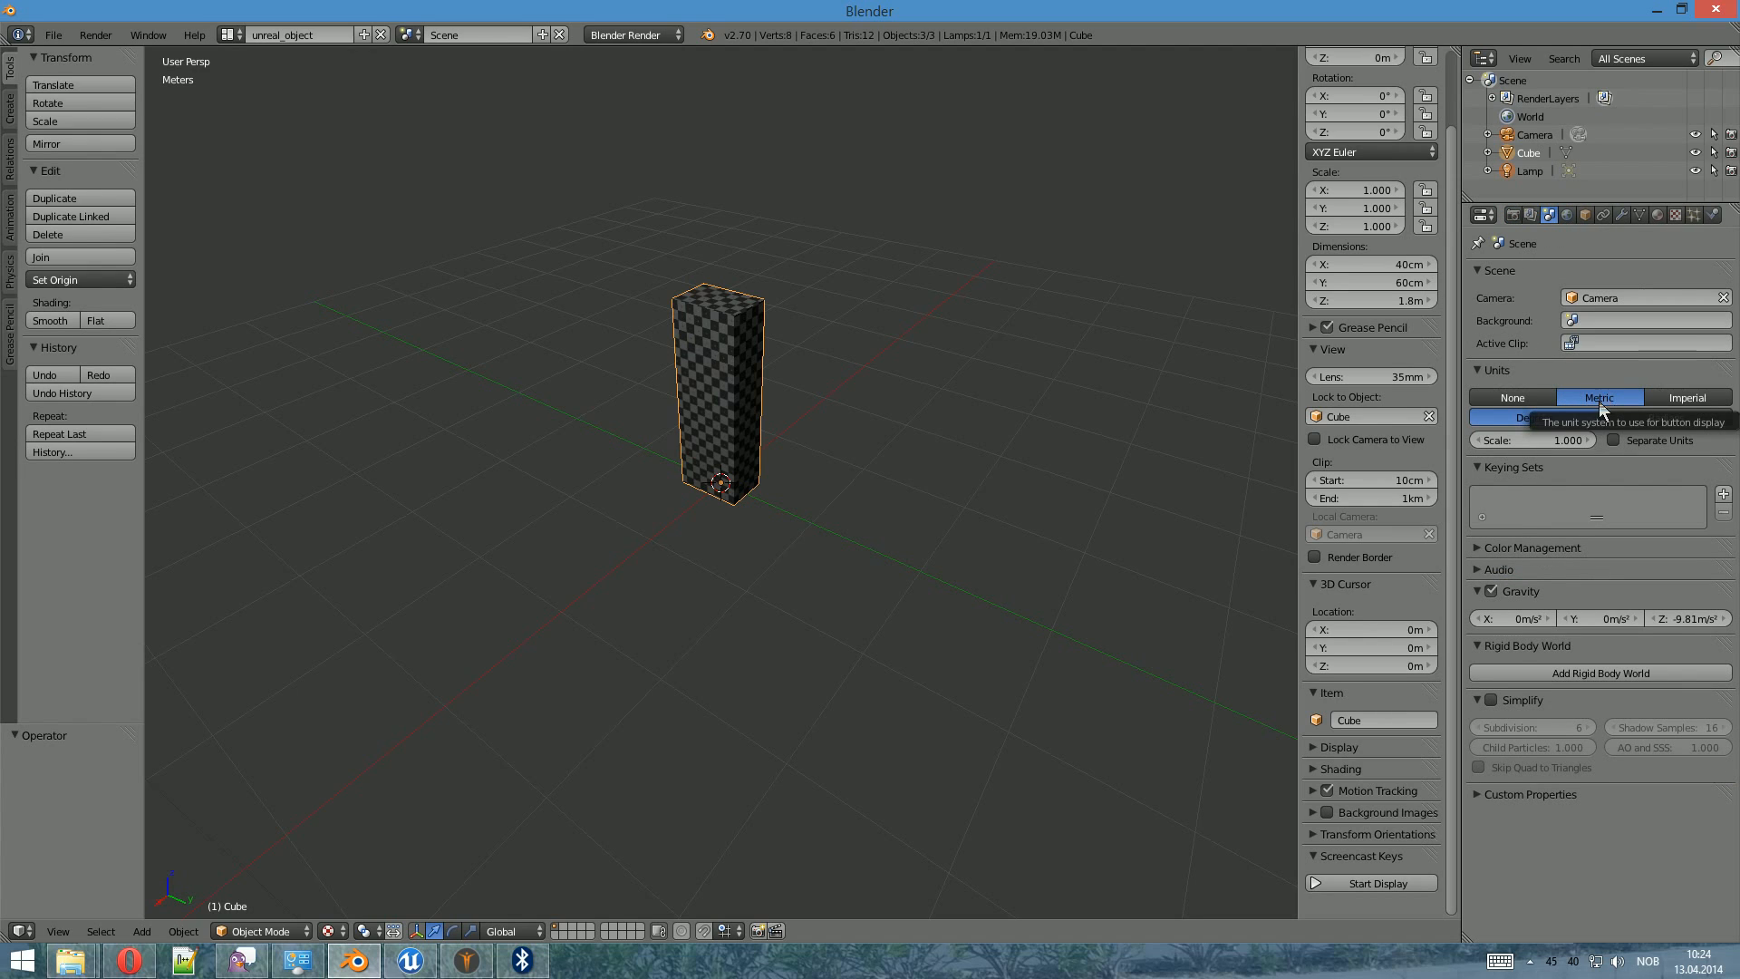
click(1535, 440)
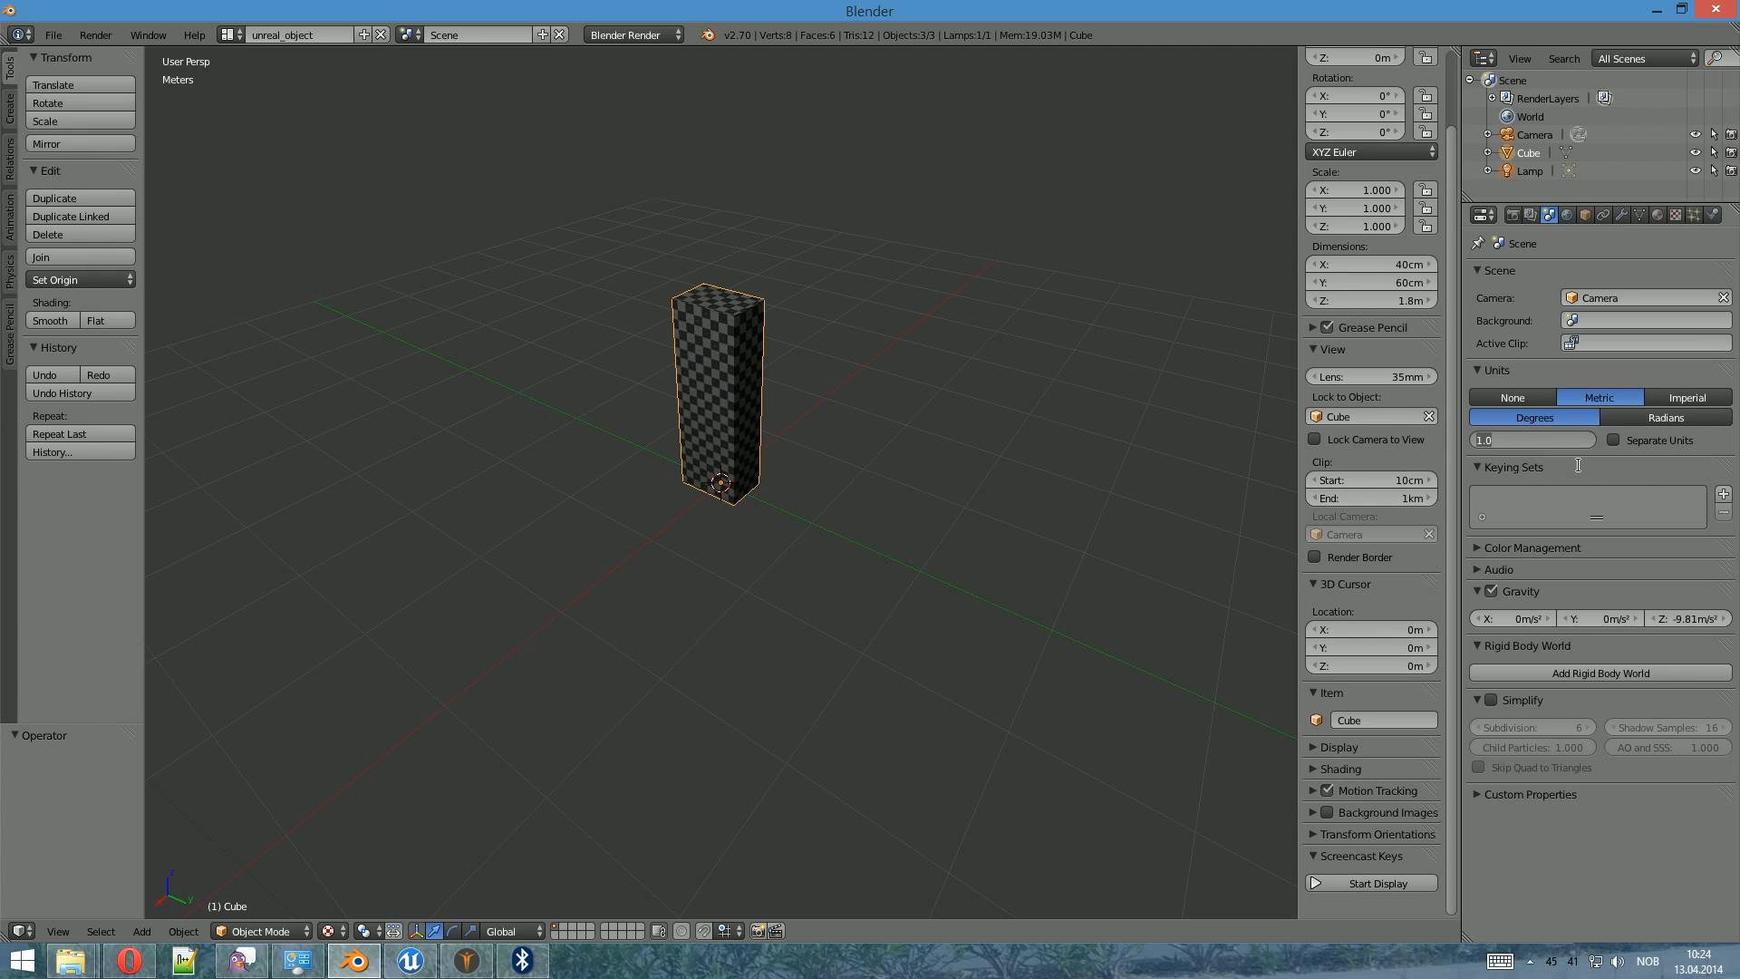
key(BackSpace)
key(Return)
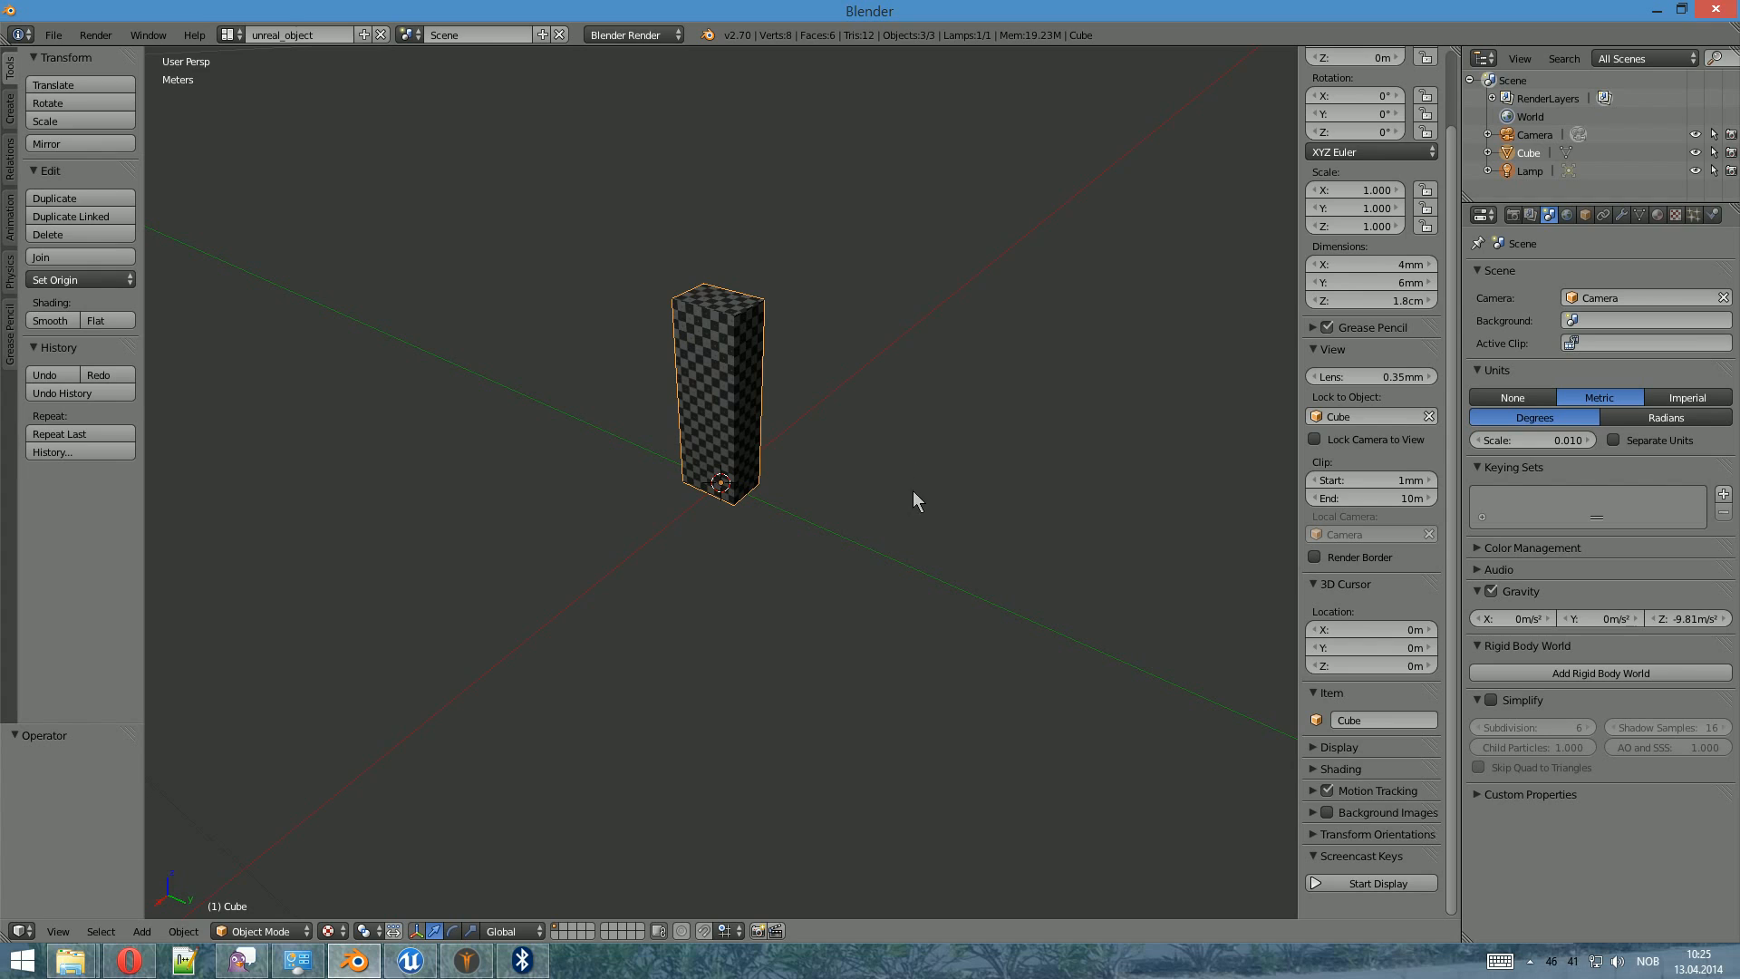
middle_drag(912, 491, 908, 477)
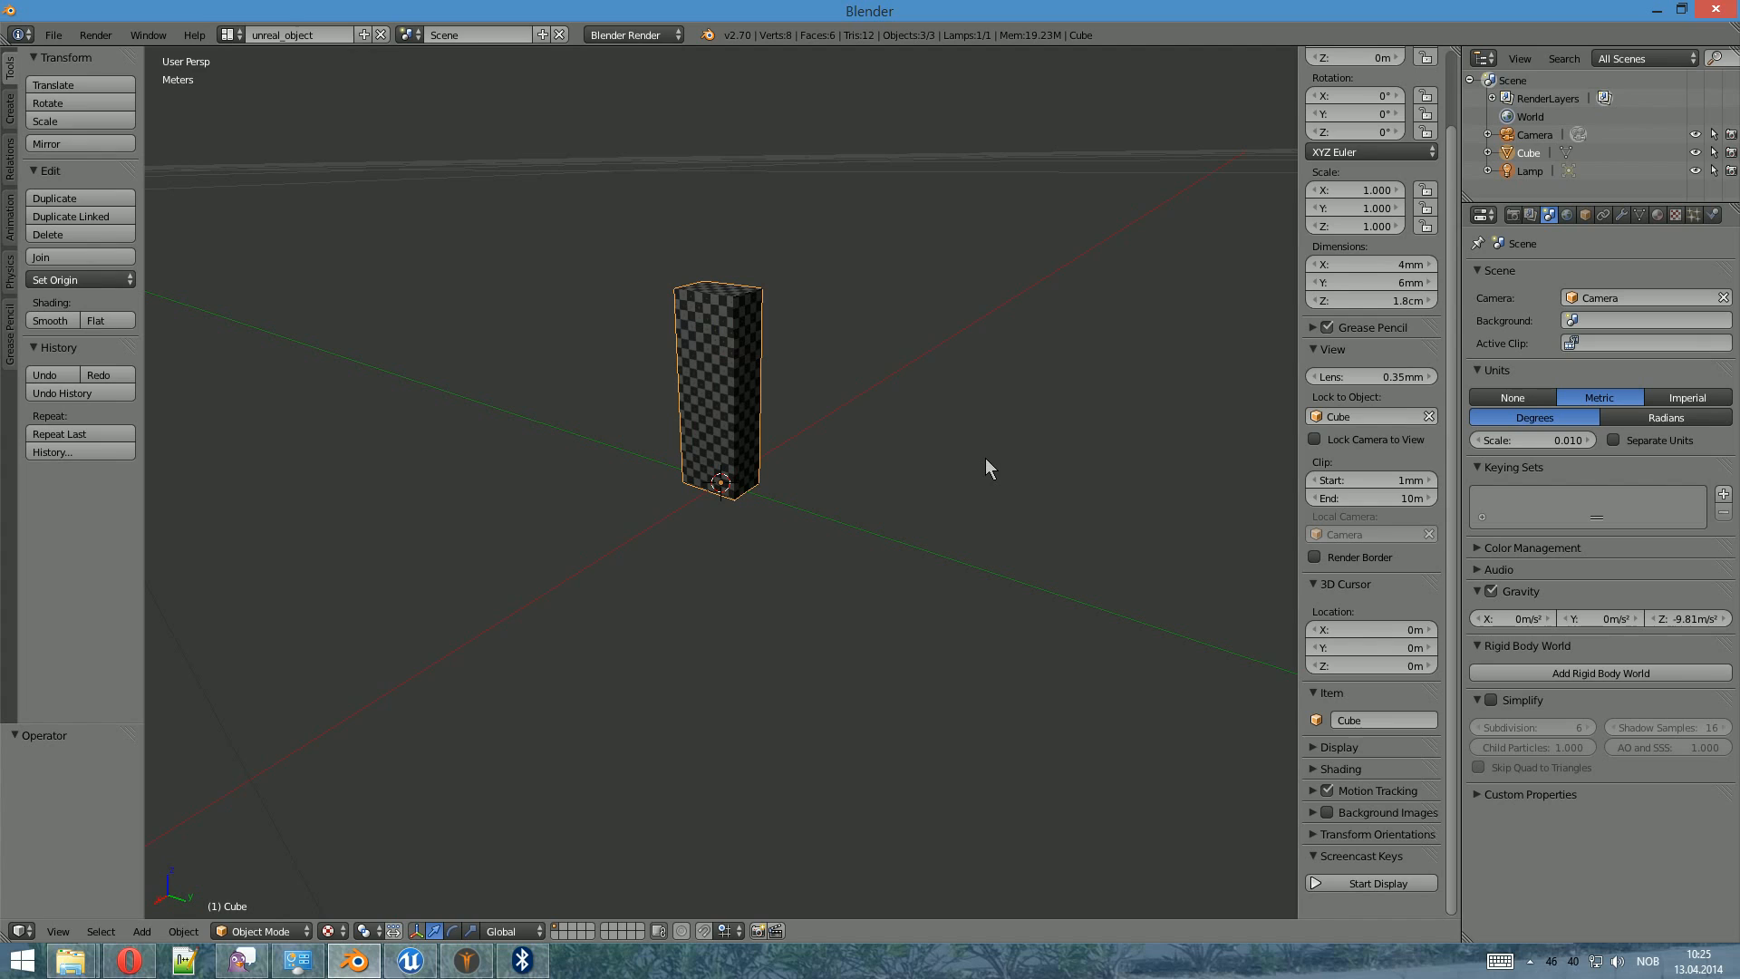
middle_drag(986, 459, 885, 433)
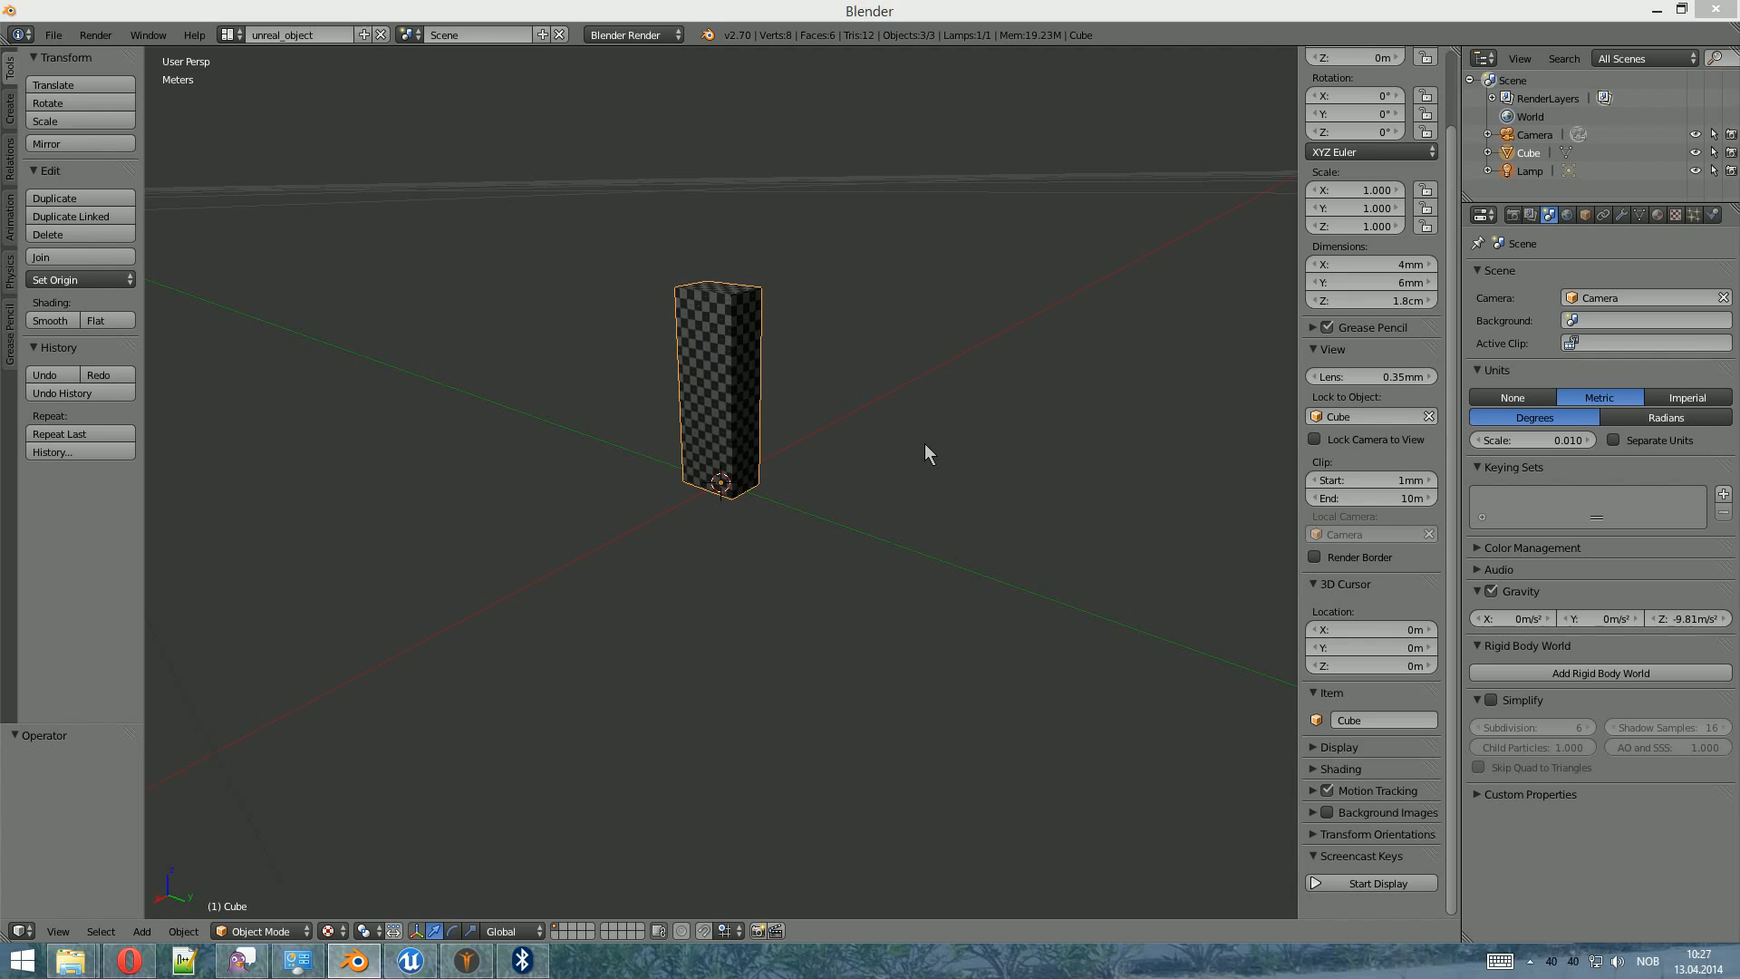
- Look up the MakeHuman import add-on in the user preferences by searching "make" in the Import-Export category, and save the user settings
click(54, 35)
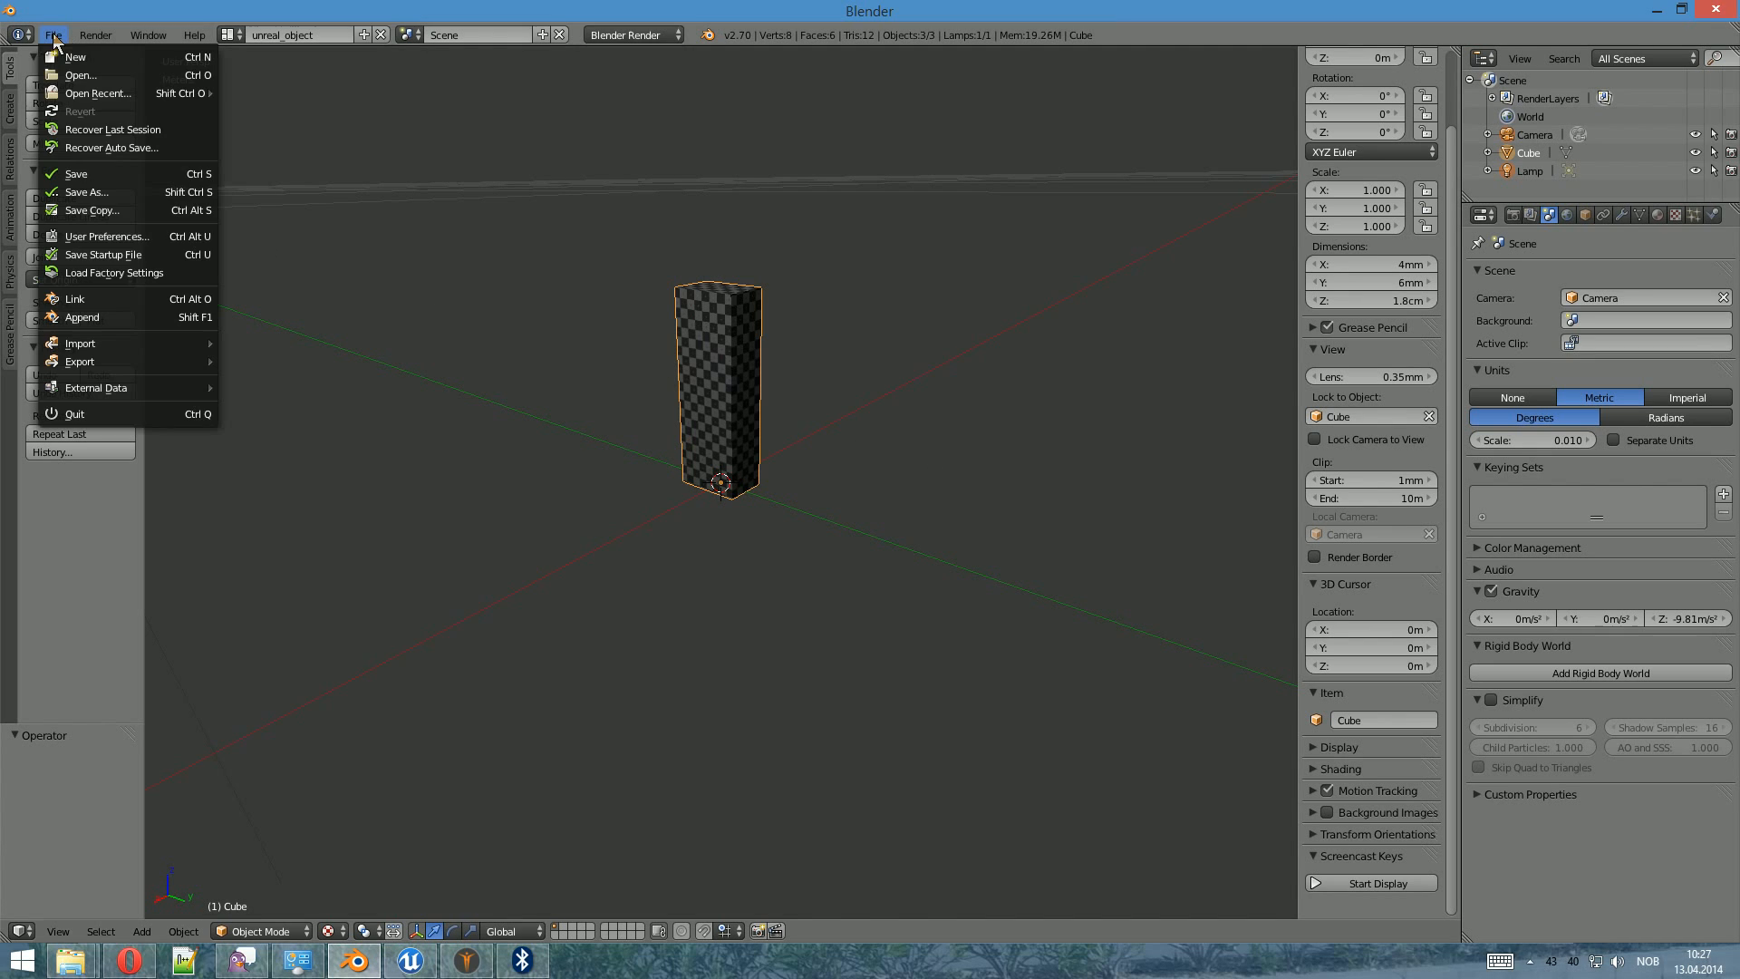
click(110, 237)
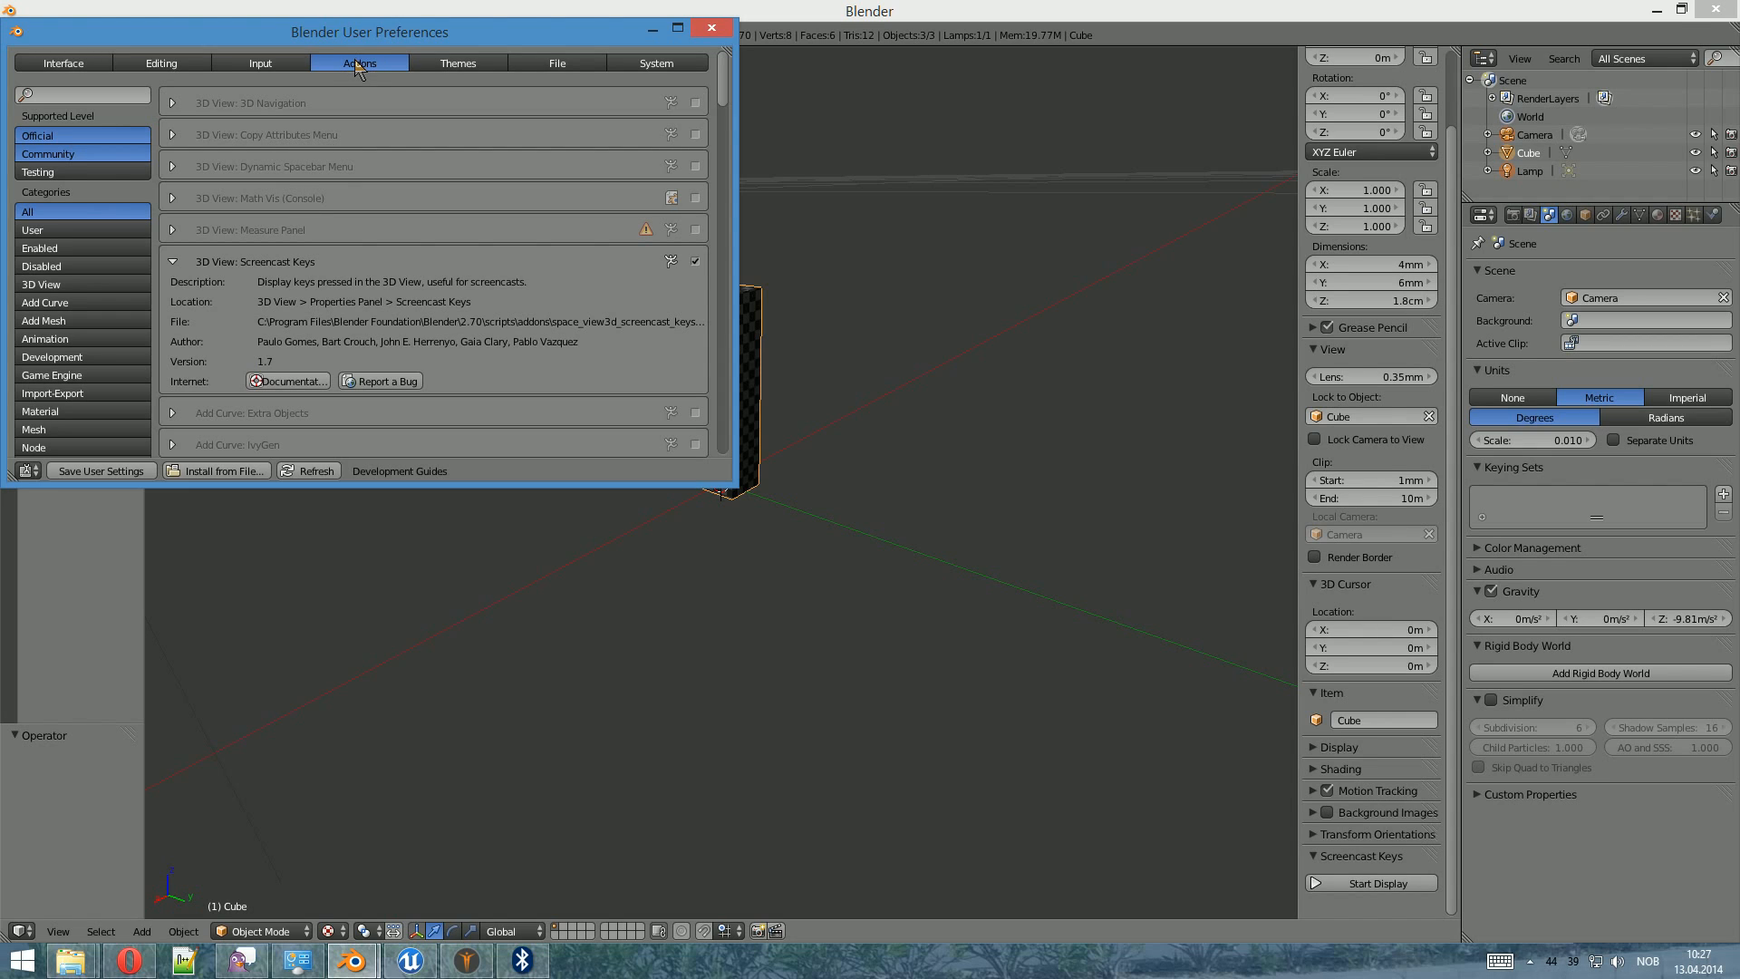
click(96, 92)
text(make)
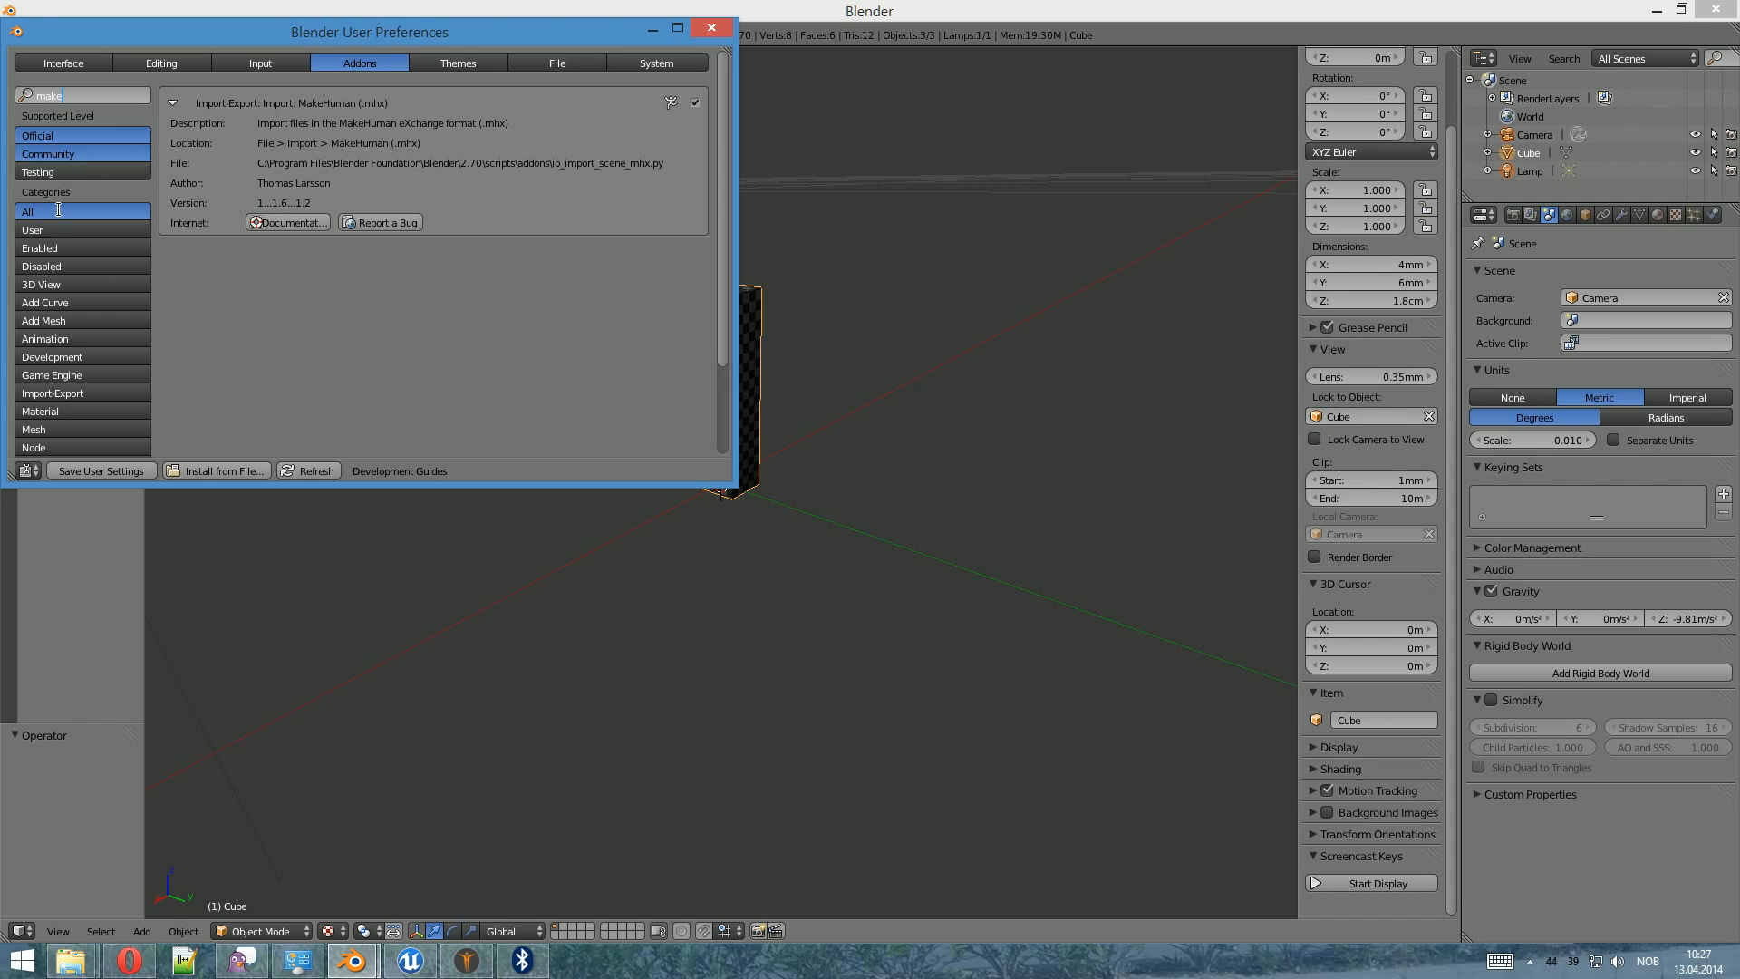
click(71, 395)
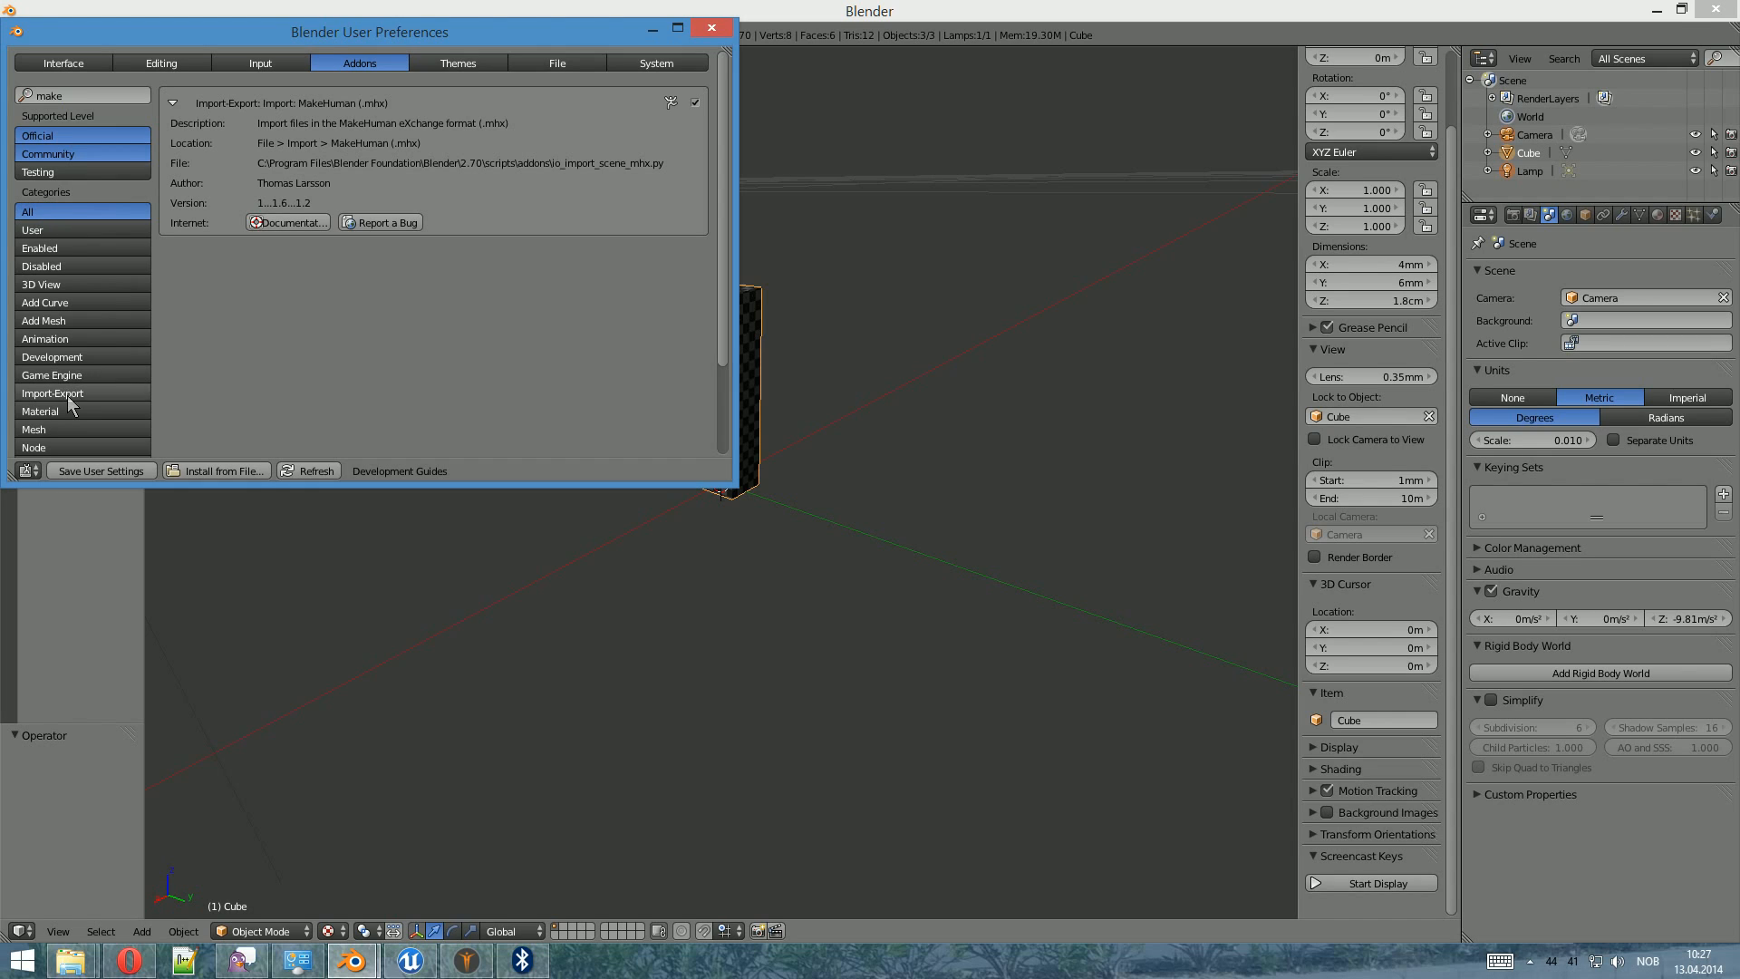
click(71, 394)
click(101, 472)
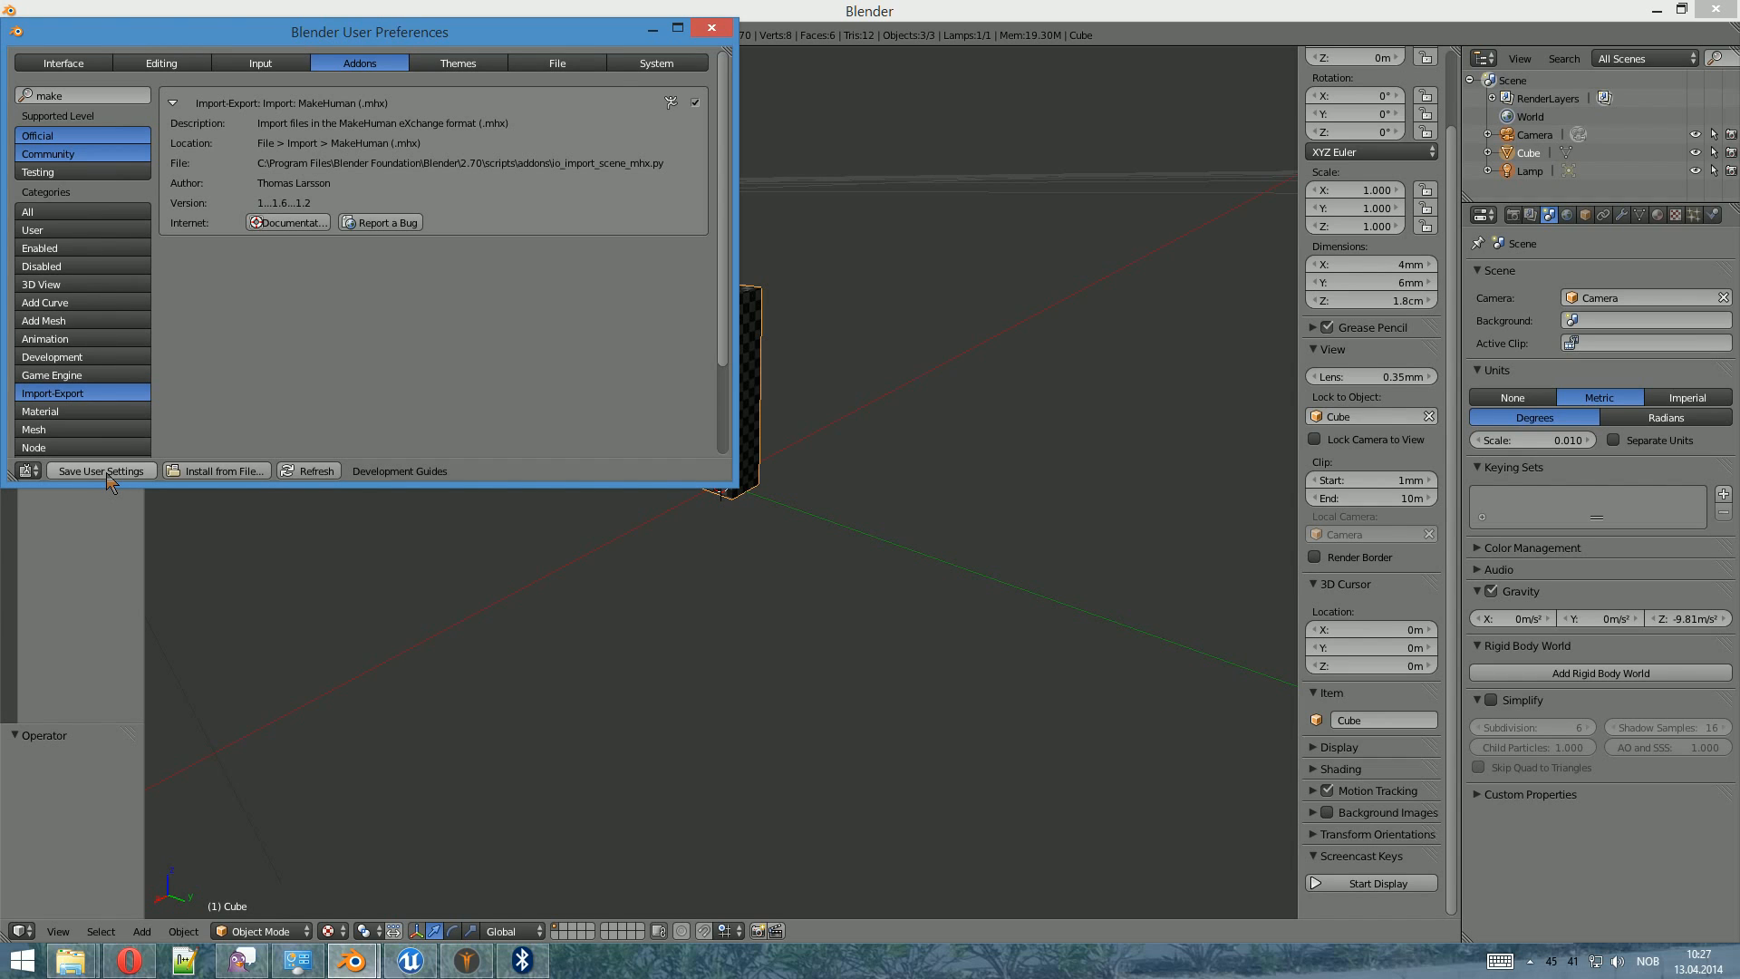
click(711, 28)
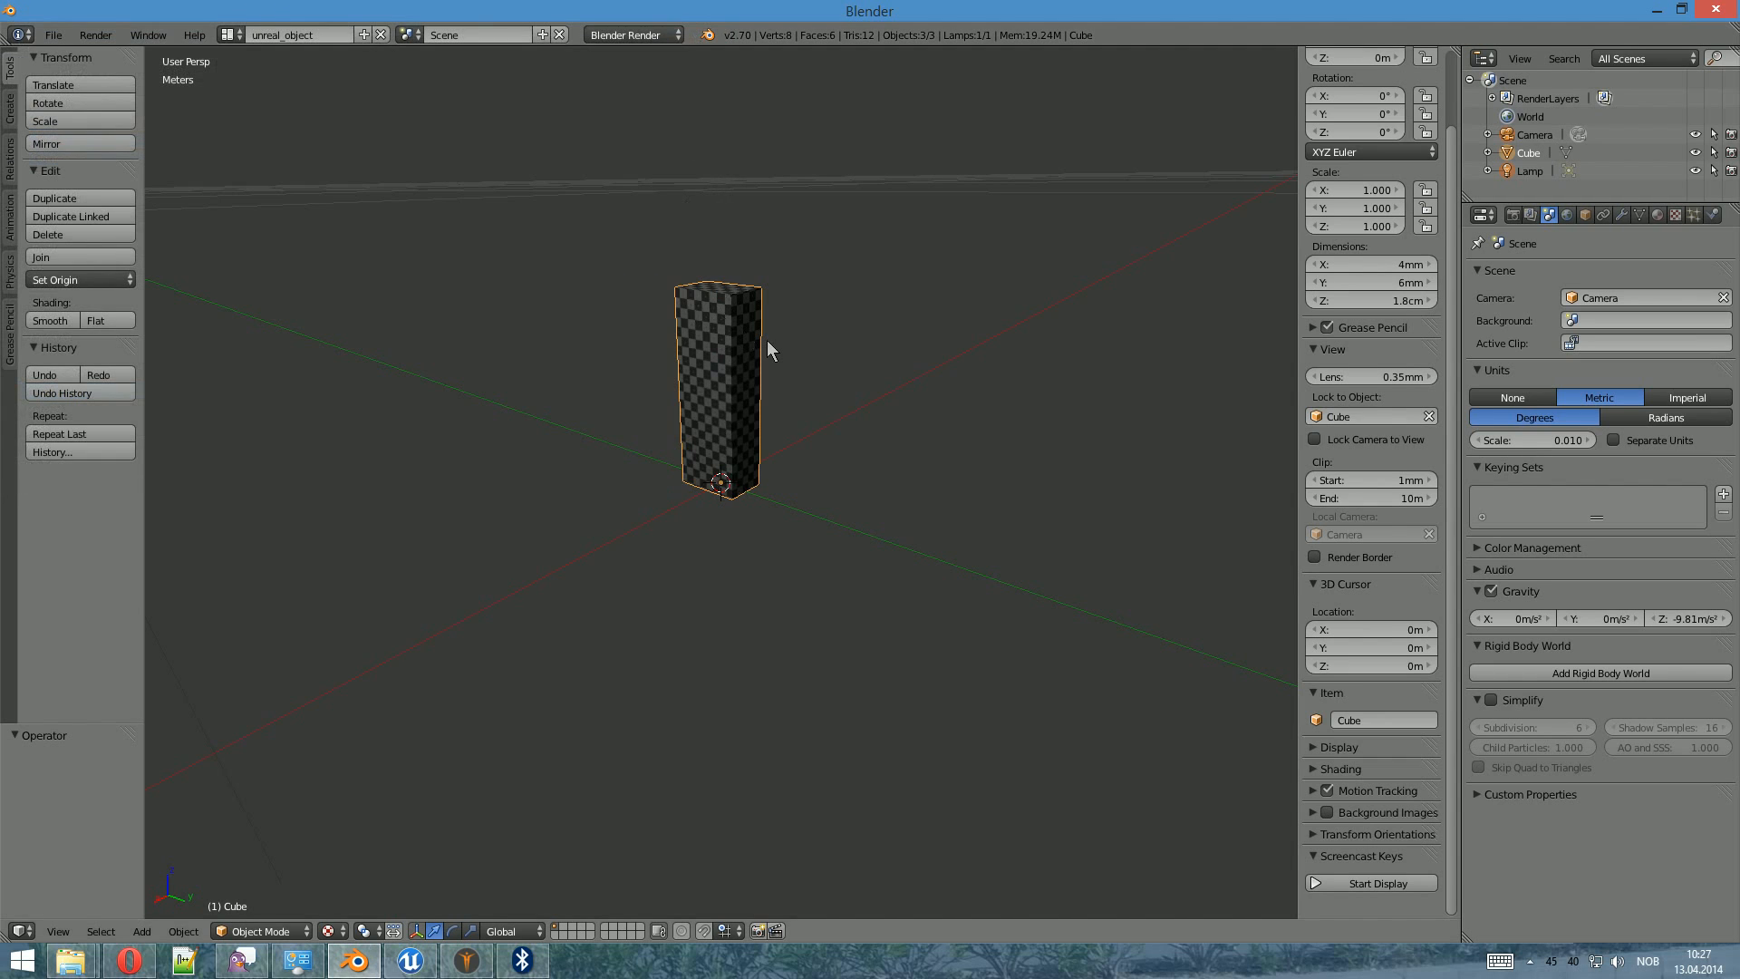
- Delete the default cube, lamp and camera from the scene
key(KP_0)
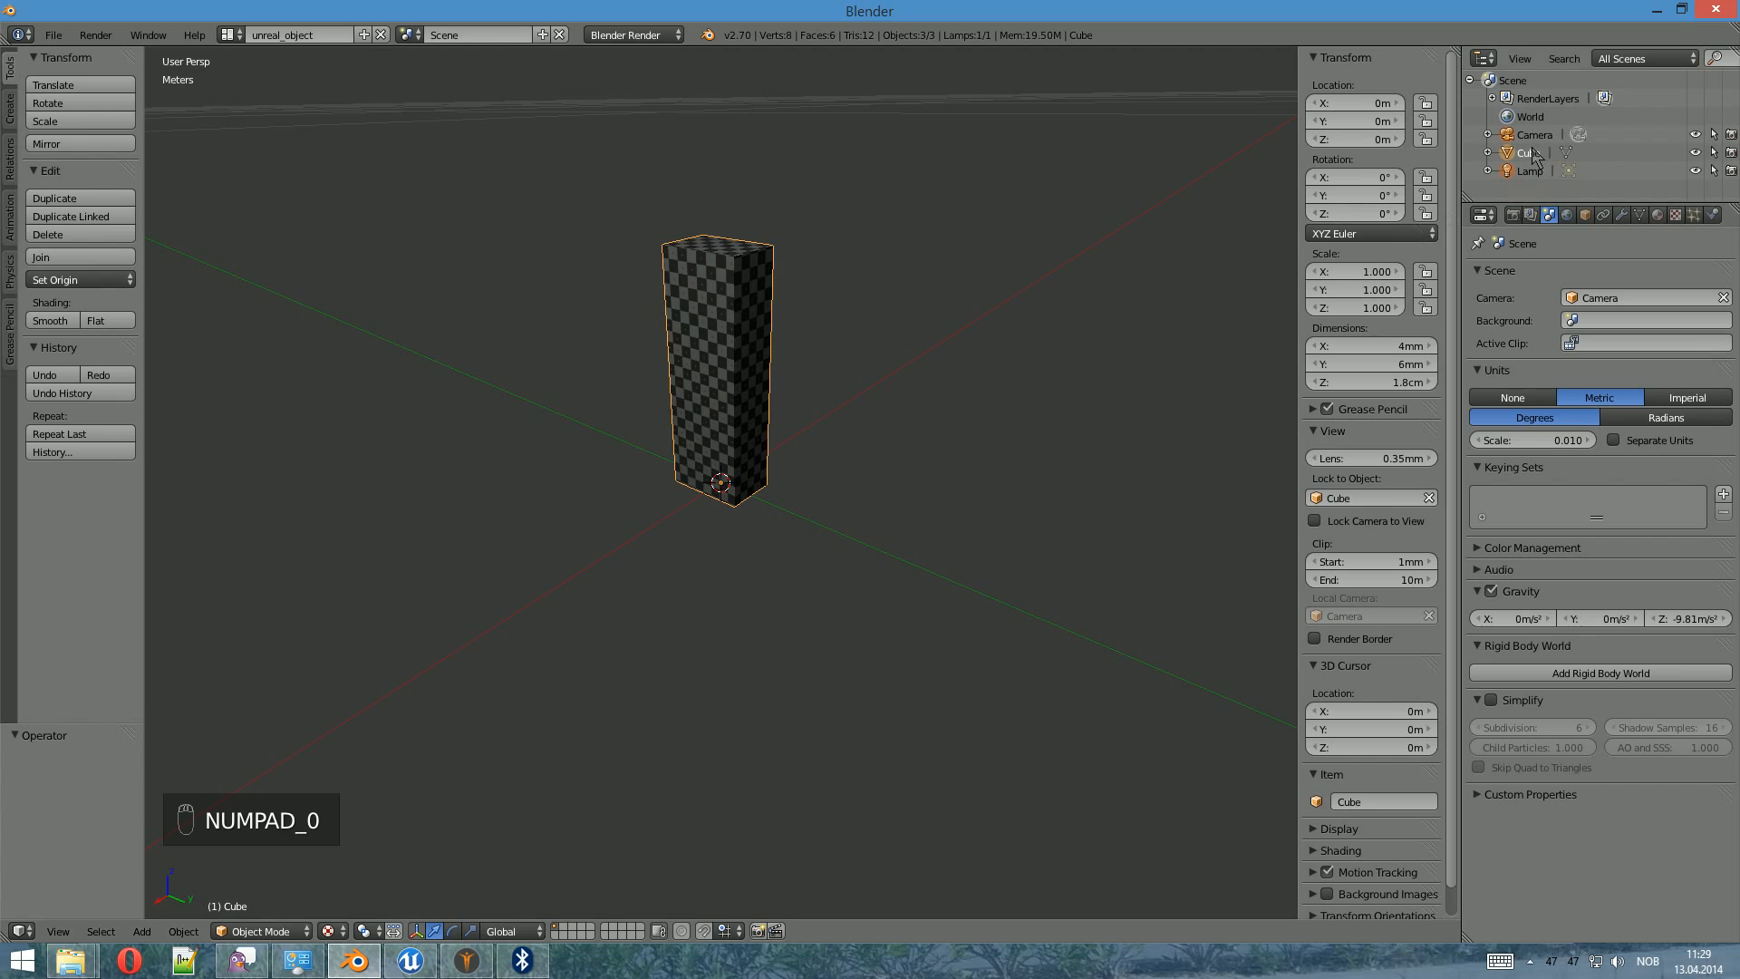
key(x)
click(999, 298)
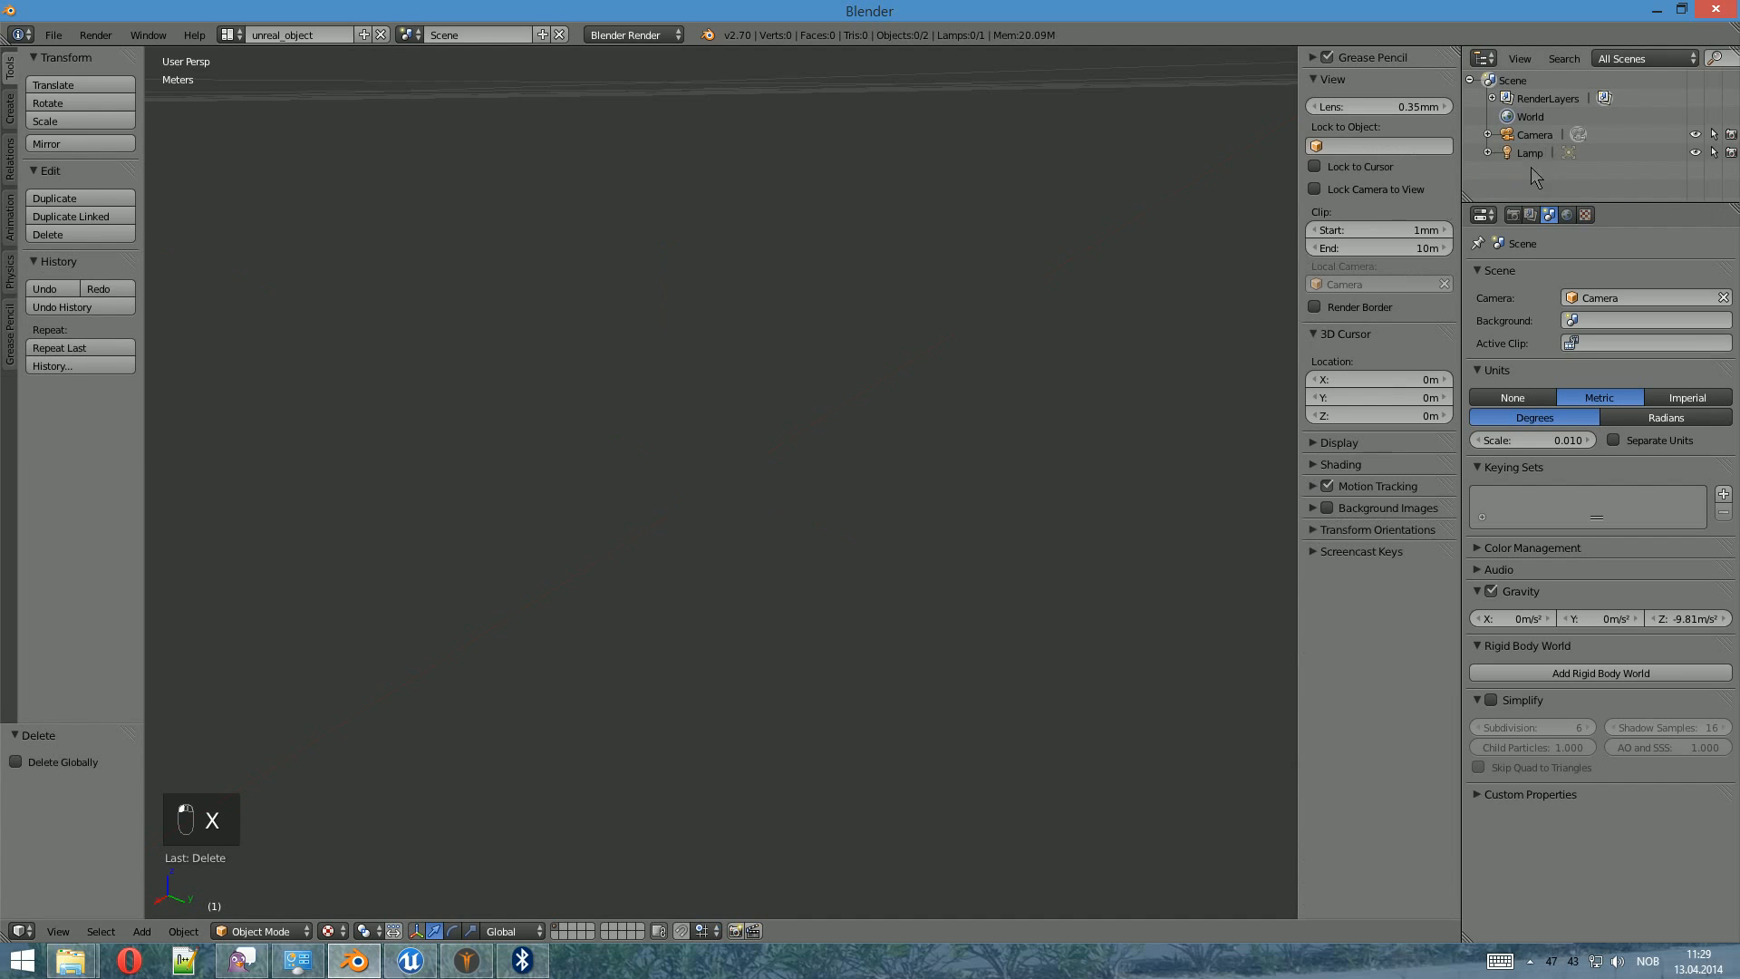
click(1529, 154)
key(x)
click(1137, 201)
click(1534, 134)
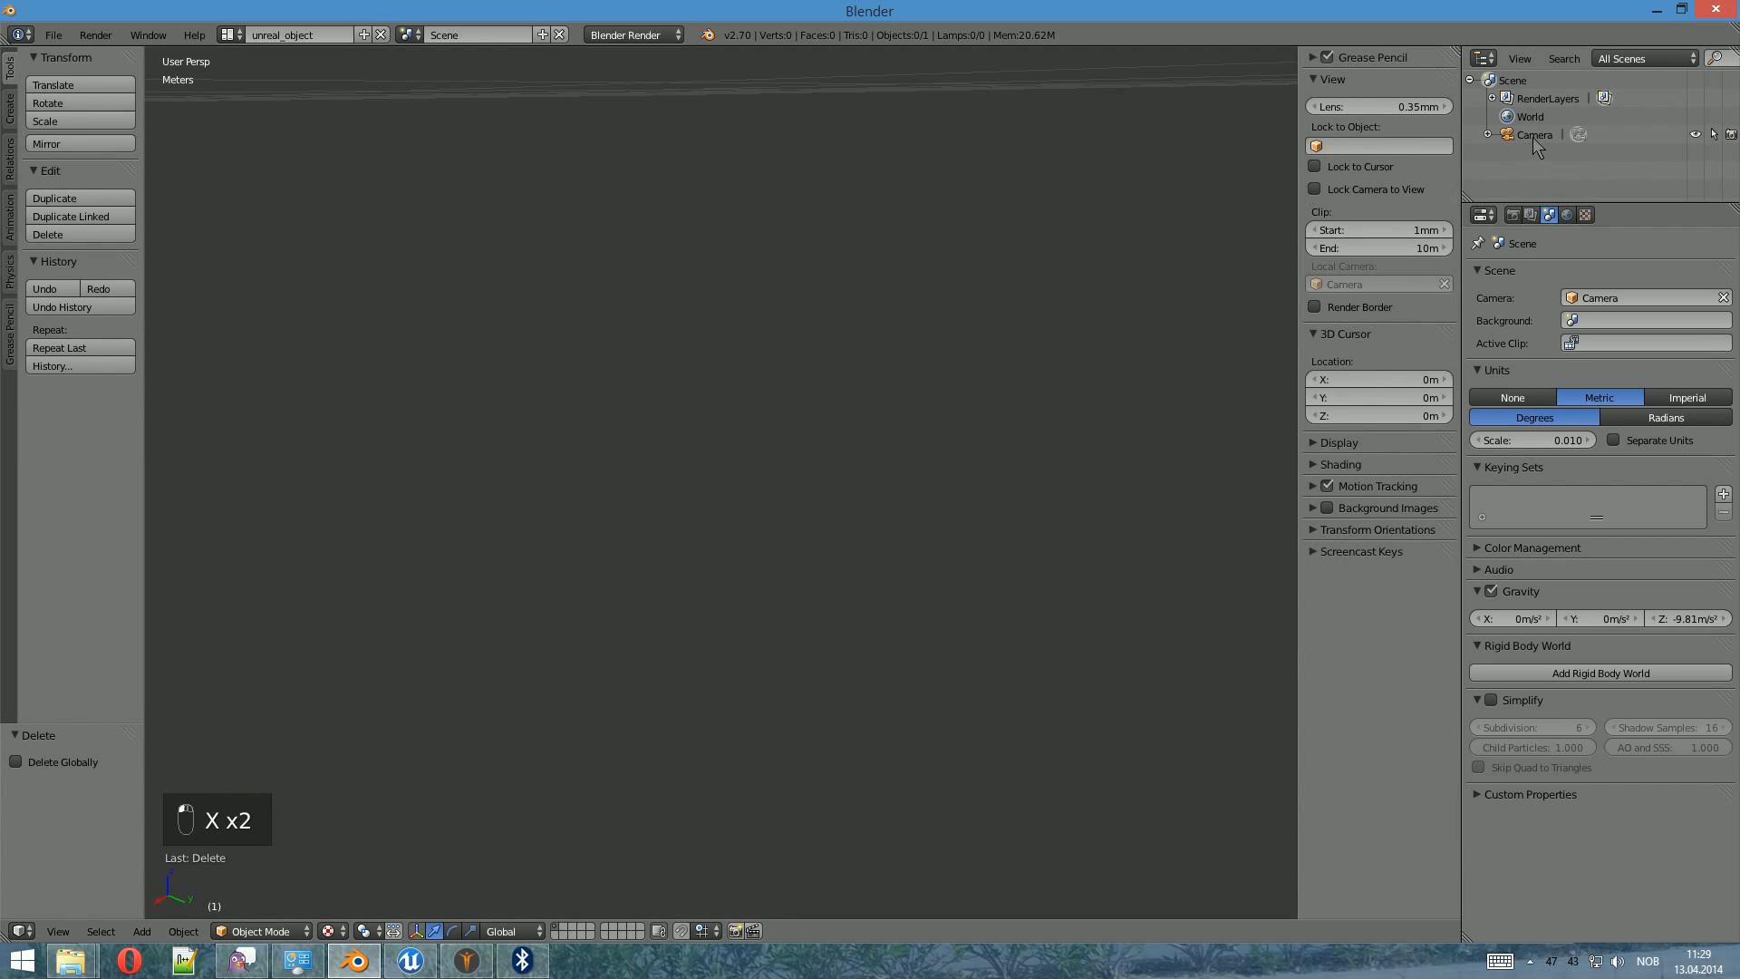
key(x)
click(1206, 173)
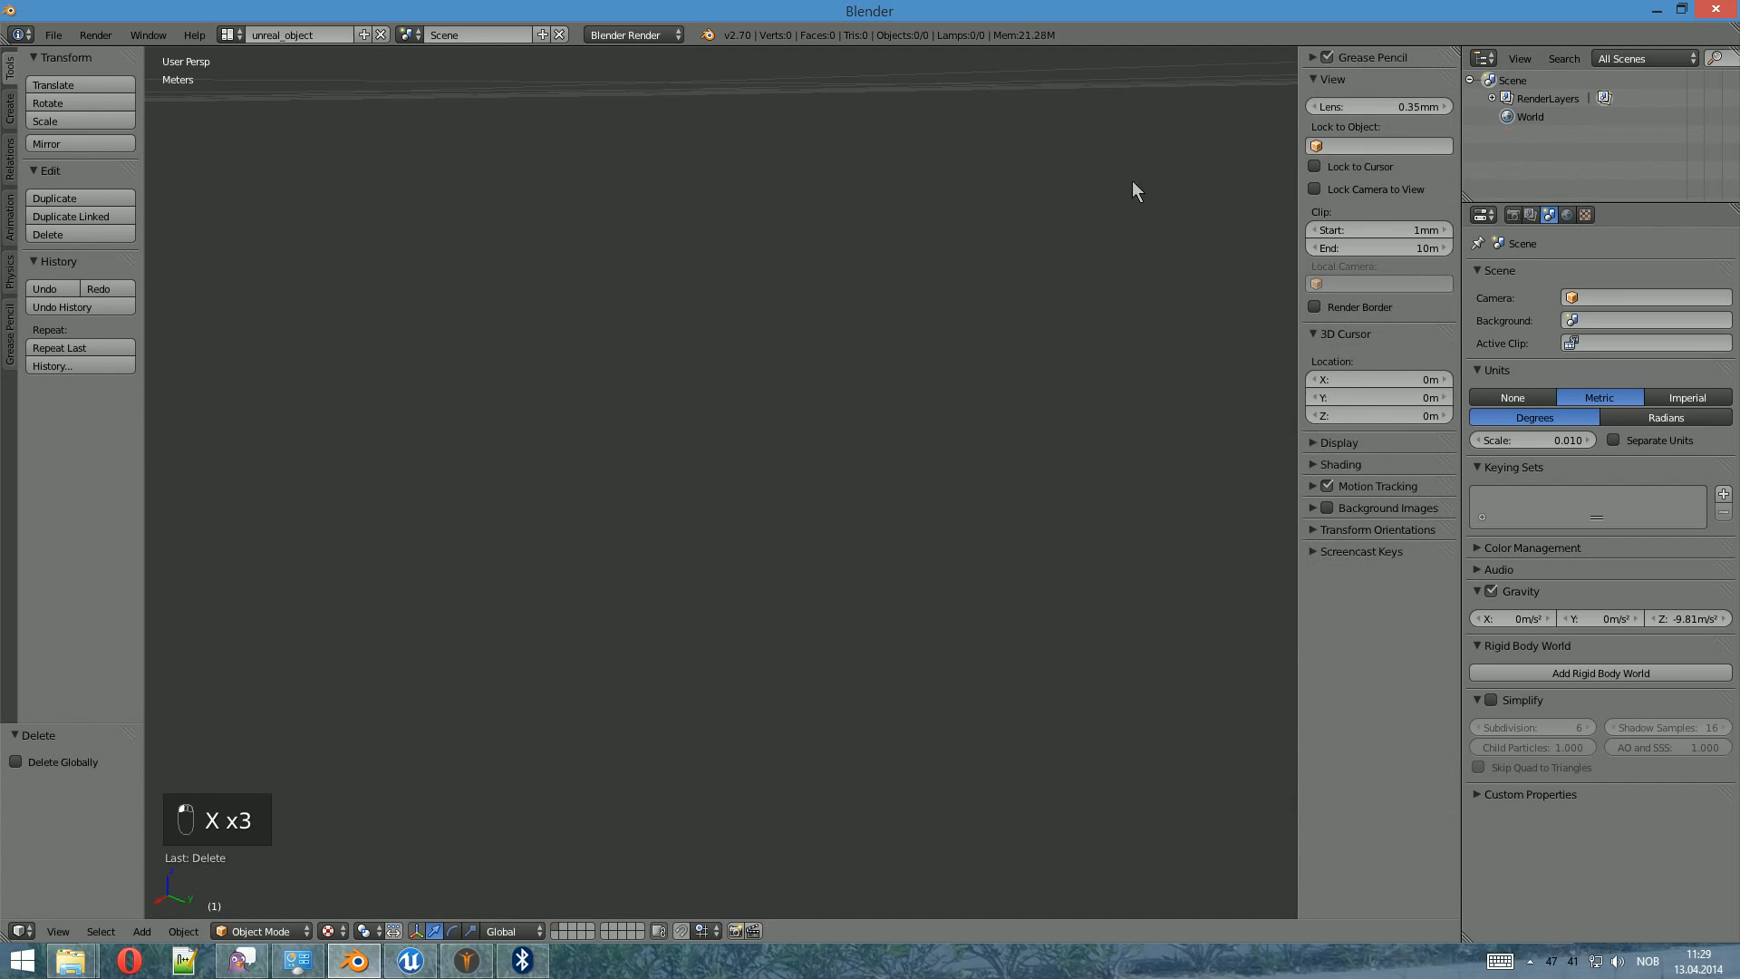
- Import the MakeHuman file Male.mhx from the Male.001 folder into the empty scene
click(49, 38)
mouse_move(139, 345)
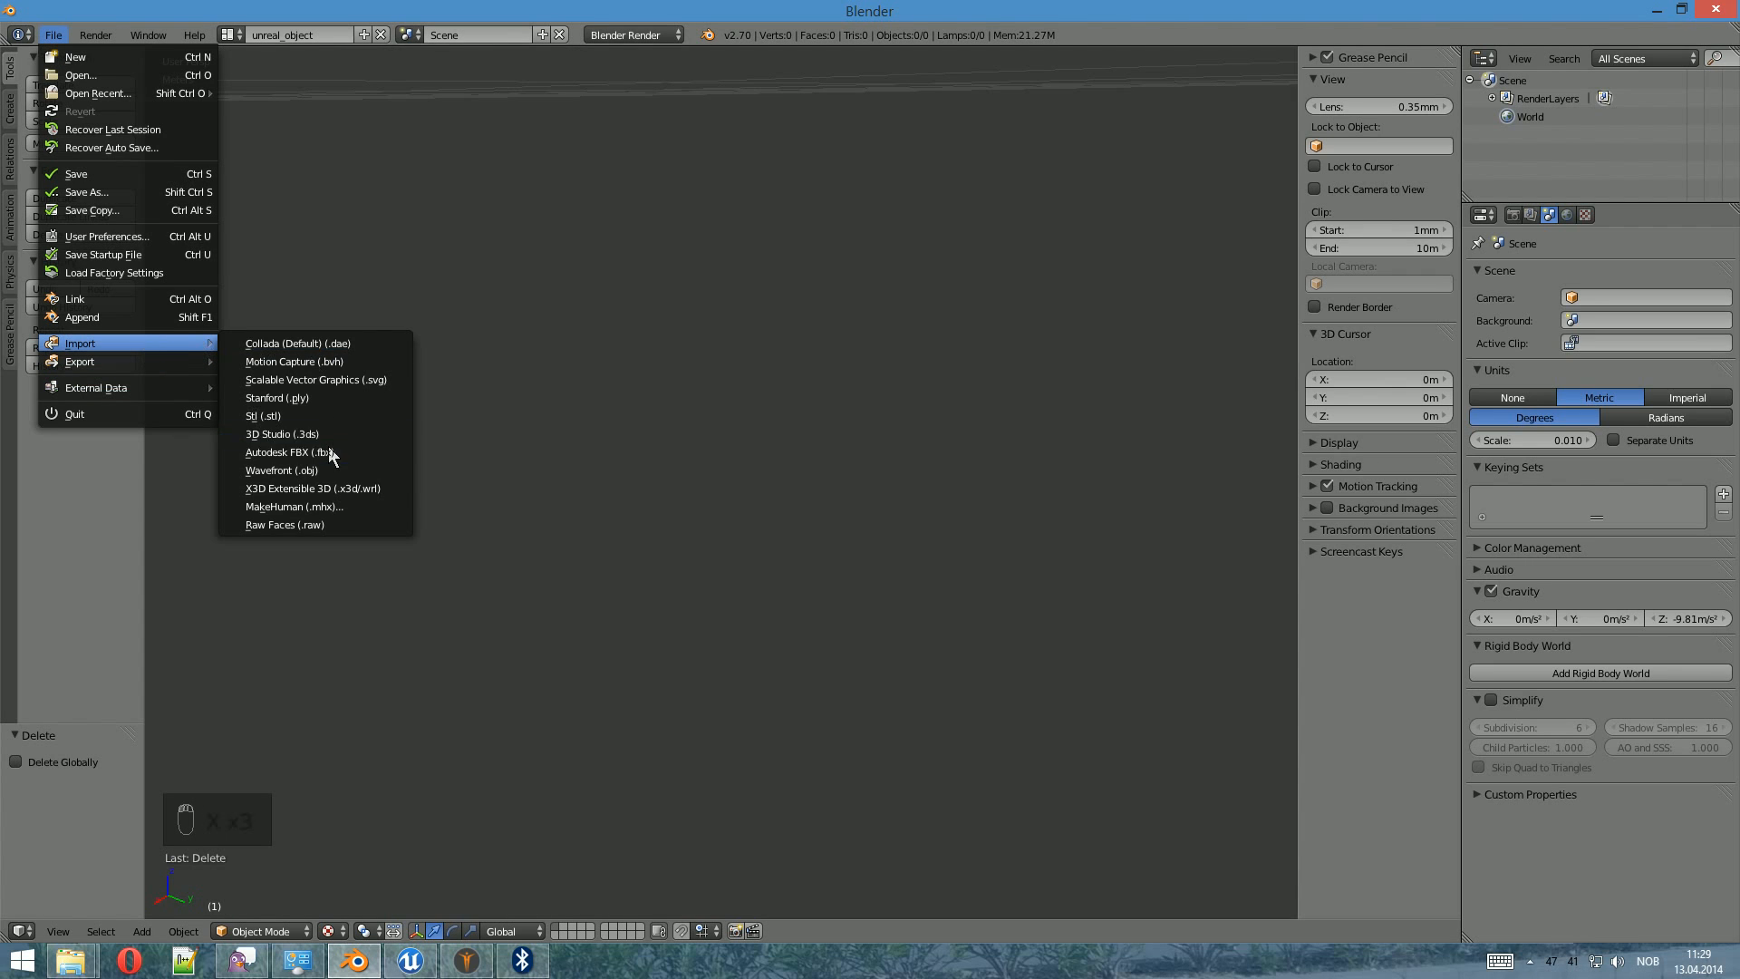
click(321, 507)
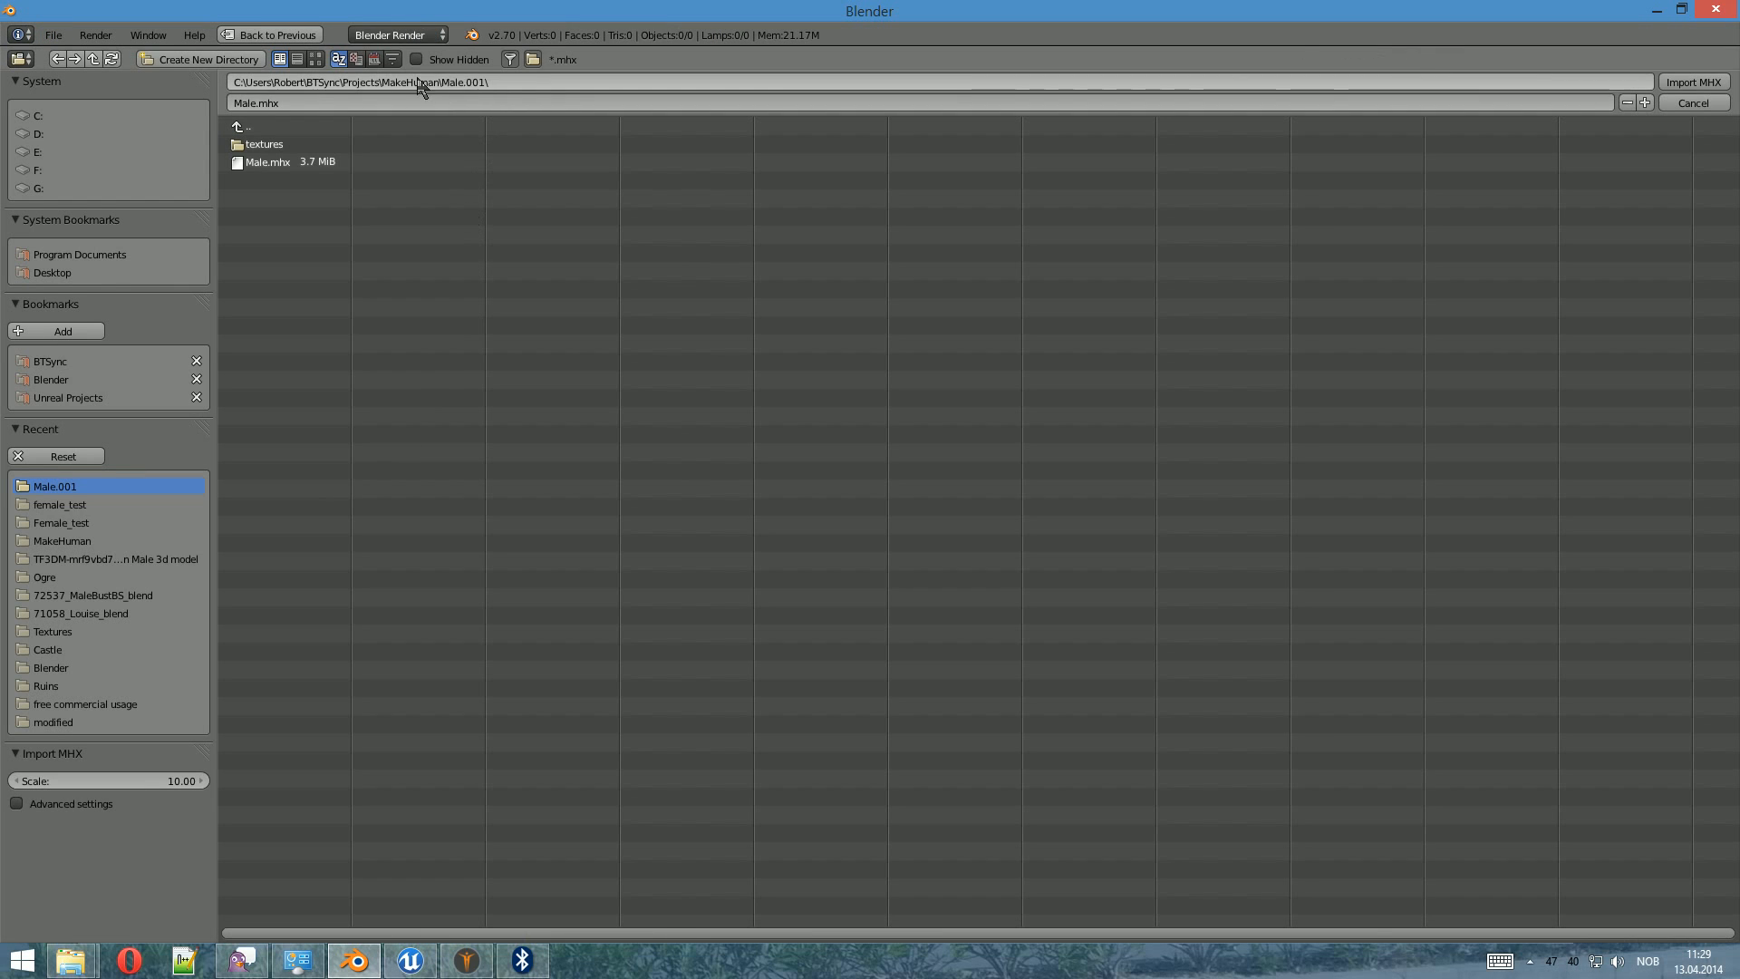
click(285, 165)
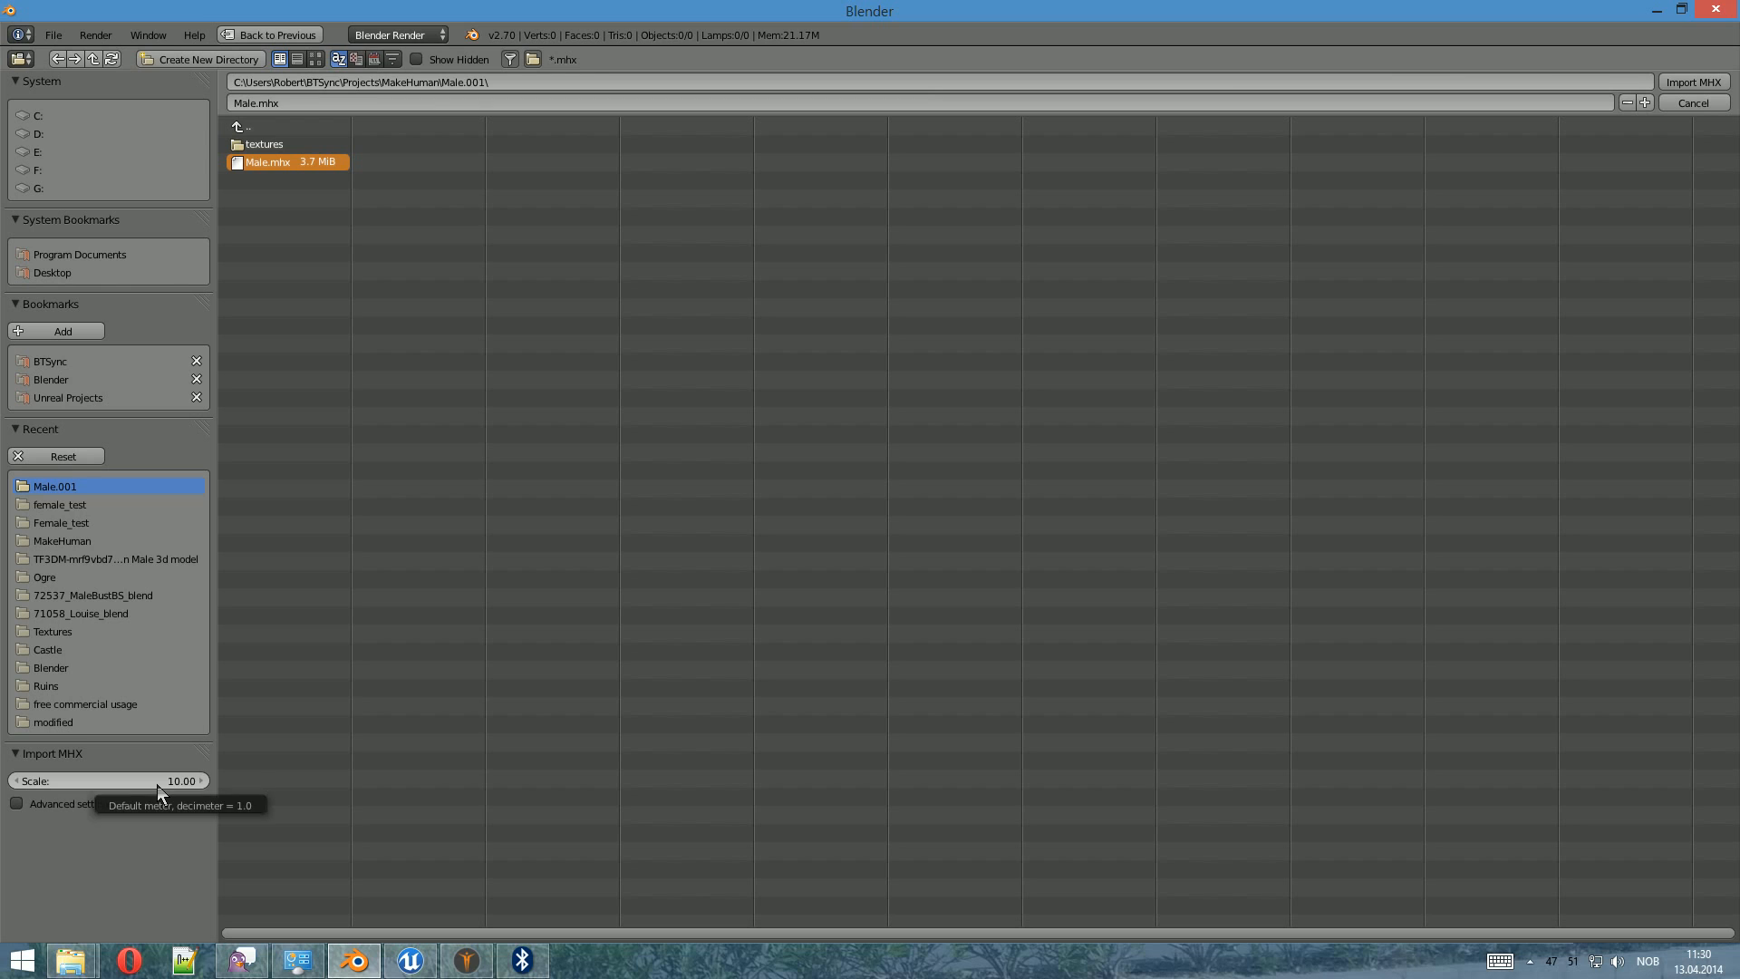
click(1680, 83)
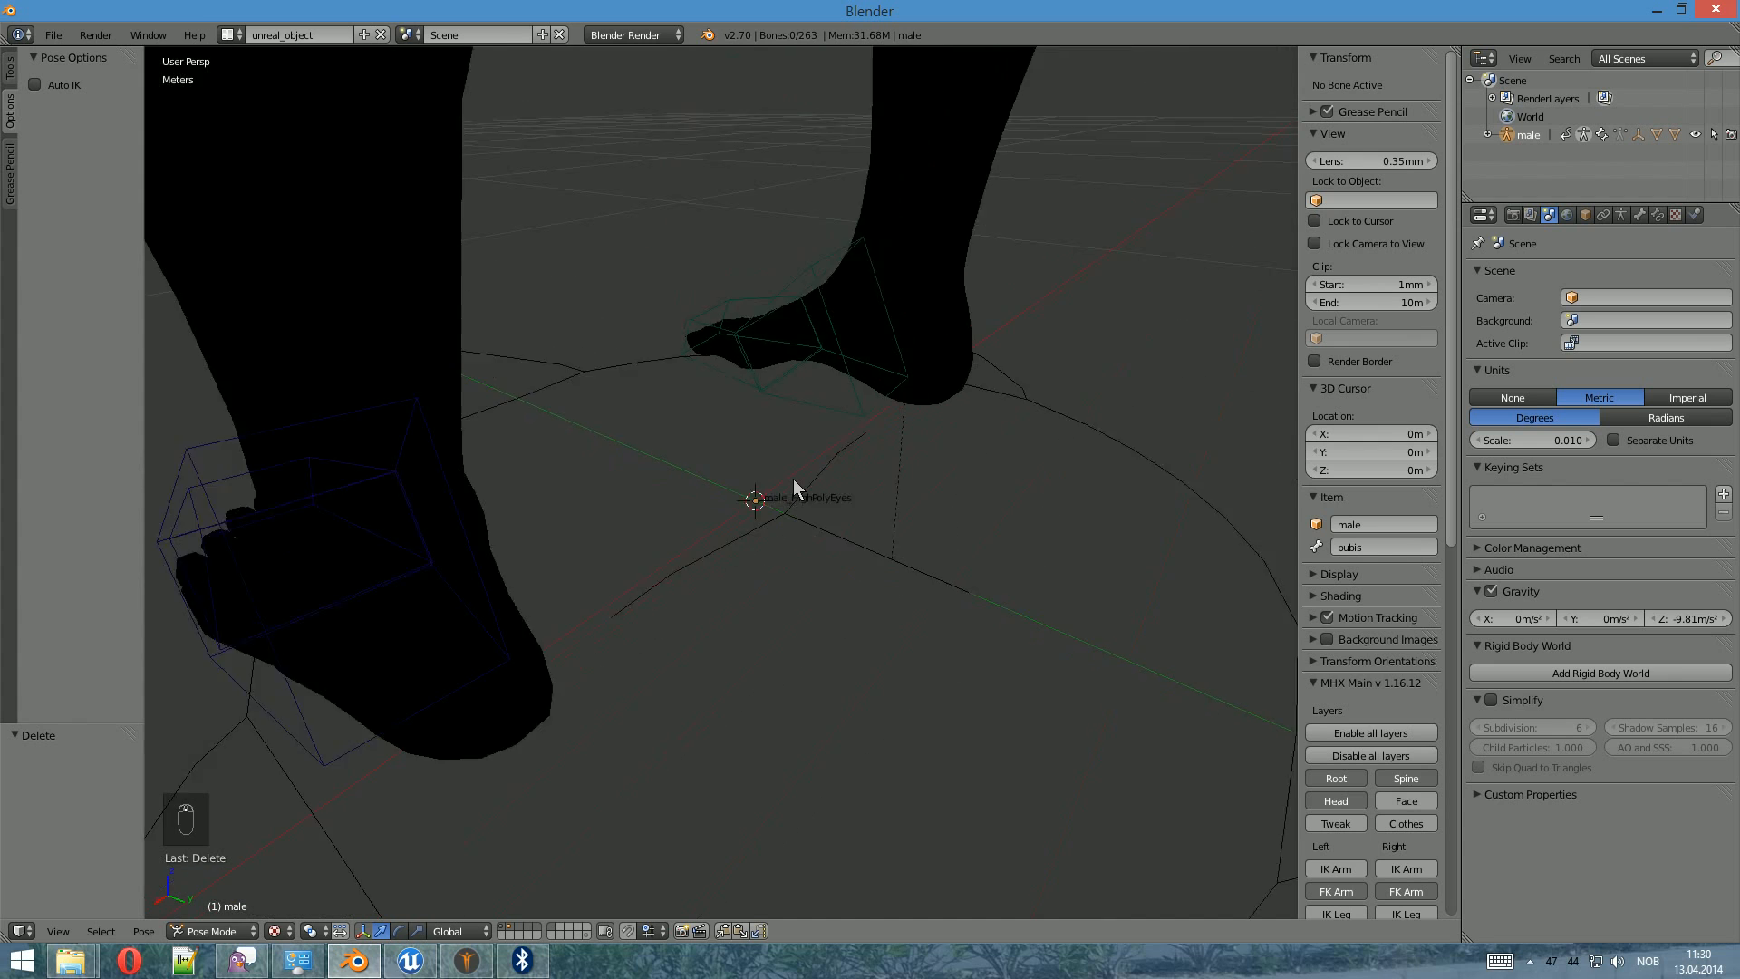
scroll(792, 479, down, 8)
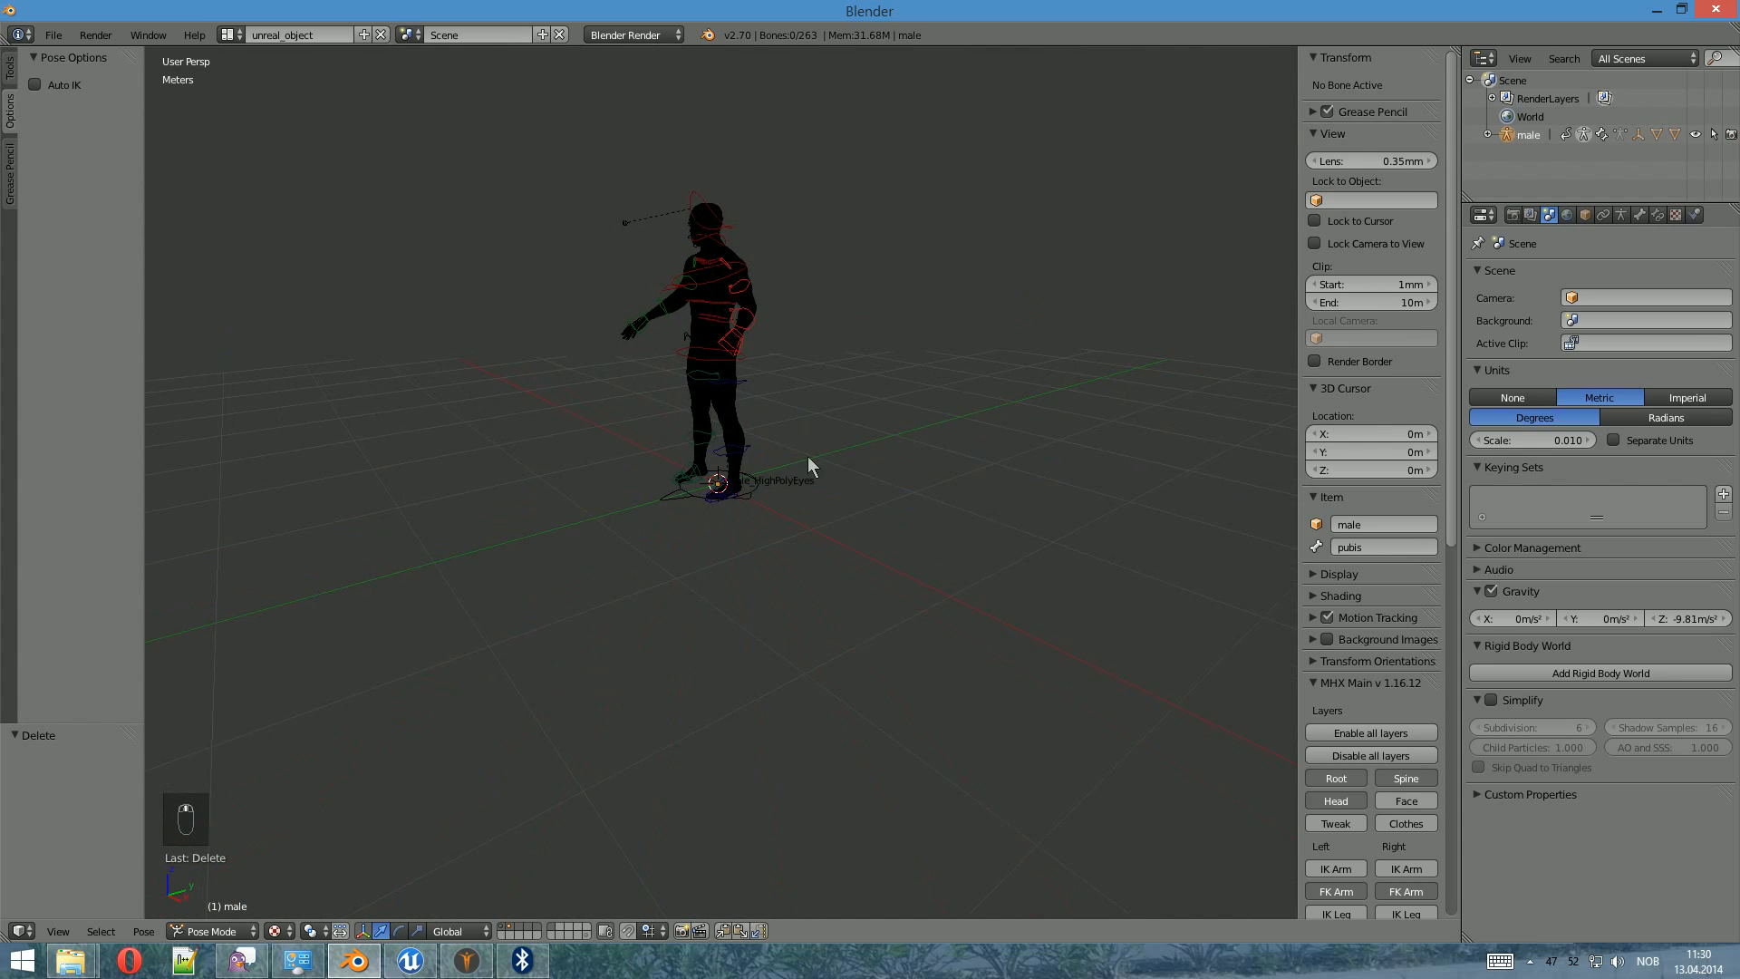
scroll(793, 536, up, 4)
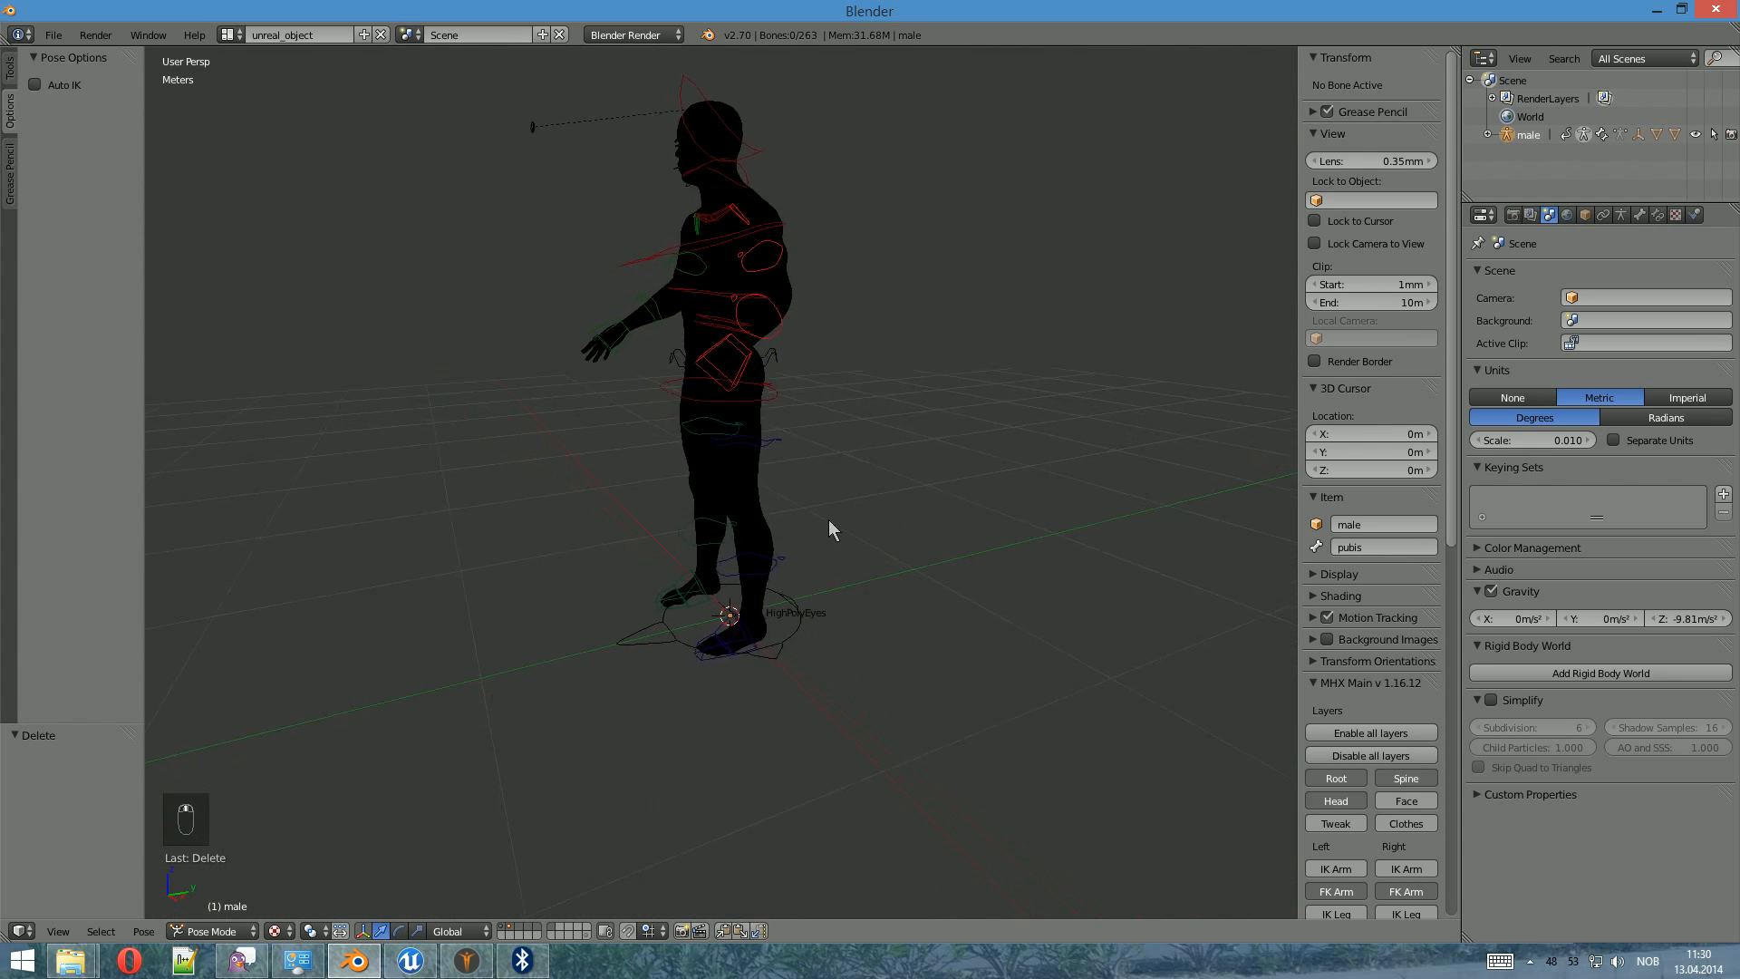
- Set the 3D viewport shading to Solid for the imported male character
click(714, 105)
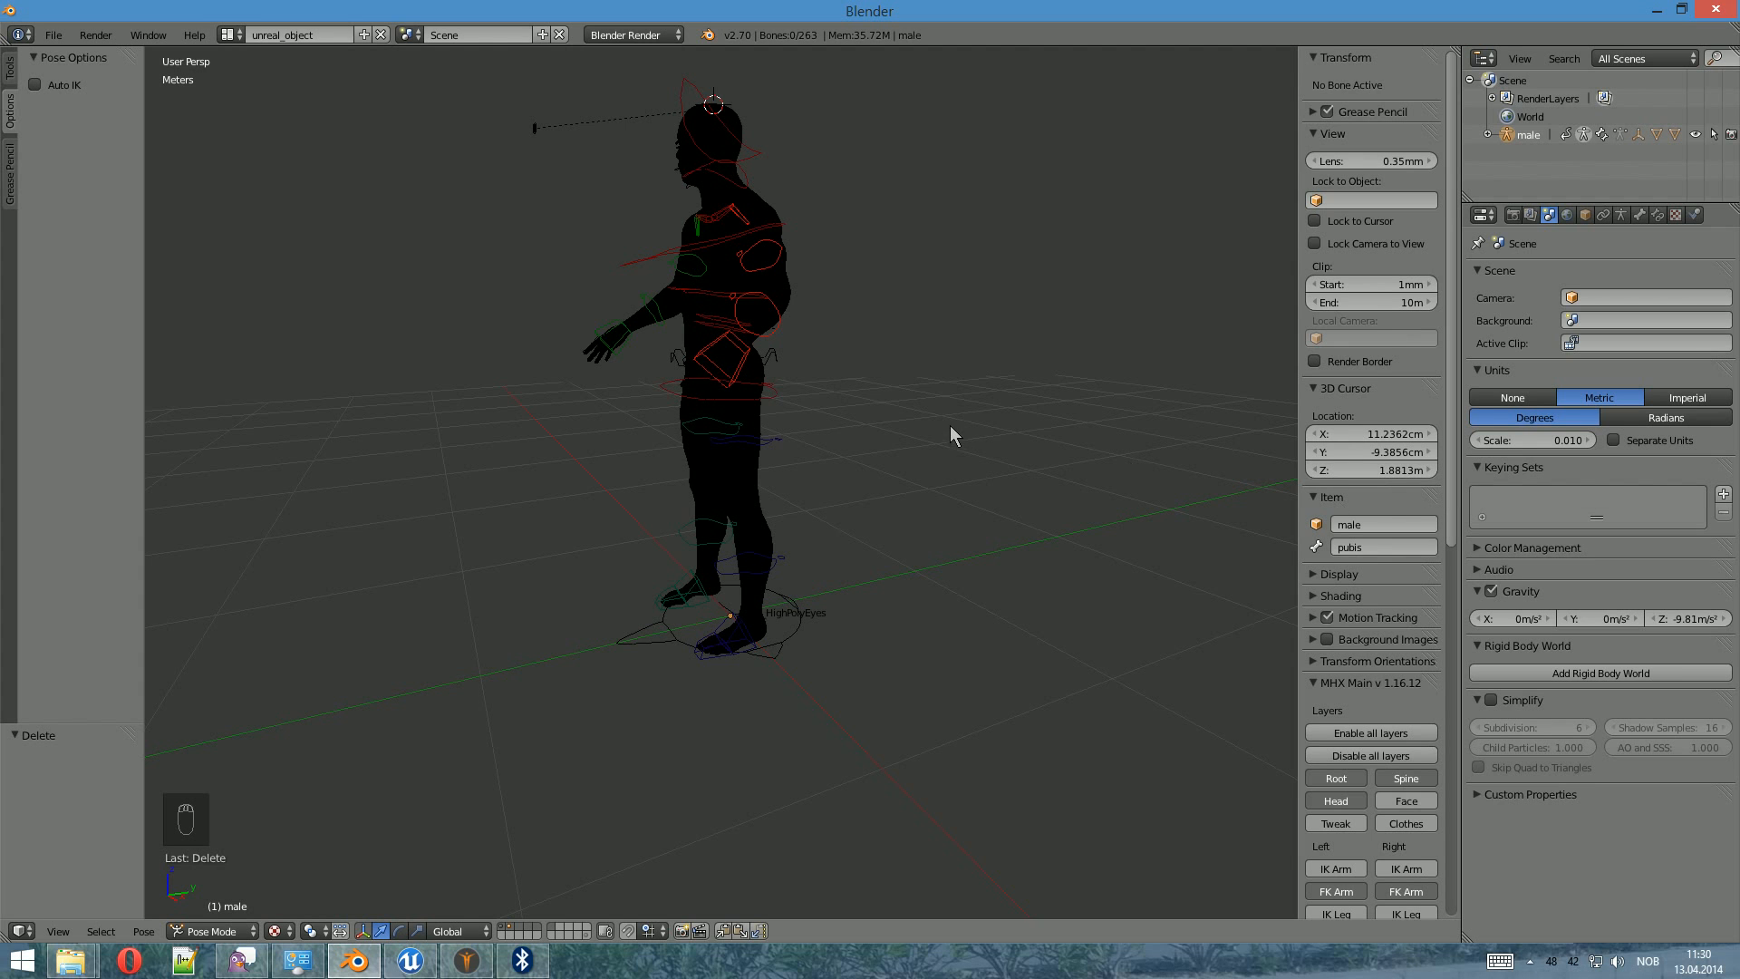
middle_drag(951, 431, 878, 503)
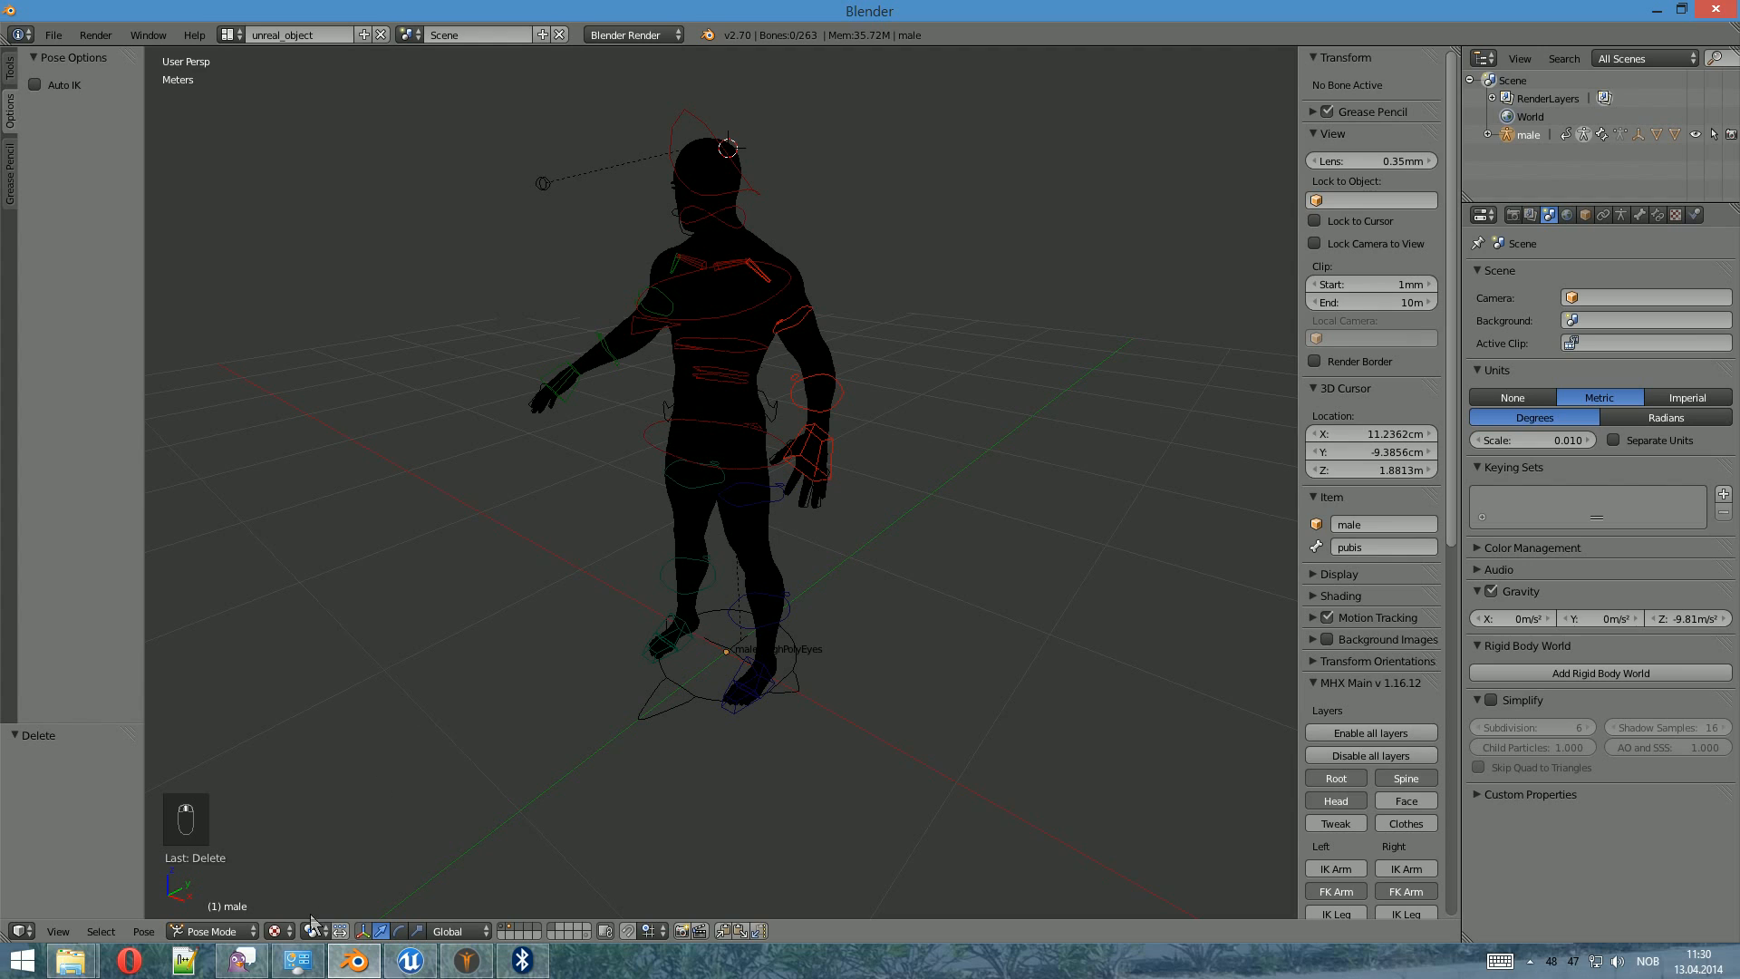
click(278, 930)
click(318, 872)
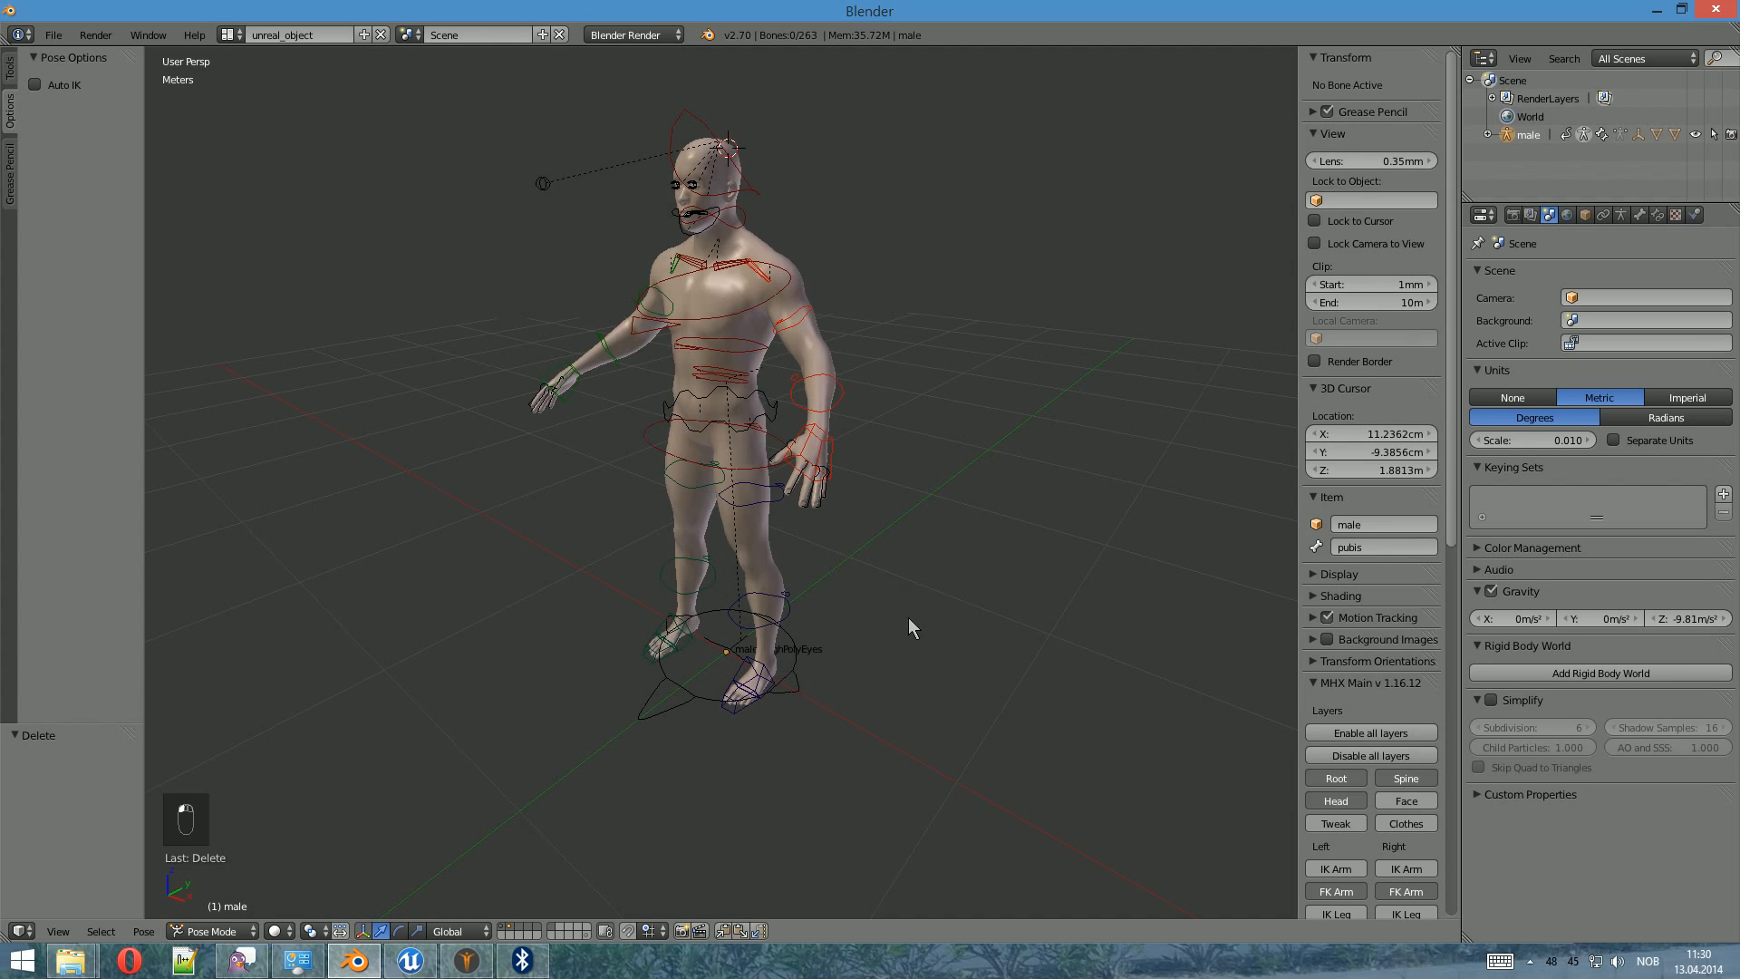
middle_drag(909, 620, 936, 620)
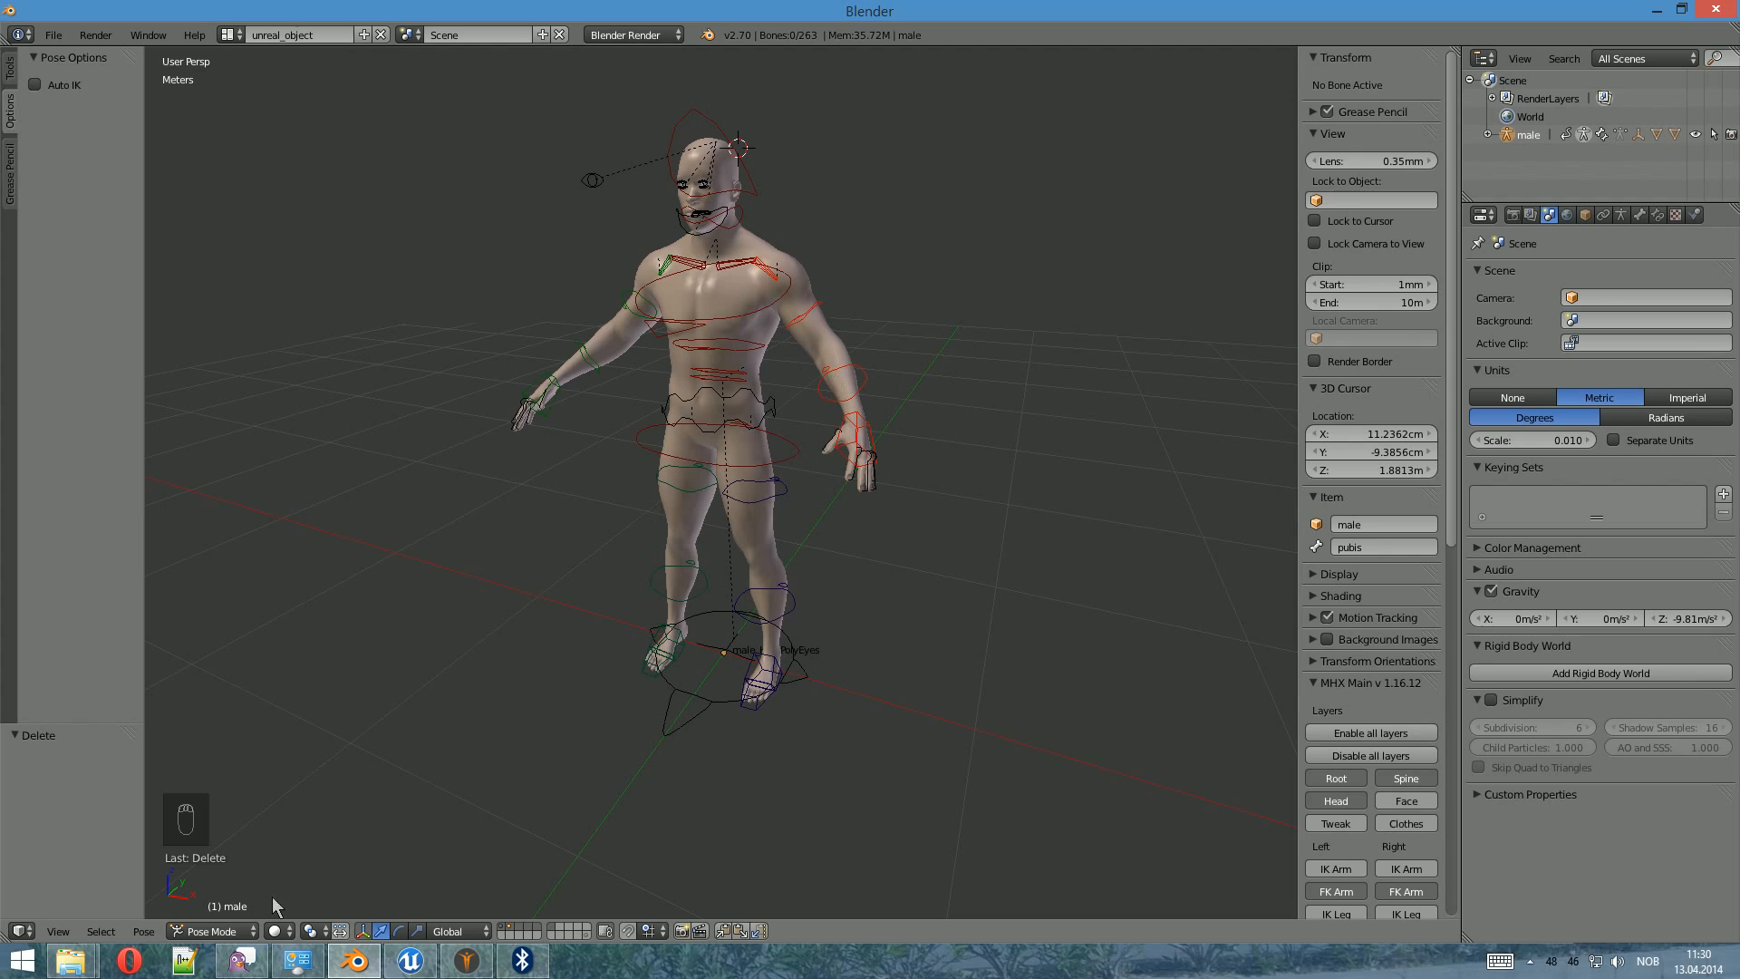
right_click(842, 380)
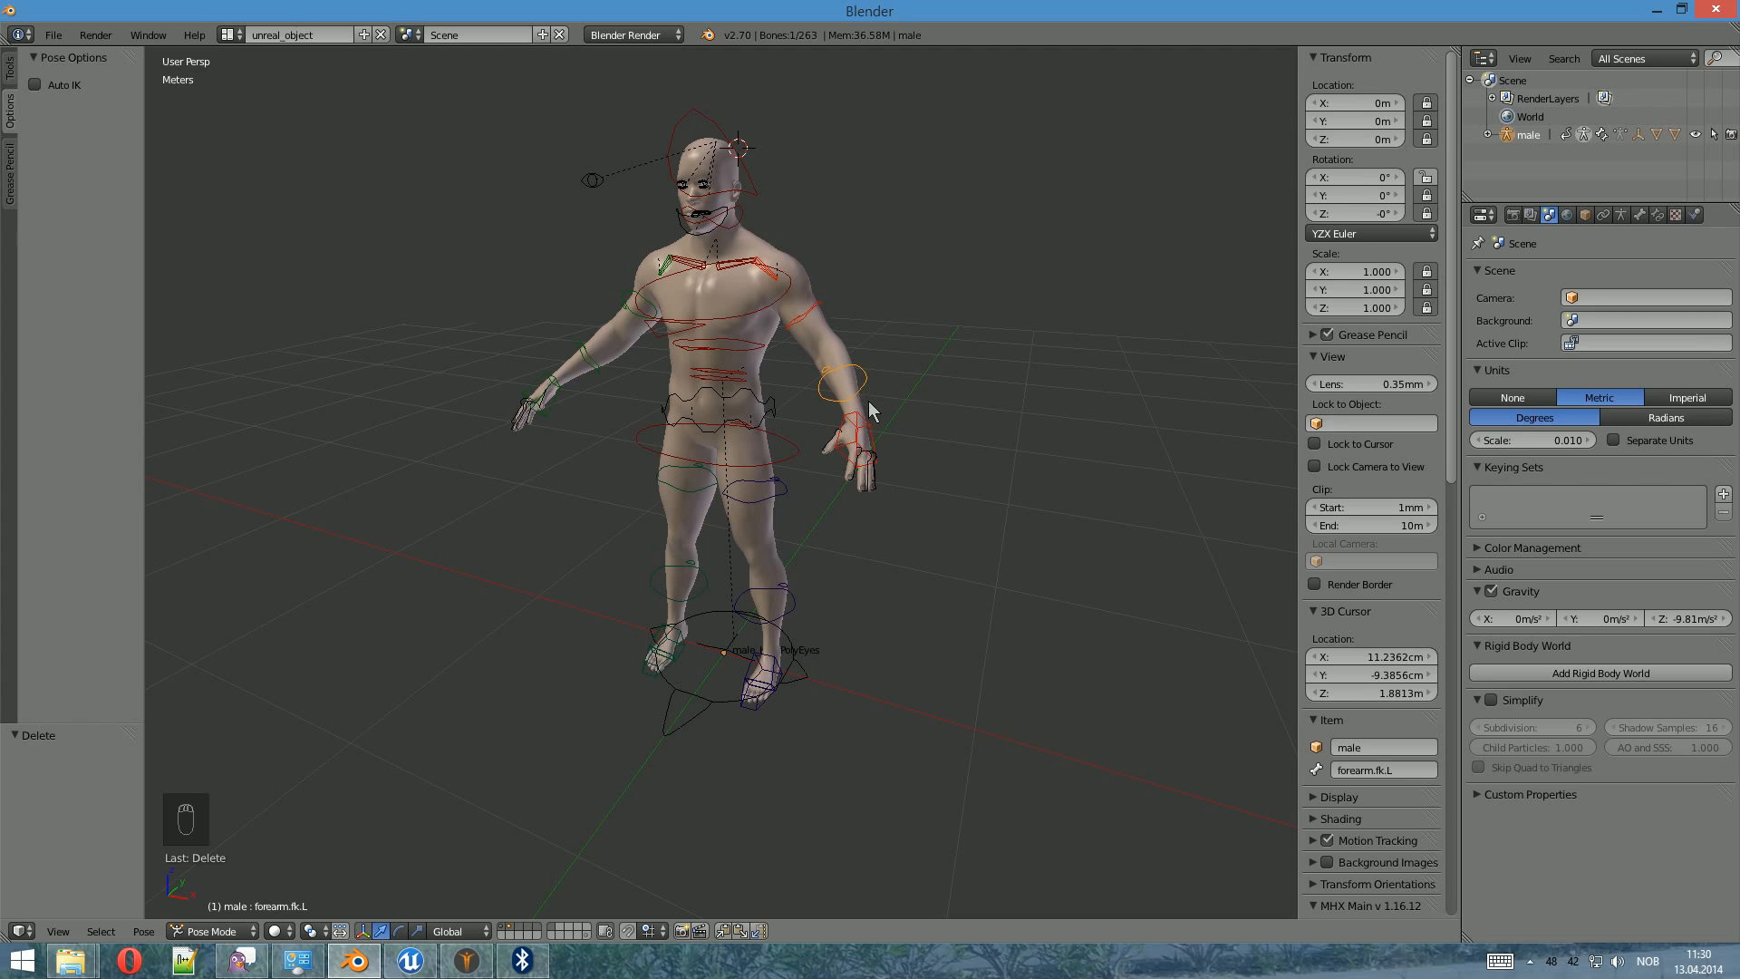
key(r)
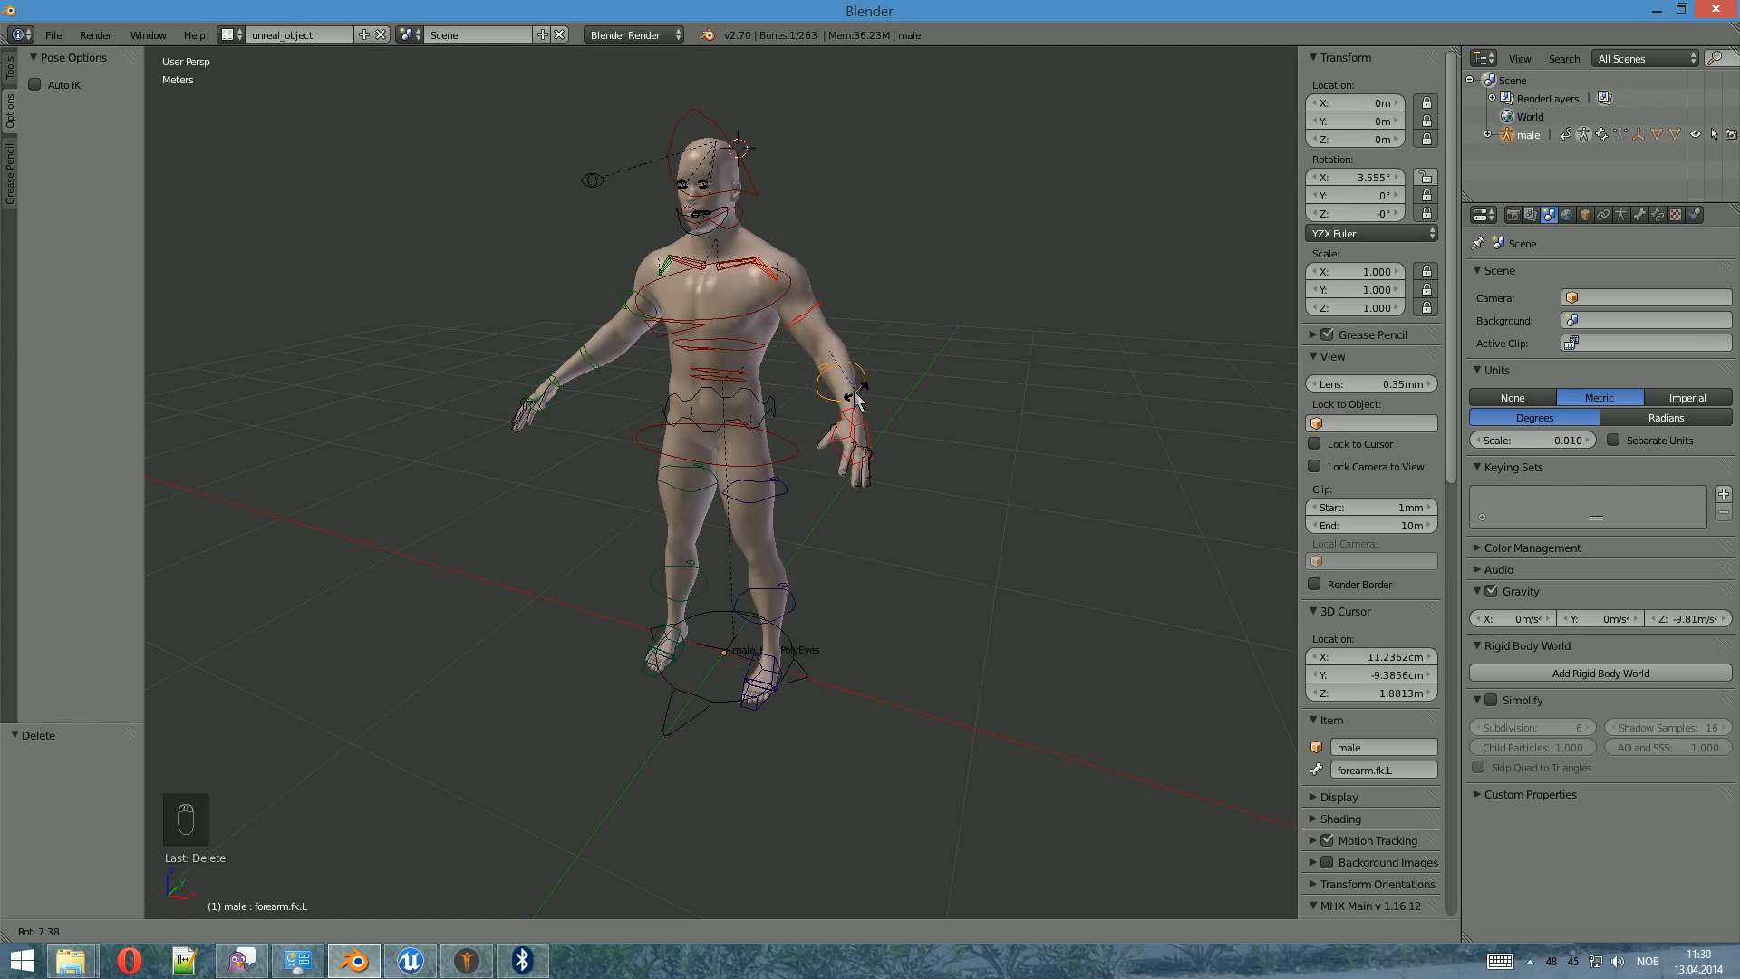
key(Escape)
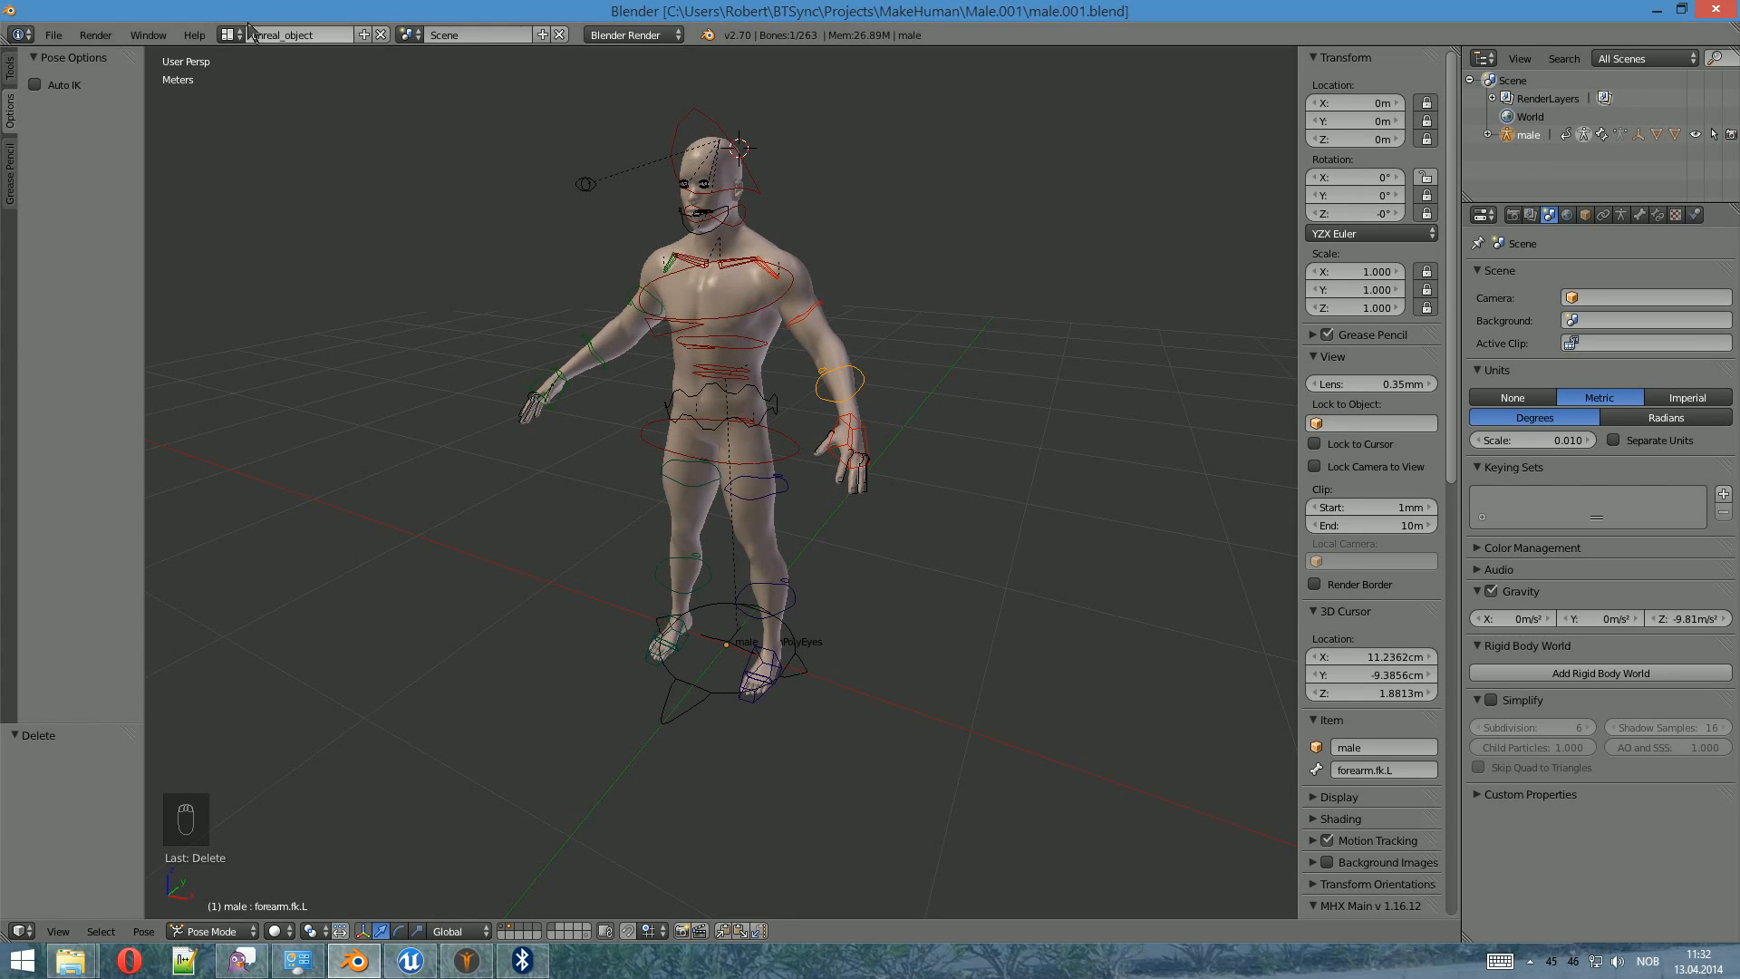
- Switch the screen layout to Animation with the whole character shown in the main 3D view
click(199, 35)
click(228, 35)
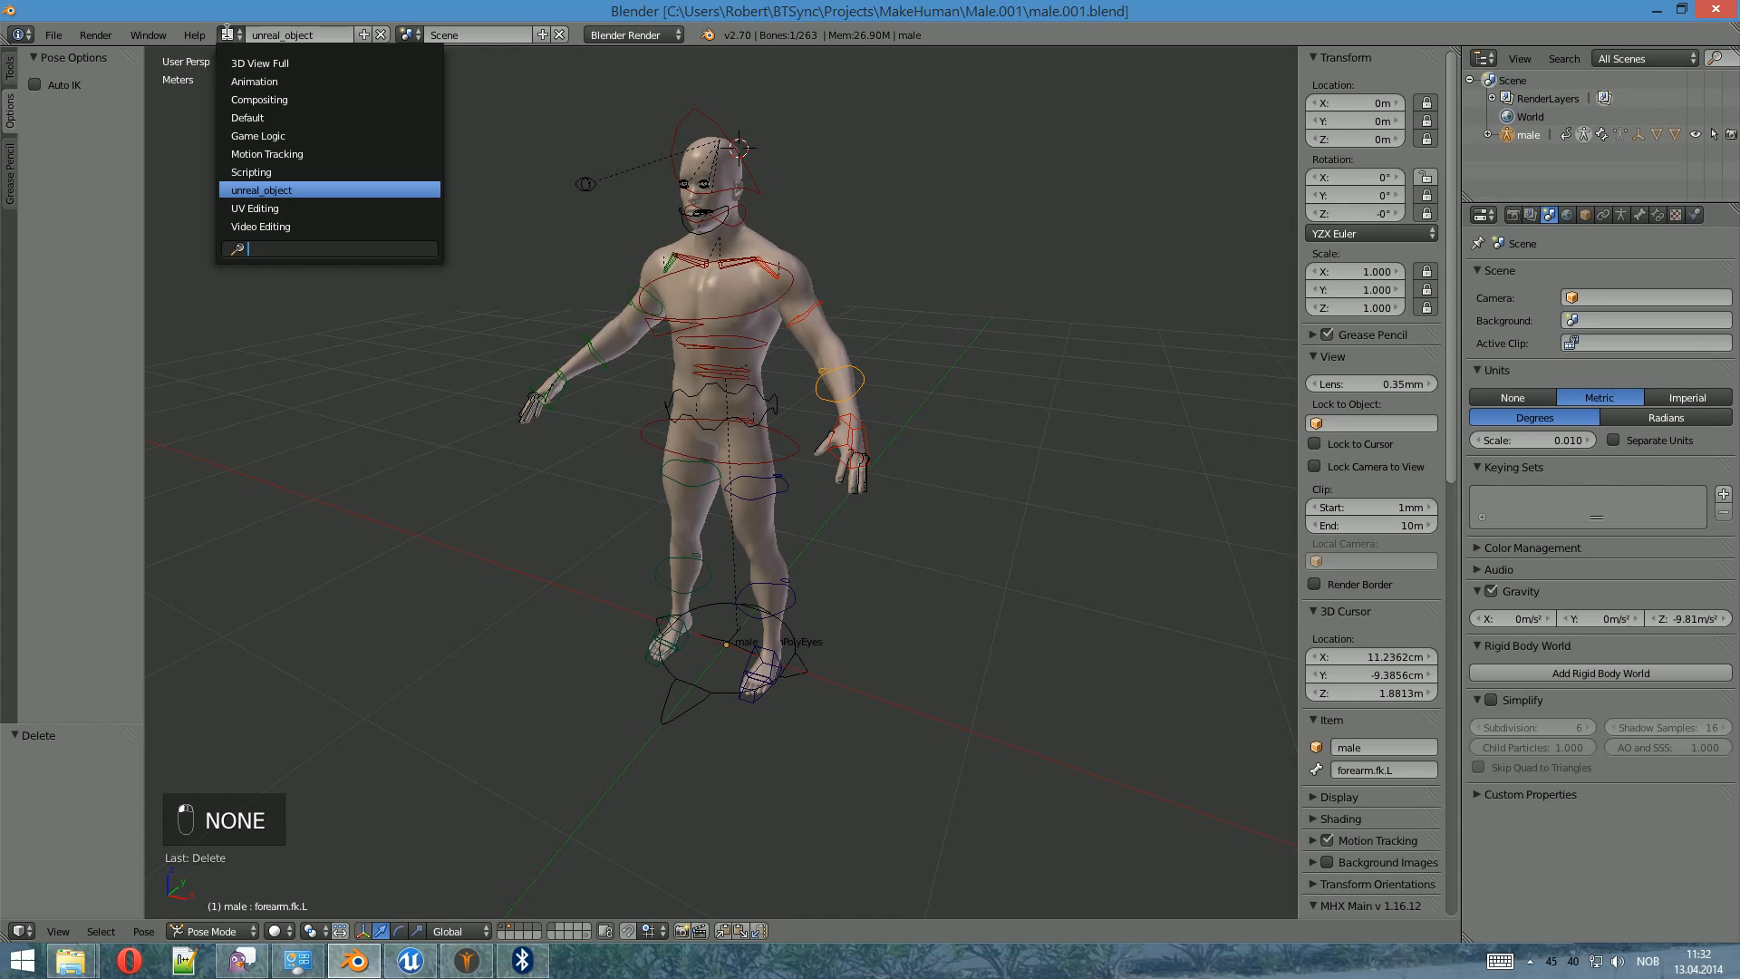
click(261, 81)
scroll(1055, 335, down, 10)
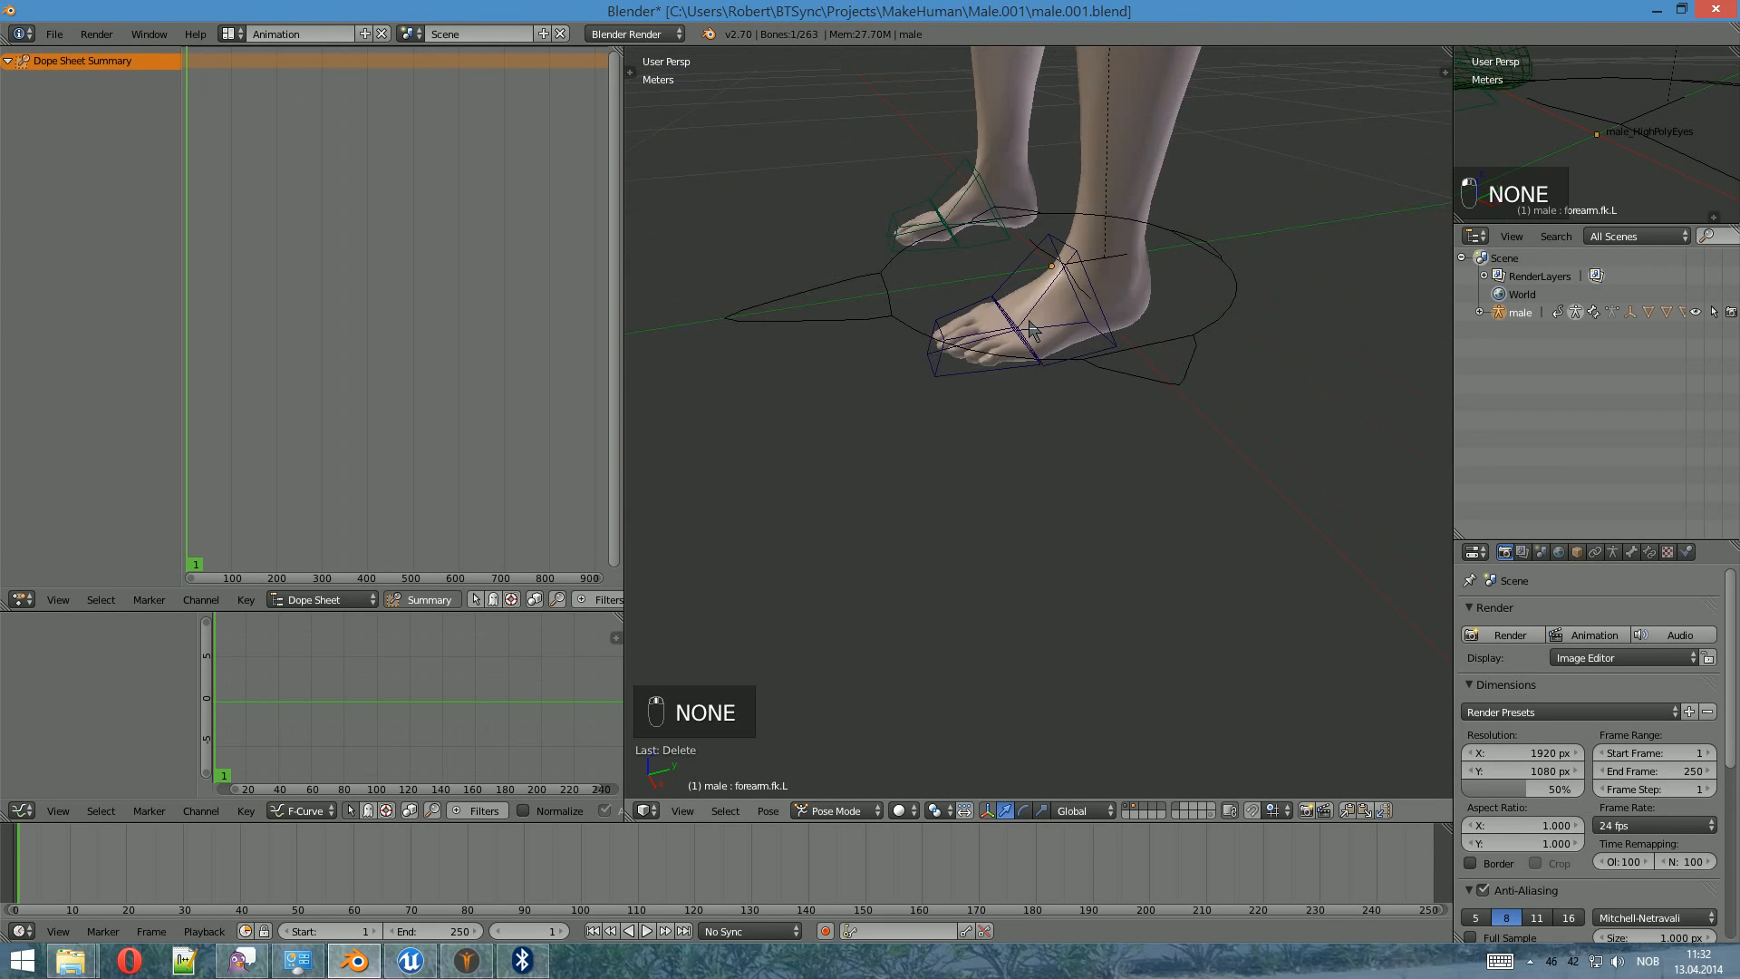
middle_drag(1060, 391, 1061, 357)
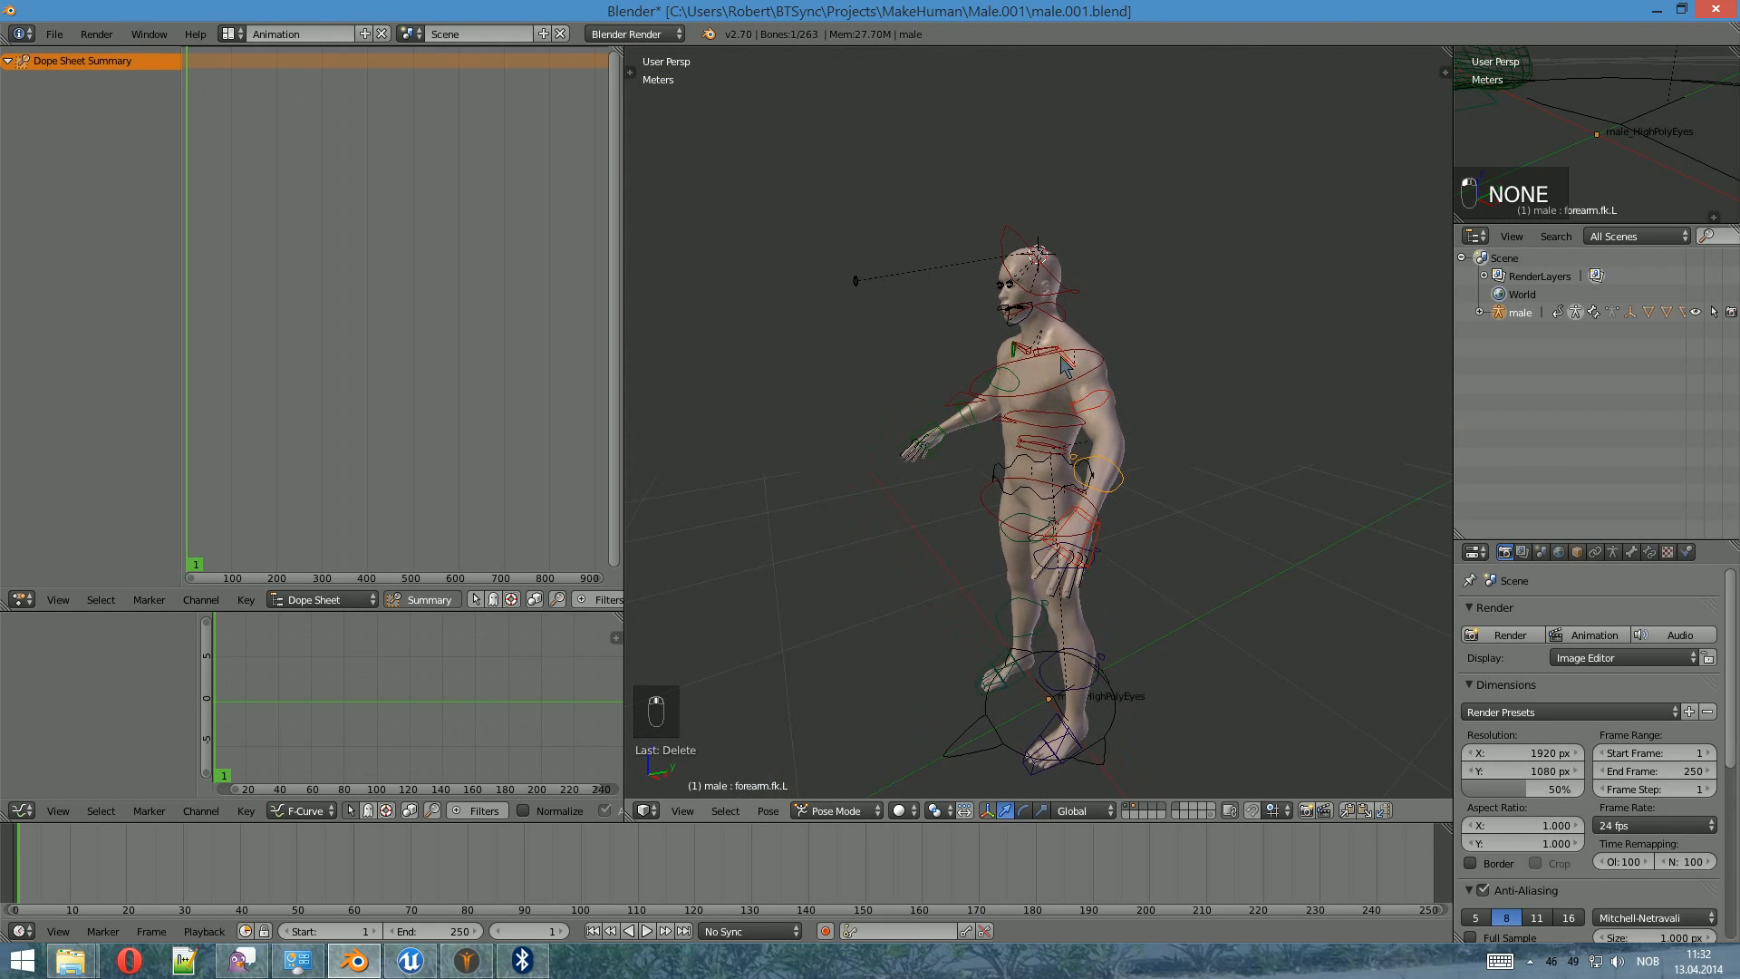
mouse_move(1083, 454)
middle_down()
mouse_move(1081, 398)
mouse_move(1070, 434)
middle_up()
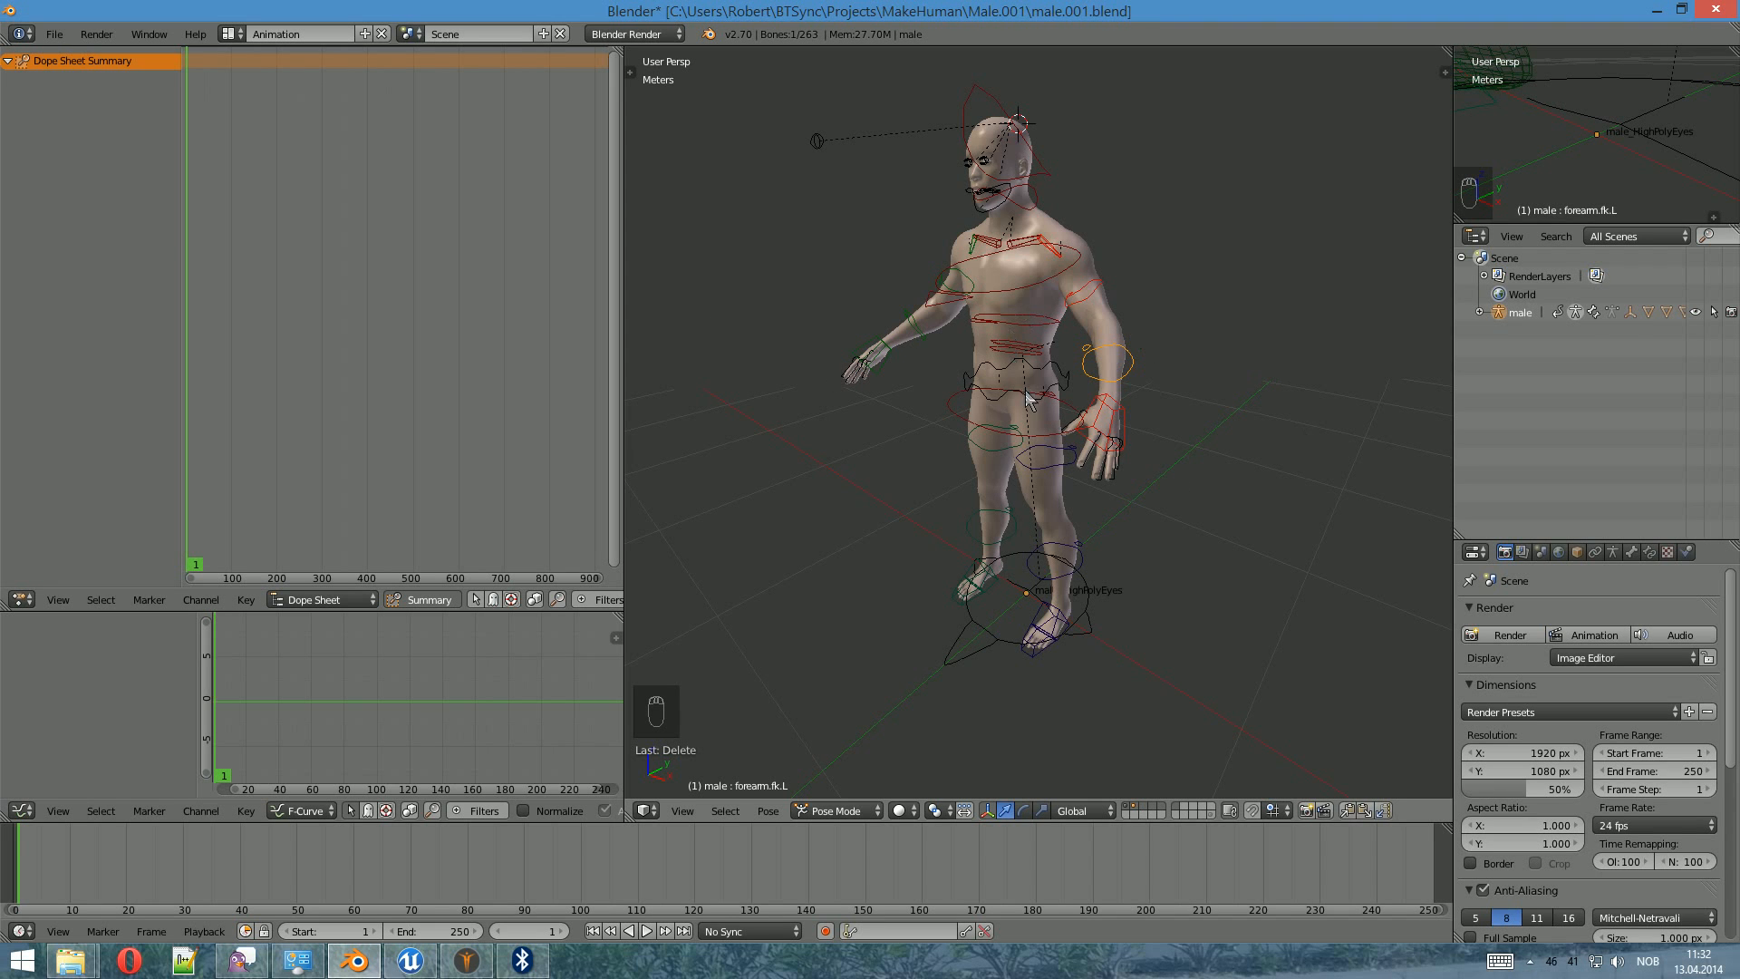
middle_drag(1301, 427, 1029, 426)
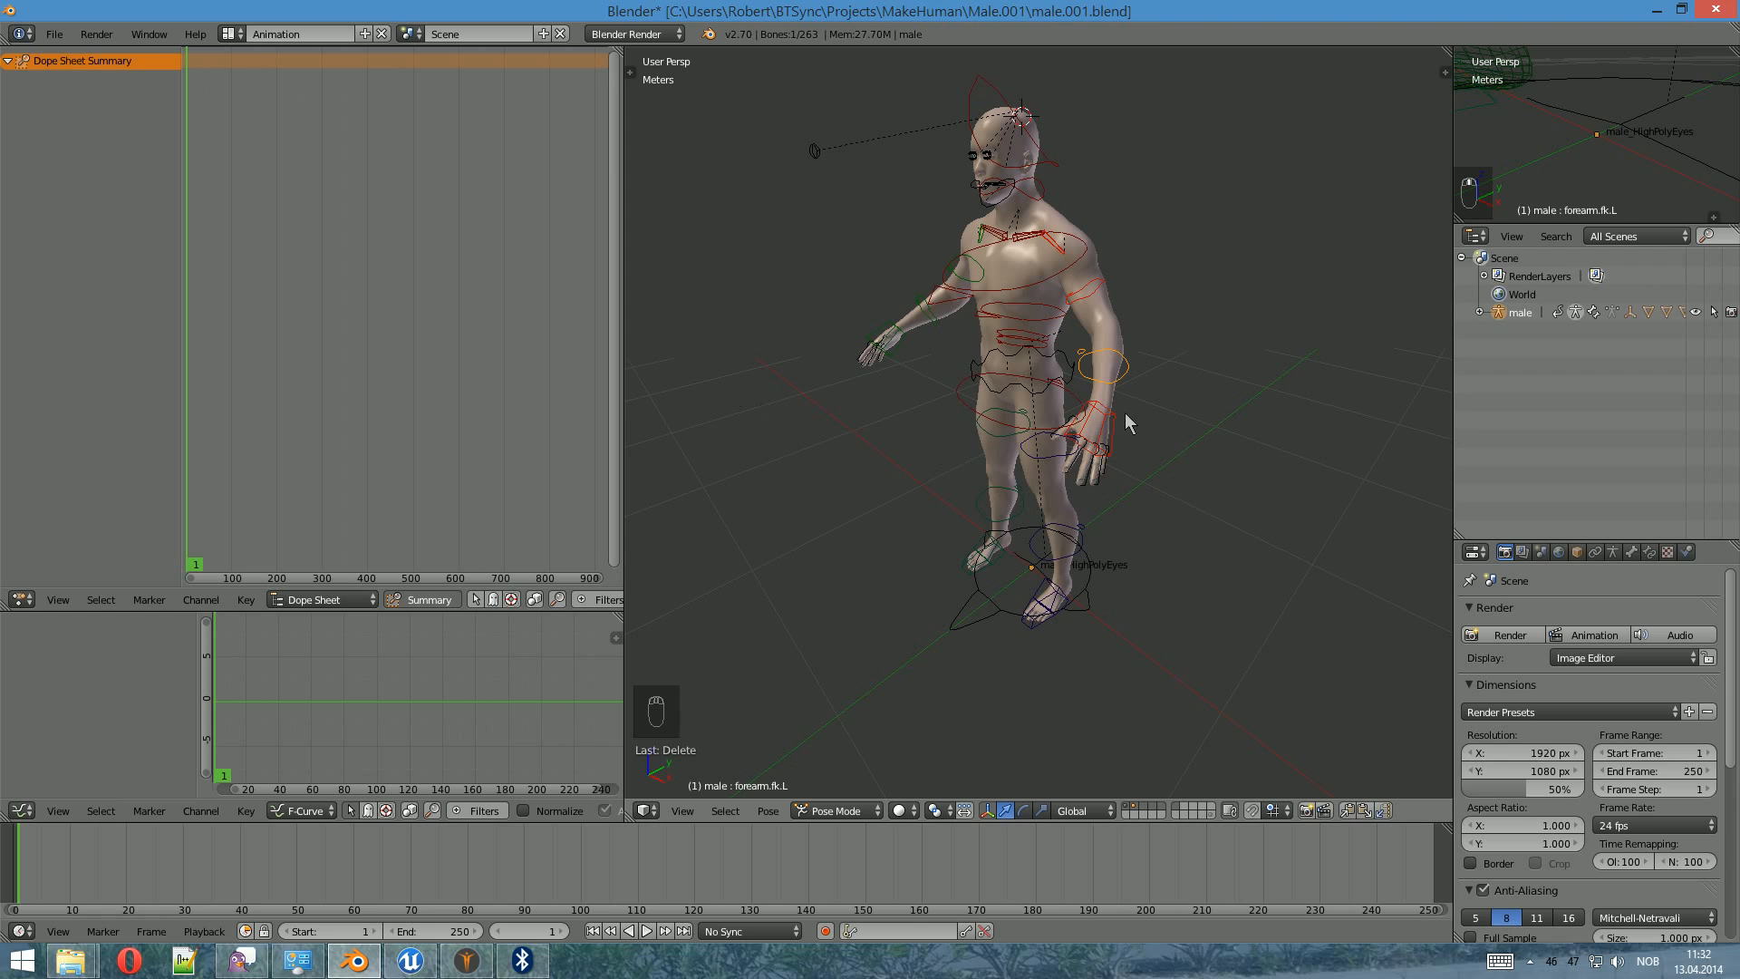
middle_drag(1176, 404, 1098, 382)
- Rotate the left forearm control by about -30 degrees and the left upper arm control by about -30 degrees
key(r)
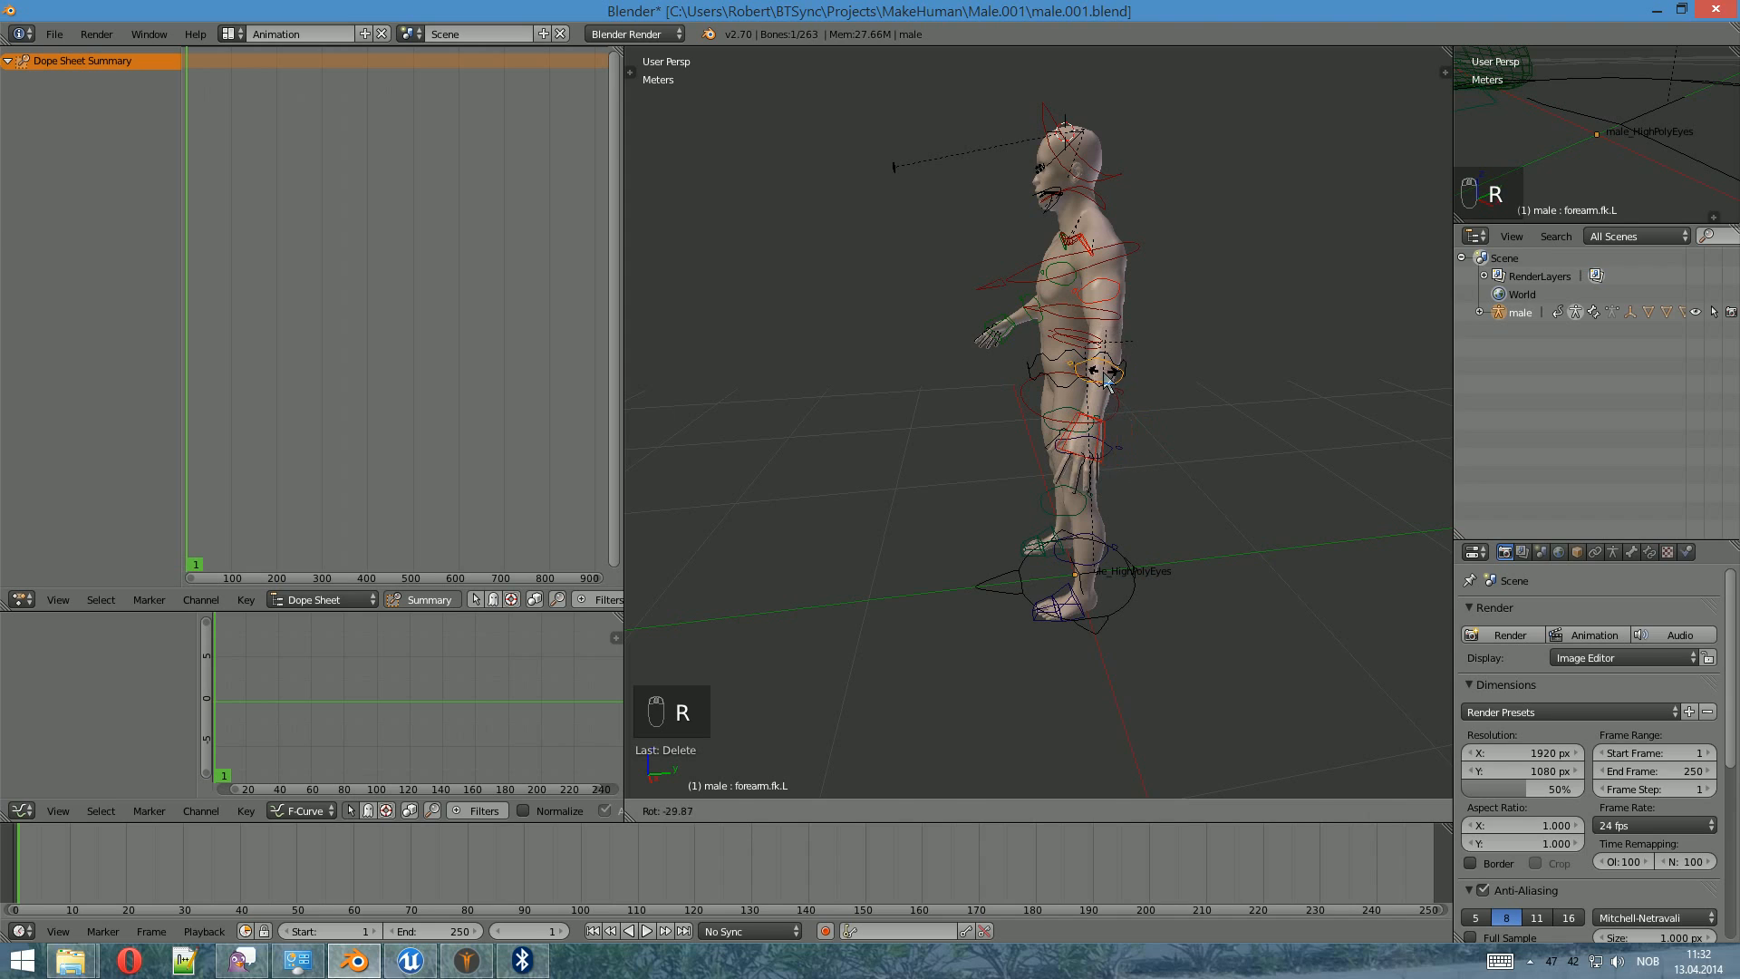
click(1108, 380)
right_click(1105, 299)
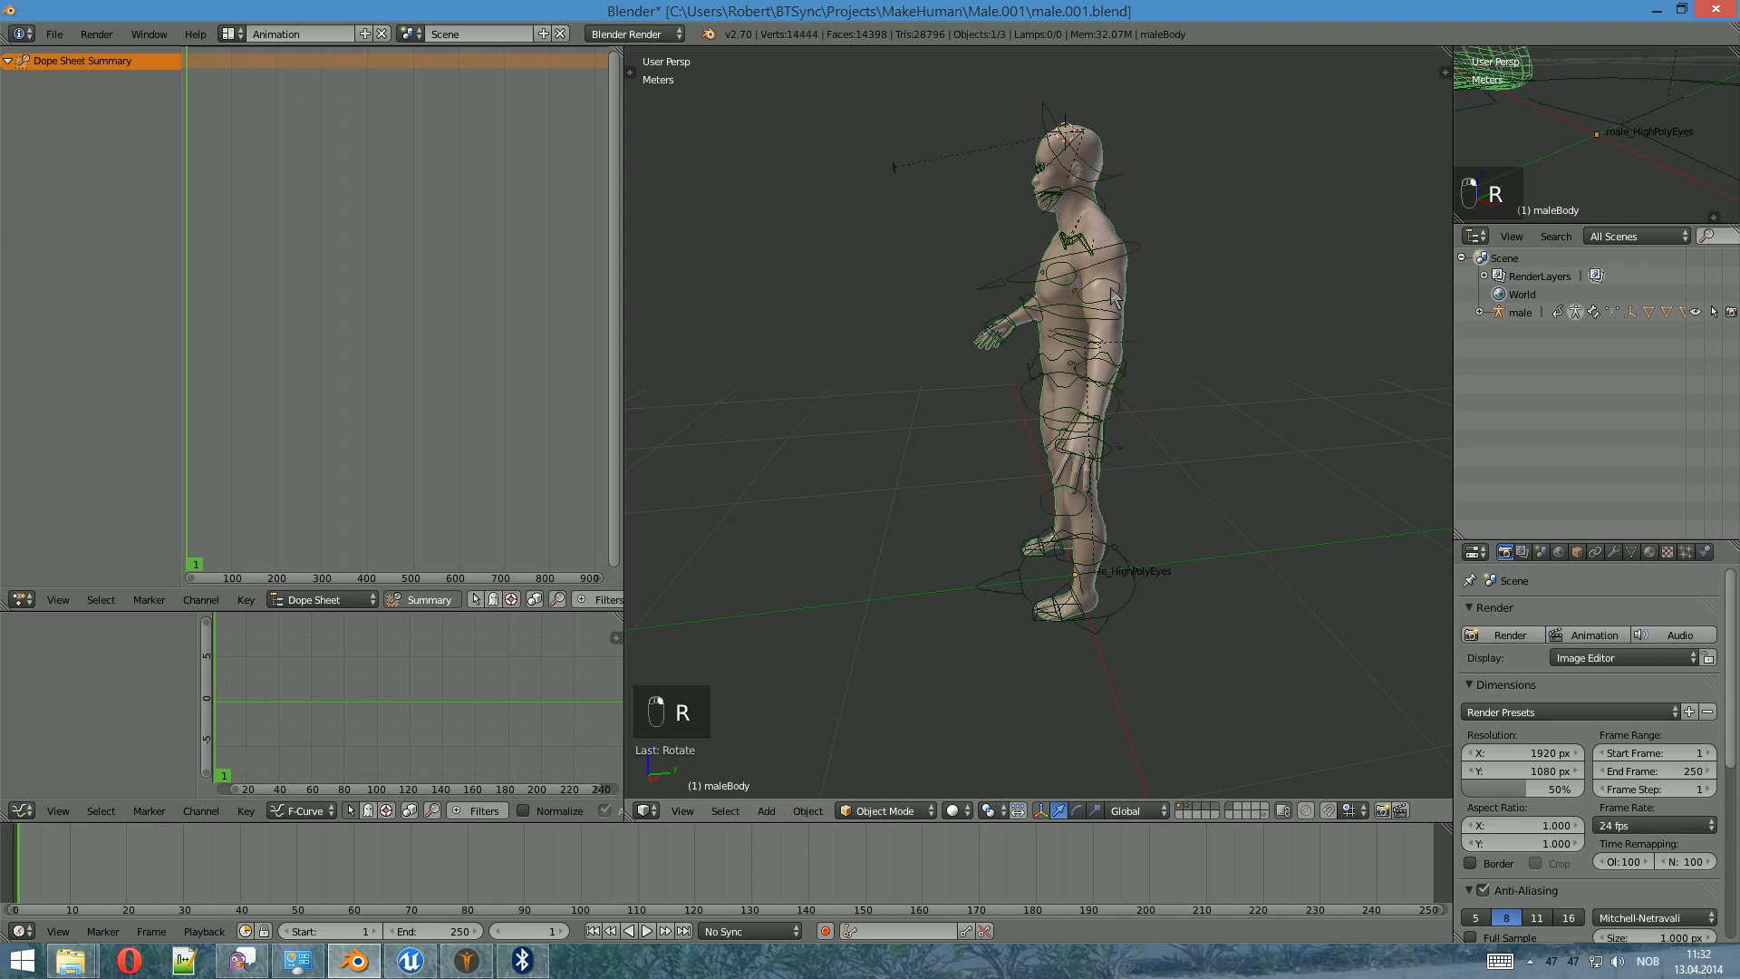
key(r)
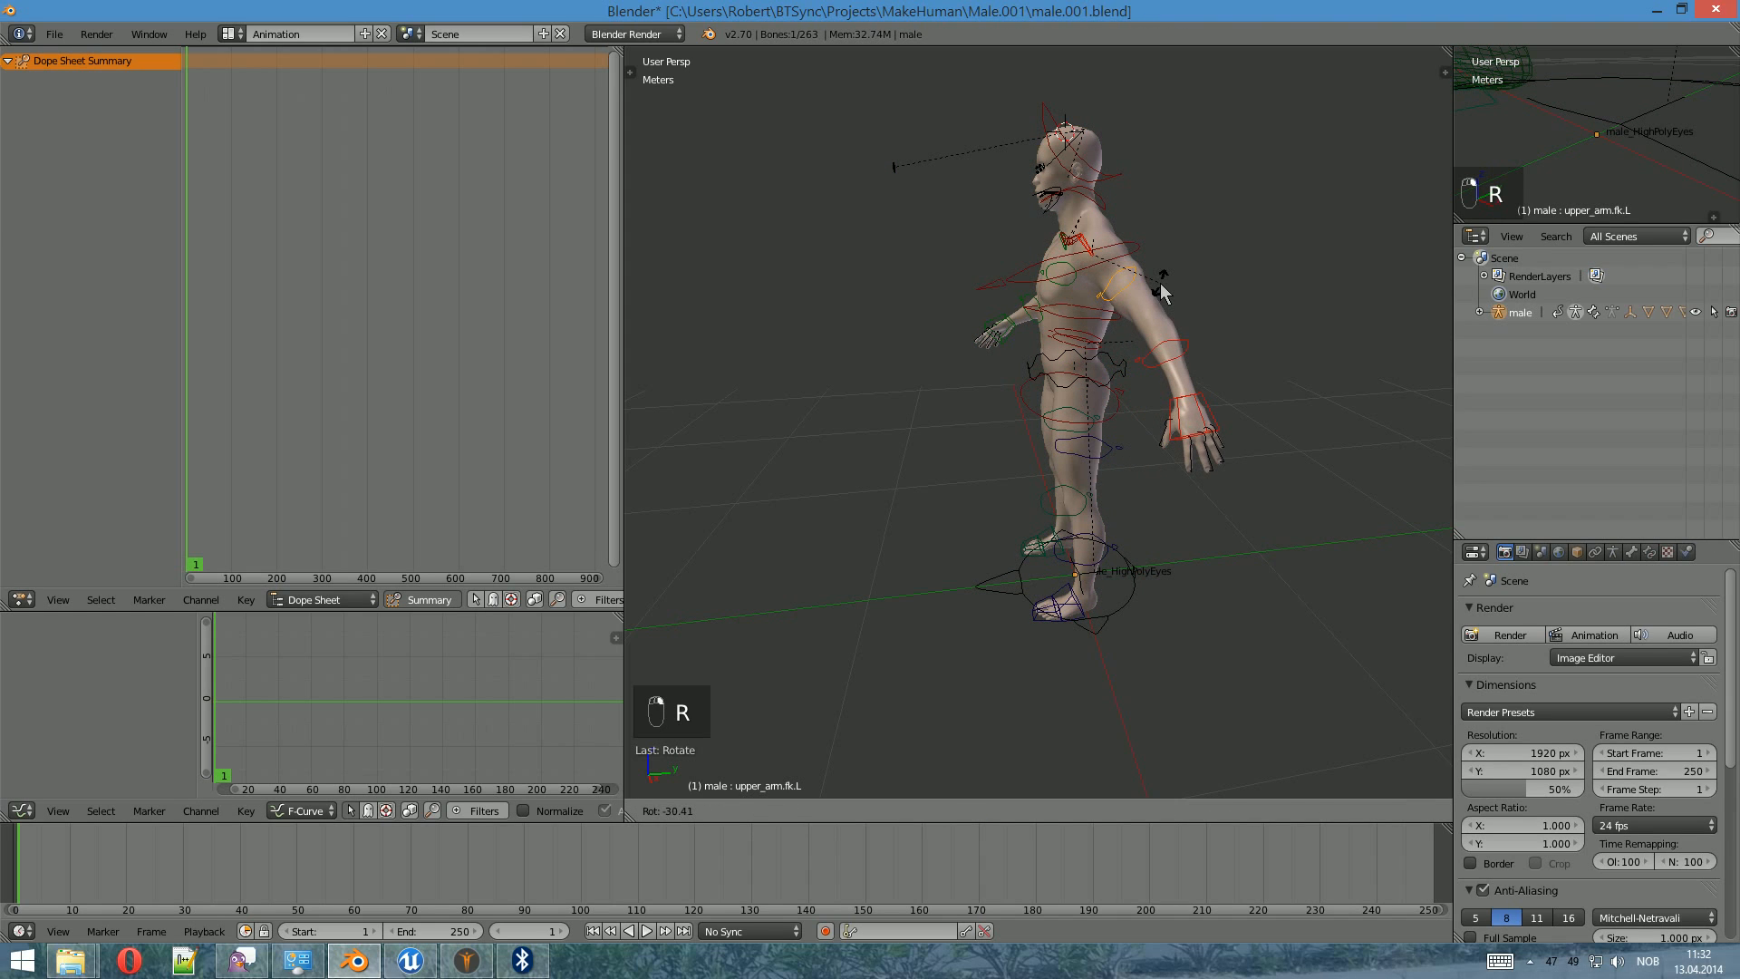
click(1162, 292)
- Bend the left forearm up in front of the torso and readjust the rotation of the left upper arm
right_click(1181, 358)
key(r)
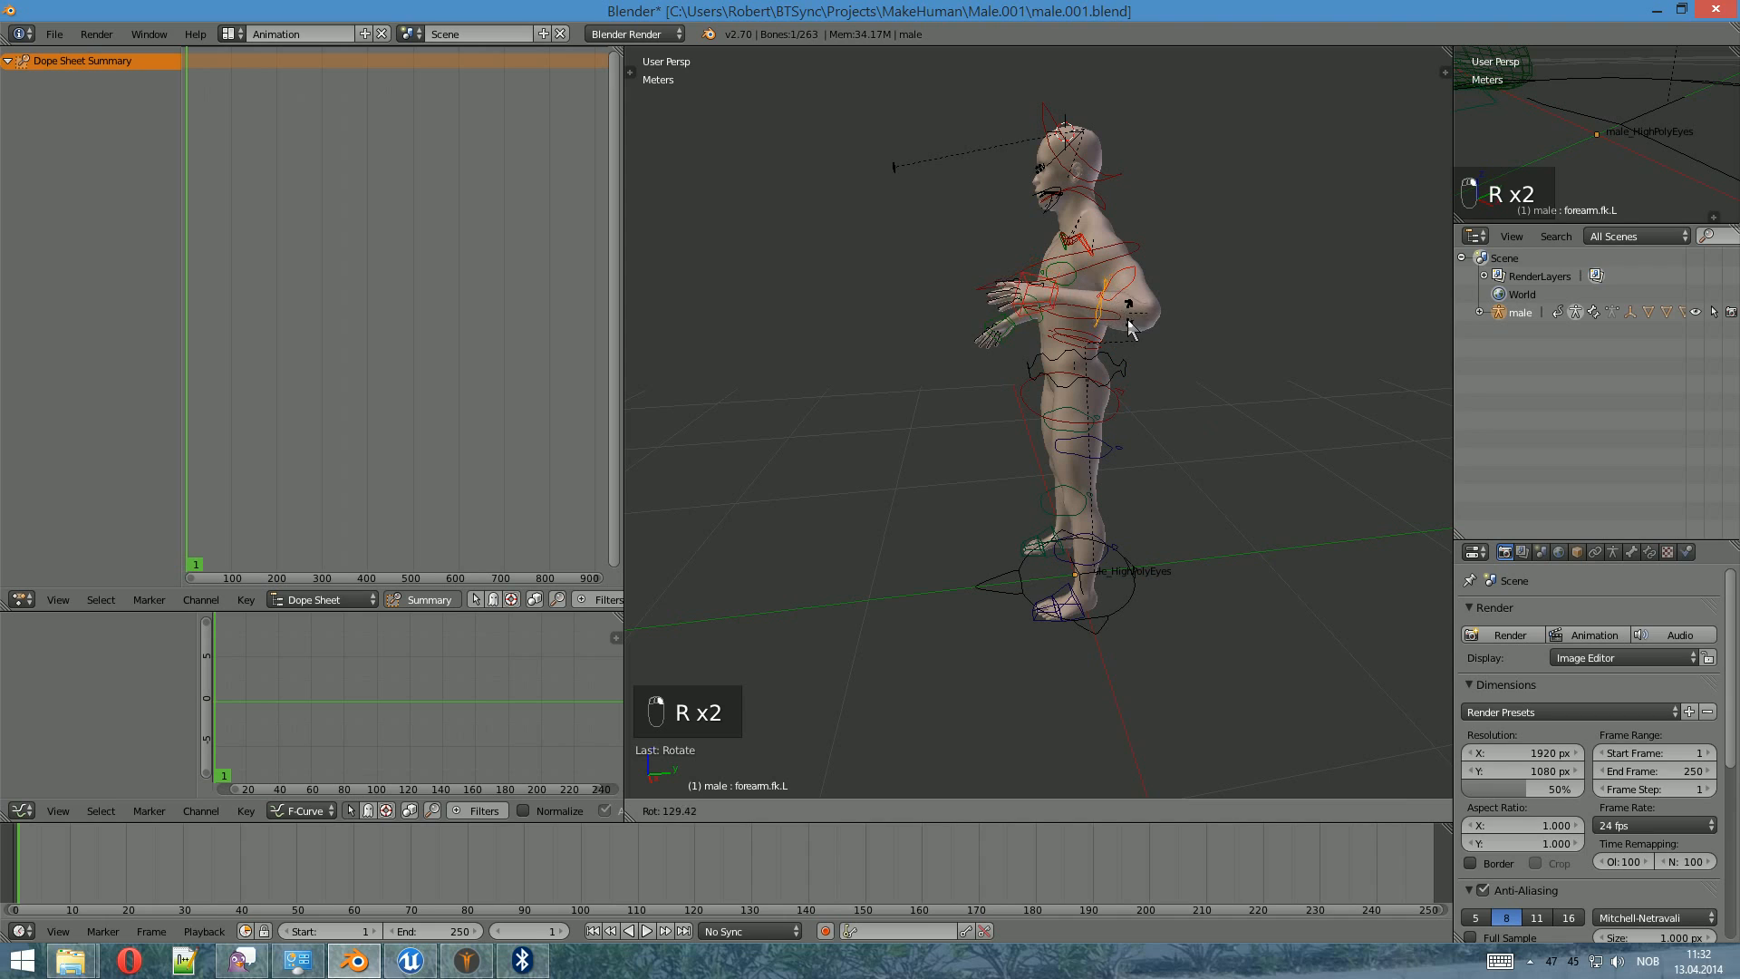
right_click(1129, 292)
key(r)
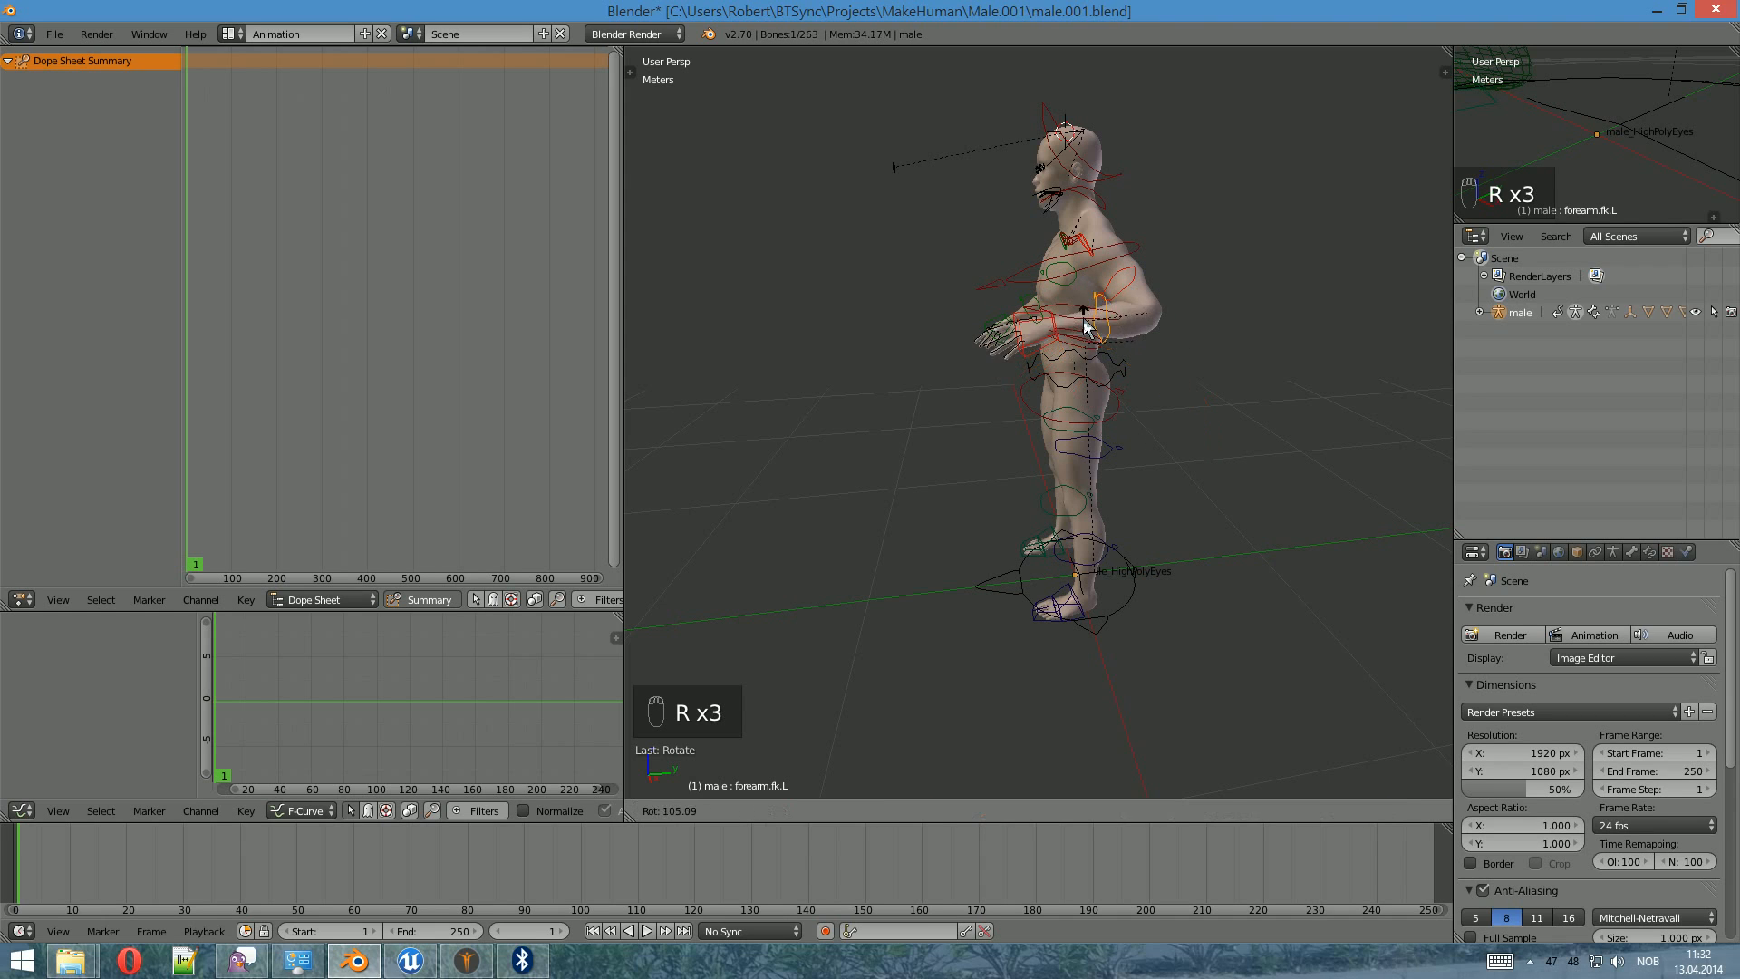
click(1120, 302)
right_click(1135, 287)
key(r)
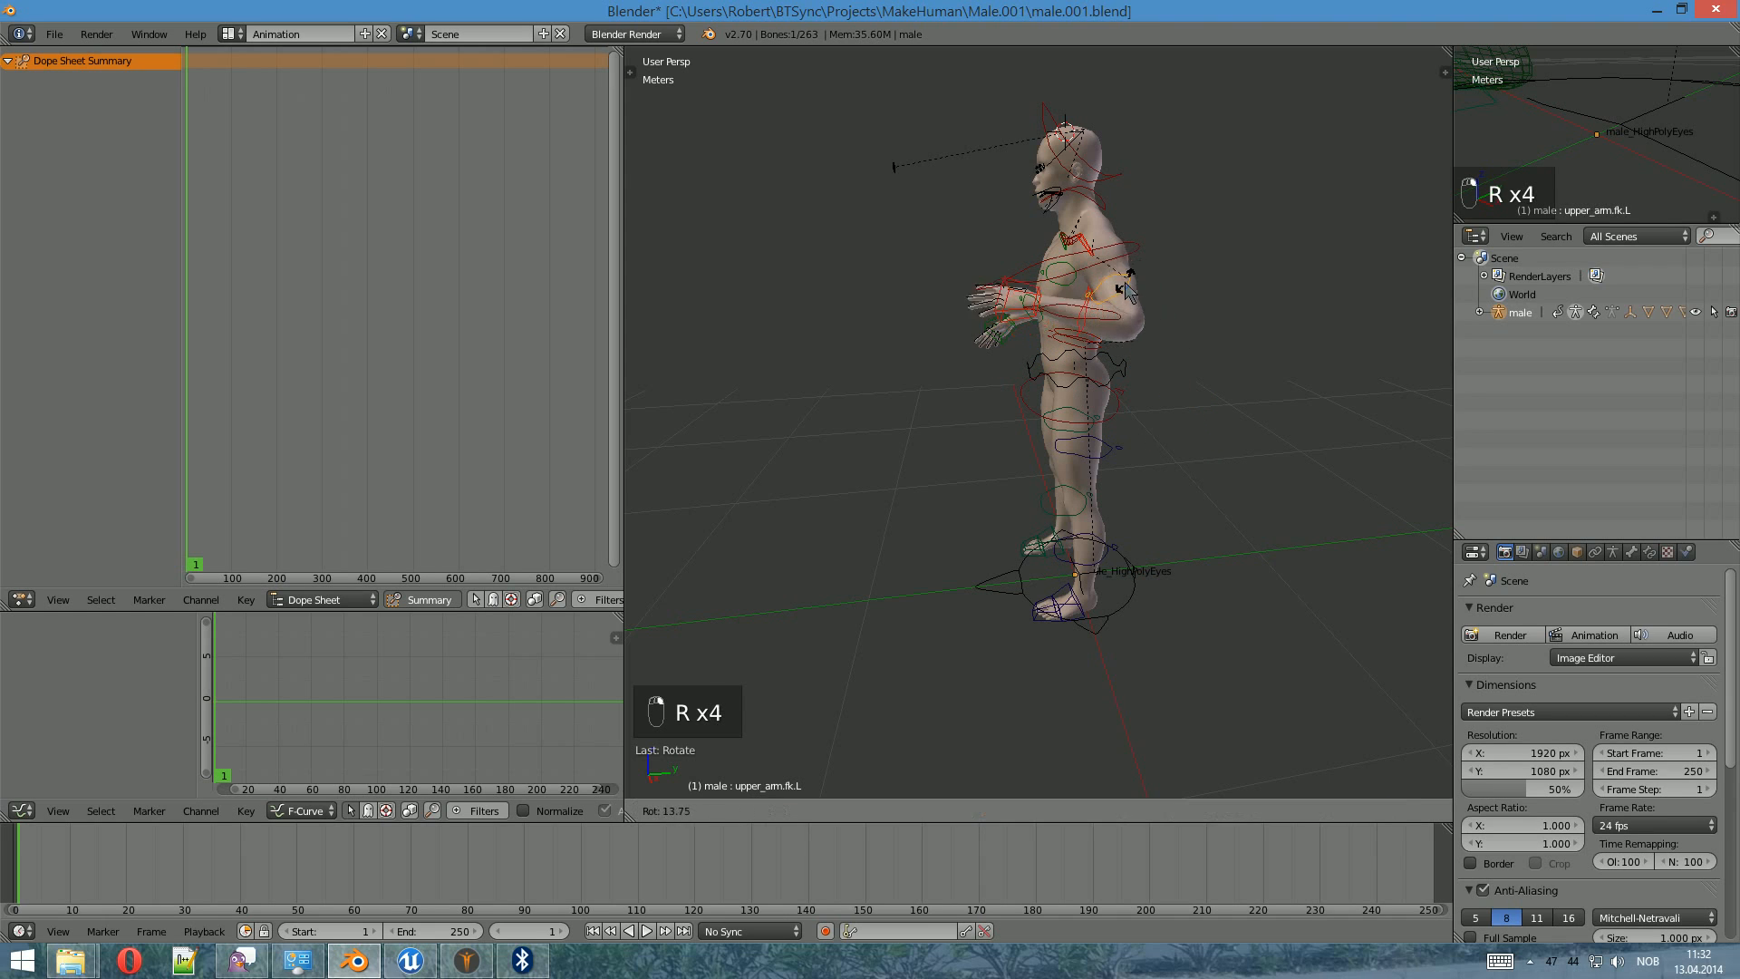
right_click(1041, 433)
- Try to rotate the spine bone about the global X, Y and Z axes
middle_drag(1041, 433, 1082, 393)
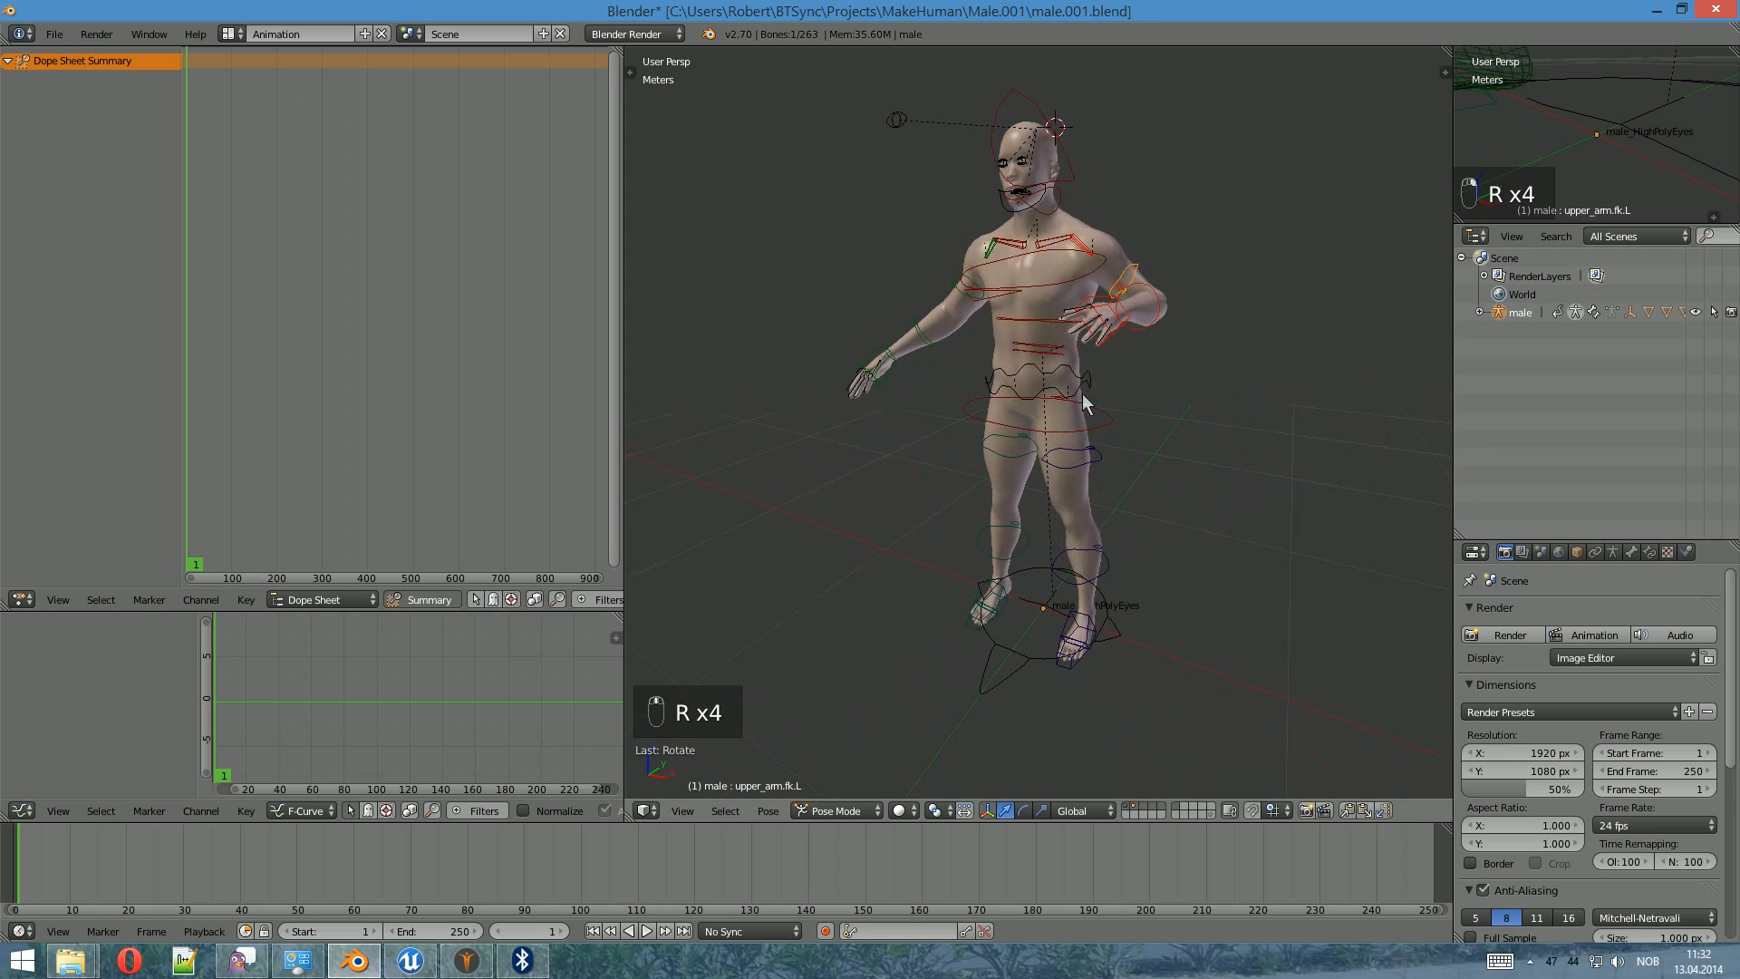
right_click(1082, 393)
key(r)
click(1072, 403)
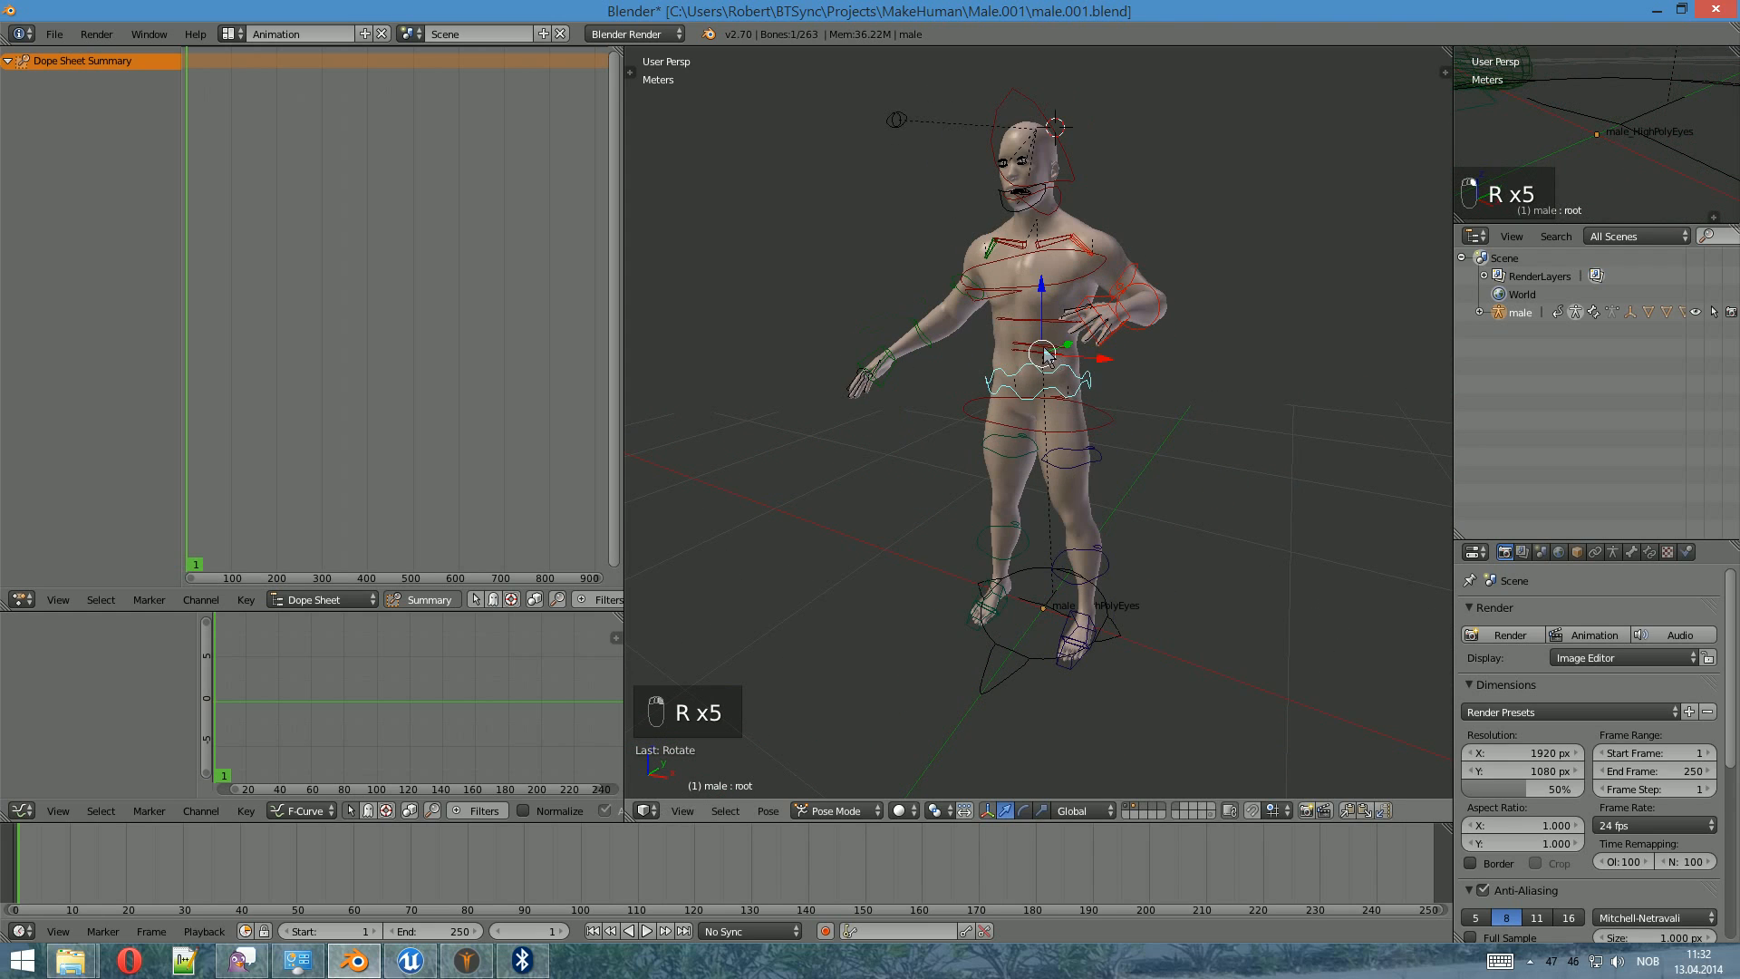
right_click(1043, 361)
key(r)
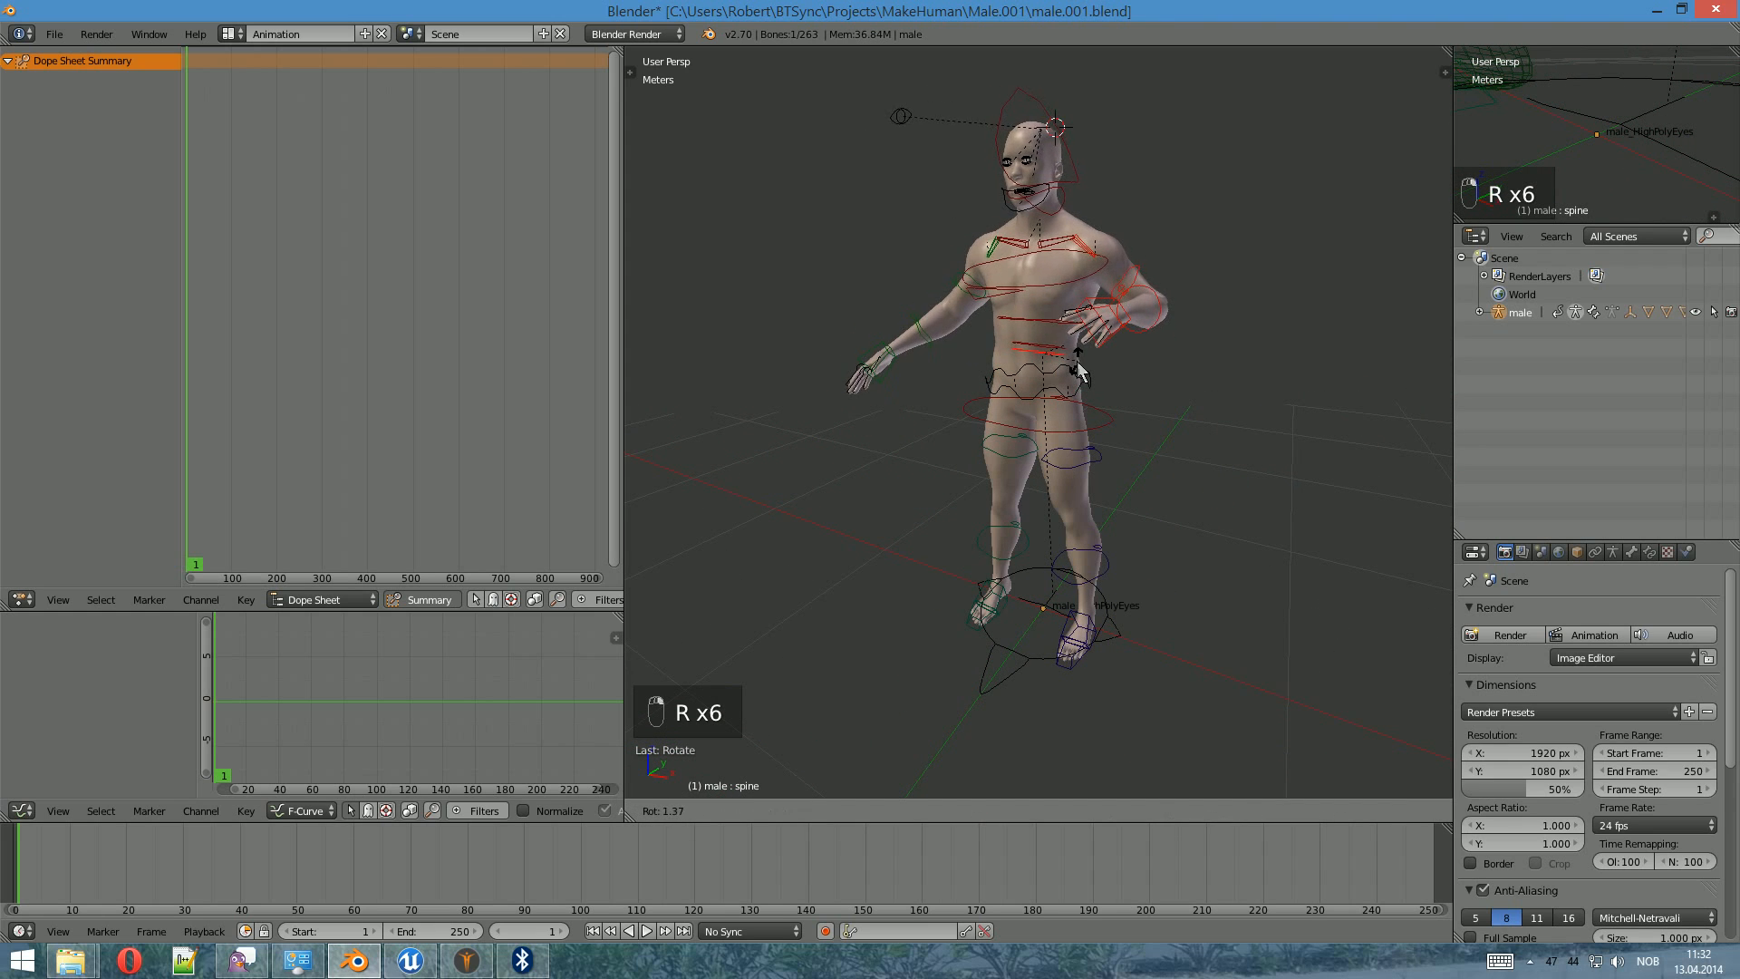
key(x)
key(y)
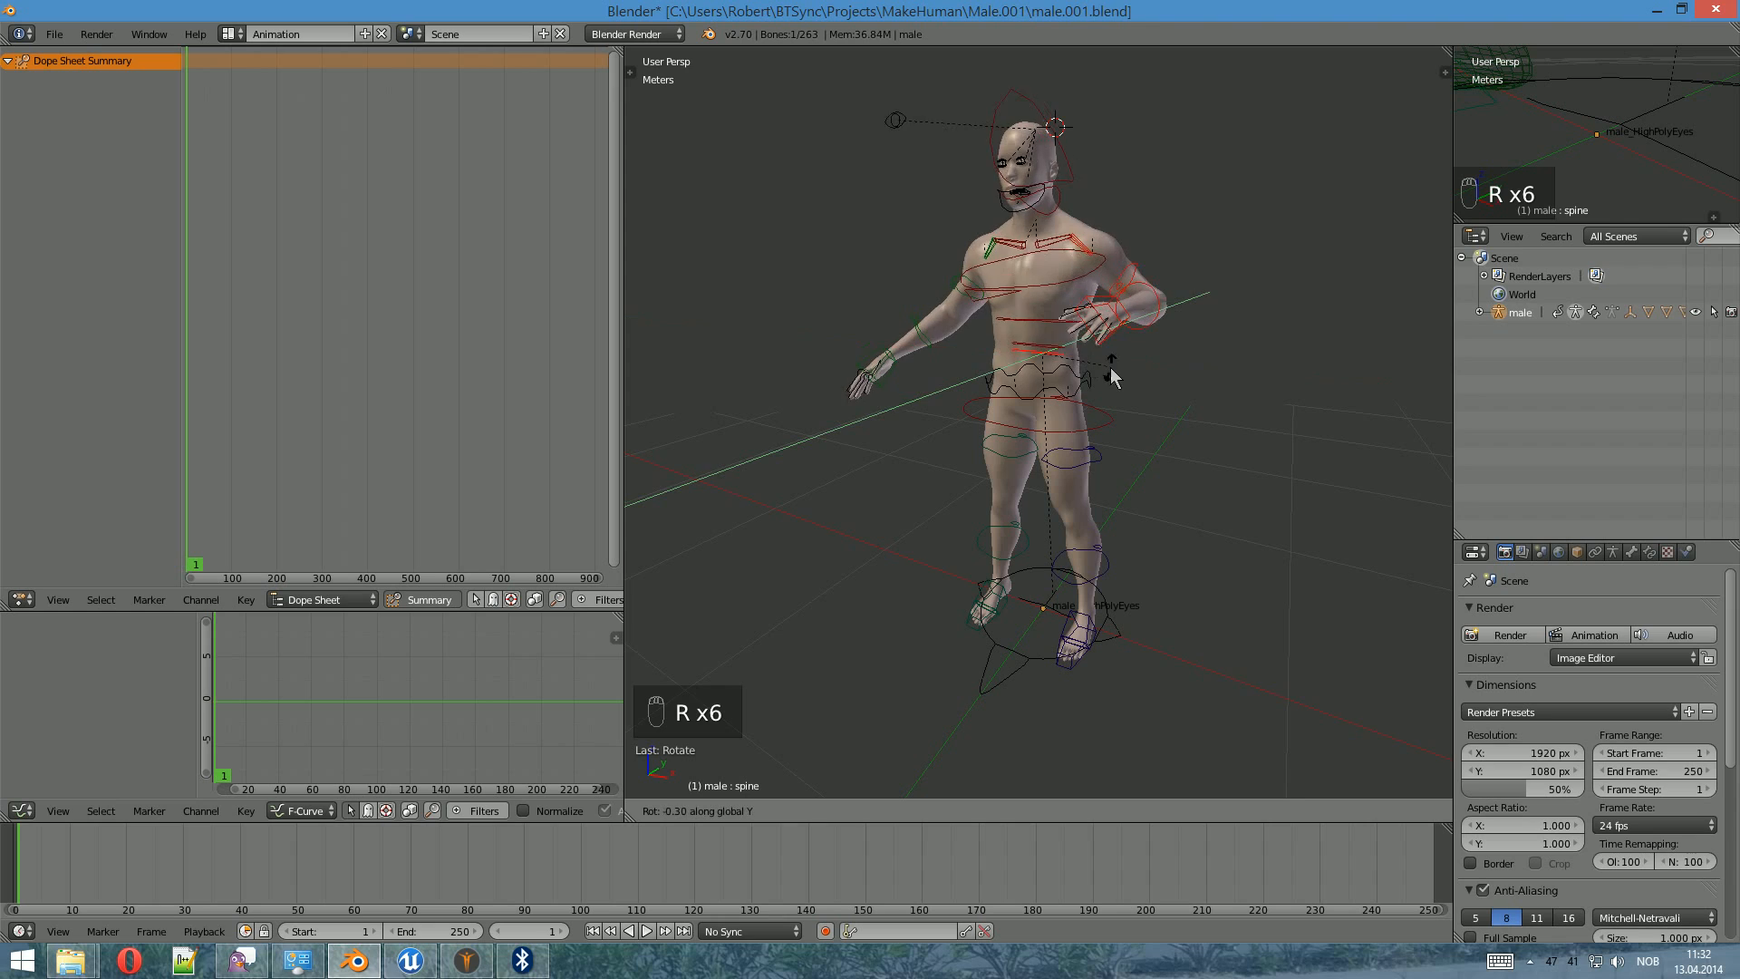
key(z)
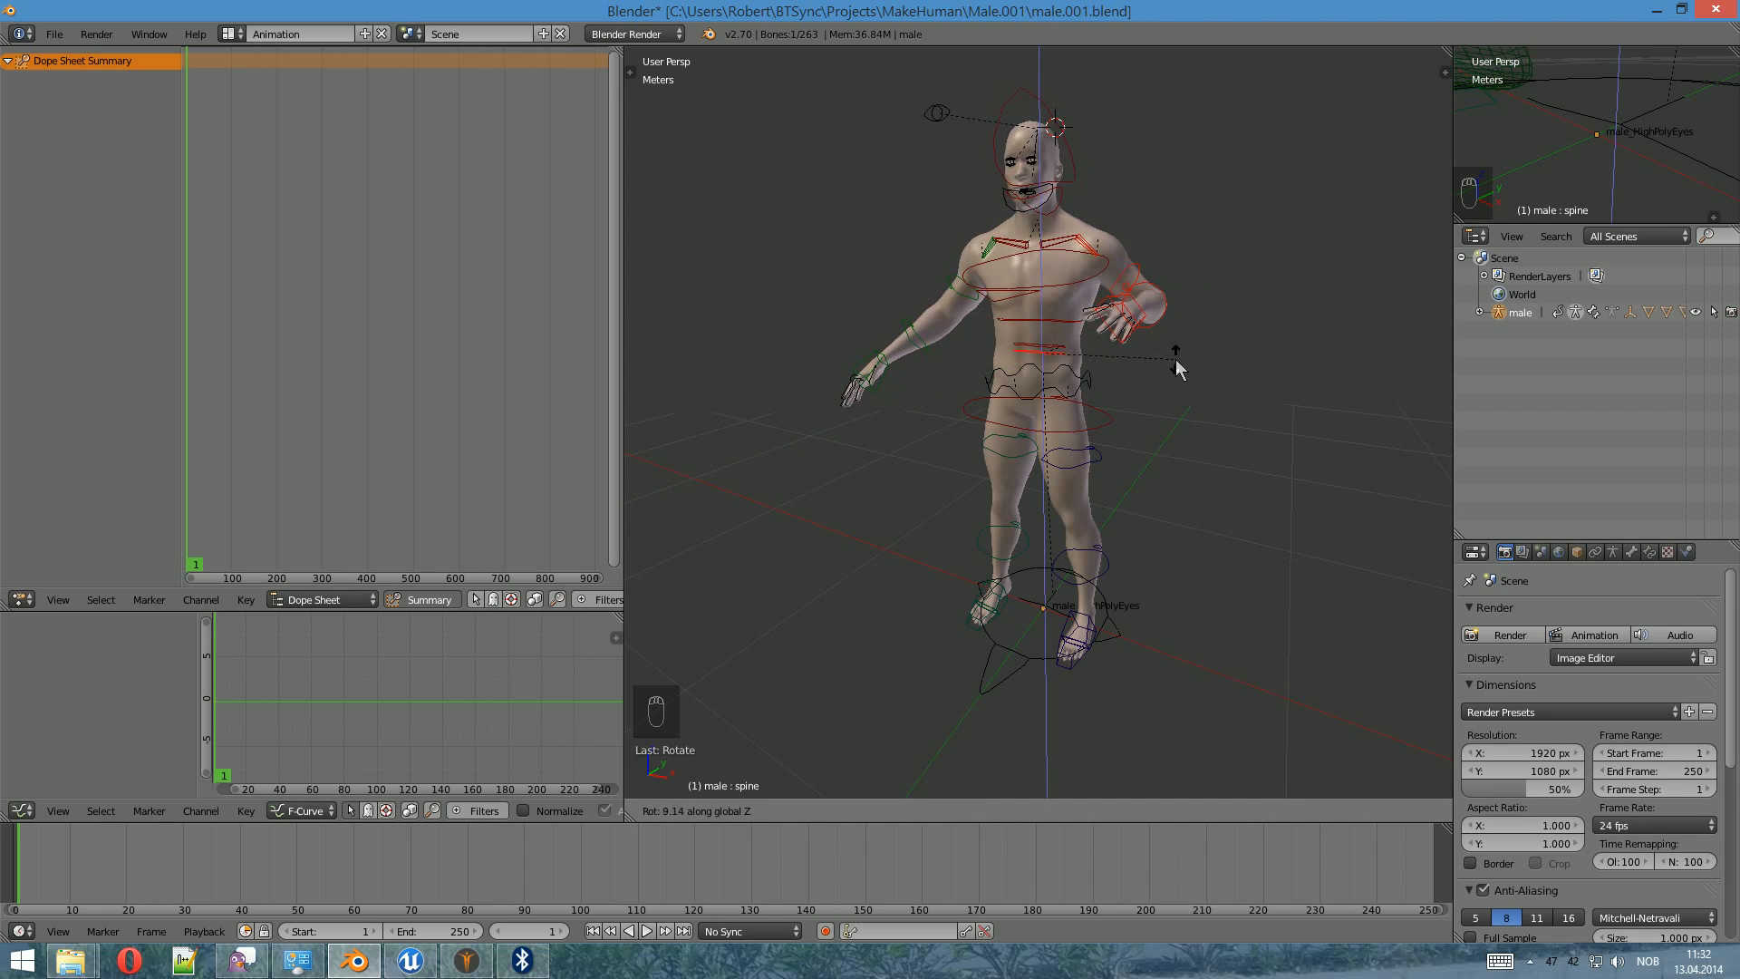
right_click(1245, 324)
- Twist the upper body by rotating the spine-1 bone about the global Z axis
right_click(1062, 352)
key(z)
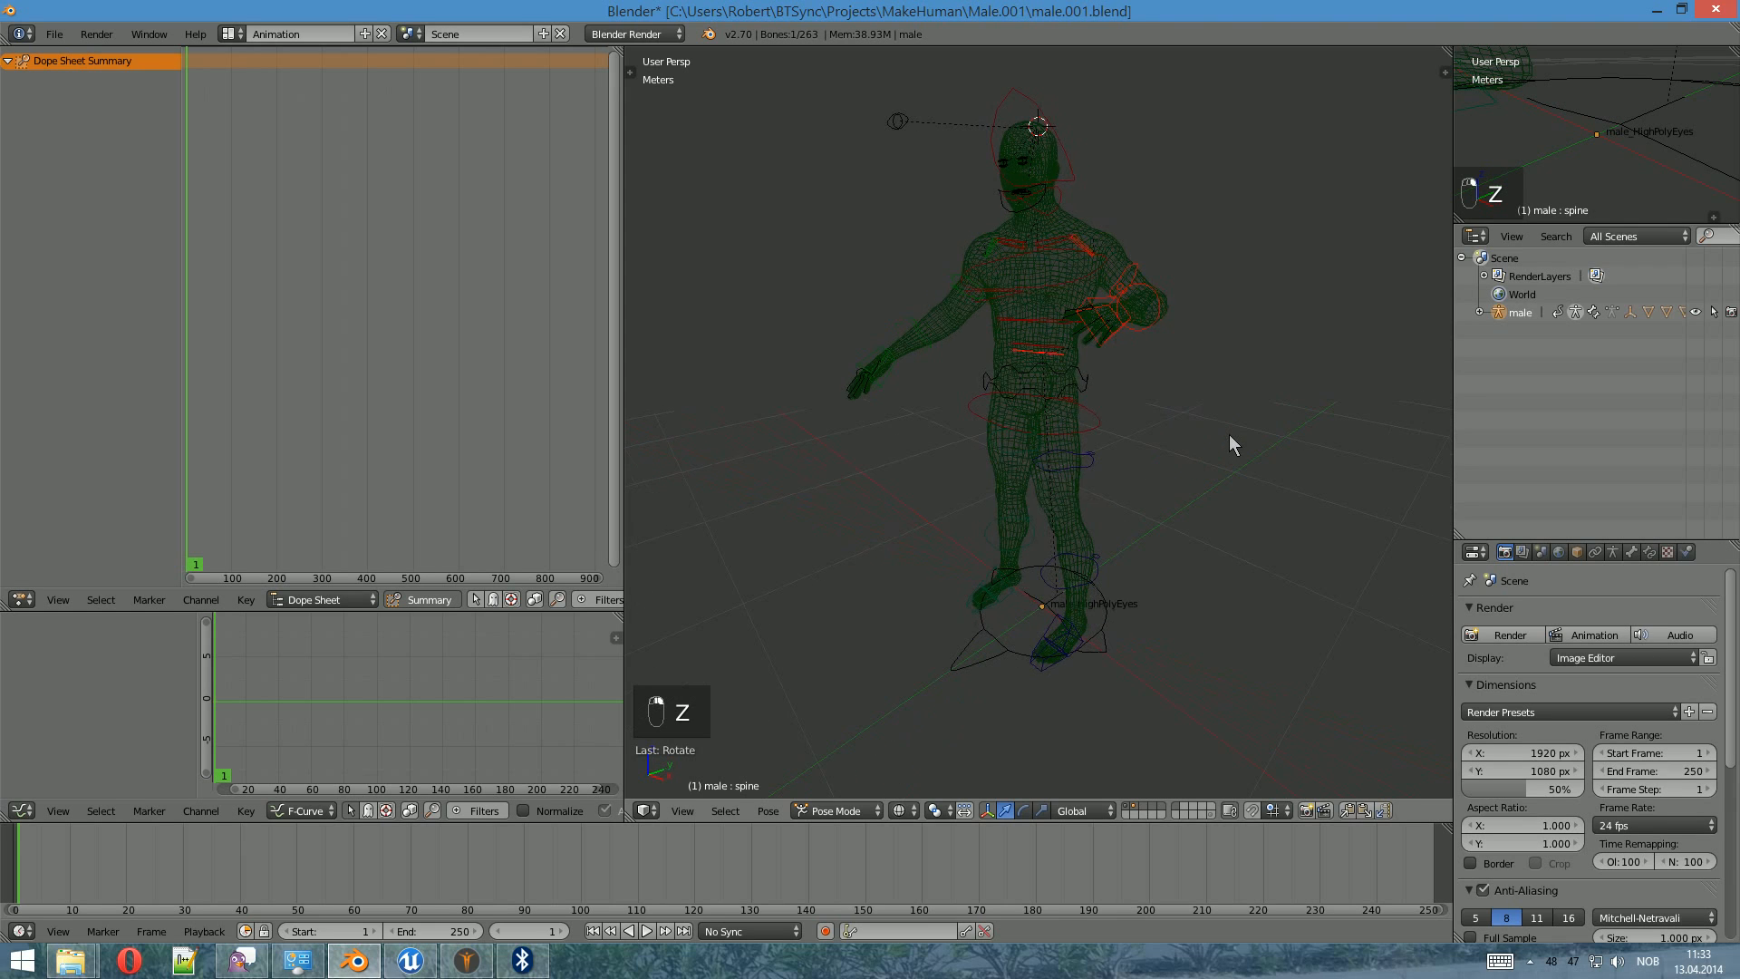
key(z)
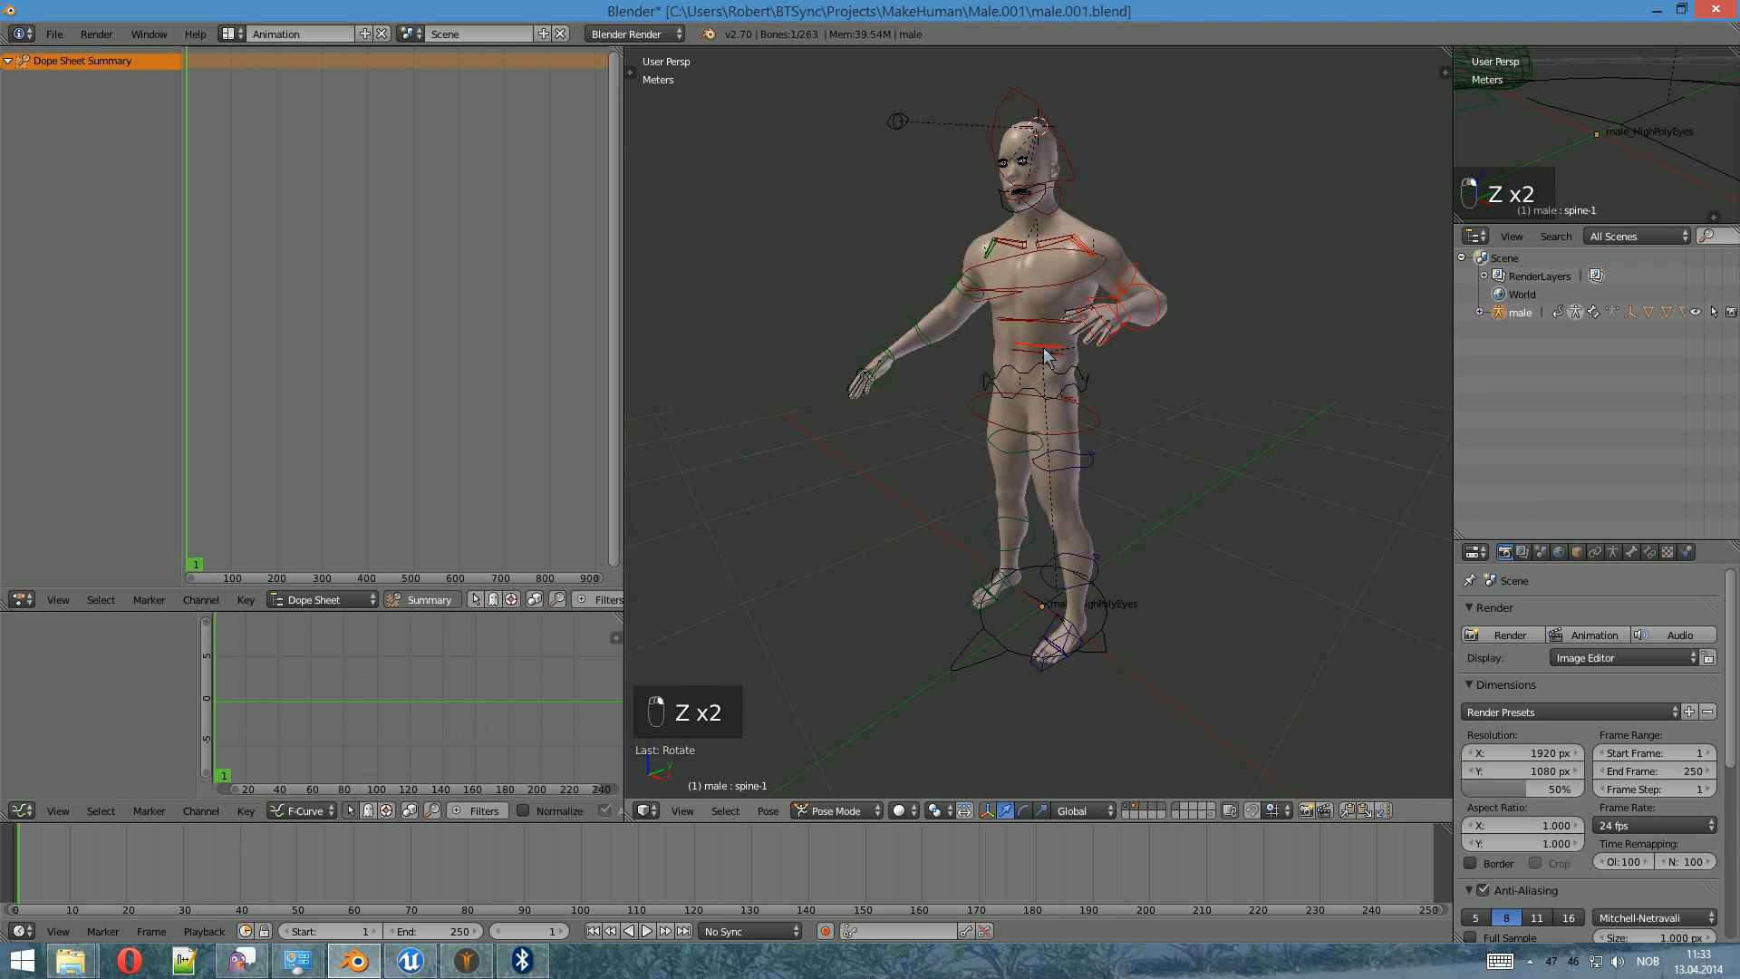
key(r)
key(z)
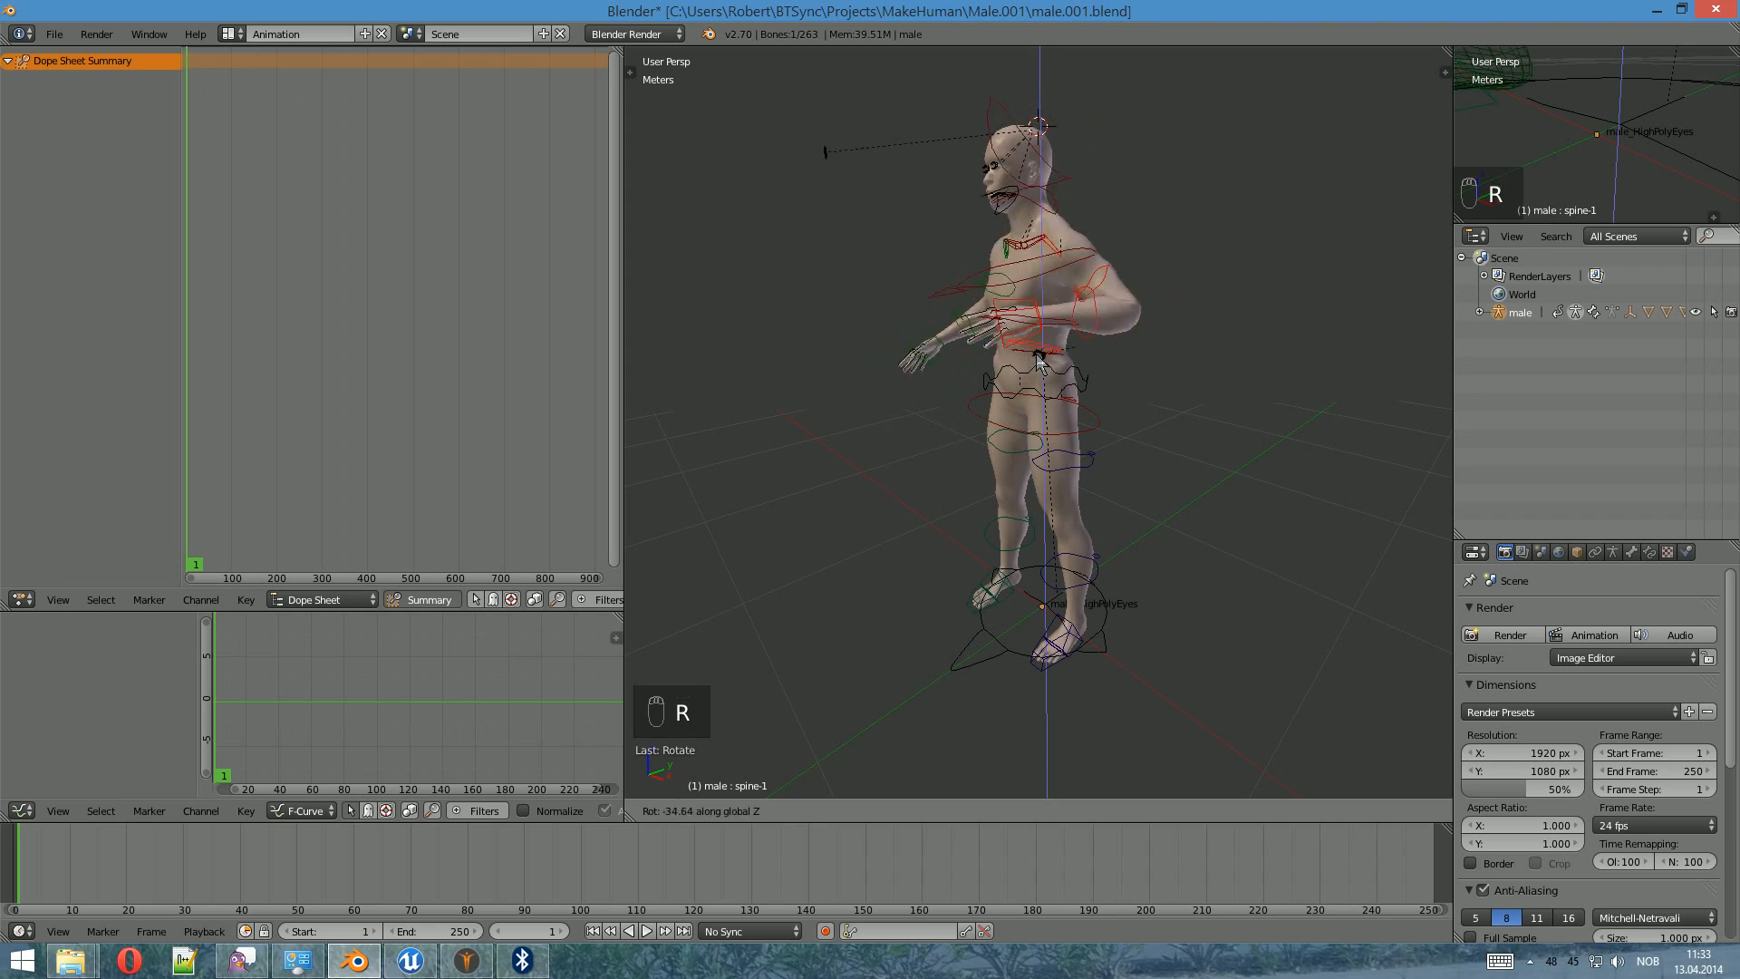
click(1048, 362)
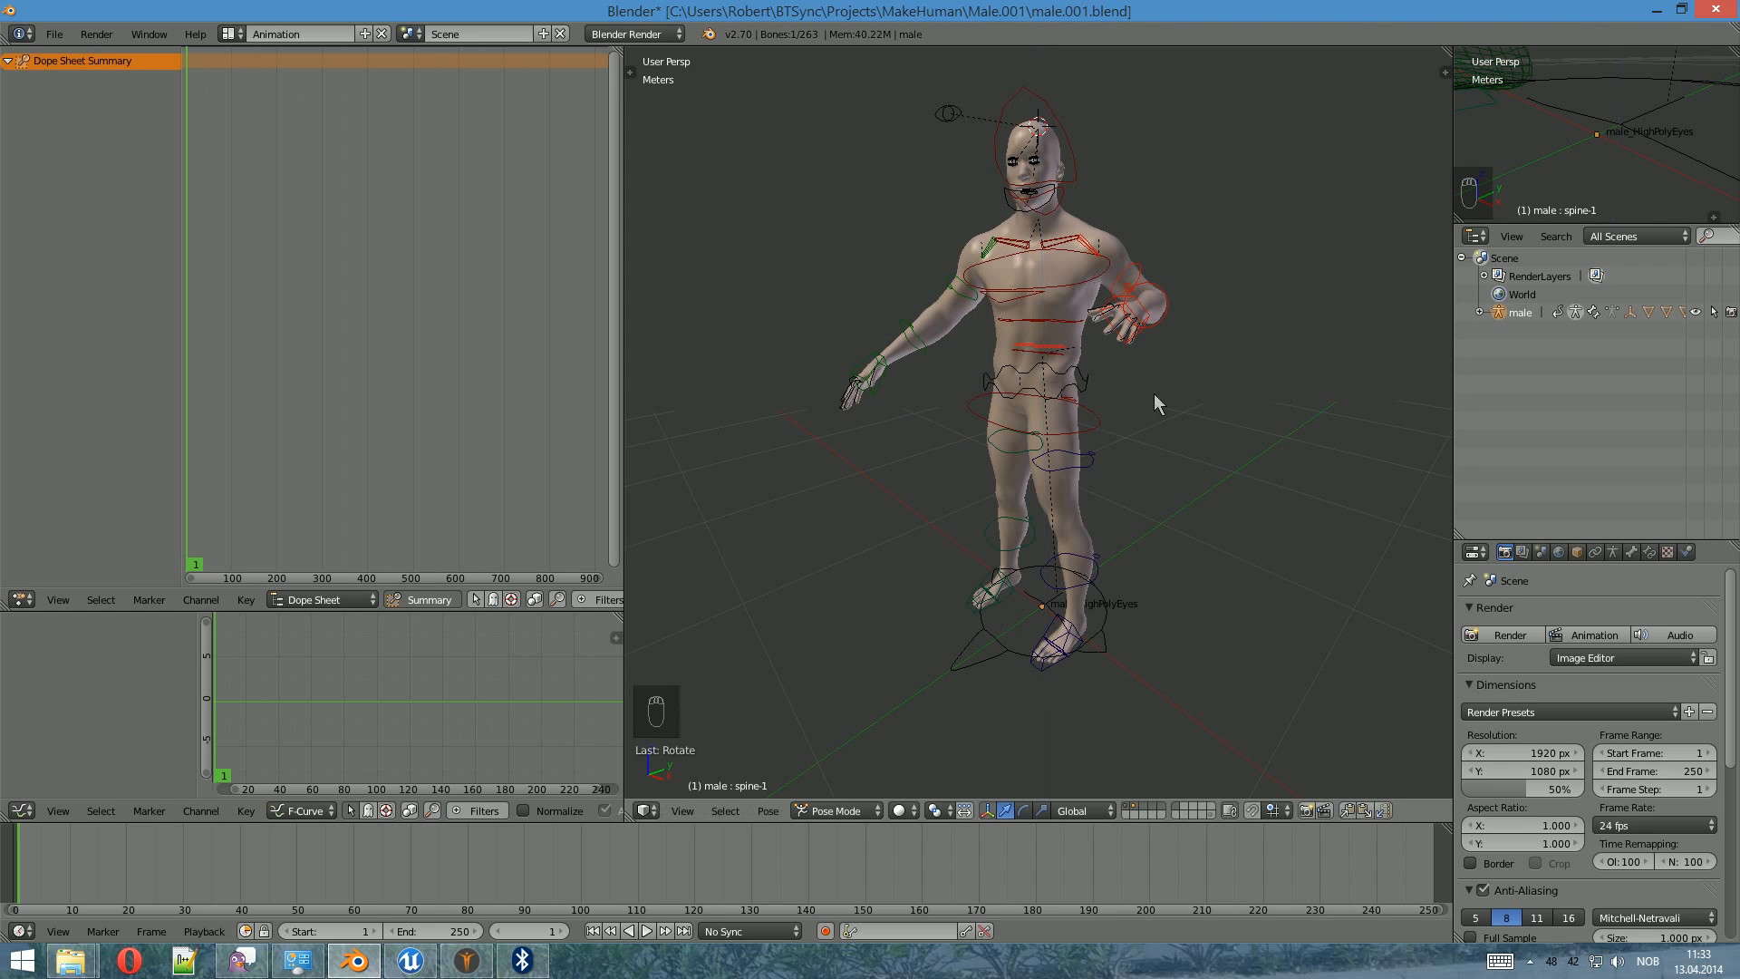
mouse_move(1154, 393)
middle_down()
mouse_move(1112, 410)
mouse_move(1164, 421)
middle_up()
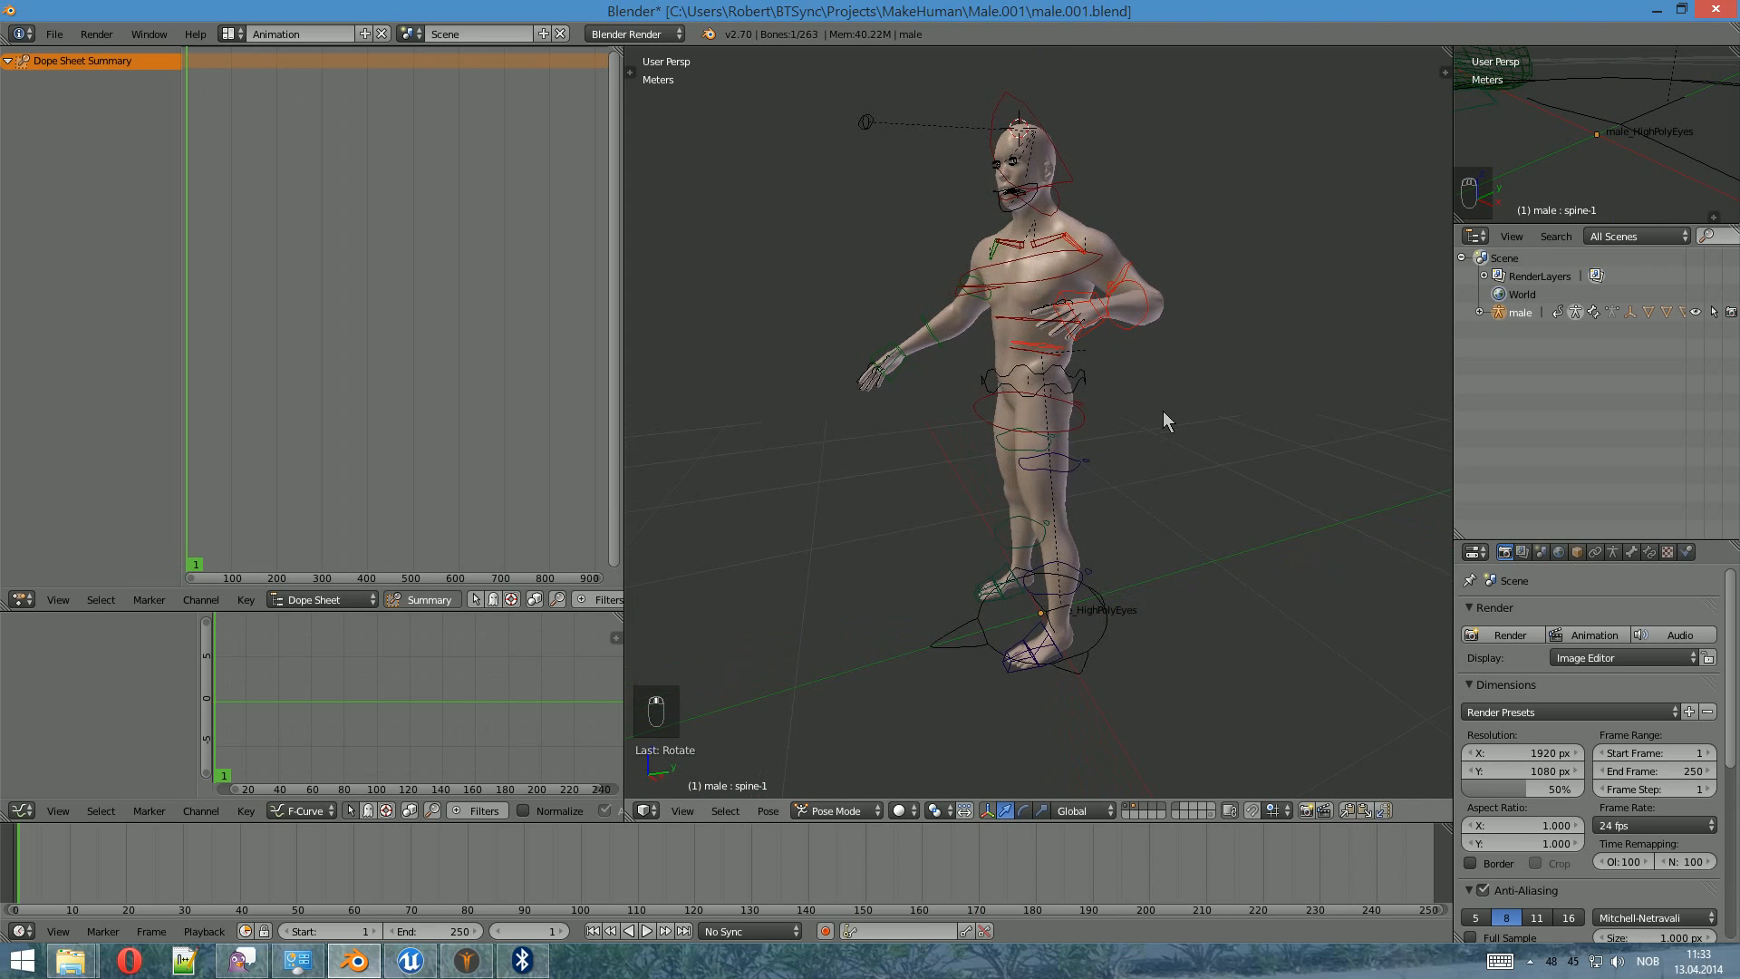
- Try a Rotation keyframe on all of the rig's visible bones at frame 1, and undo it with the selection
key(a)
key(a)
key(a)
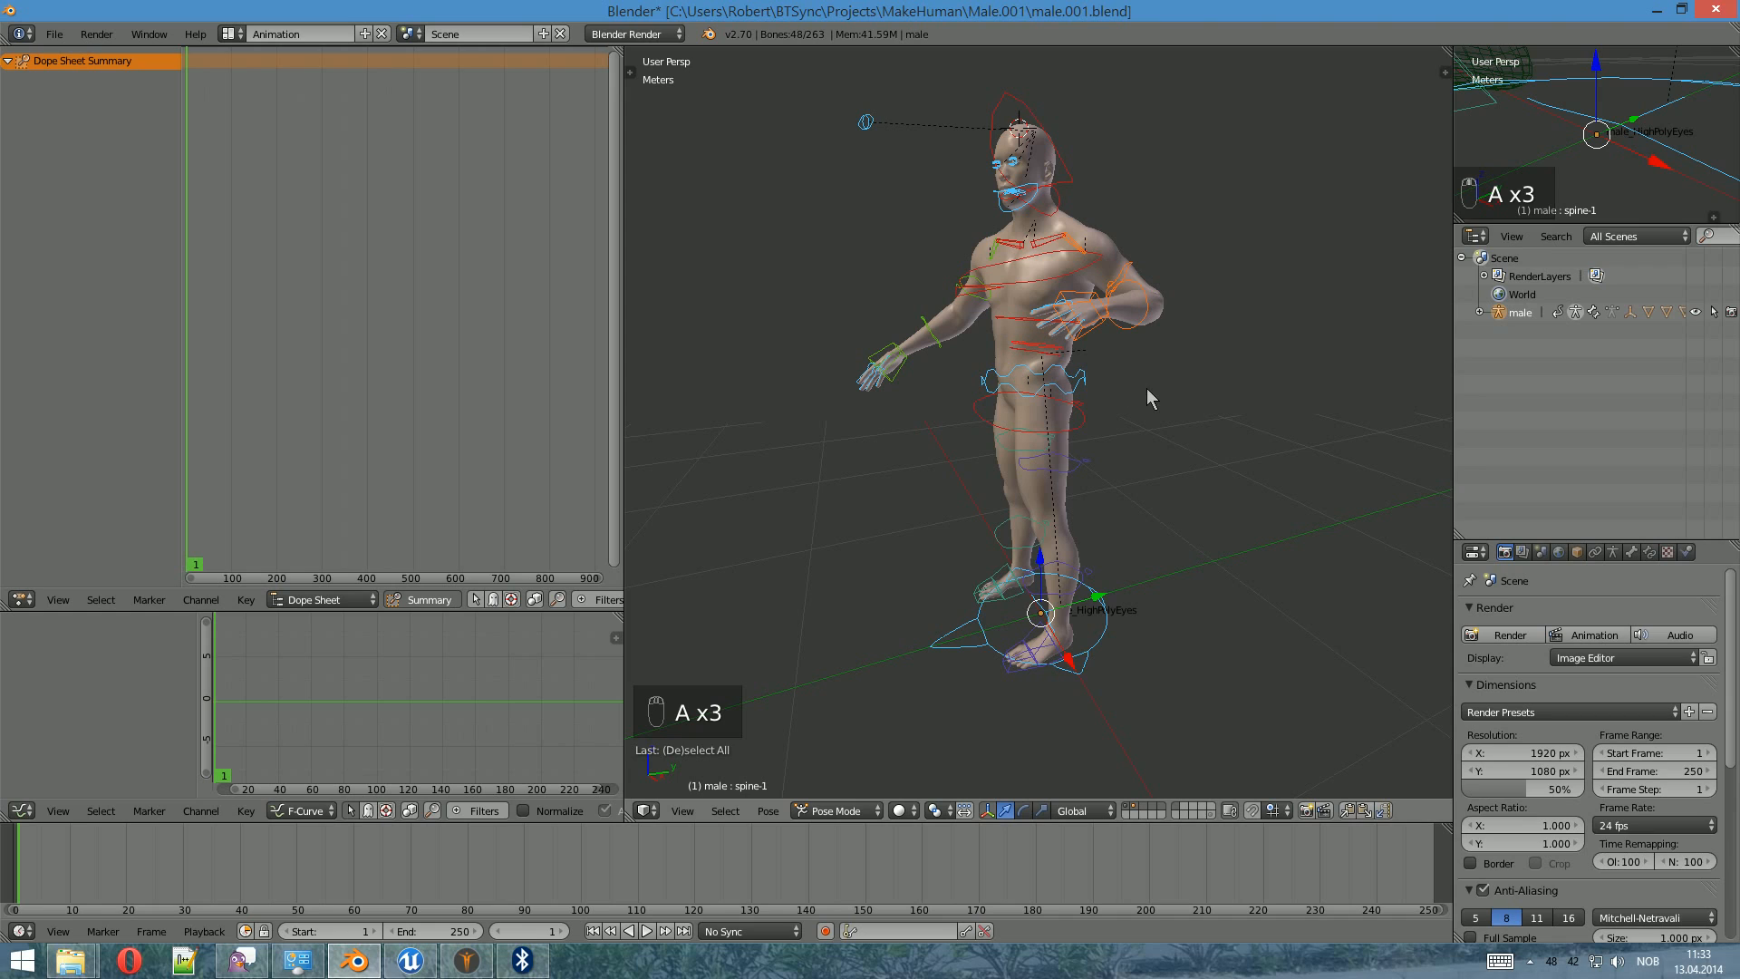
key(i)
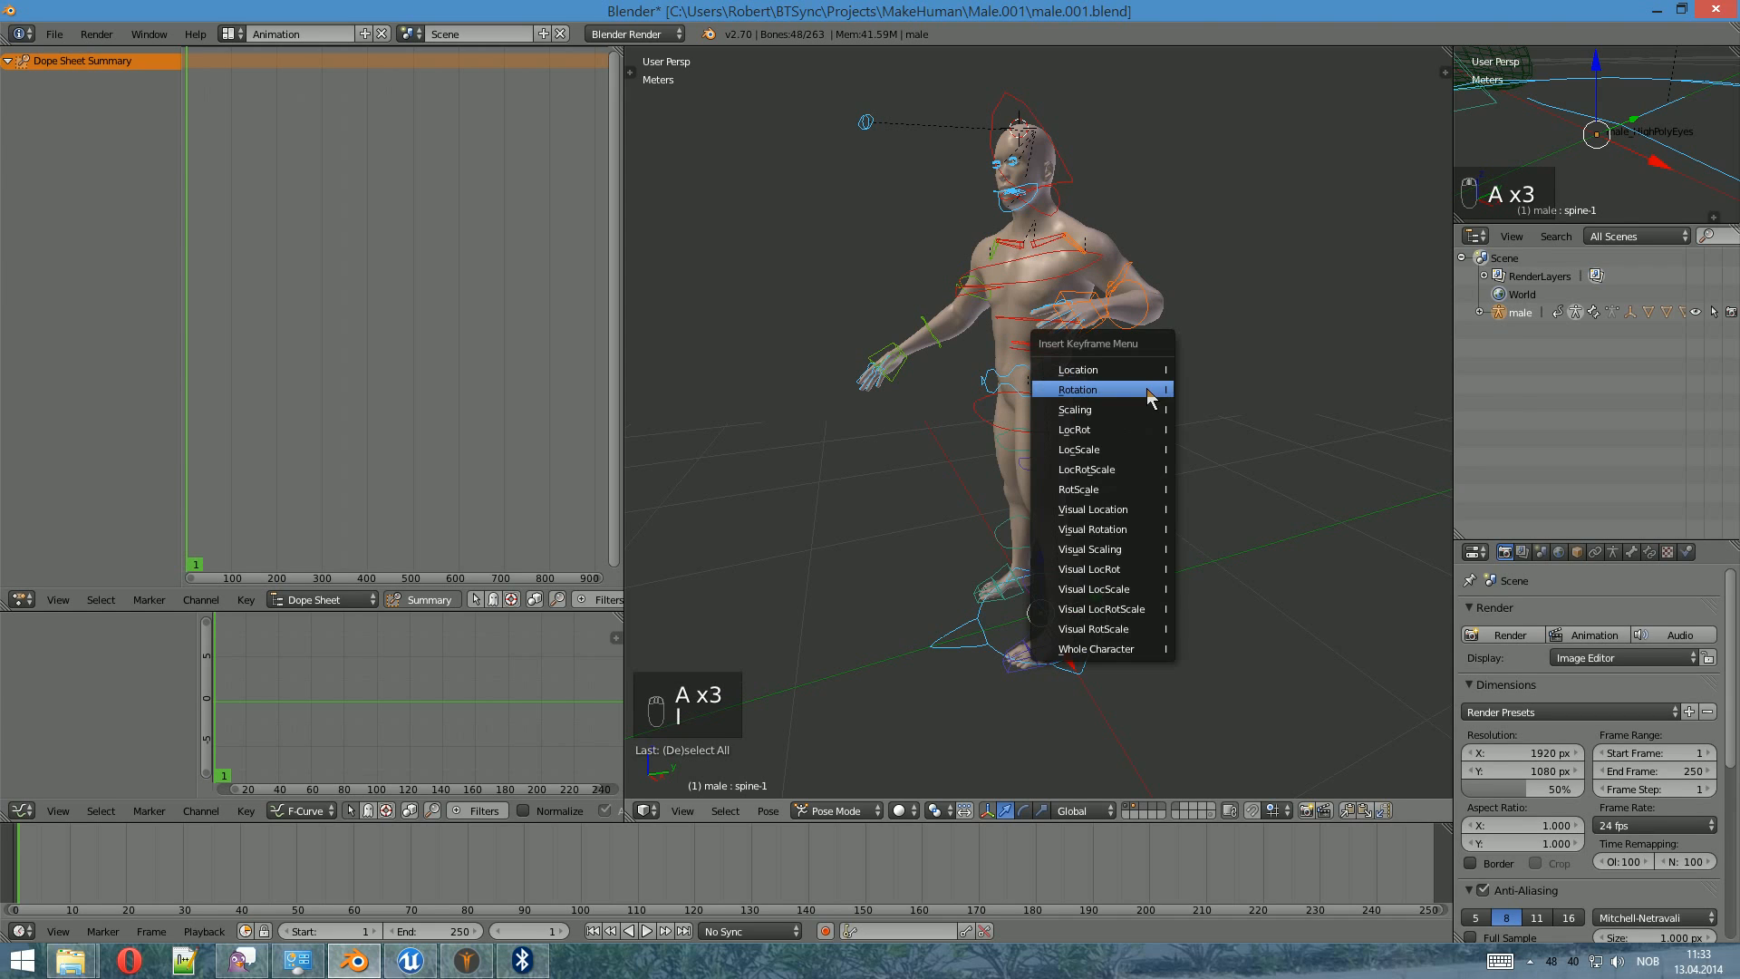
click(1145, 388)
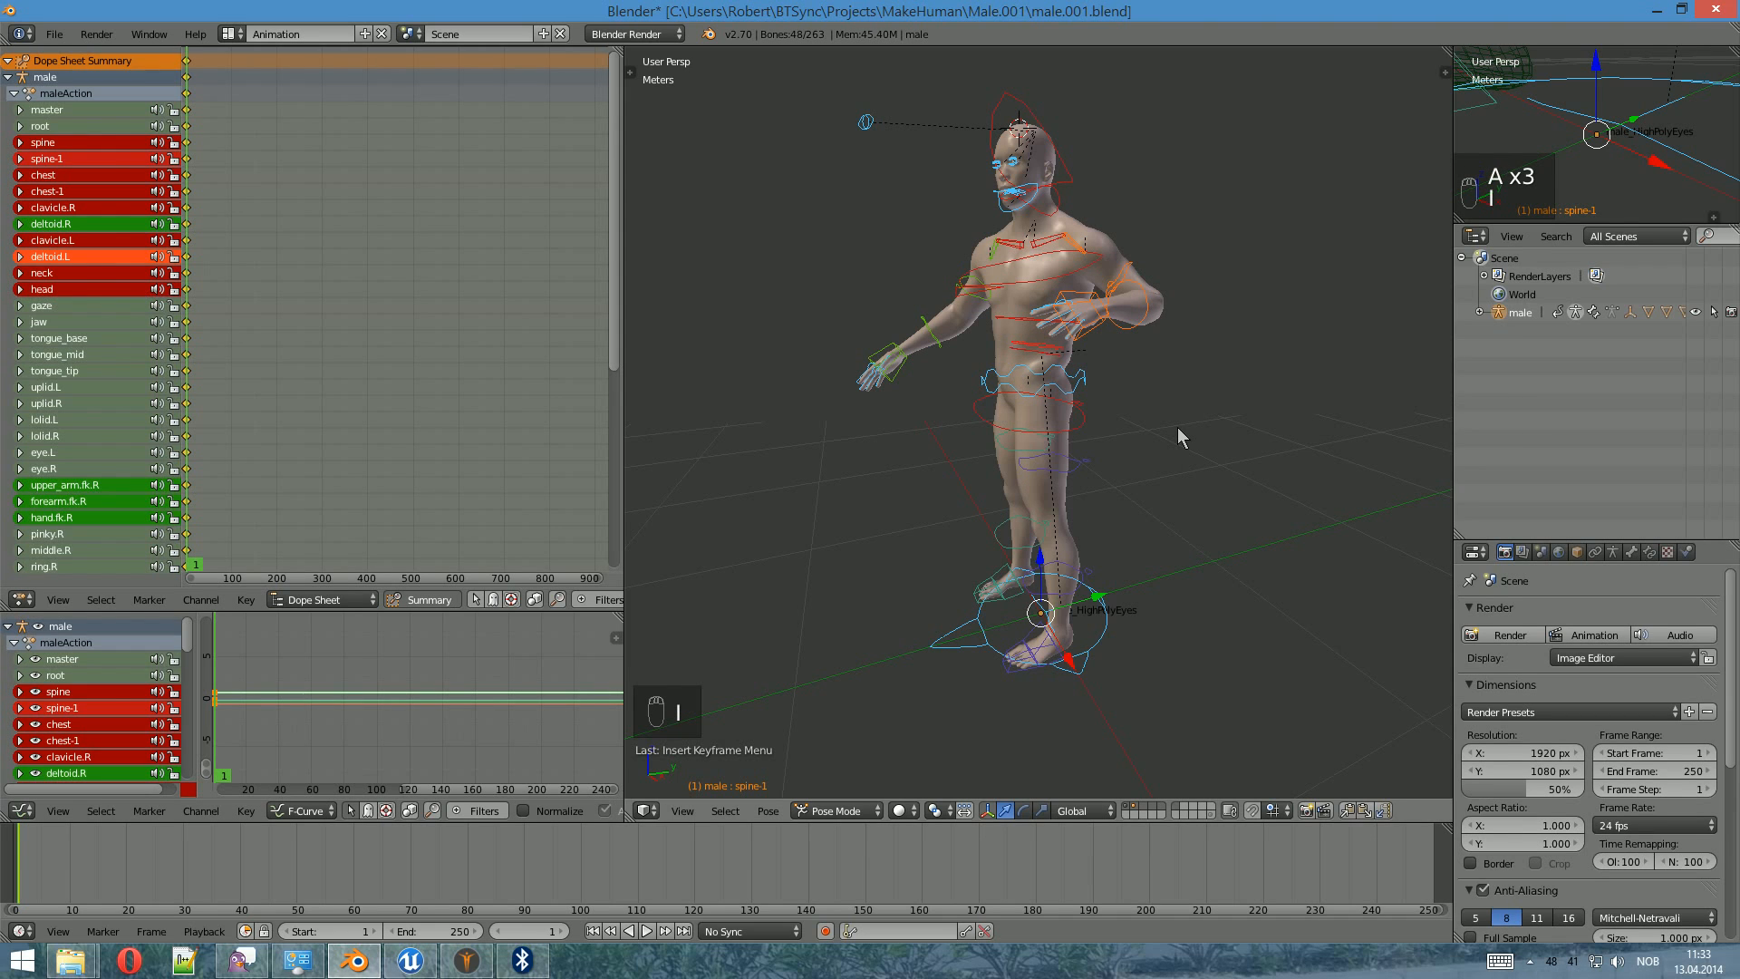
key(ctrl+z)
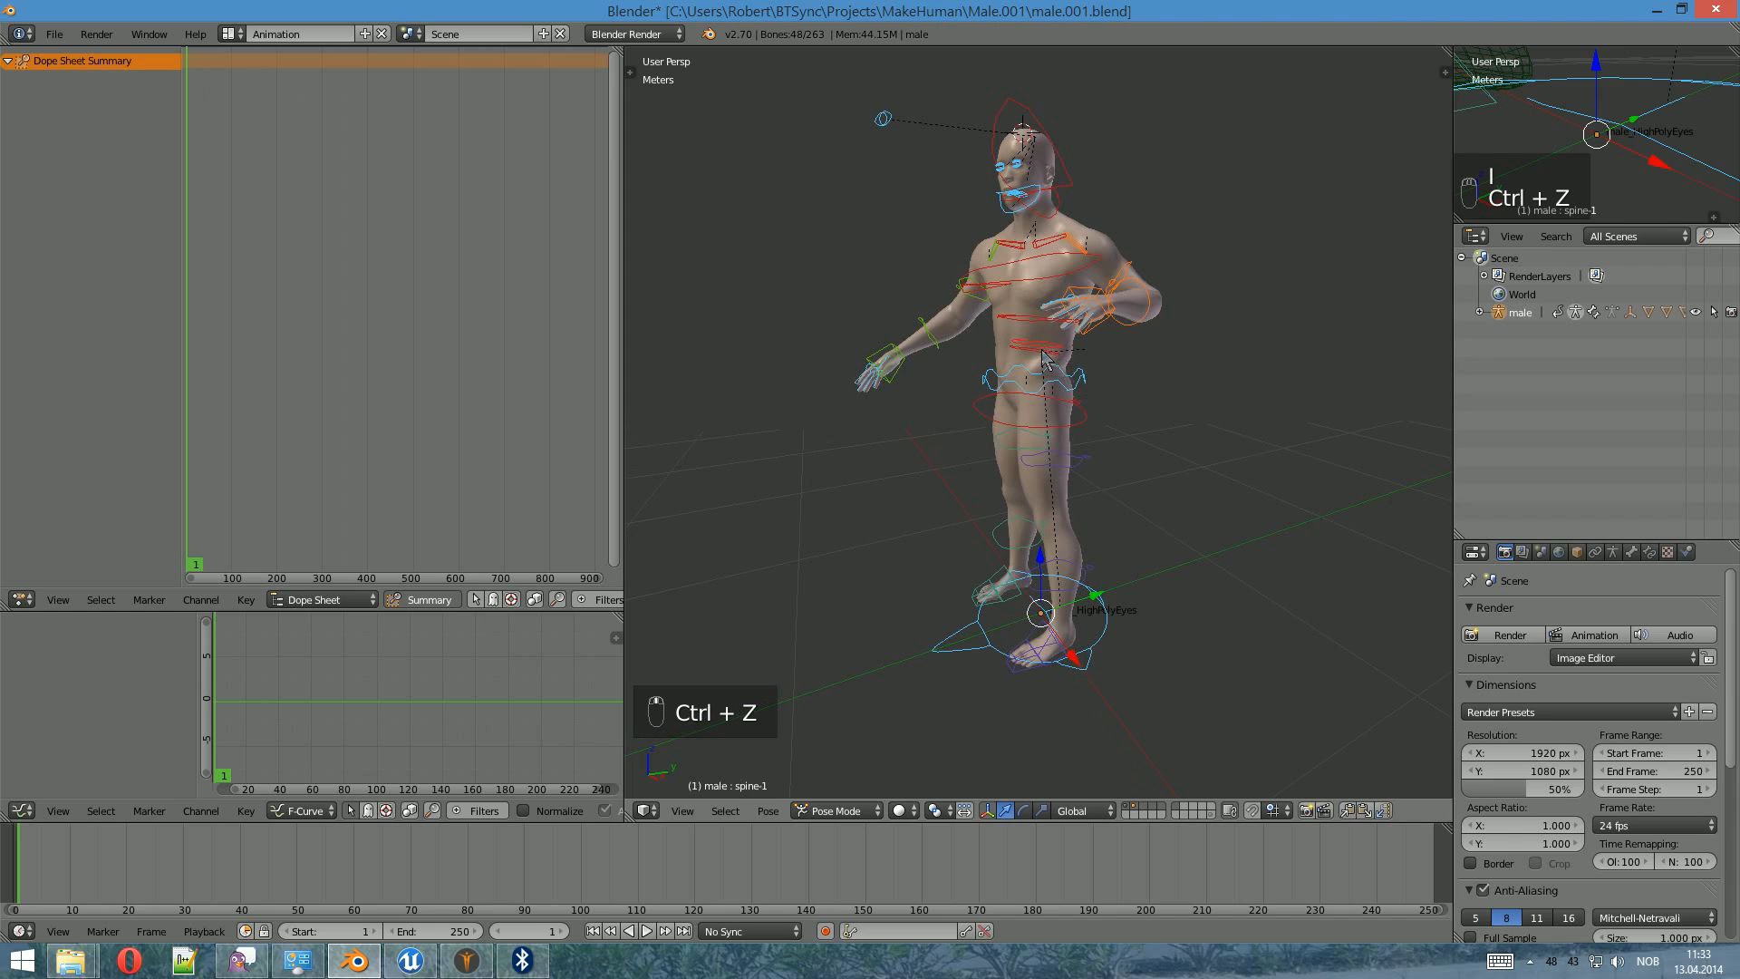
key(ctrl+z)
- Add the left upper arm and forearm bones to the selected spine bones and insert a Rotation keyframe for all four at frame 1
middle_drag(1196, 357, 1158, 310)
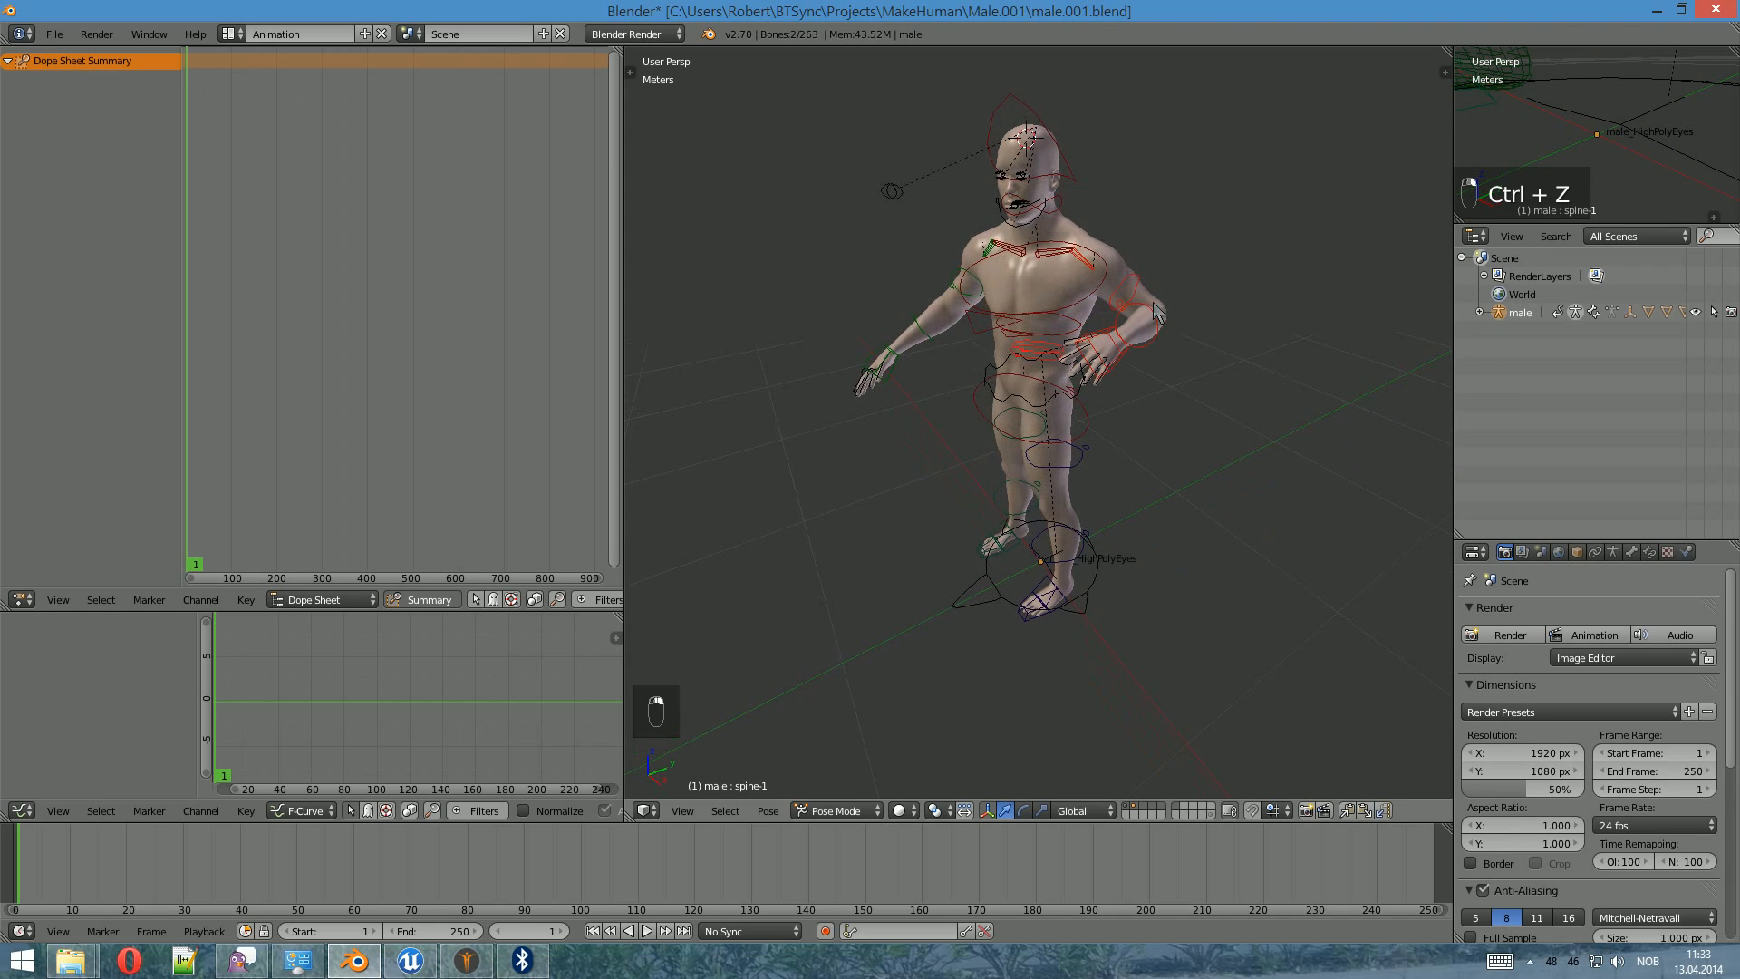
shift+right_click(1137, 289)
shift+right_click(1157, 331)
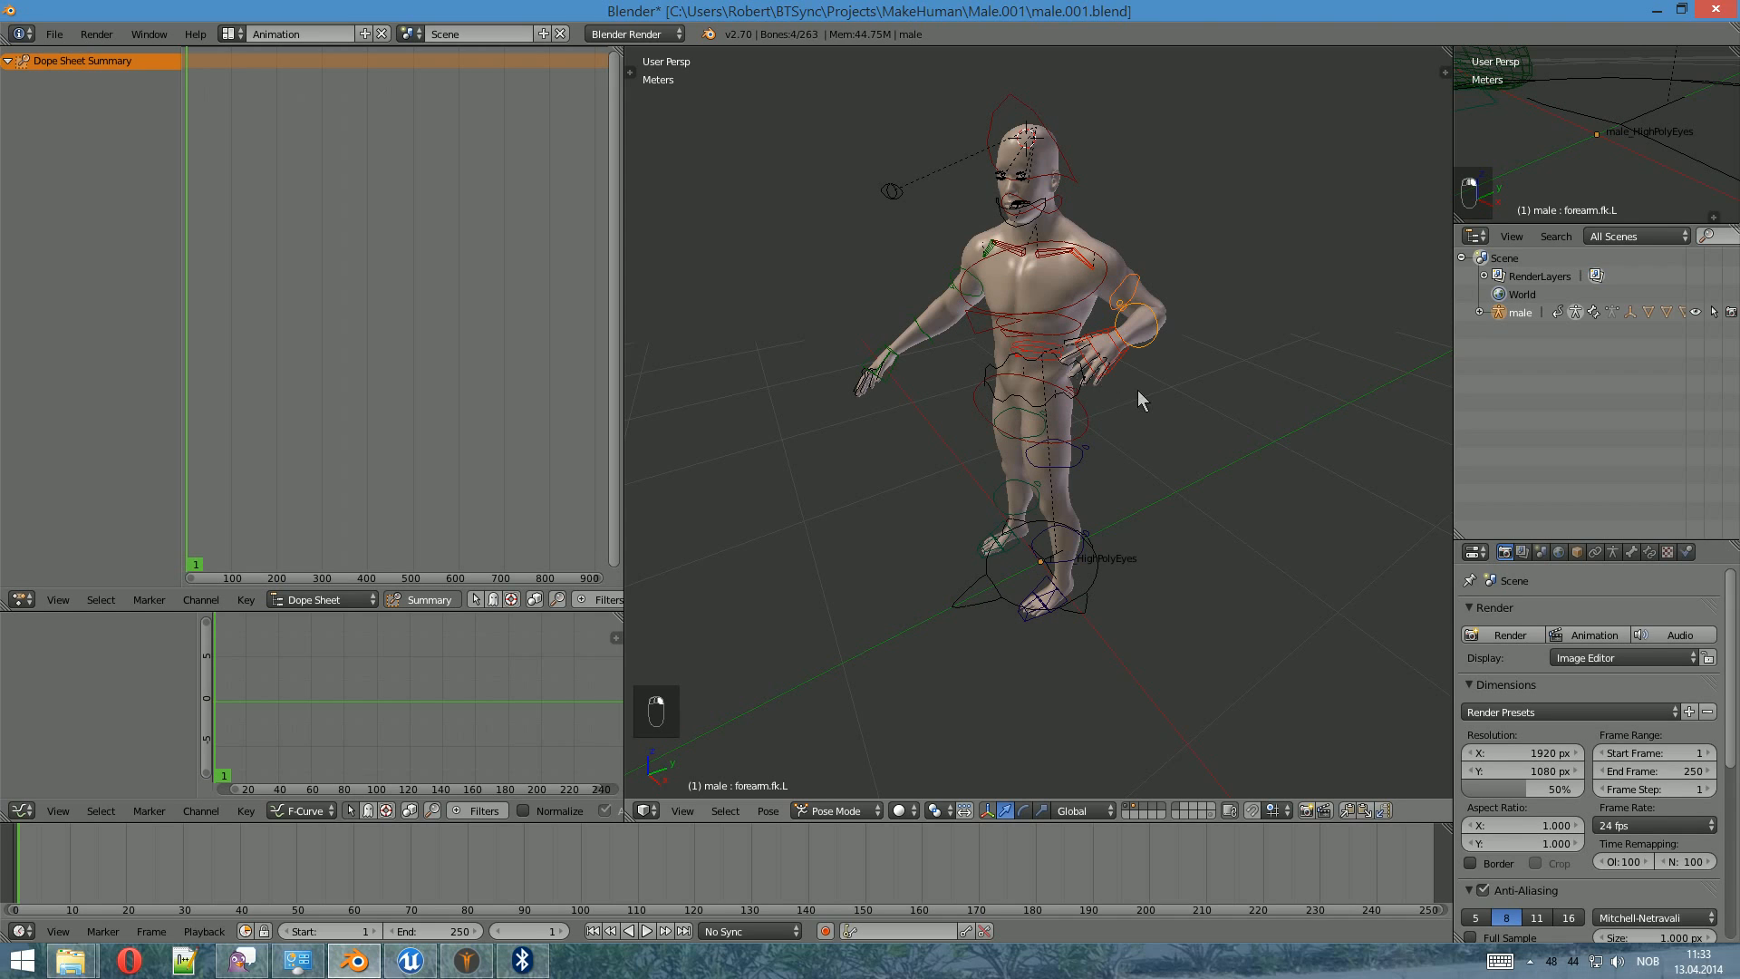
key(i)
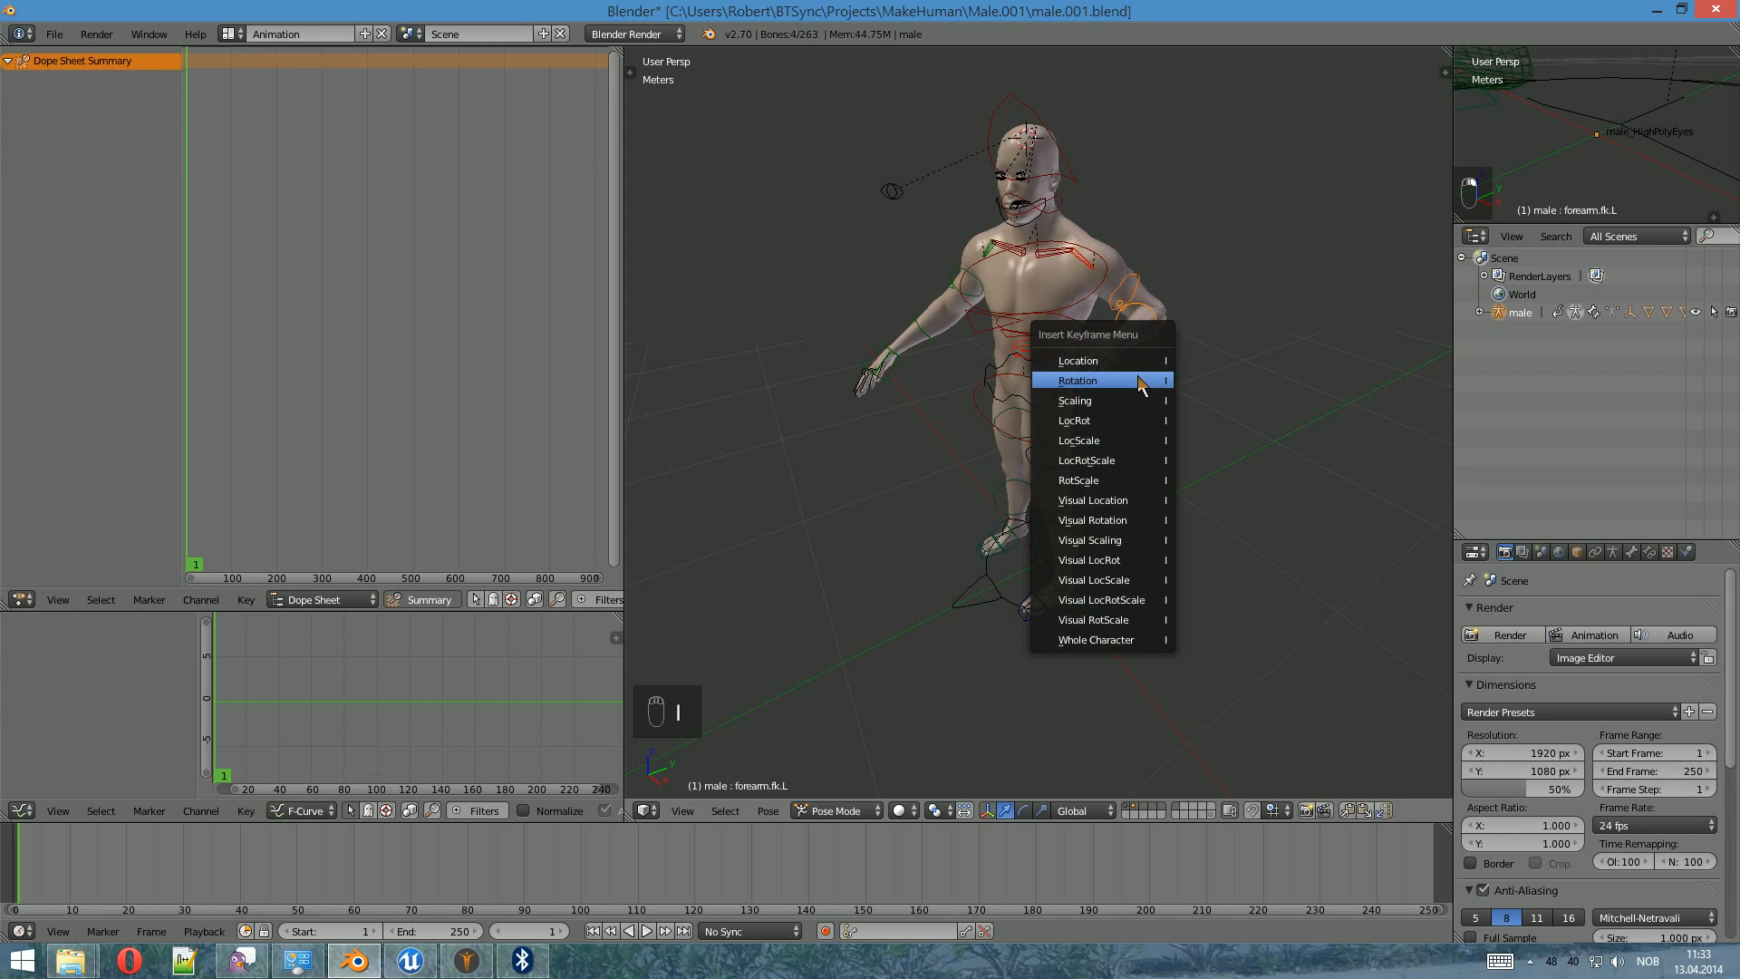
click(1143, 382)
- Select the left index finger bone and switch the transform orientation to Local
mouse_move(1123, 484)
middle_down()
mouse_move(1095, 442)
mouse_move(1073, 478)
mouse_move(1093, 454)
mouse_move(1118, 465)
middle_up()
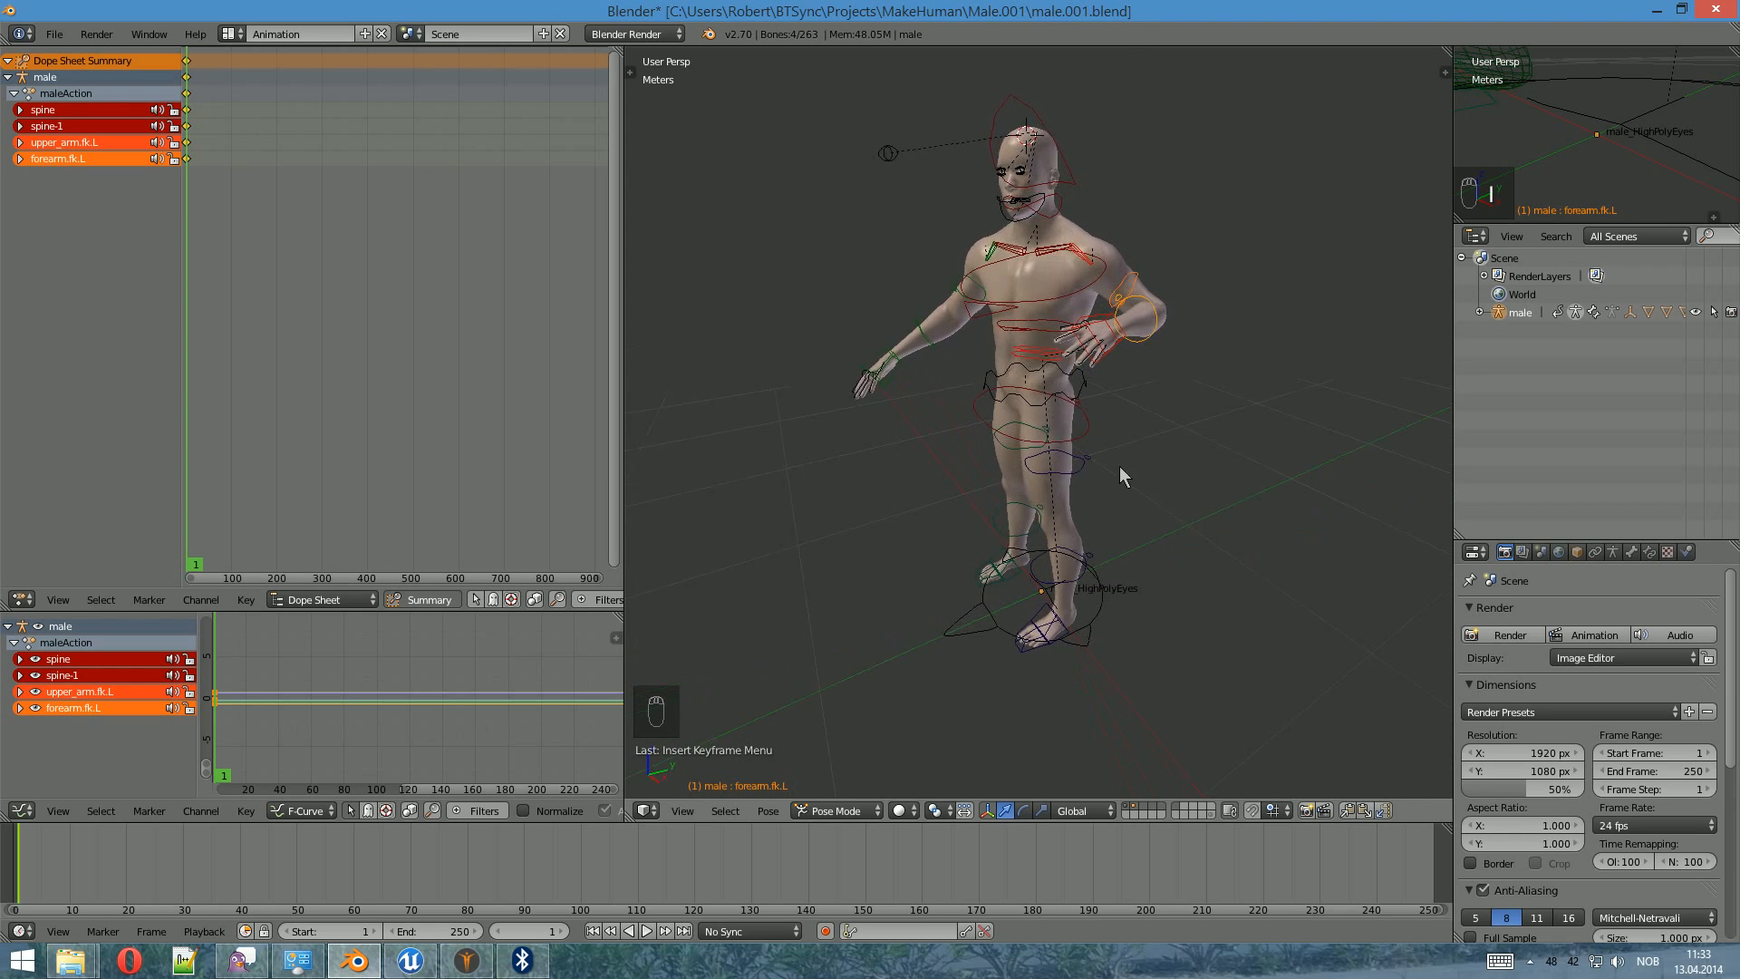
scroll(1143, 423, up, 3)
middle_drag(1222, 338, 1228, 476)
scroll(1199, 457, up, 2)
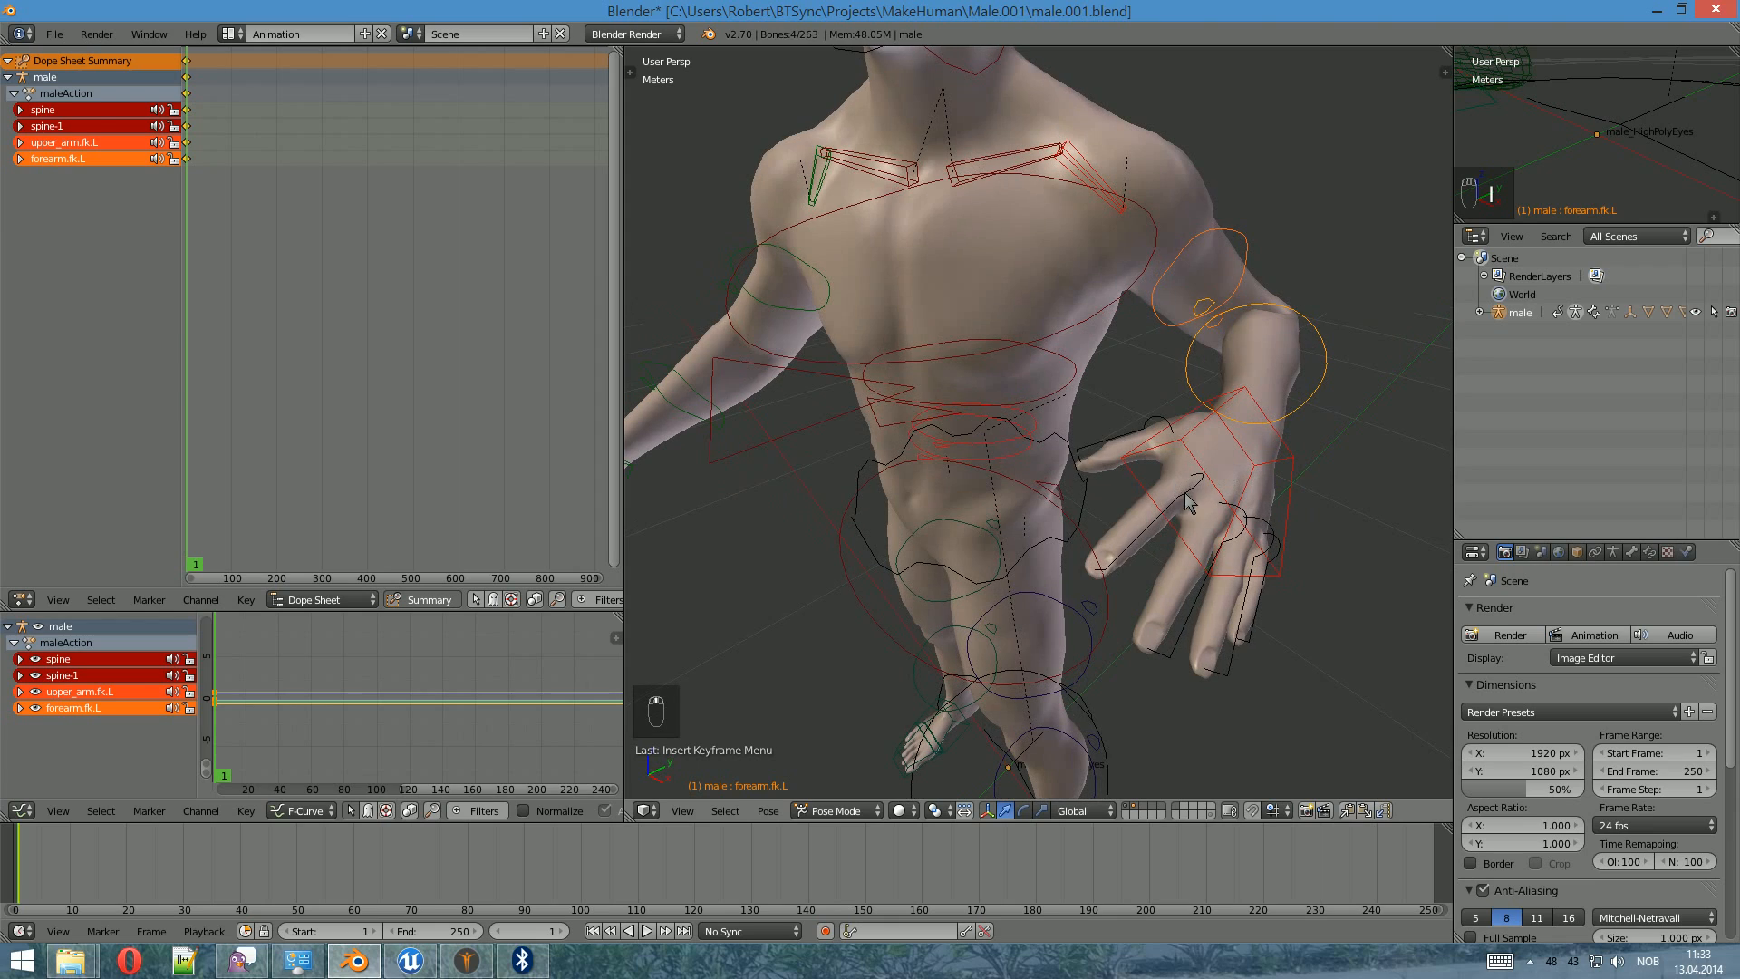
right_click(1179, 510)
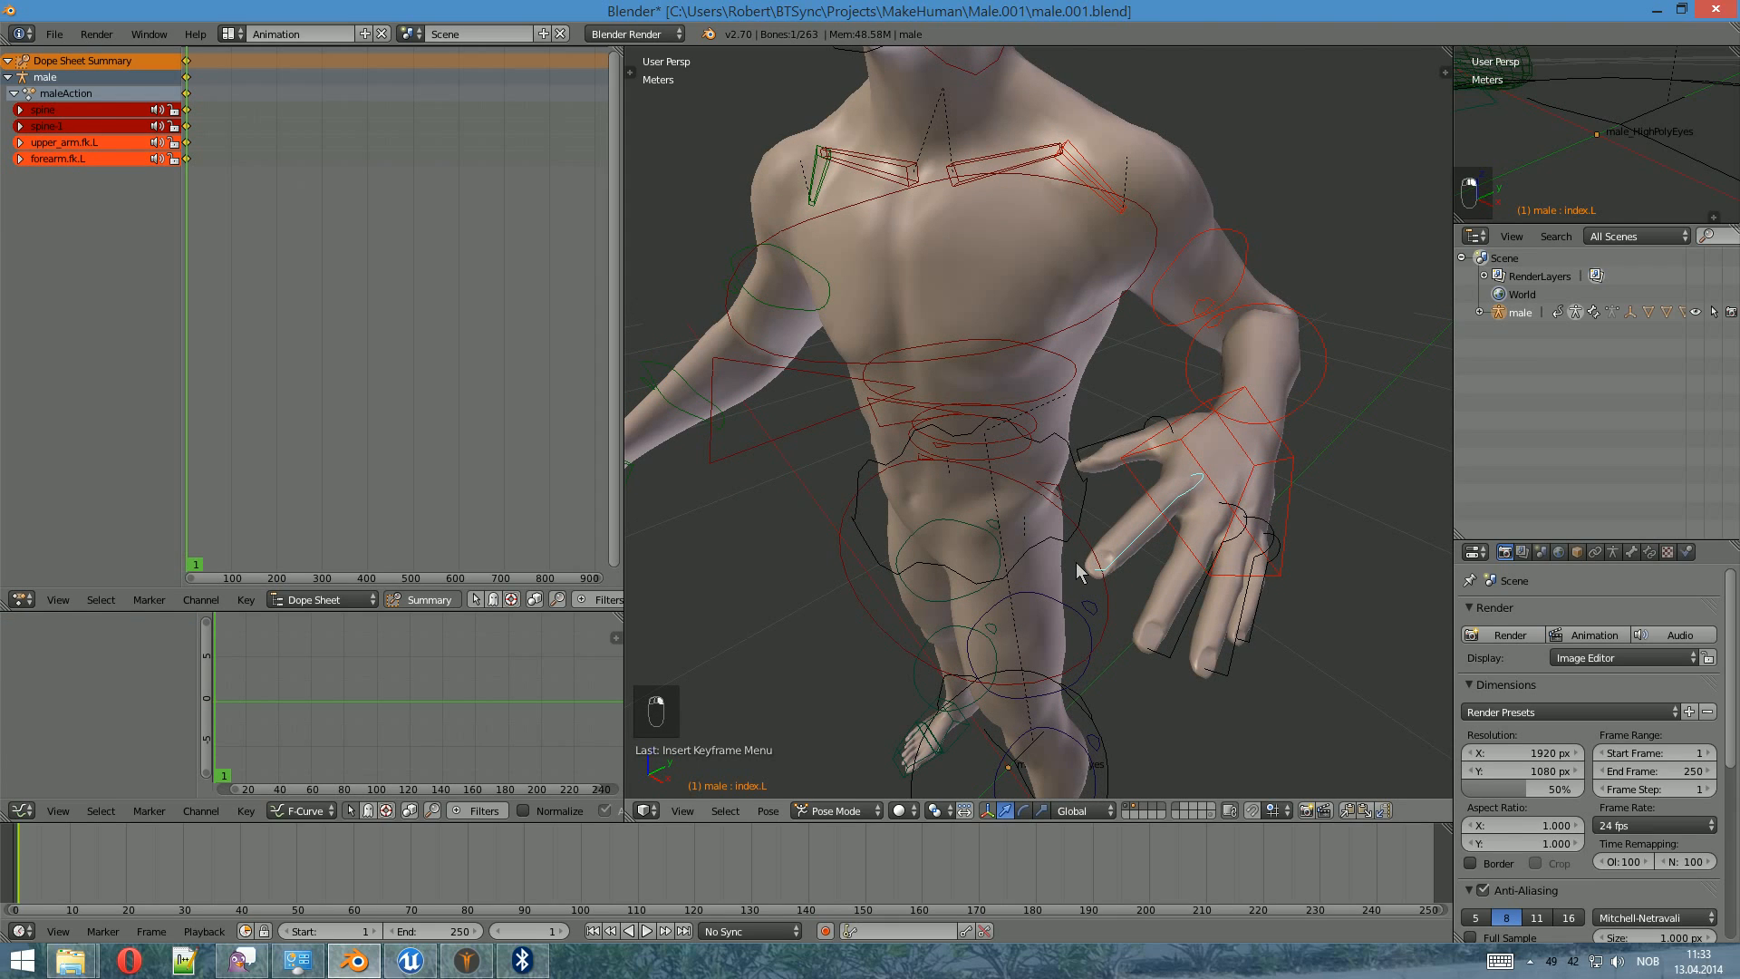
click(1080, 810)
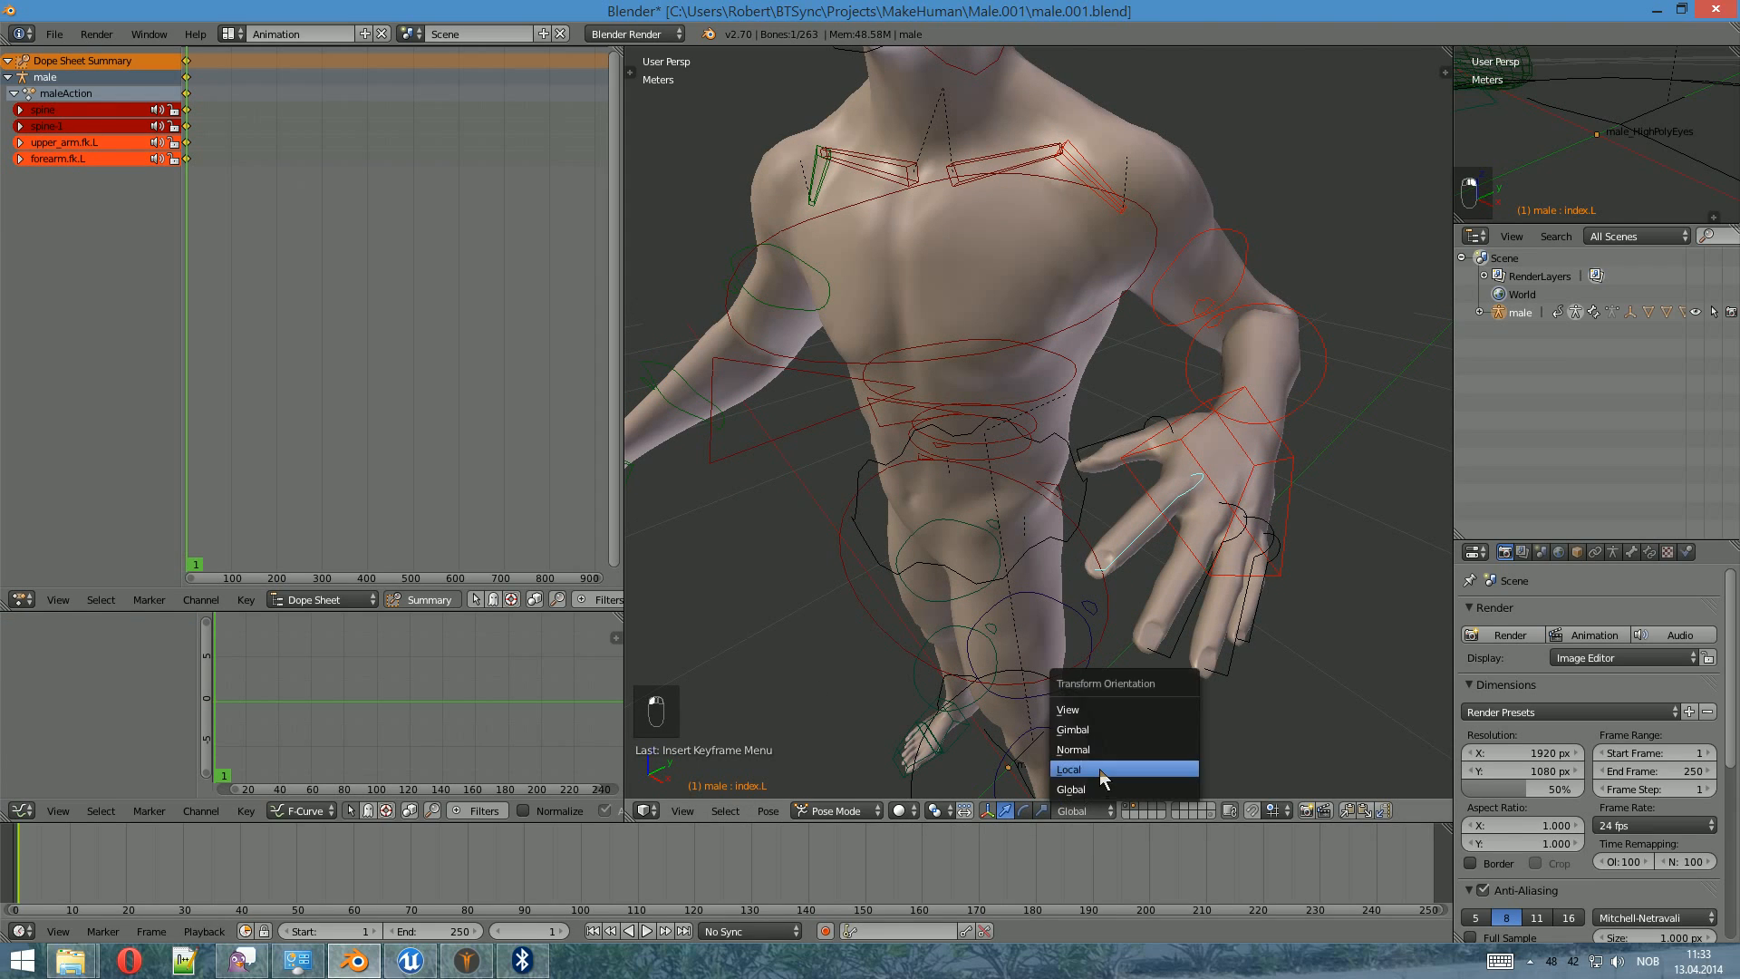
click(1100, 768)
- Curl the left index finger inward about the global Z axis and insert a Rotation keyframe at frame 1
key(r)
key(z)
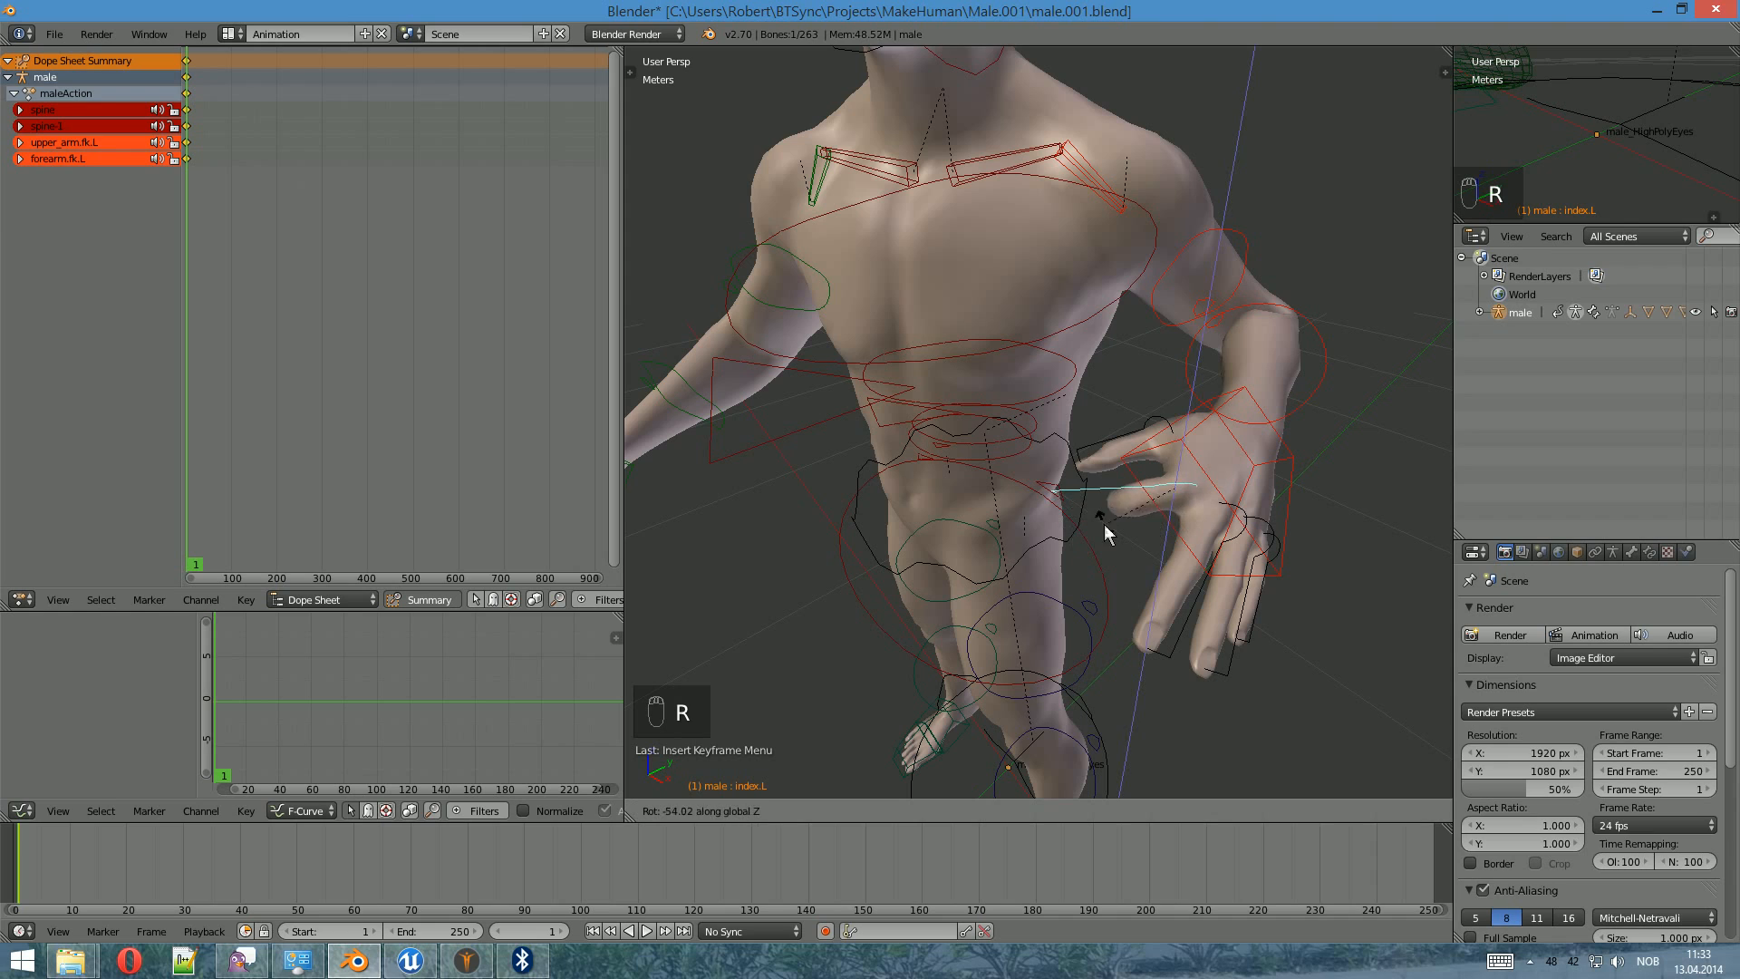
click(1080, 519)
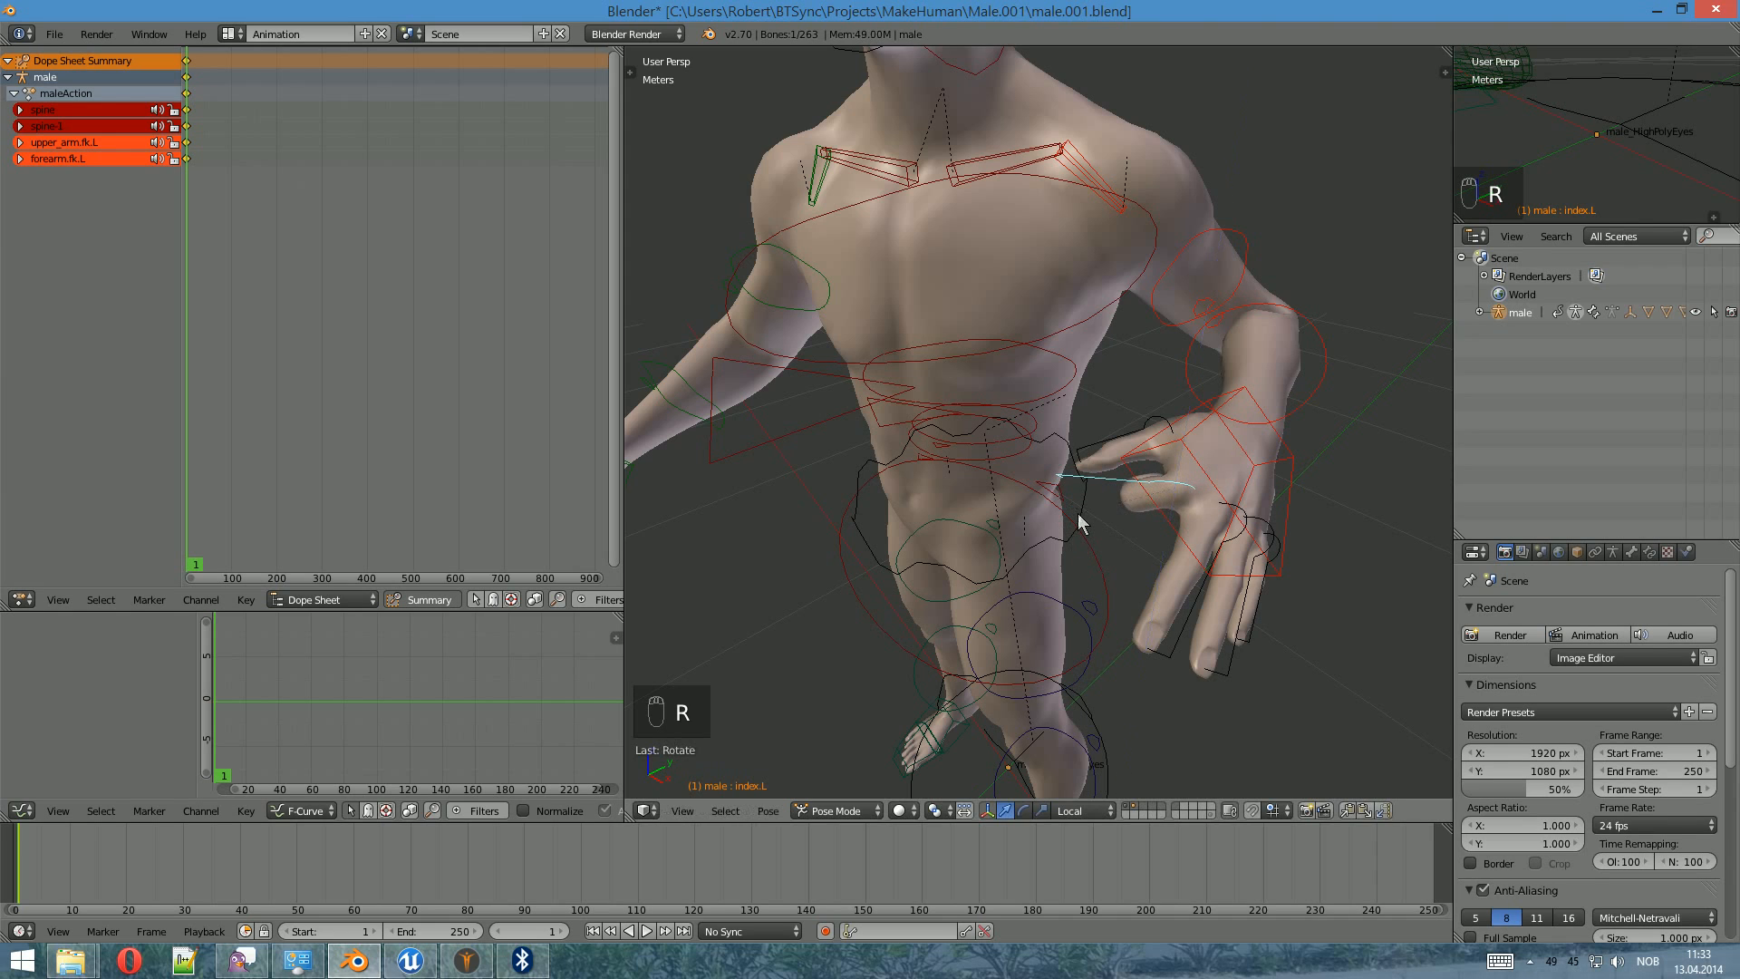
key(i)
click(1201, 541)
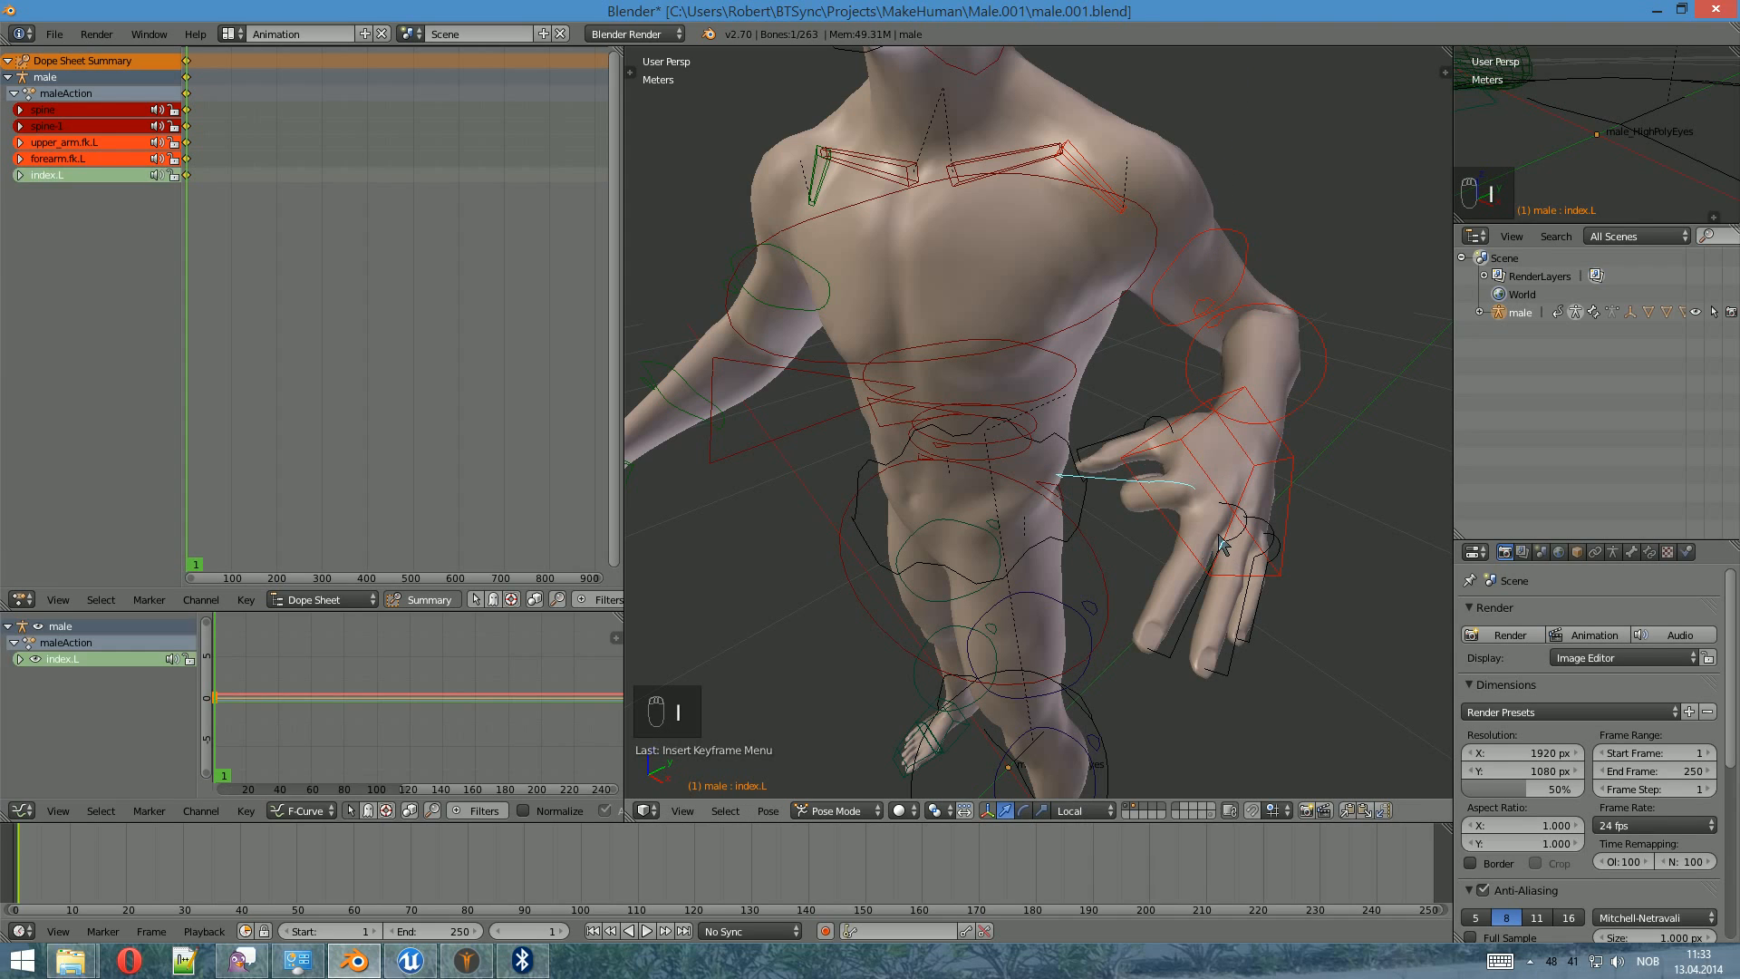
- Curl the left middle finger about -75° around the global Z axis and insert a Rotation keyframe at frame 1
right_click(1219, 563)
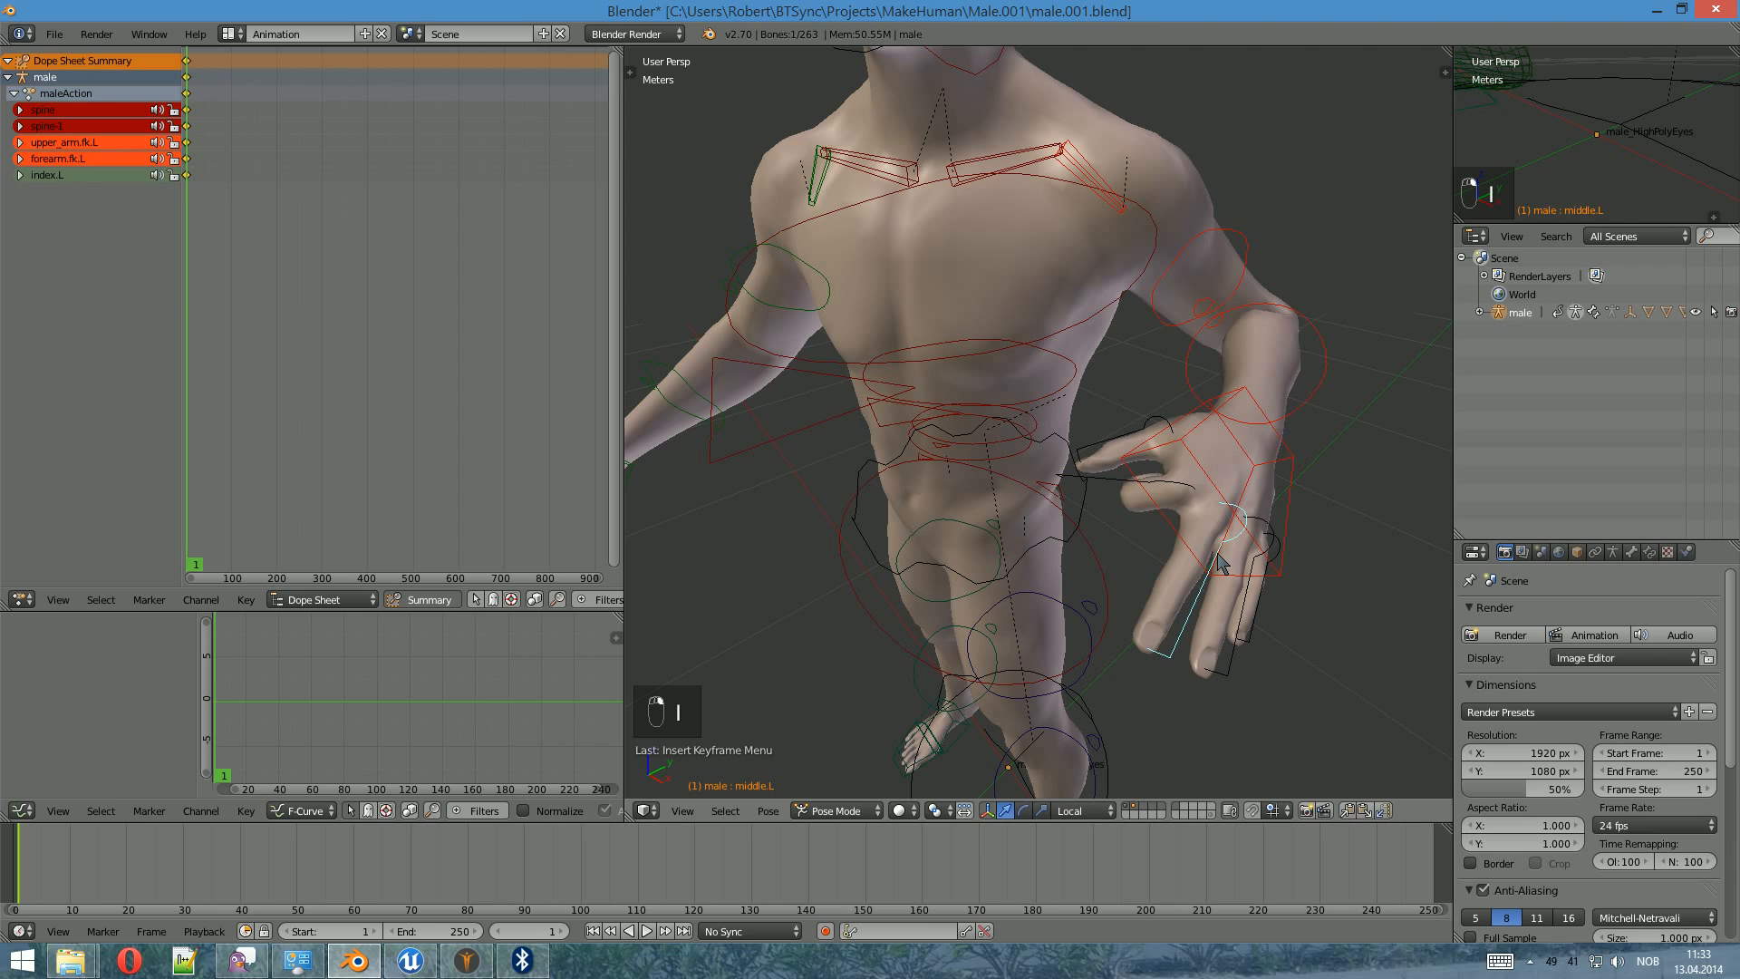
key(r)
key(z)
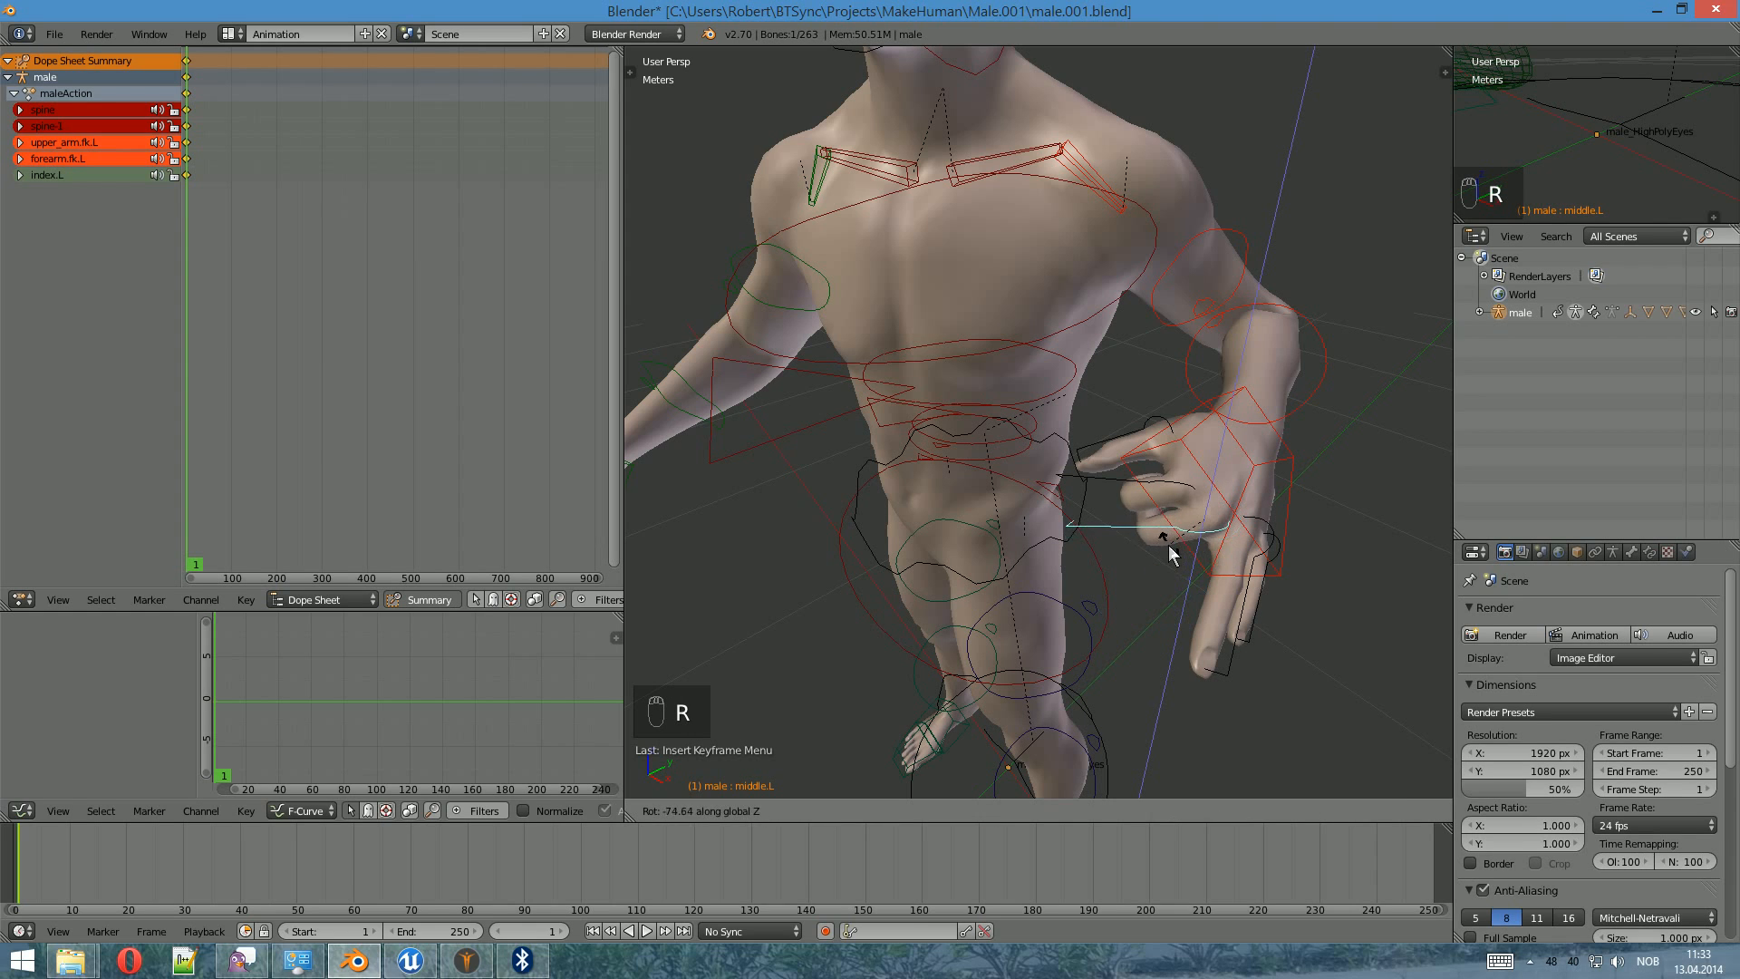
click(1166, 551)
key(i)
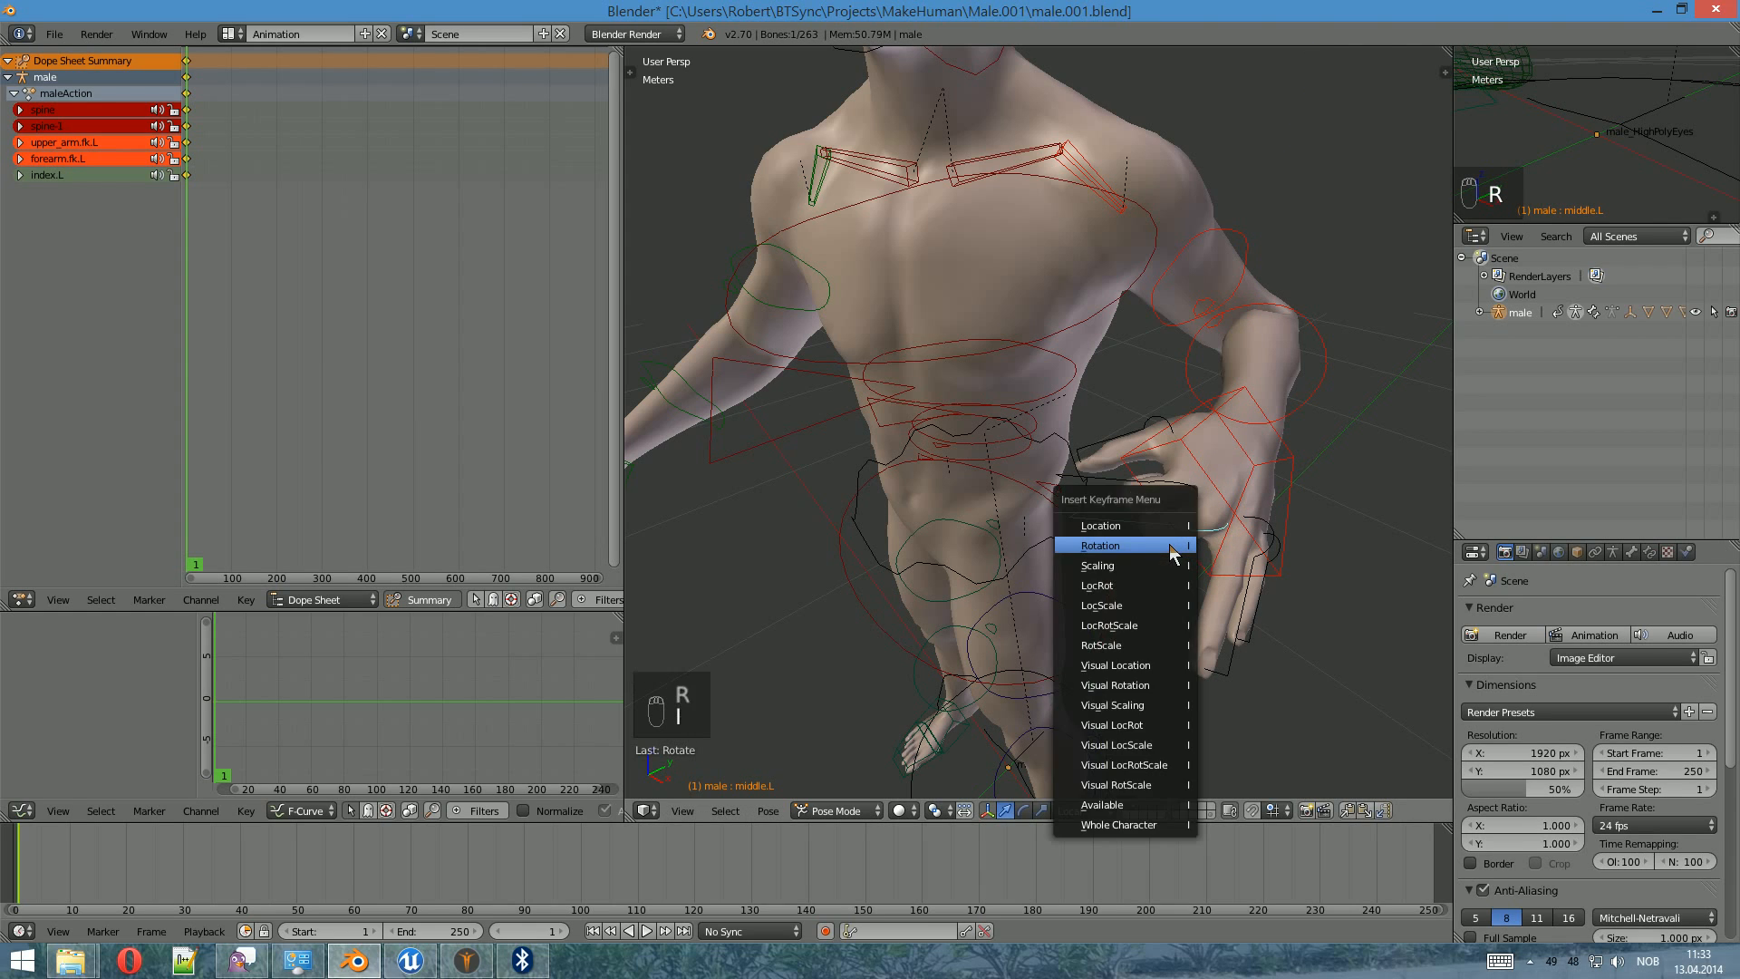
click(1169, 551)
- Curl the left ring finger in toward the palm by rotating its bone
right_click(1252, 578)
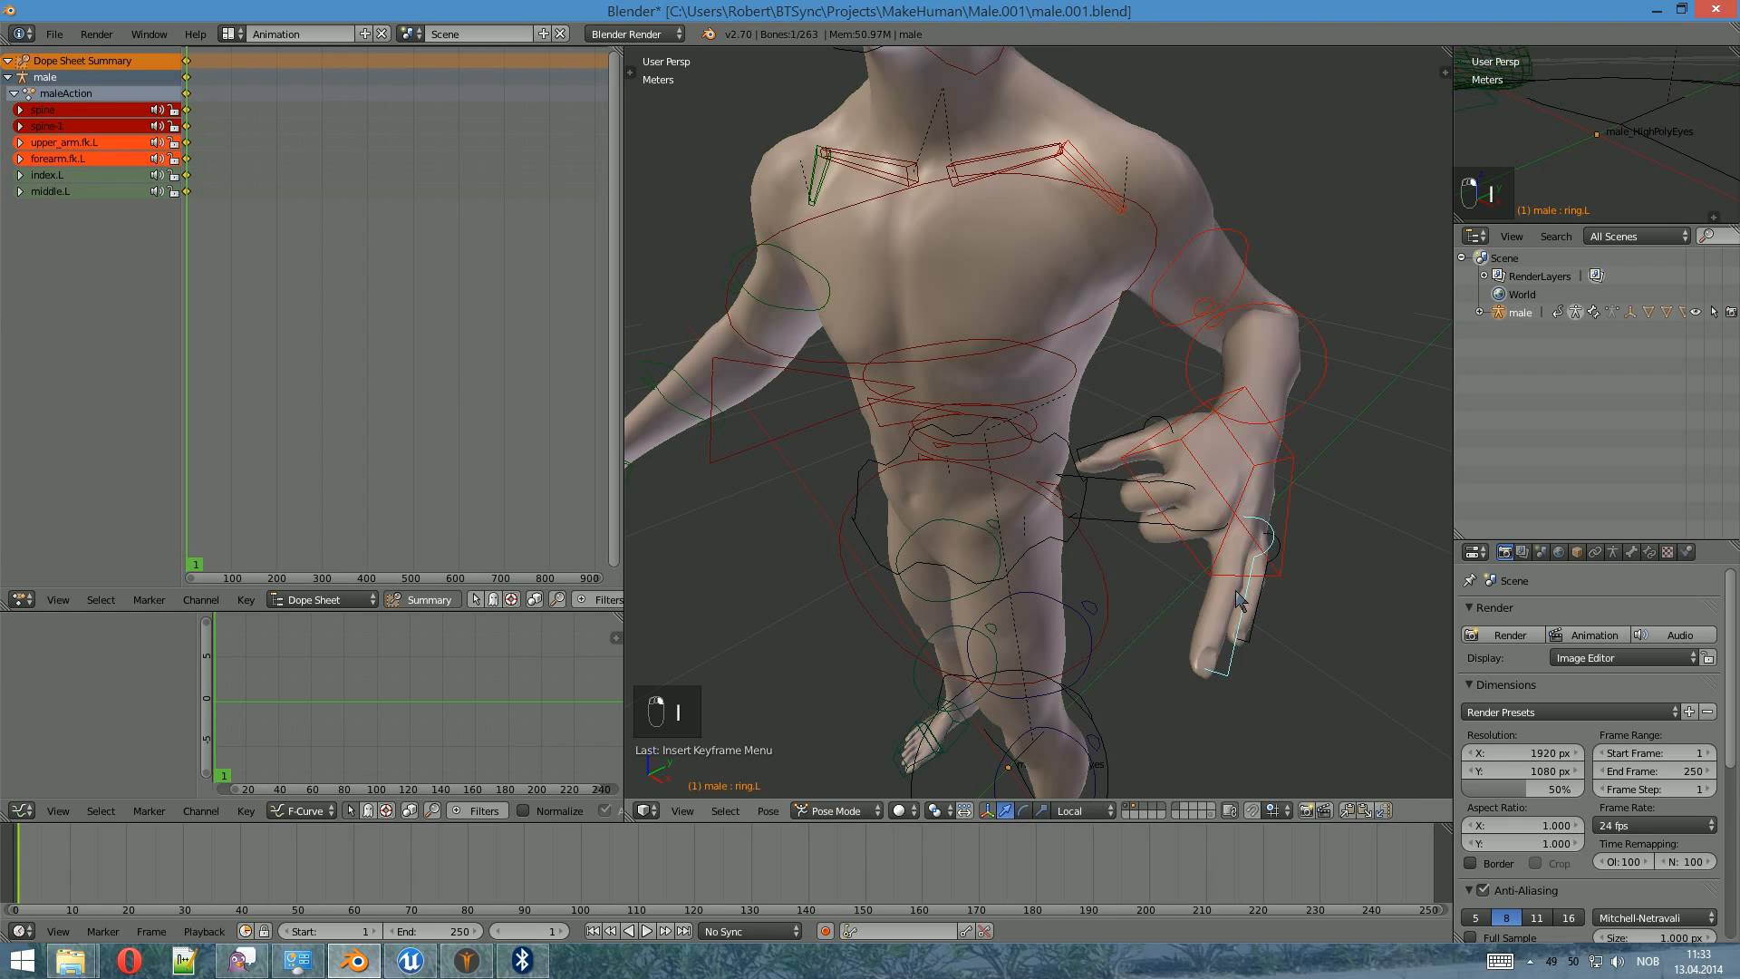
key(r)
click(1175, 571)
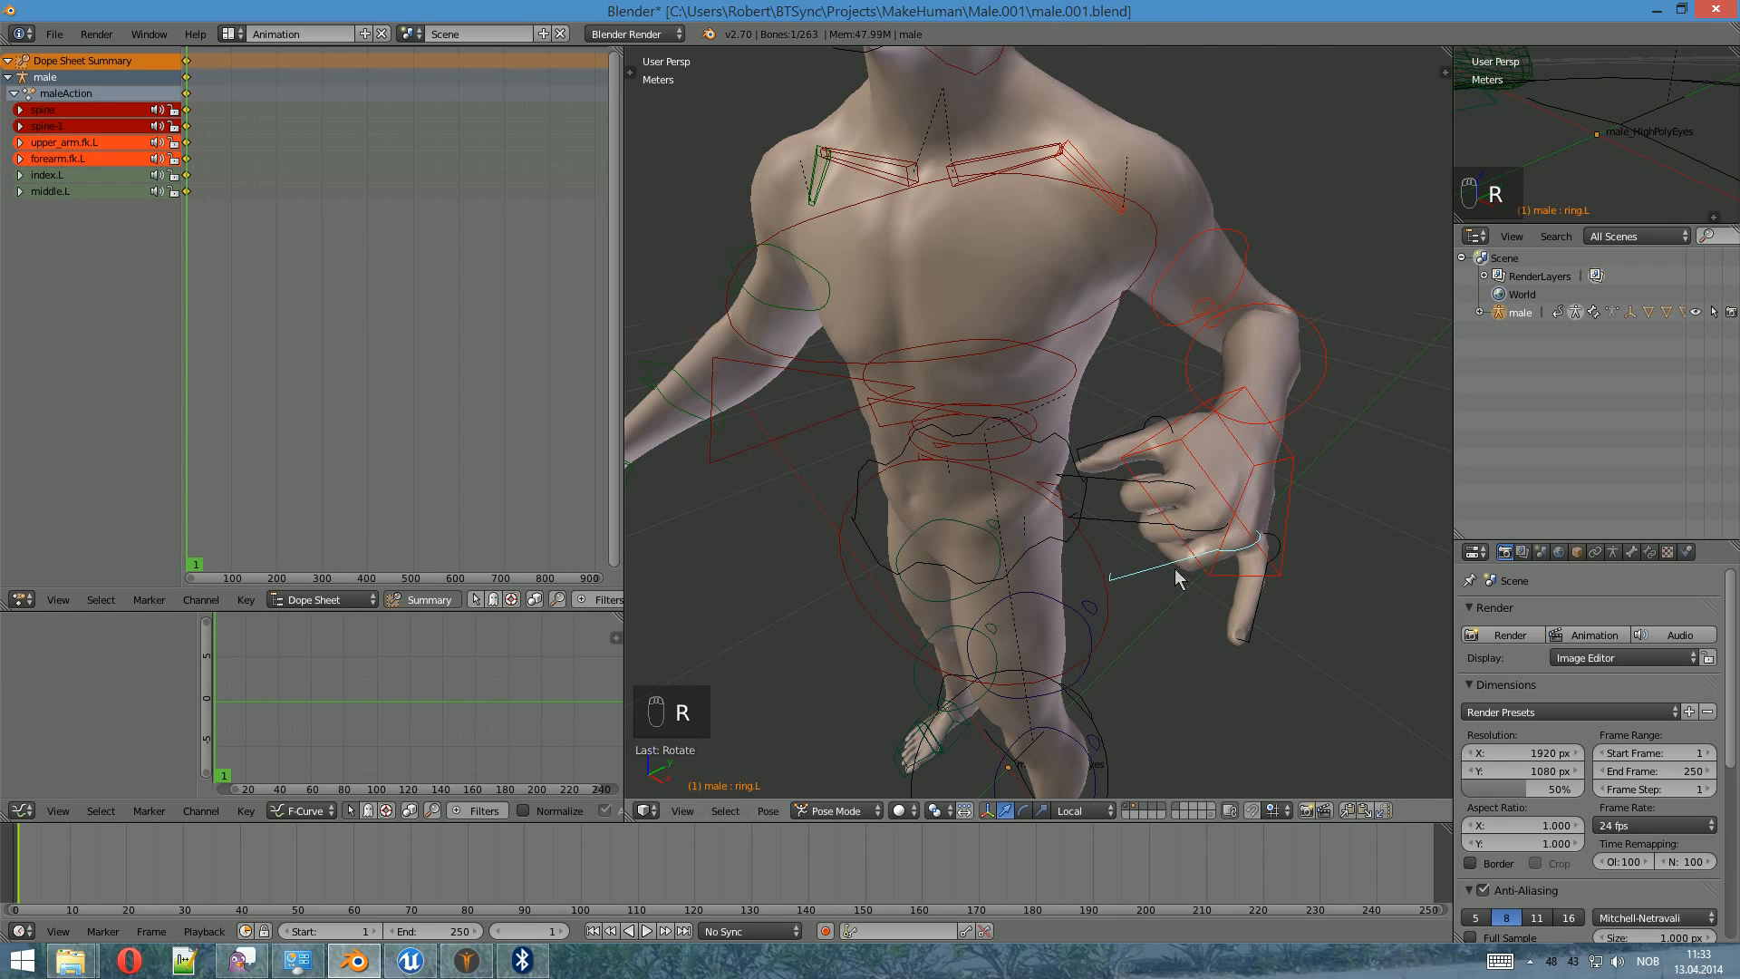
- Curl the left pinky about -53° around the global Z axis and insert a Rotation keyframe at frame 1
right_click(1256, 608)
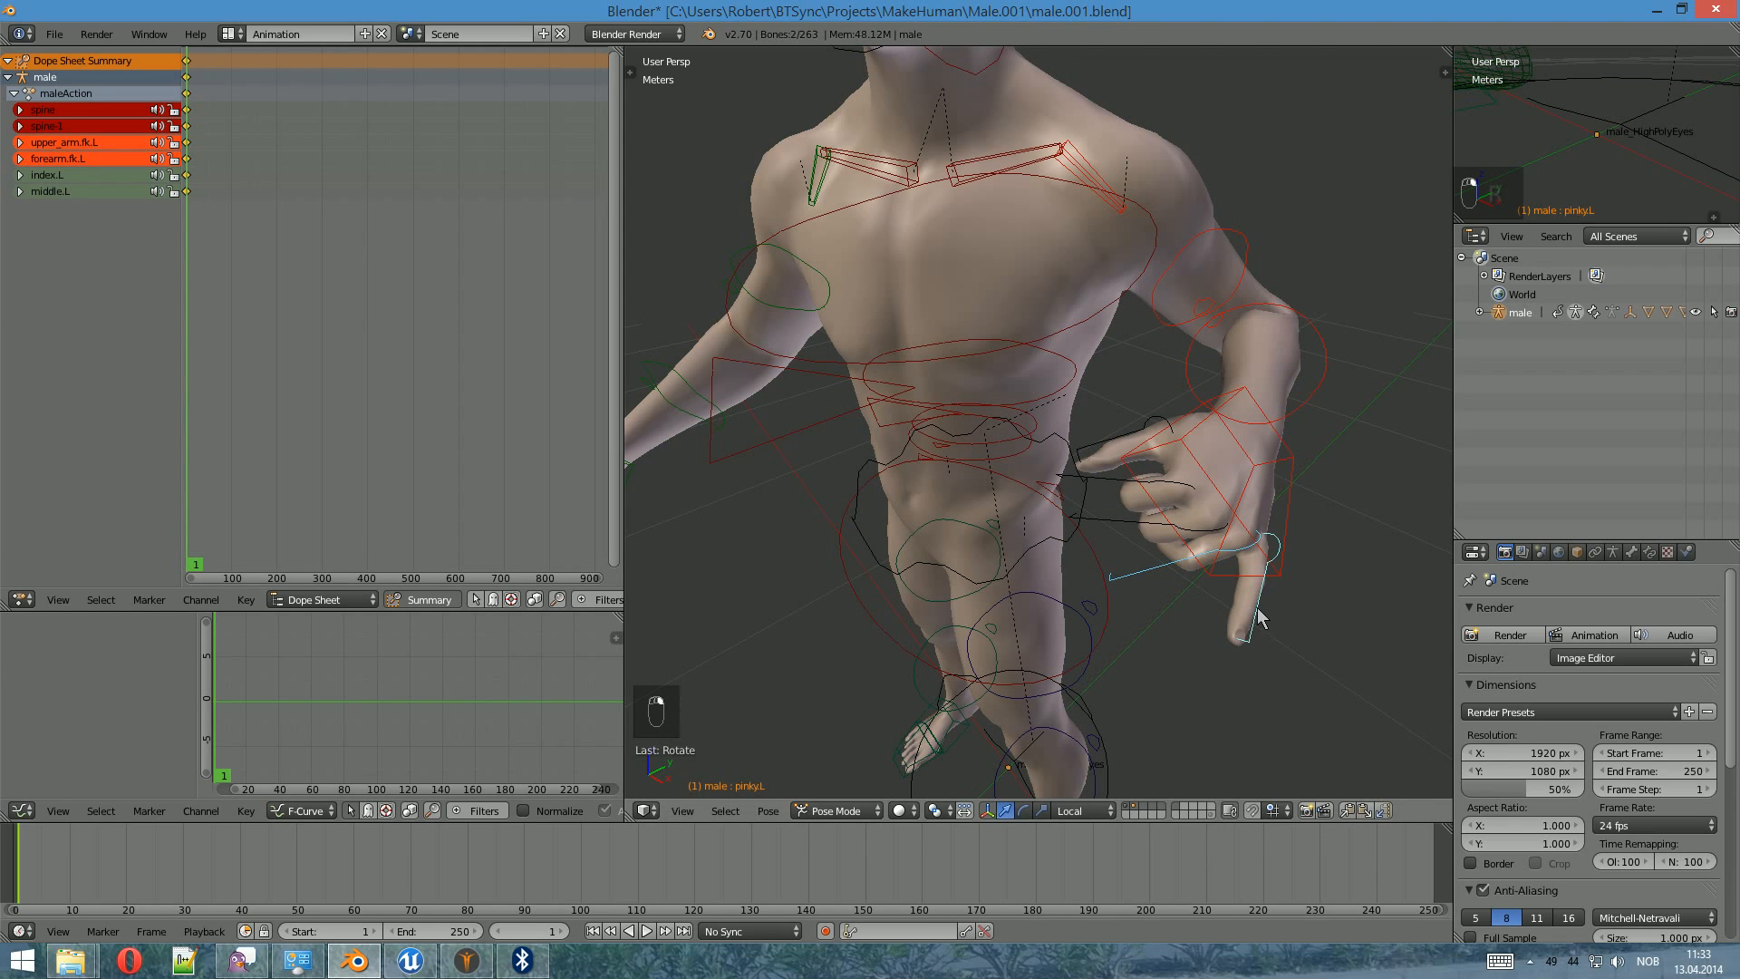
key(z)
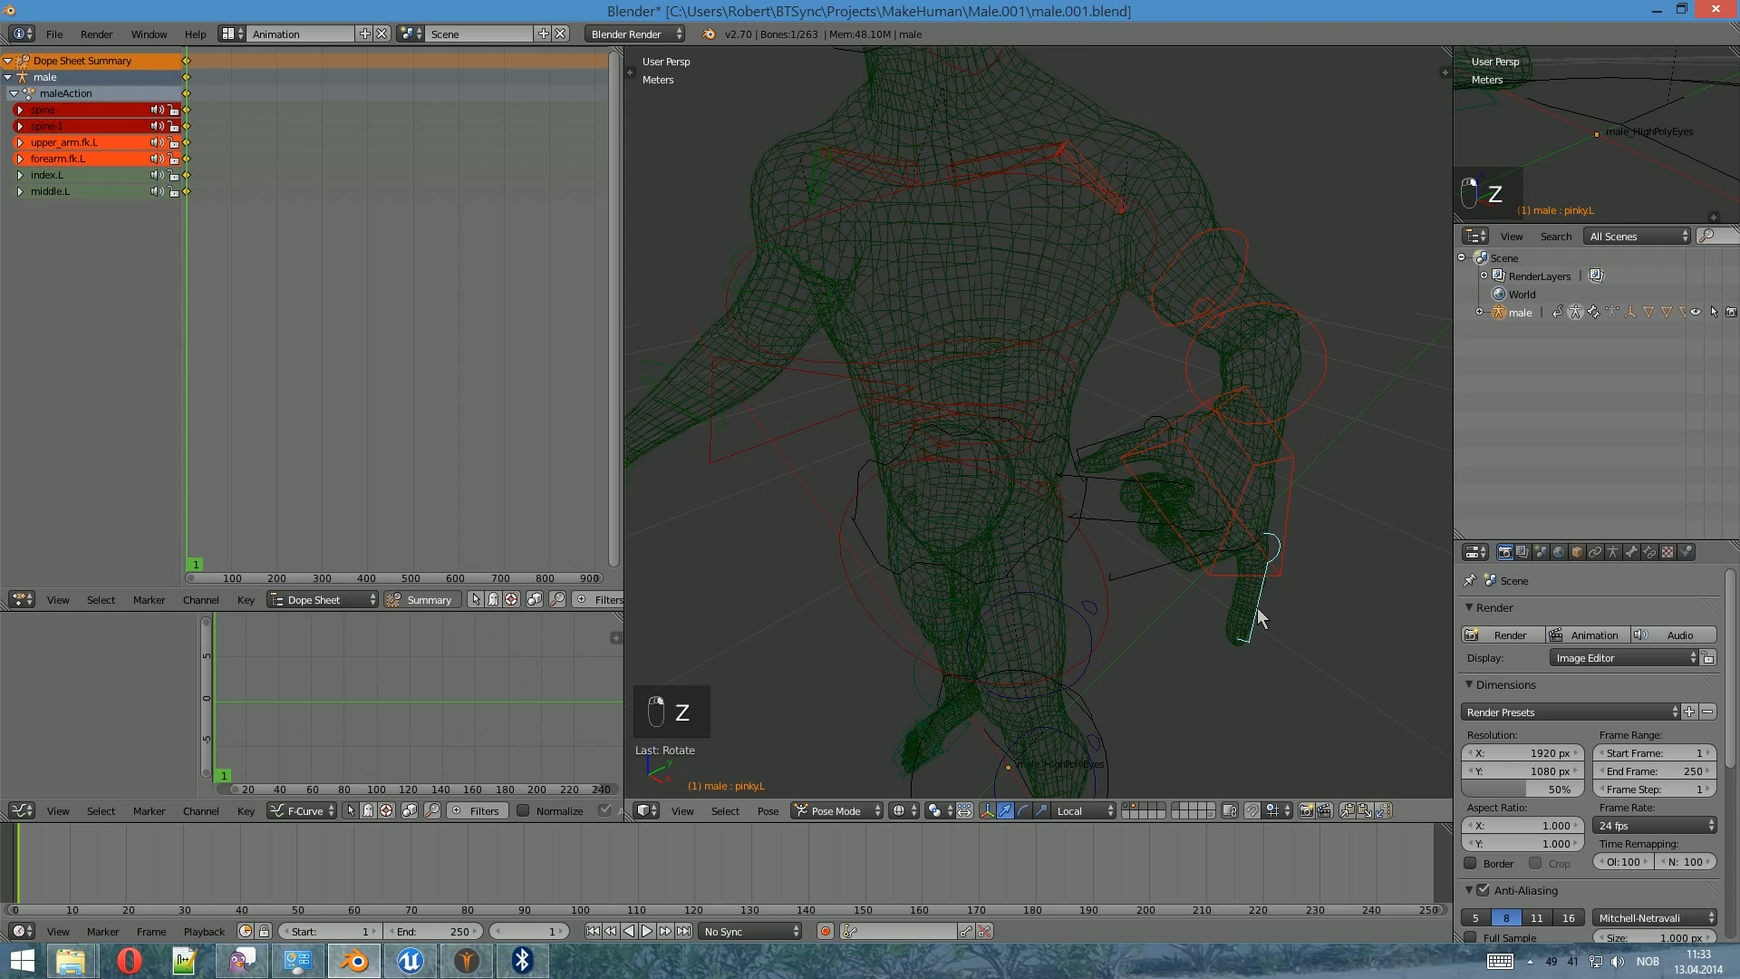
key(z)
key(r)
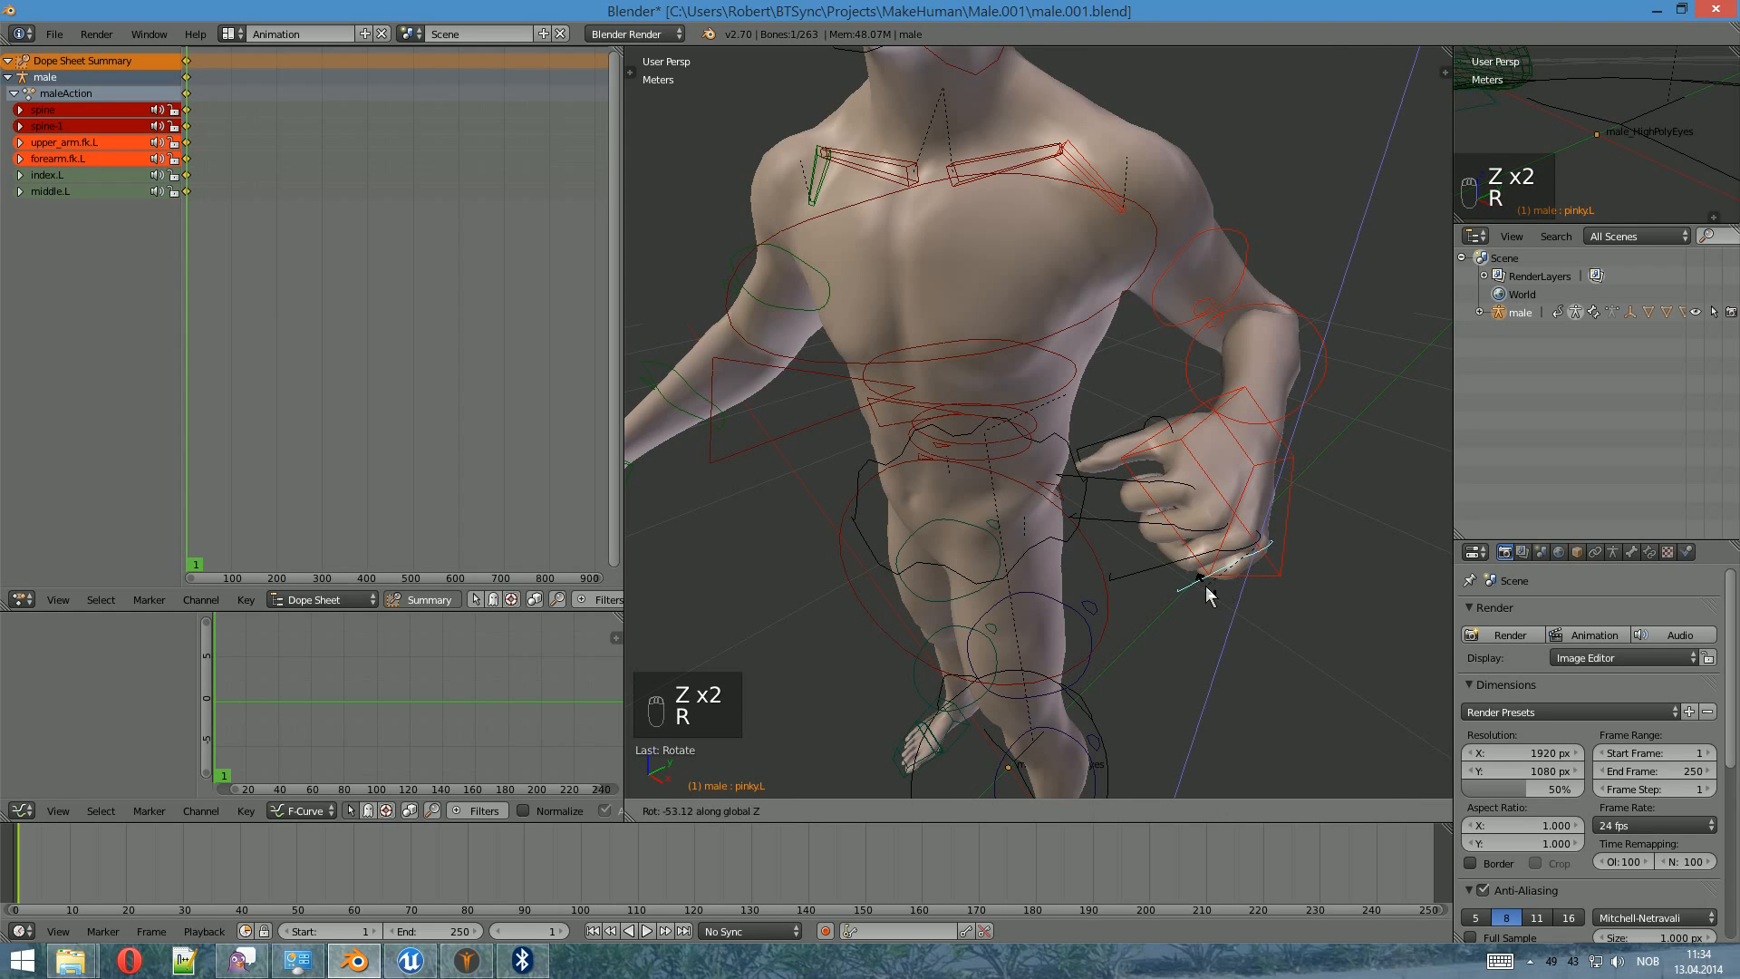
click(1205, 586)
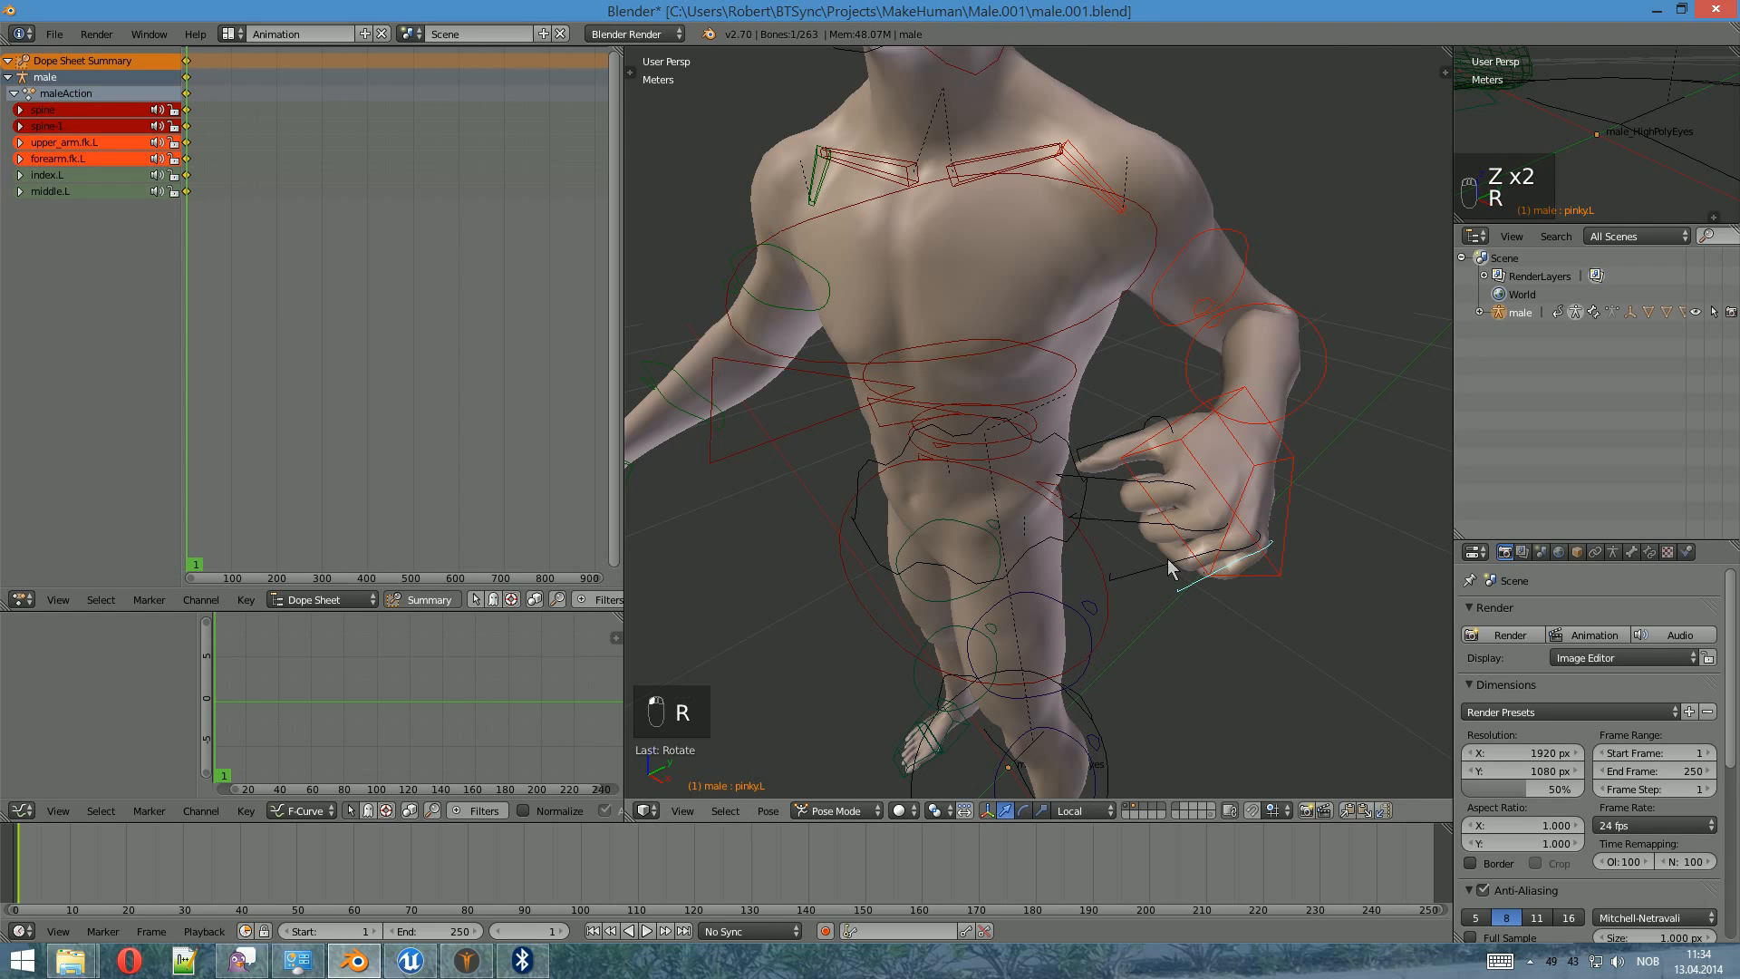
key(i)
click(1240, 564)
- Insert a Rotation keyframe for the curled left ring finger bone at frame 1
right_click(1239, 559)
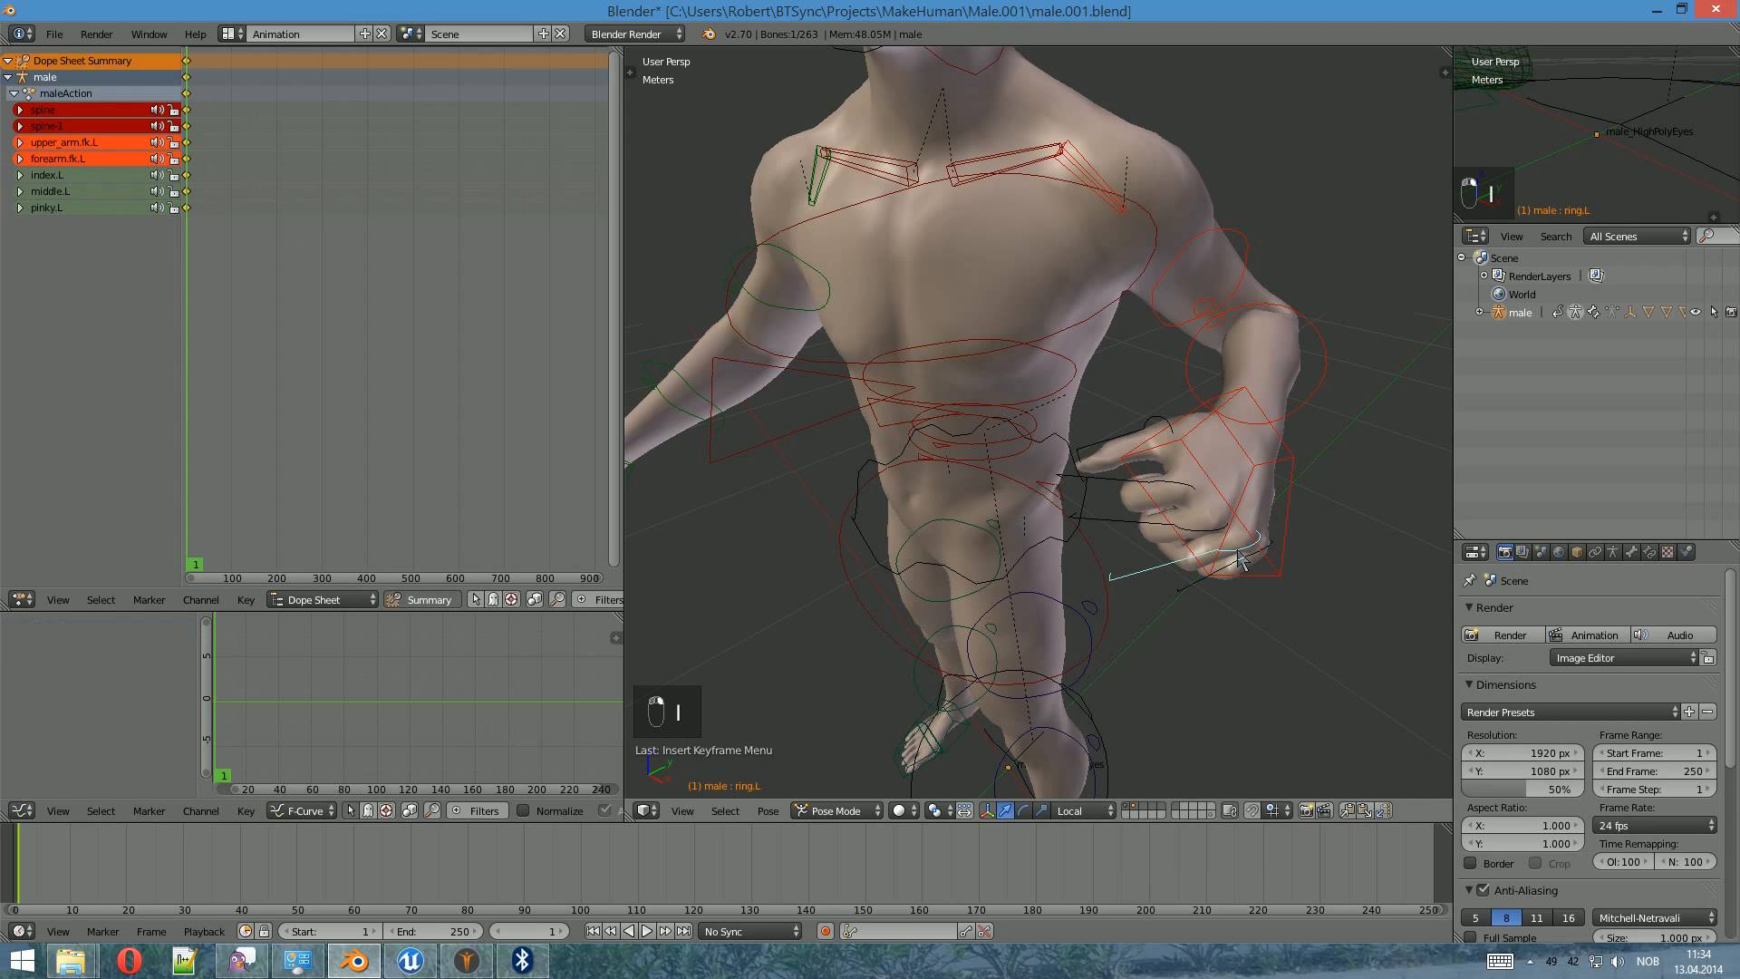
key(i)
click(1238, 559)
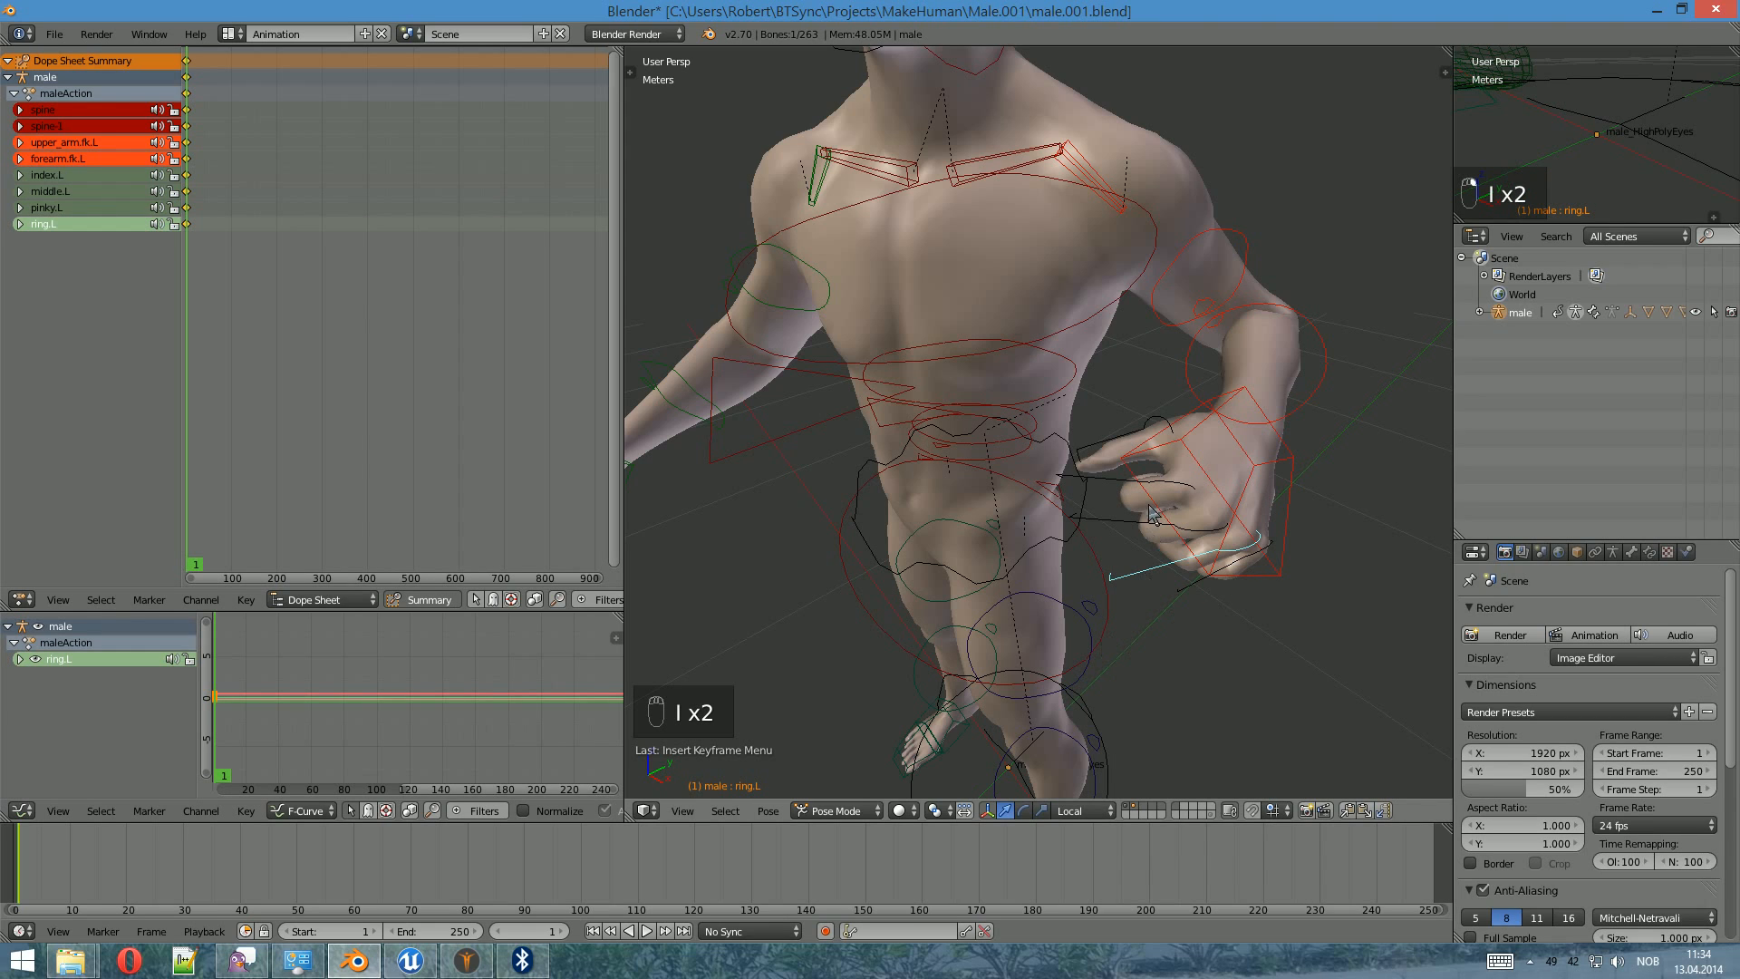
- Fold the left thumb about 54° around the global Z axis to close the fist and insert a Rotation keyframe at frame 1
right_click(1121, 451)
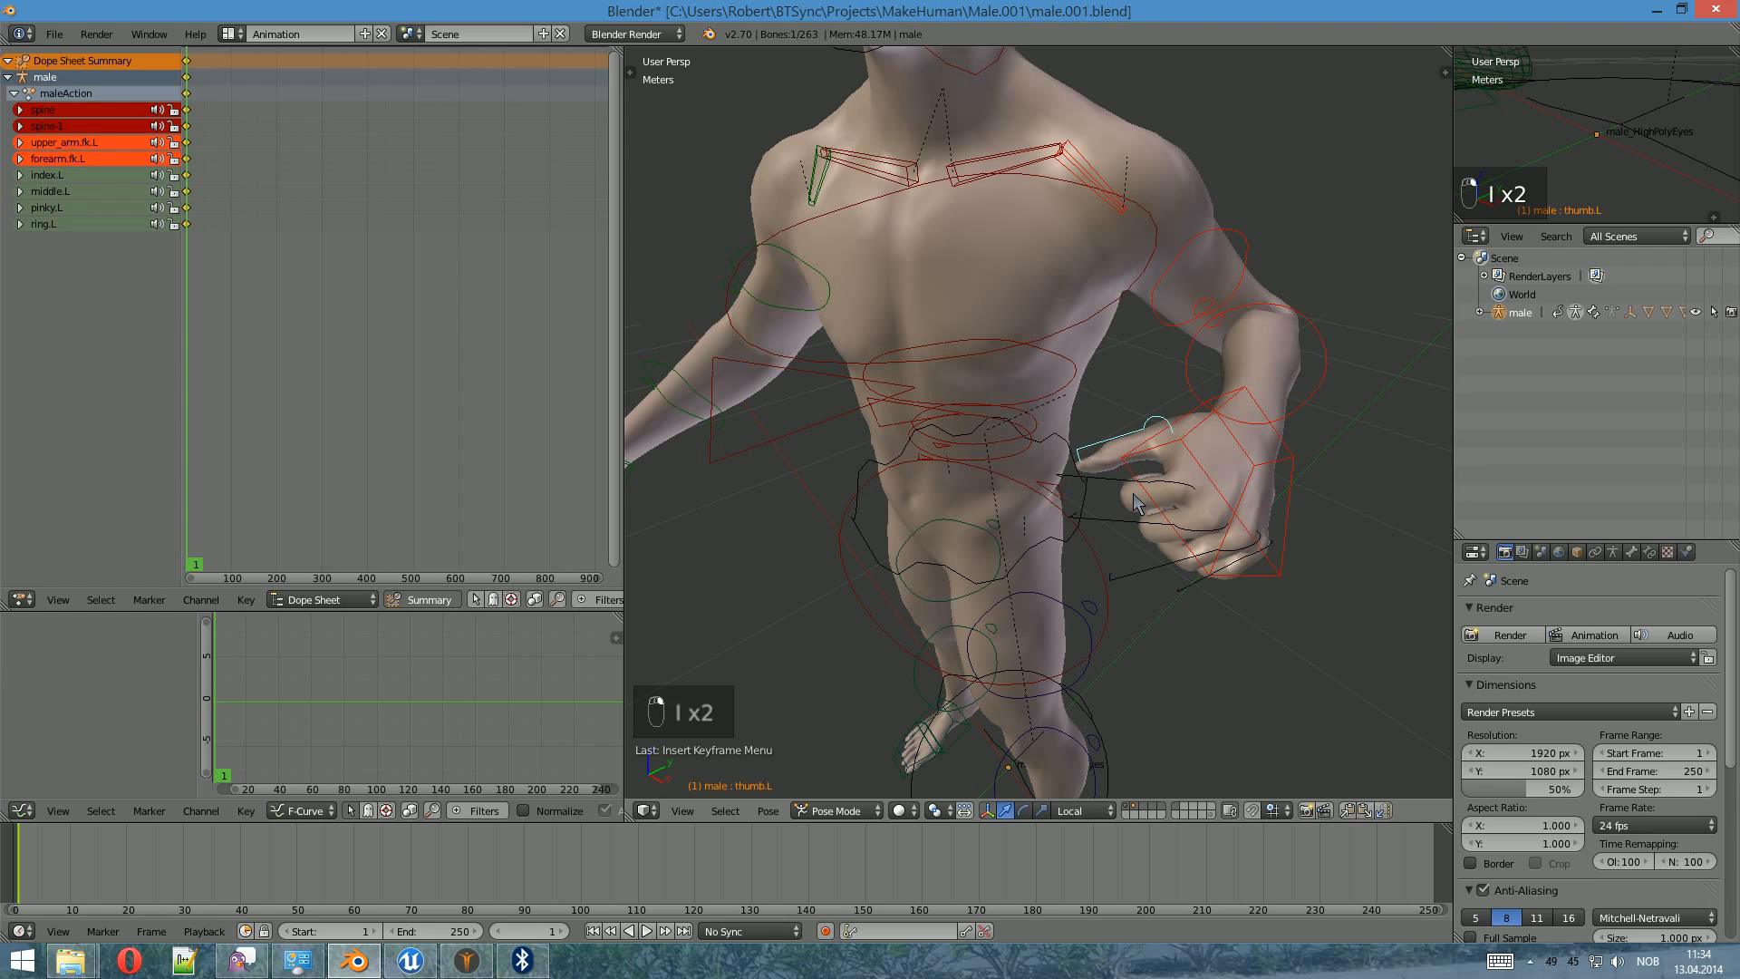
key(r)
key(z)
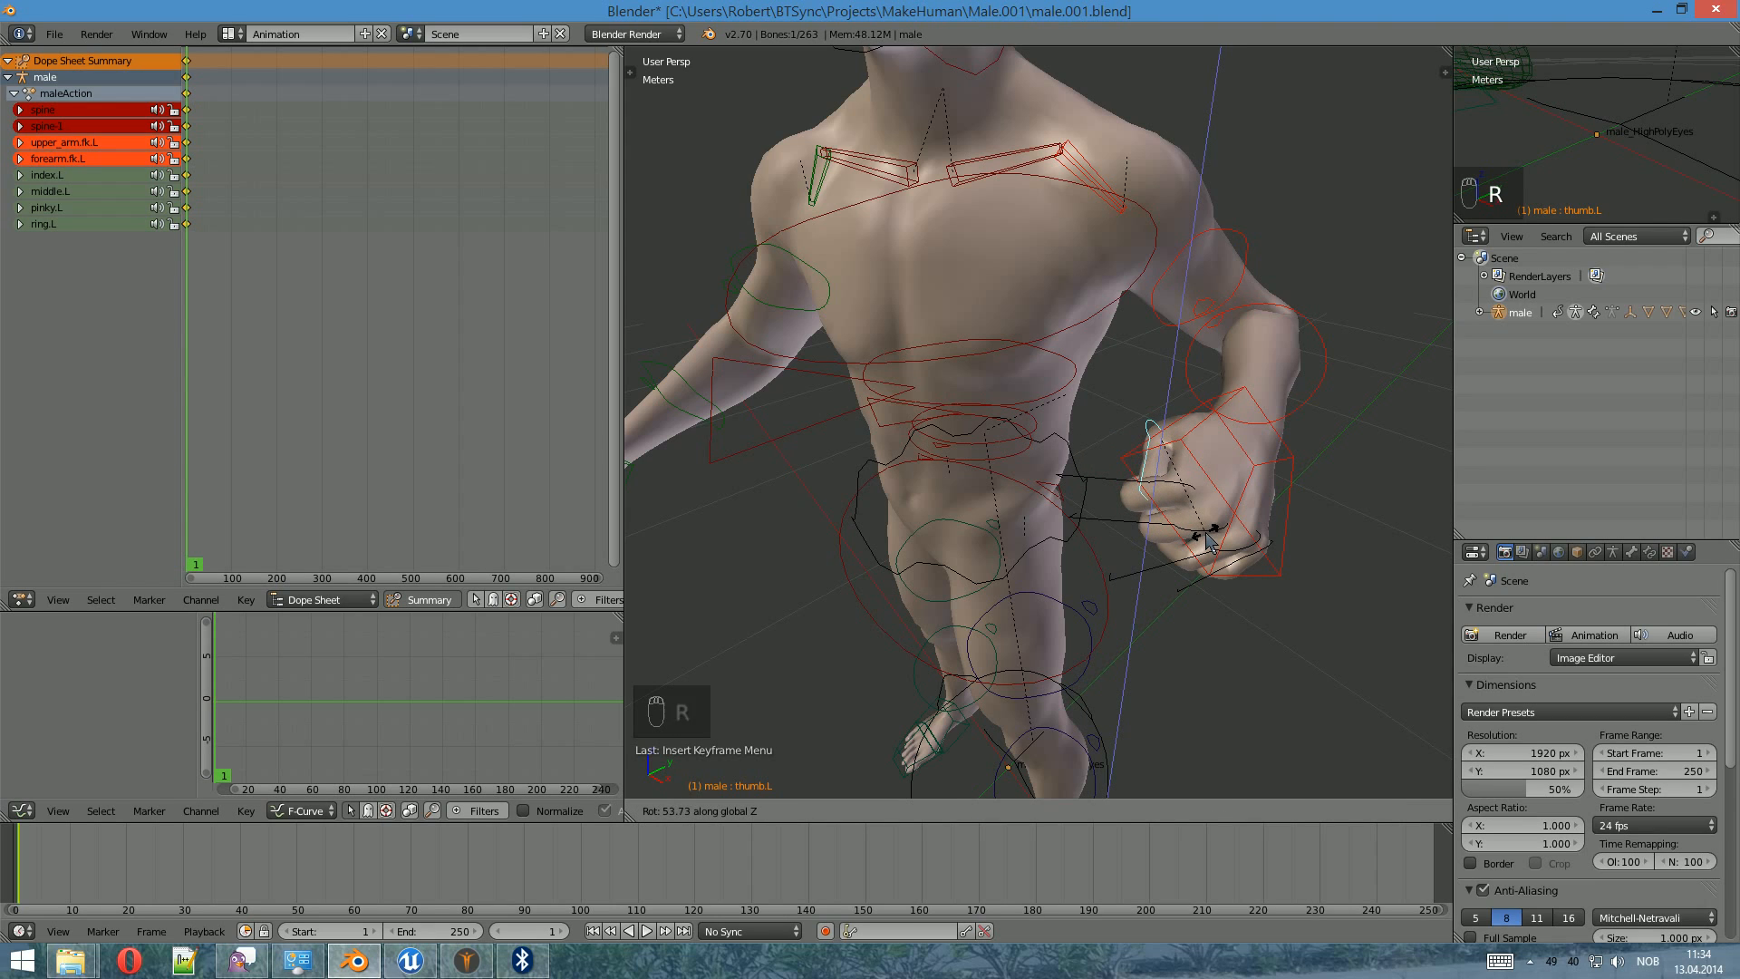
click(1205, 541)
key(i)
click(1203, 534)
- Move the current frame to 10 in the Dope Sheet
middle_drag(1206, 539, 1231, 577)
scroll(1205, 601, down, 6)
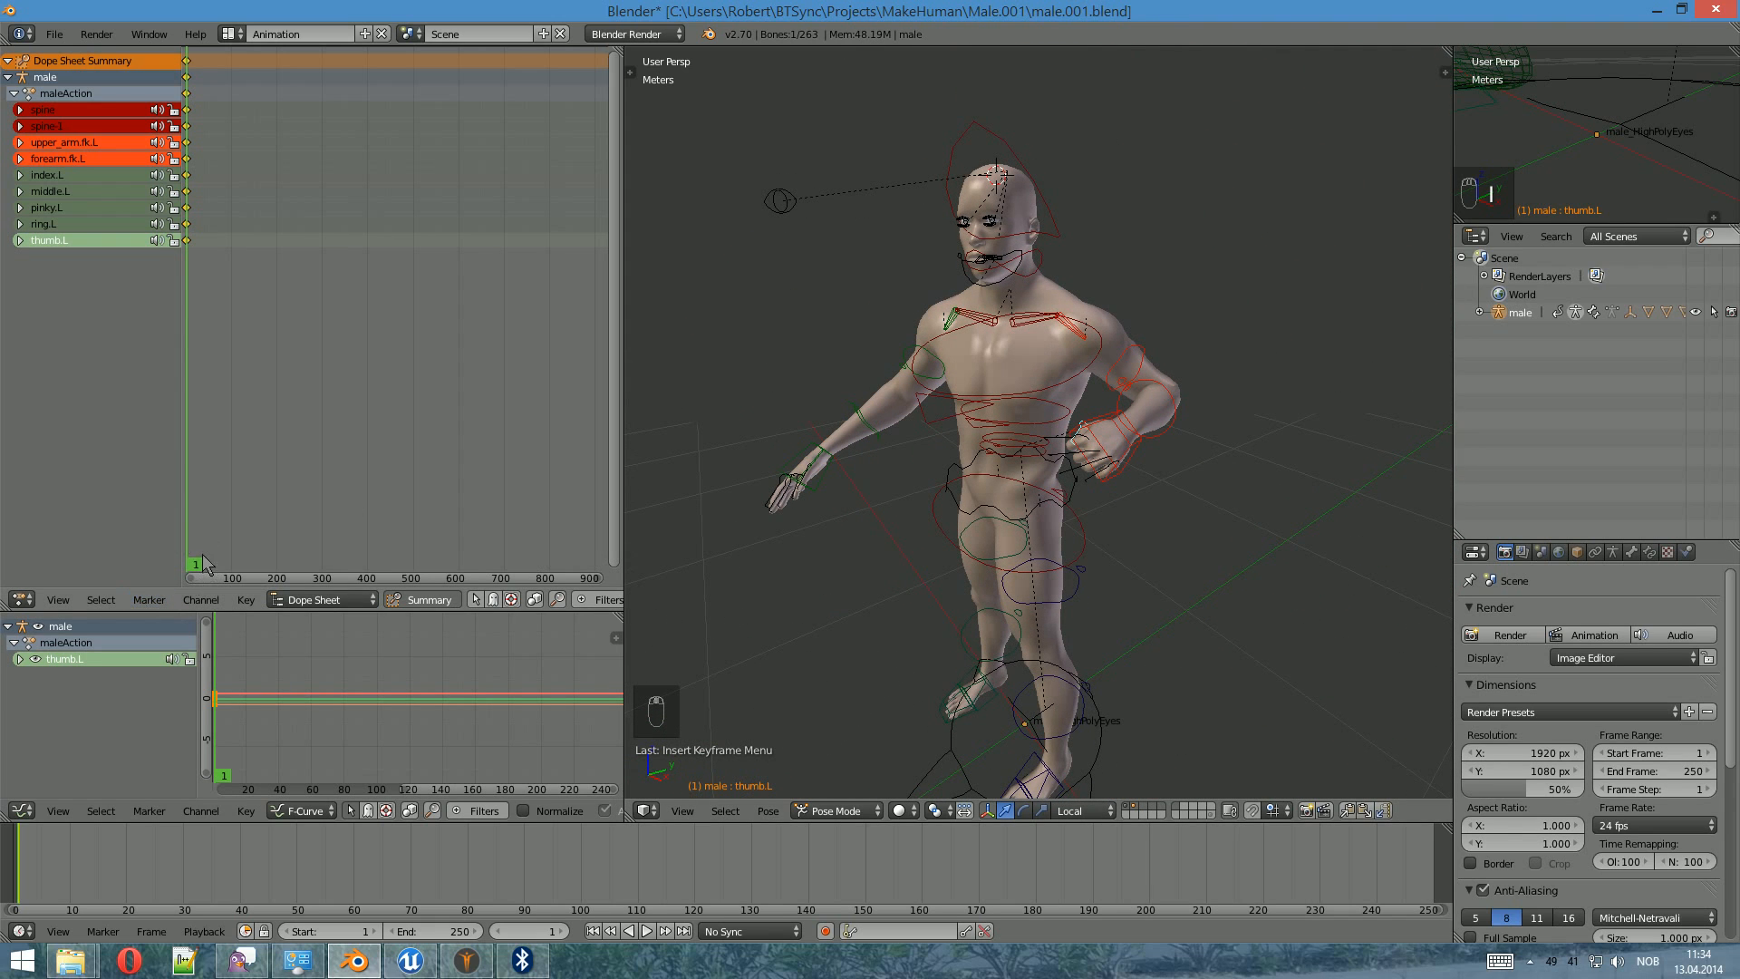
mouse_move(200, 569)
mouse_down()
mouse_move(269, 577)
mouse_move(208, 578)
mouse_up()
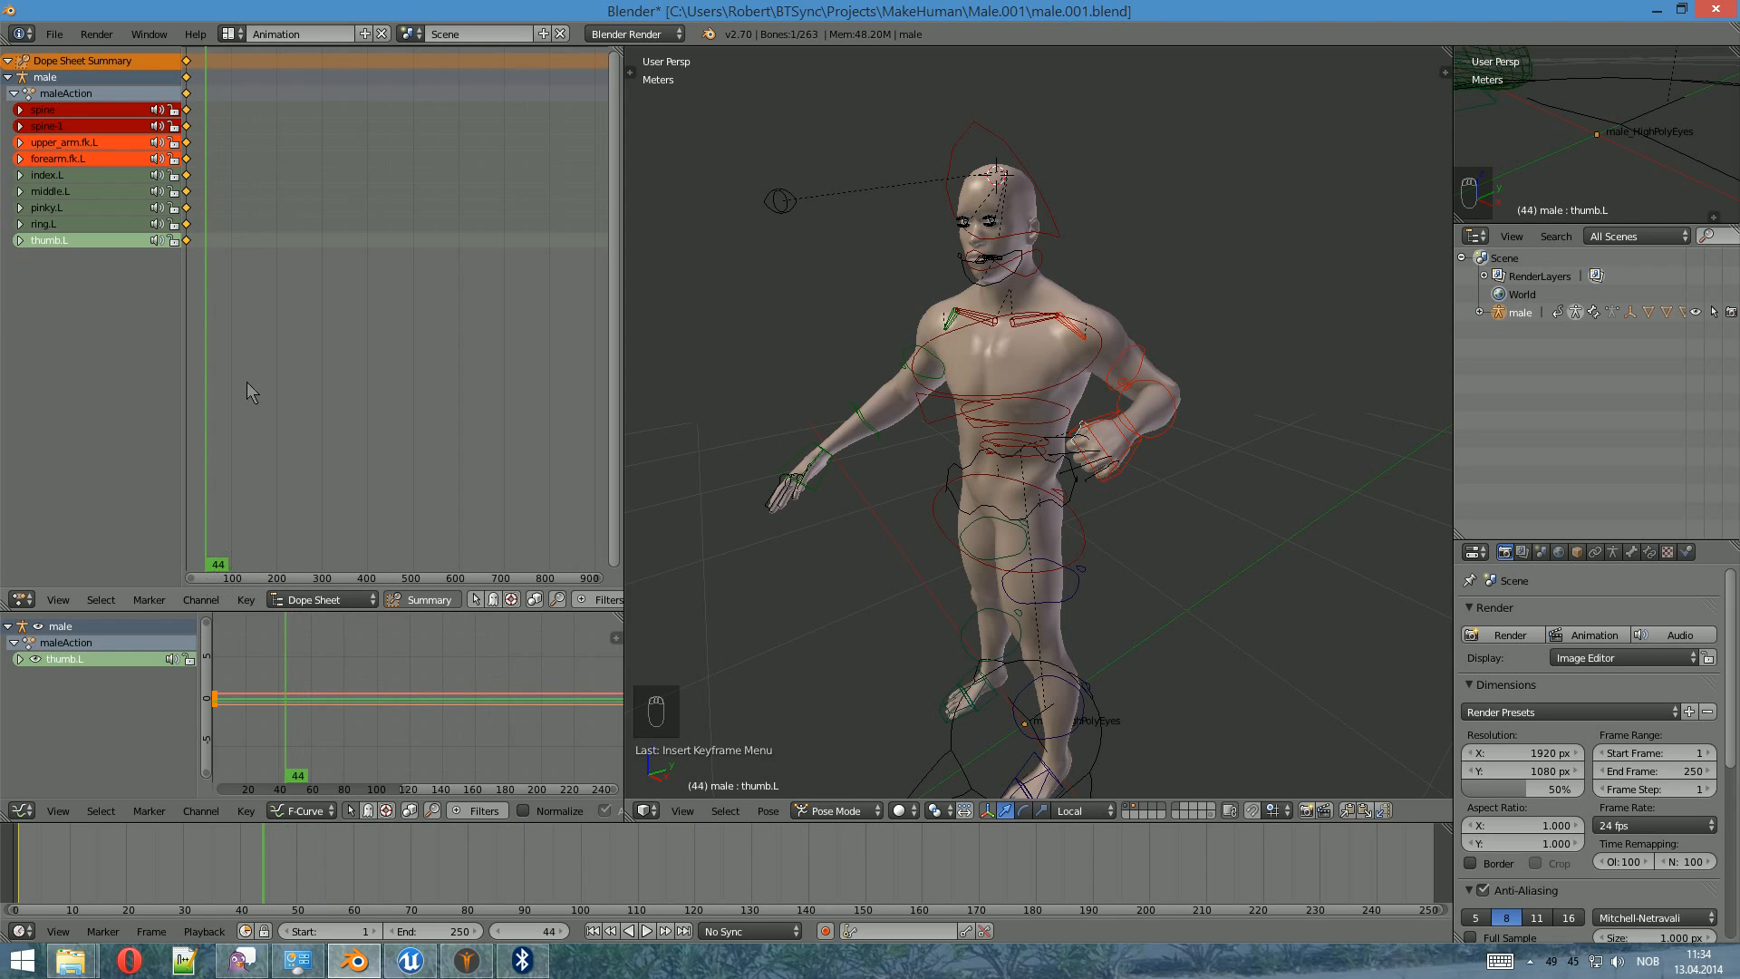
mouse_move(282, 304)
middle_down()
mouse_move(335, 300)
mouse_move(307, 304)
middle_up()
ctrl+middle_drag(306, 305, 234, 307)
ctrl+middle_drag(364, 327, 435, 341)
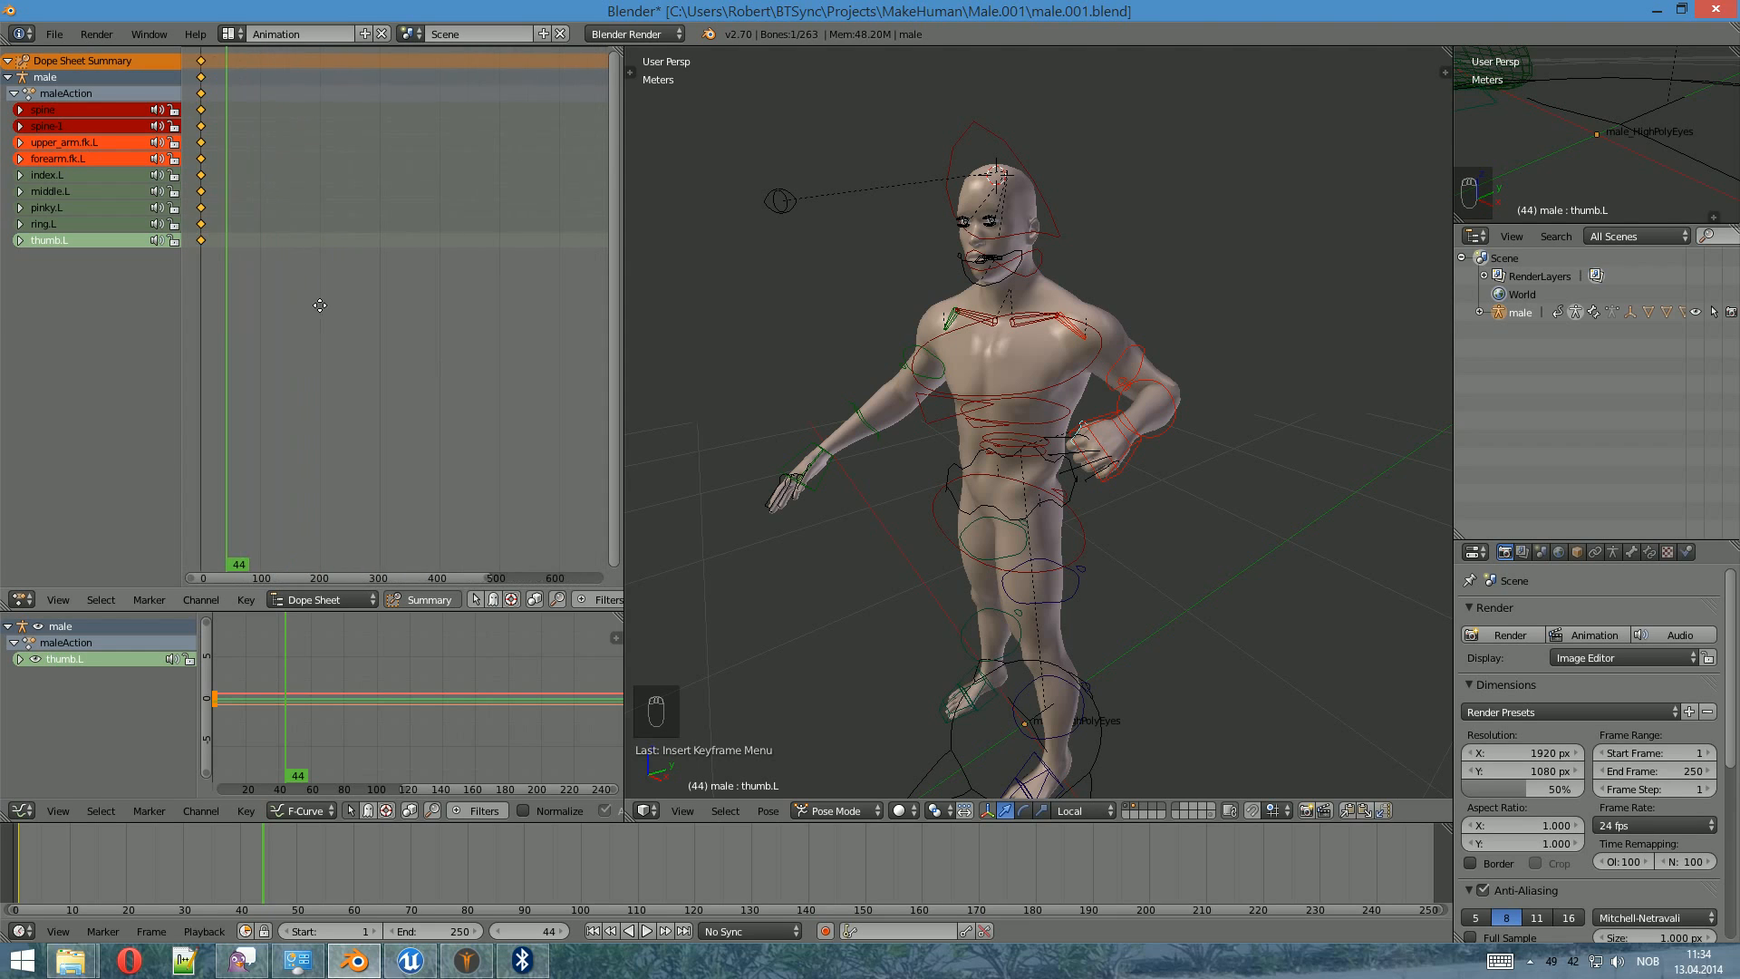
middle_drag(318, 301, 538, 365)
click(389, 491)
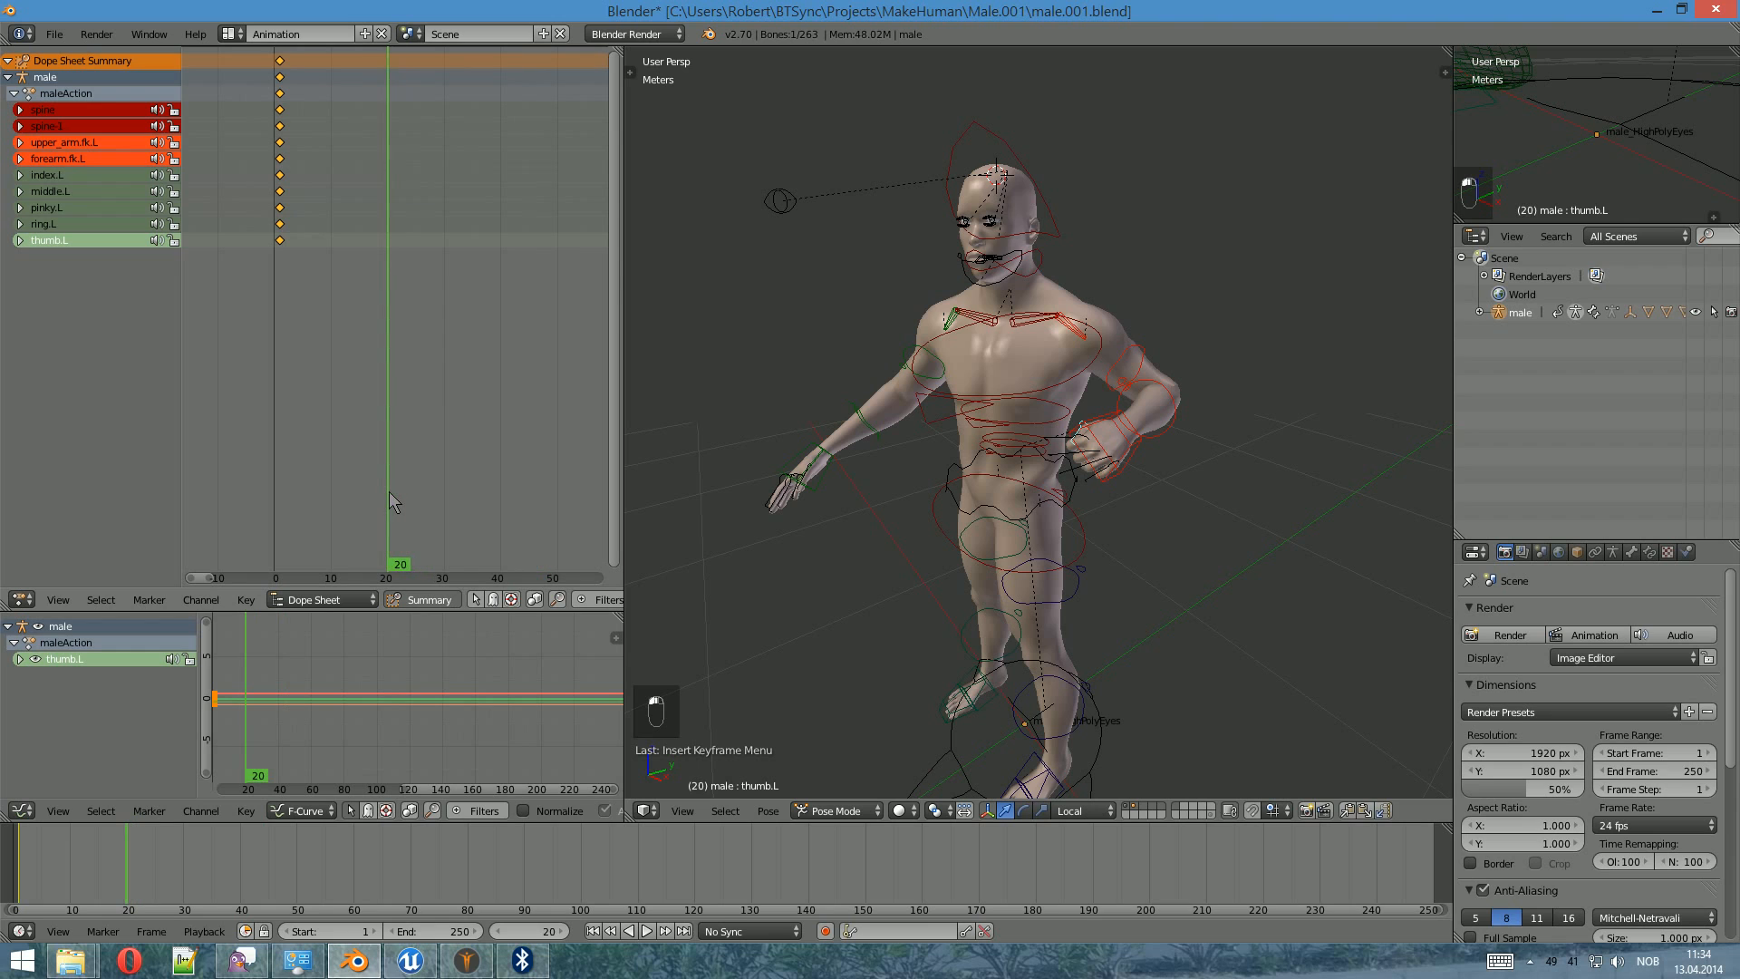
middle_drag(411, 341, 433, 386)
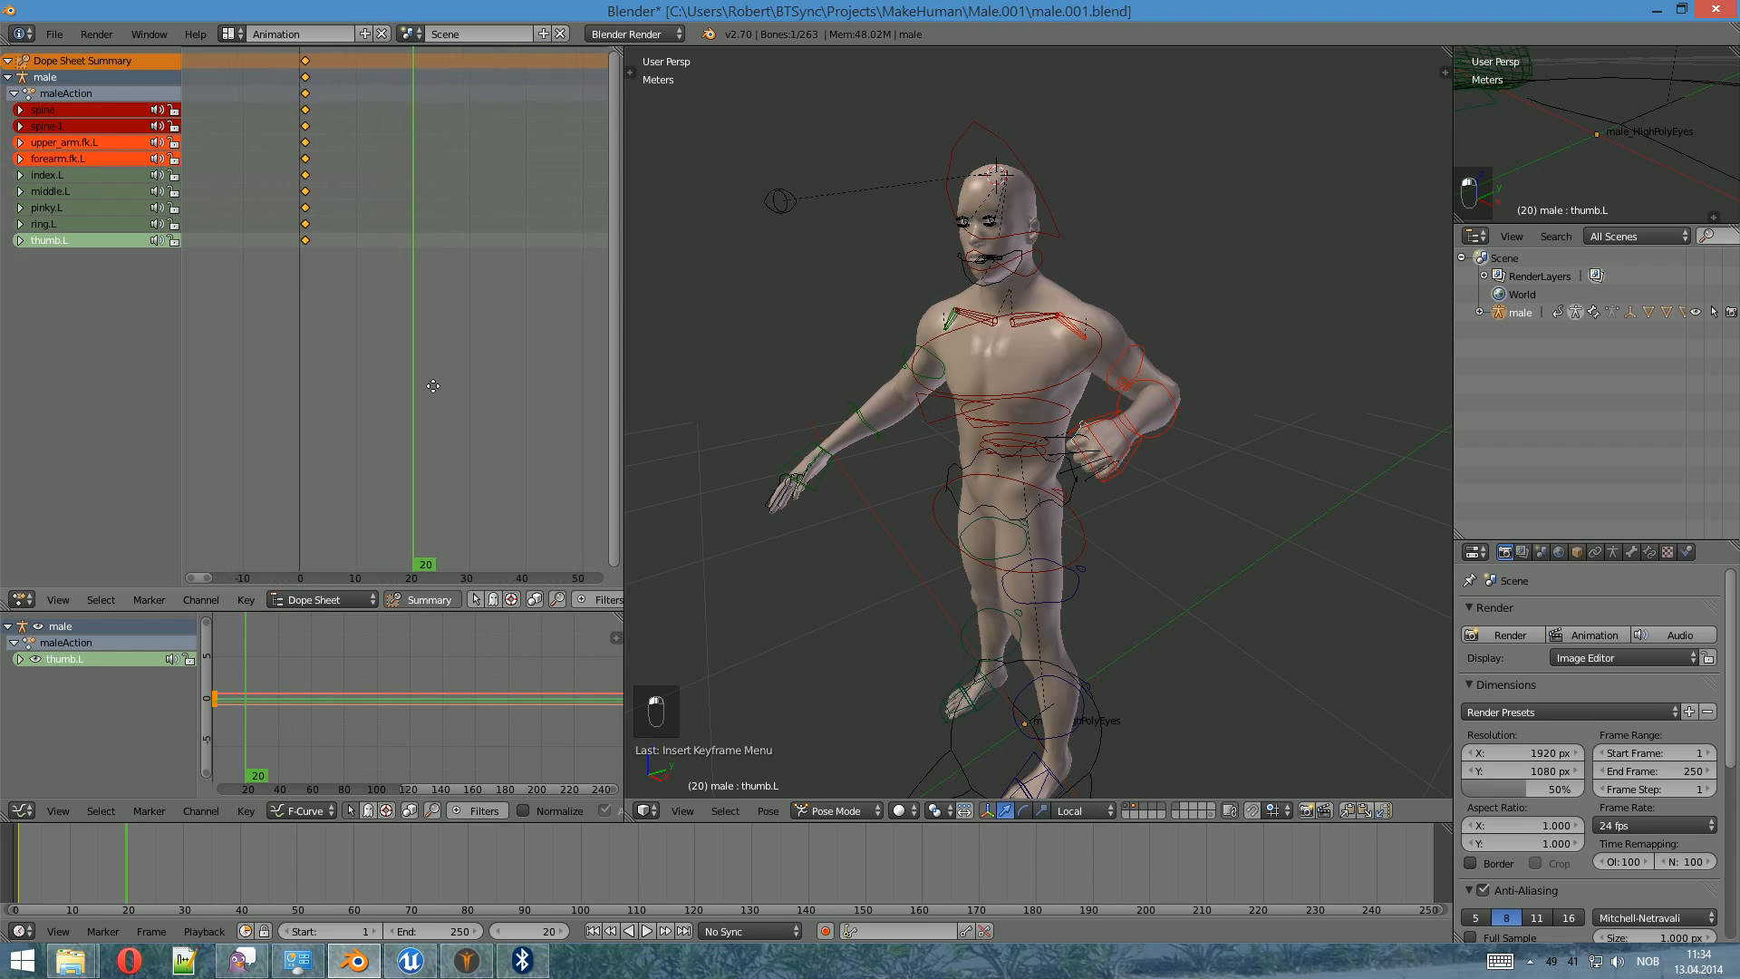
middle_drag(1258, 484, 1227, 527)
drag(394, 359, 356, 370)
- Straighten the left arm outward by rotating the forearm bone about -123° and insert a Rotation keyframe at frame 10
middle_drag(1242, 483, 1165, 451)
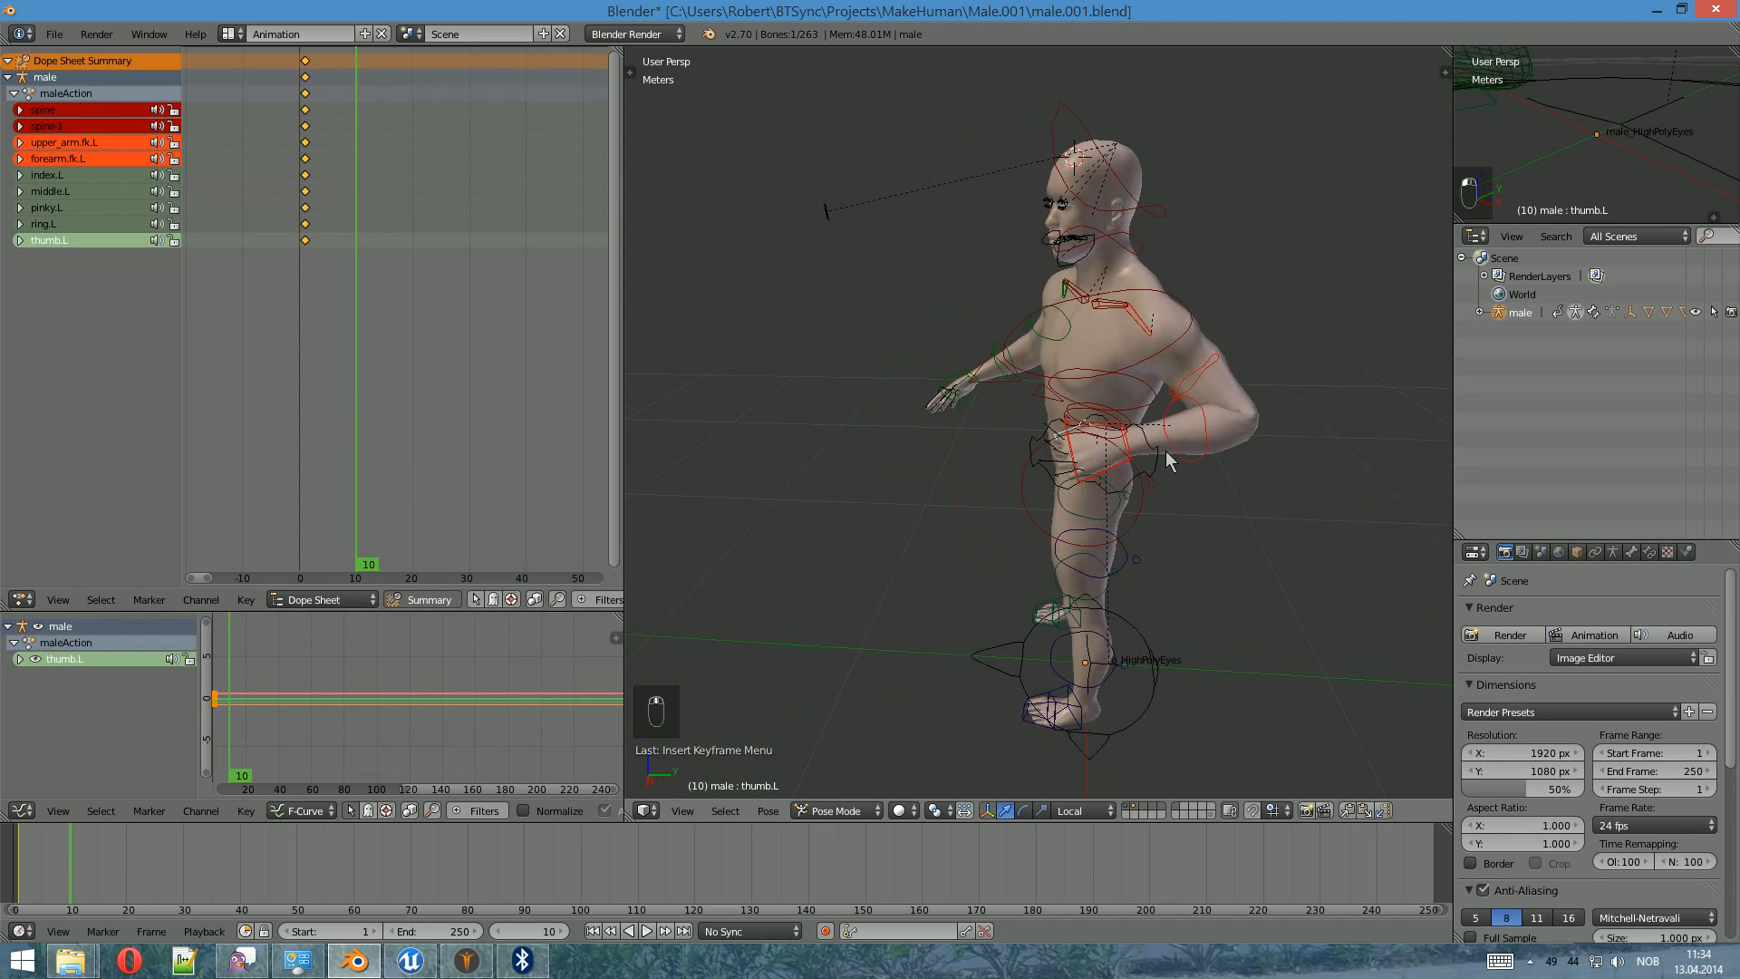
middle_drag(1046, 460, 1183, 408)
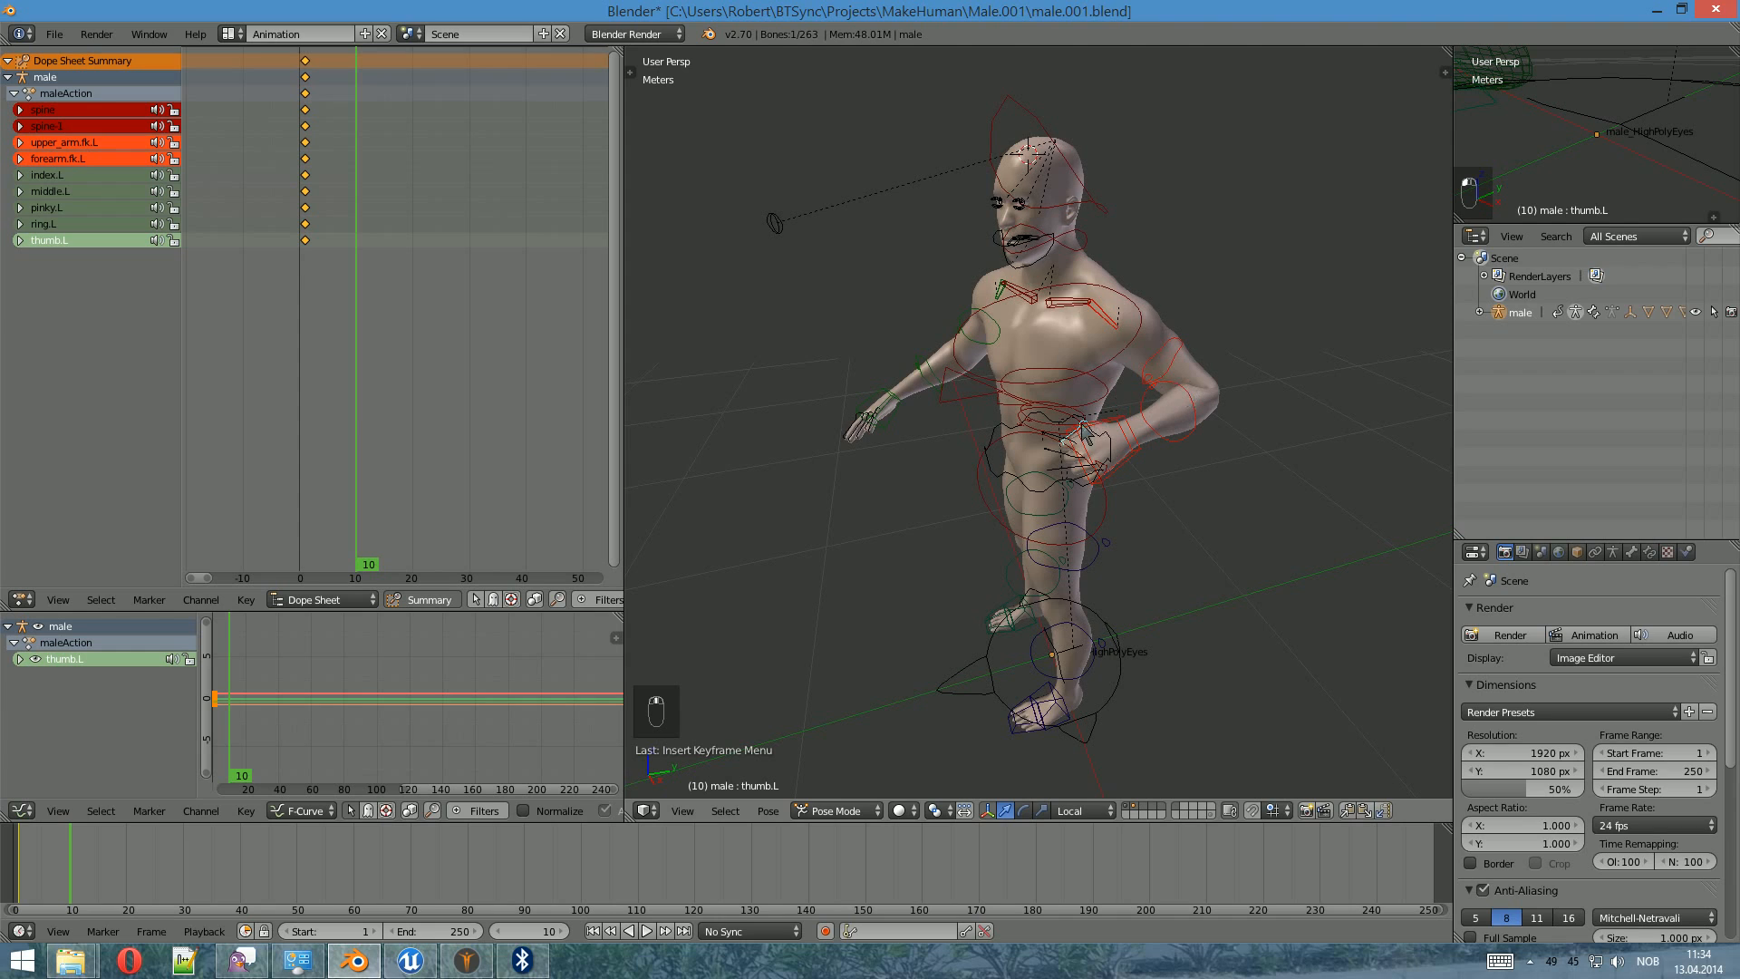
middle_drag(1078, 454, 1173, 437)
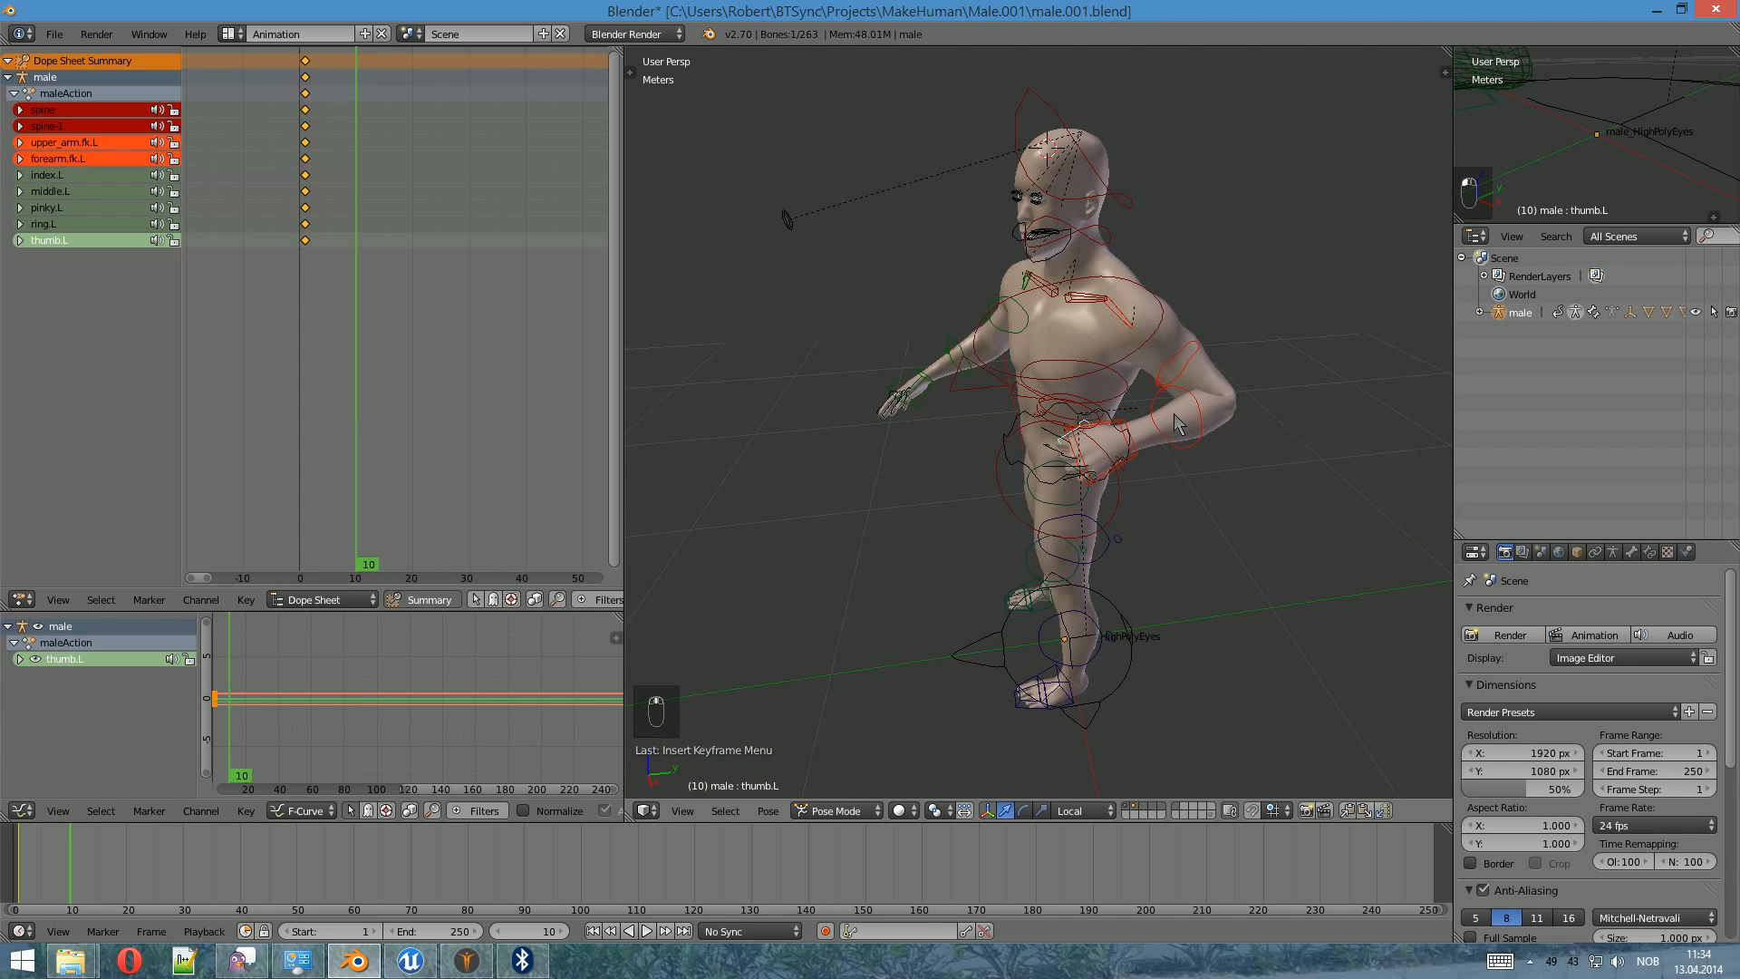
right_click(1197, 421)
key(r)
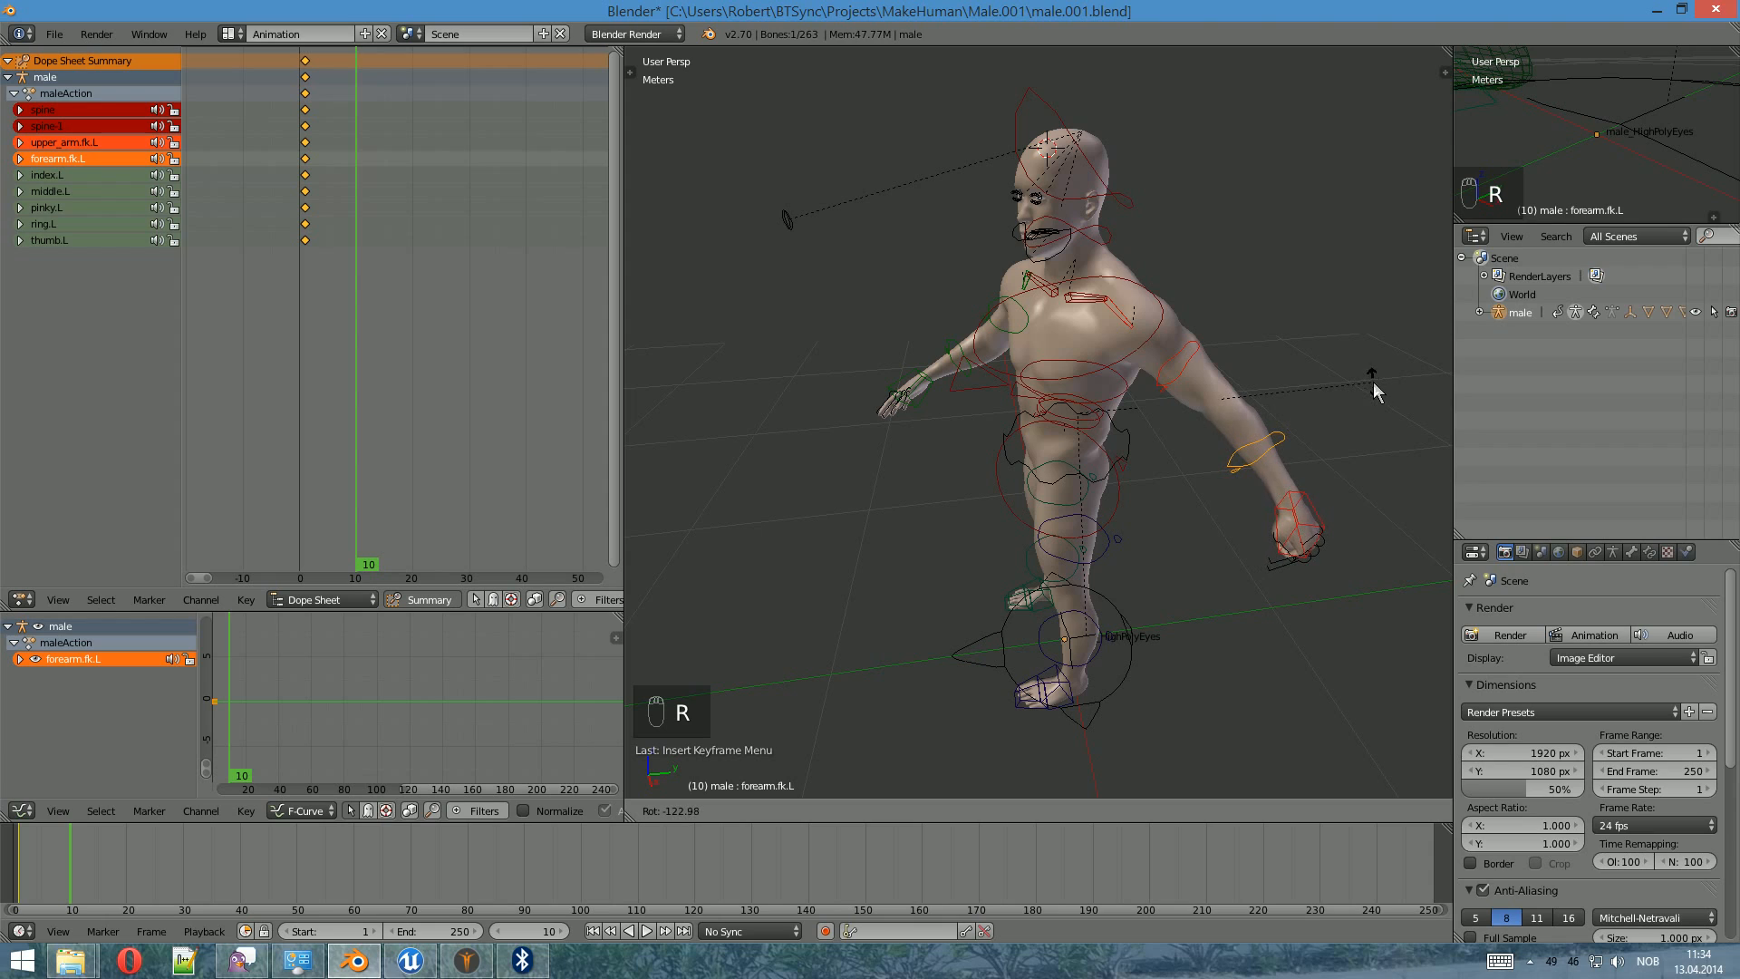
click(1373, 383)
key(i)
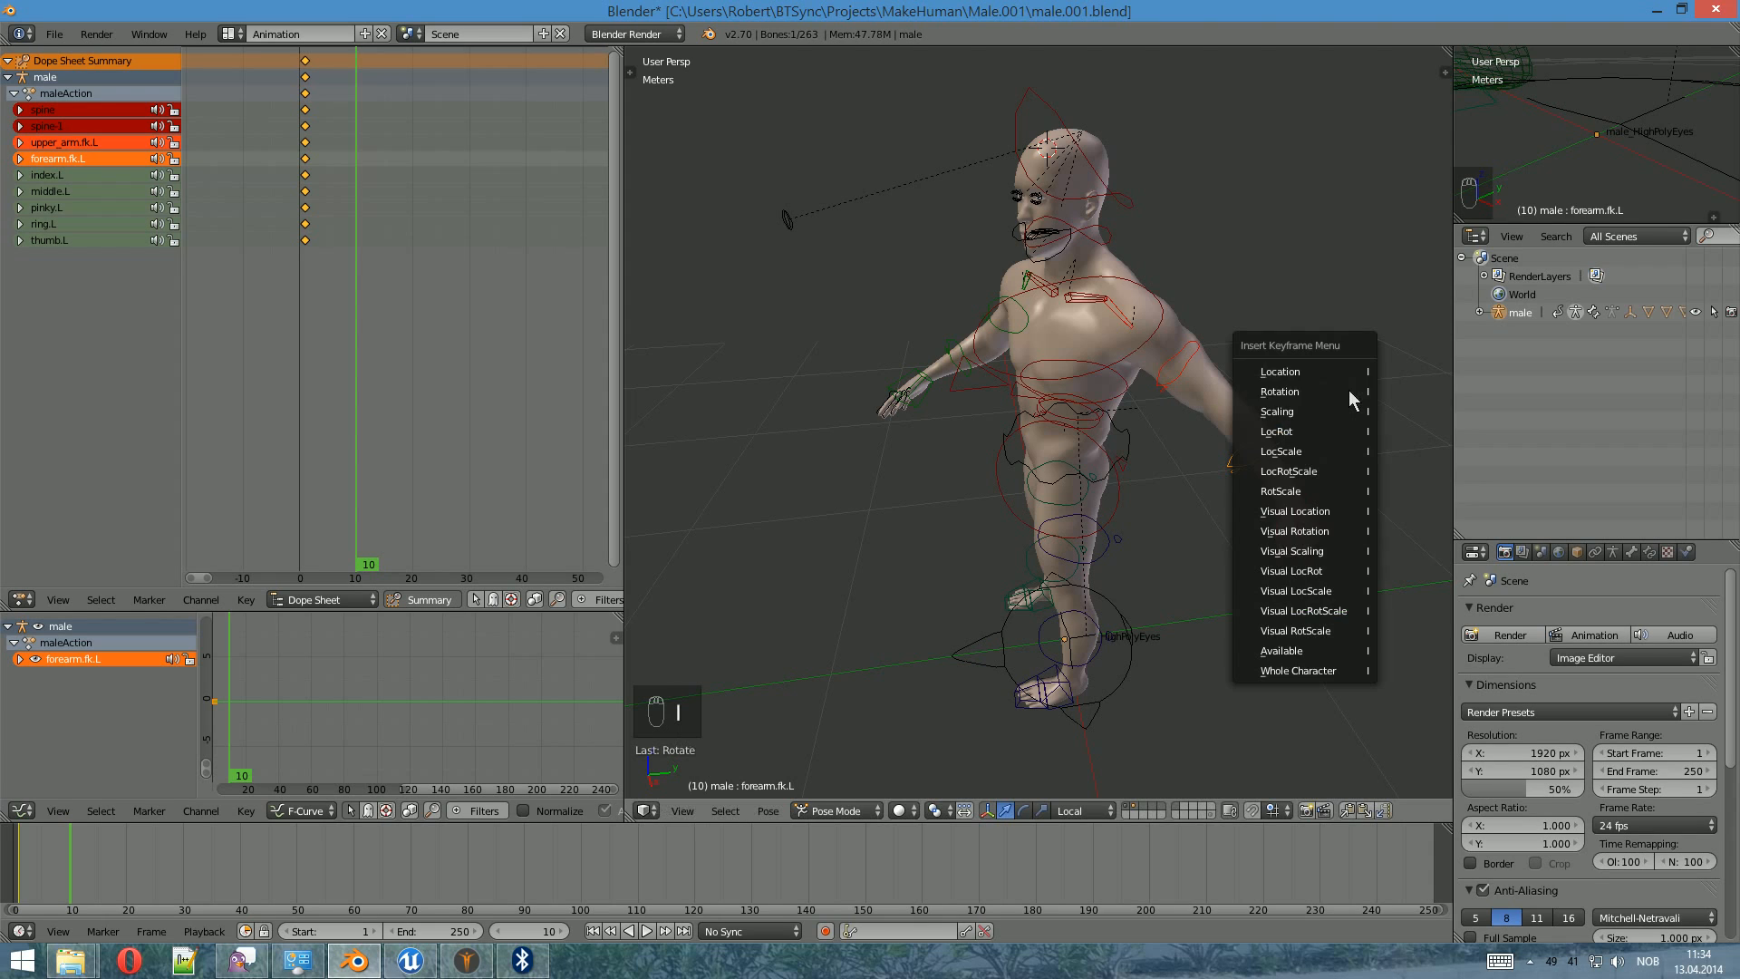
click(1351, 392)
- Swing the left upper arm bone forward by about 121° and insert a Rotation keyframe at frame 10
right_click(1189, 367)
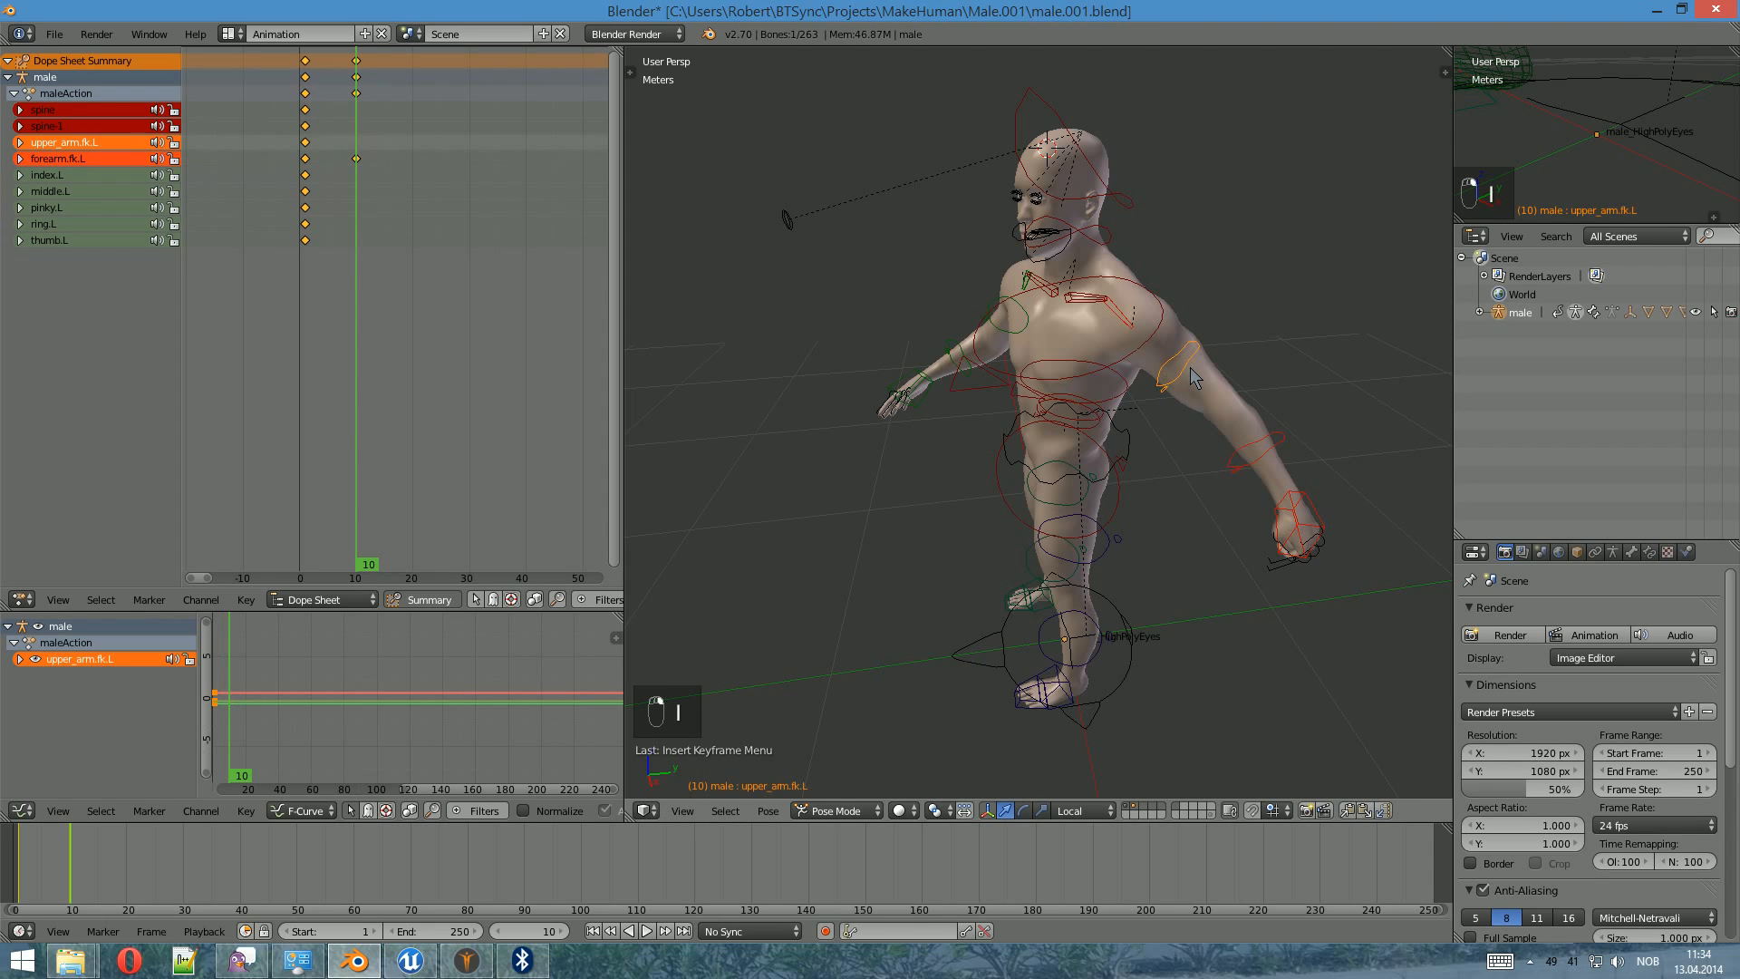
key(r)
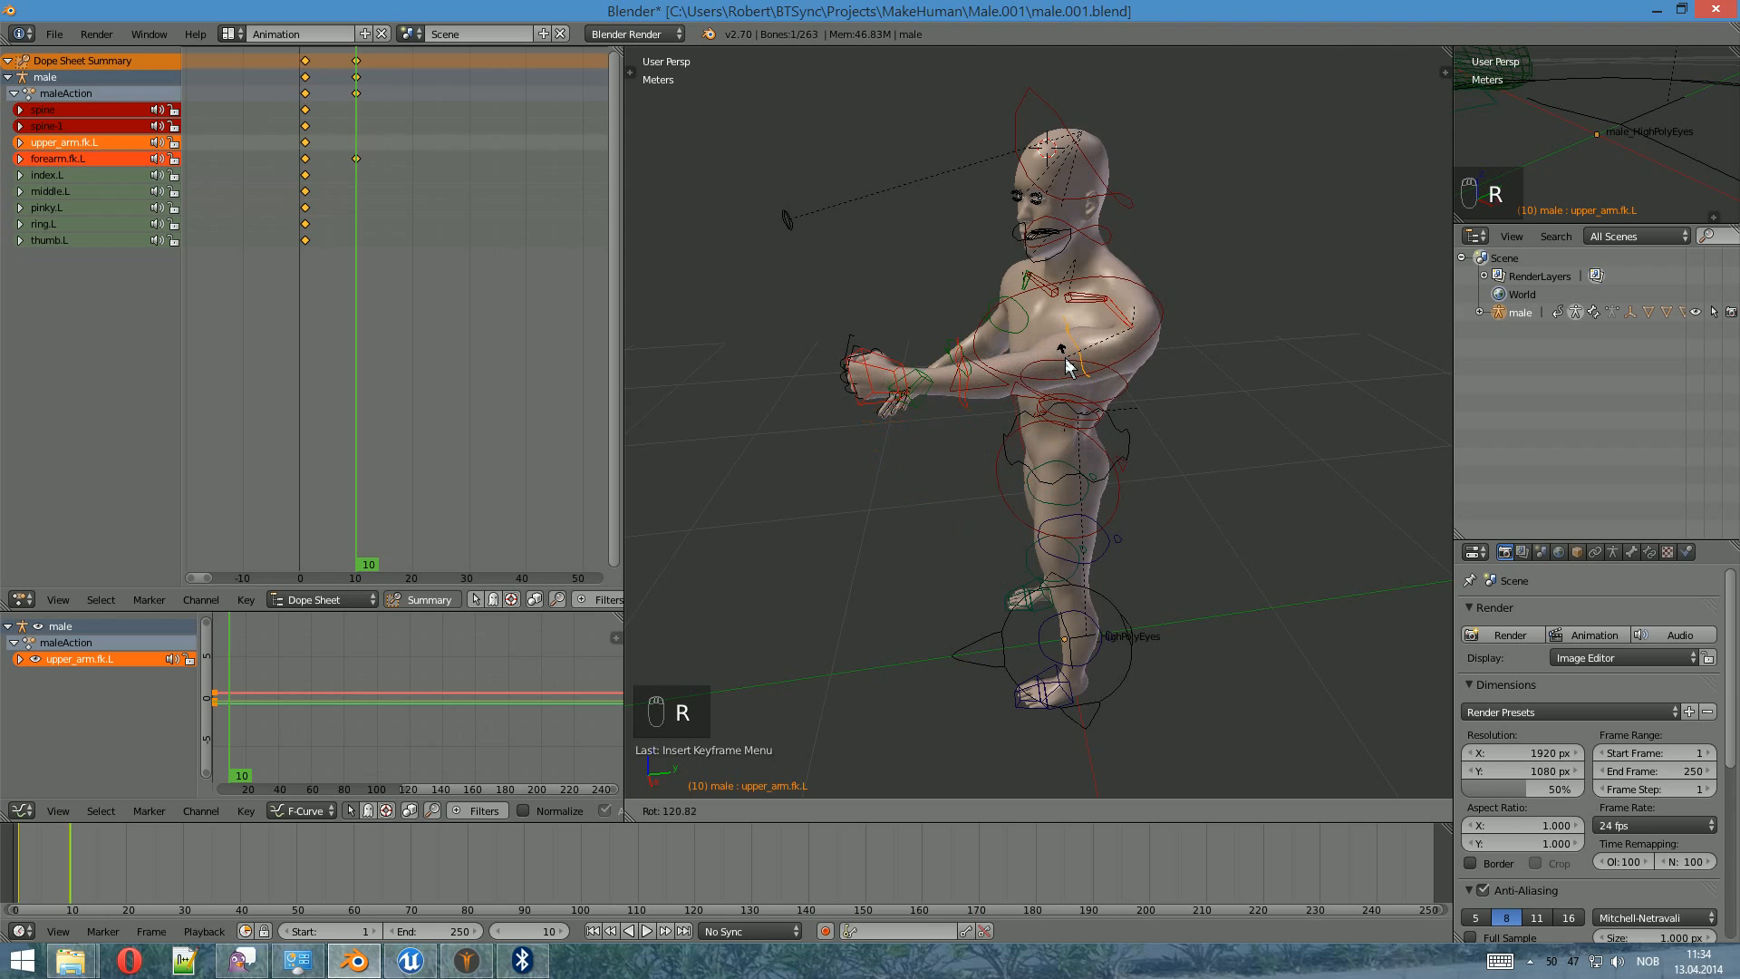
click(1065, 365)
key(i)
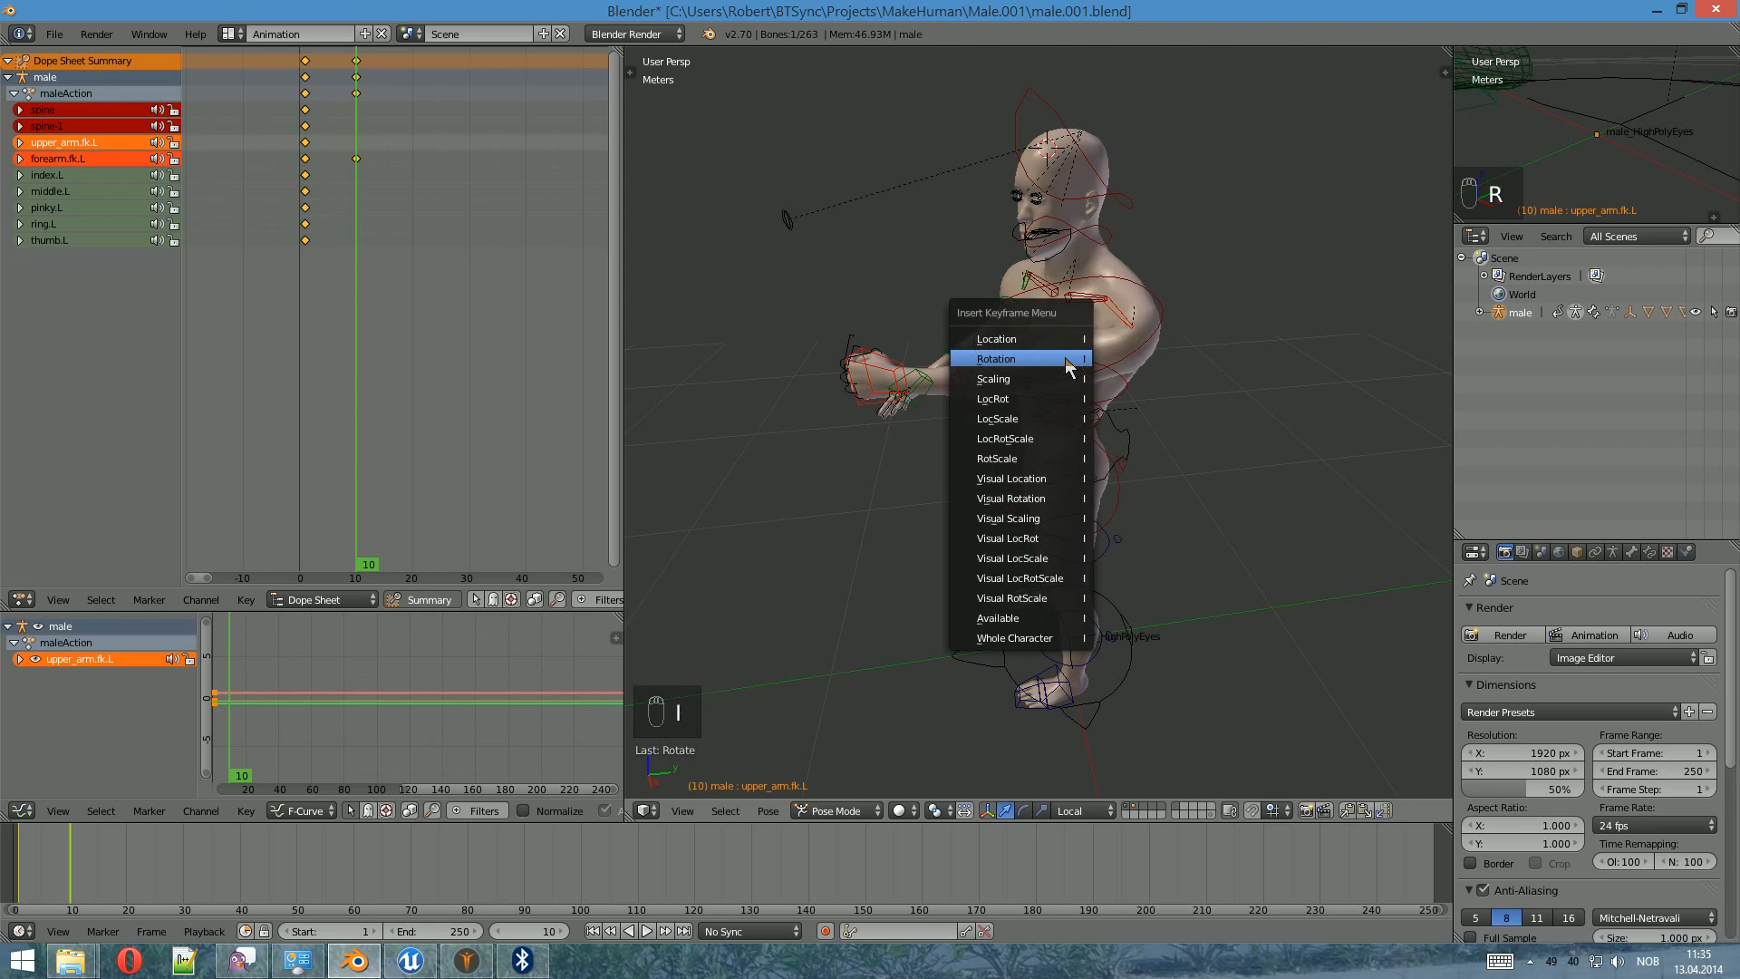
click(1065, 354)
- Twist the spine-1 bone around the global Z axis to turn the torso into the punch and insert a Rotation keyframe at frame 10
middle_drag(1064, 354, 1210, 431)
middle_drag(1023, 496, 1080, 460)
right_click(1097, 469)
middle_drag(1229, 464, 1210, 487)
key(r)
key(z)
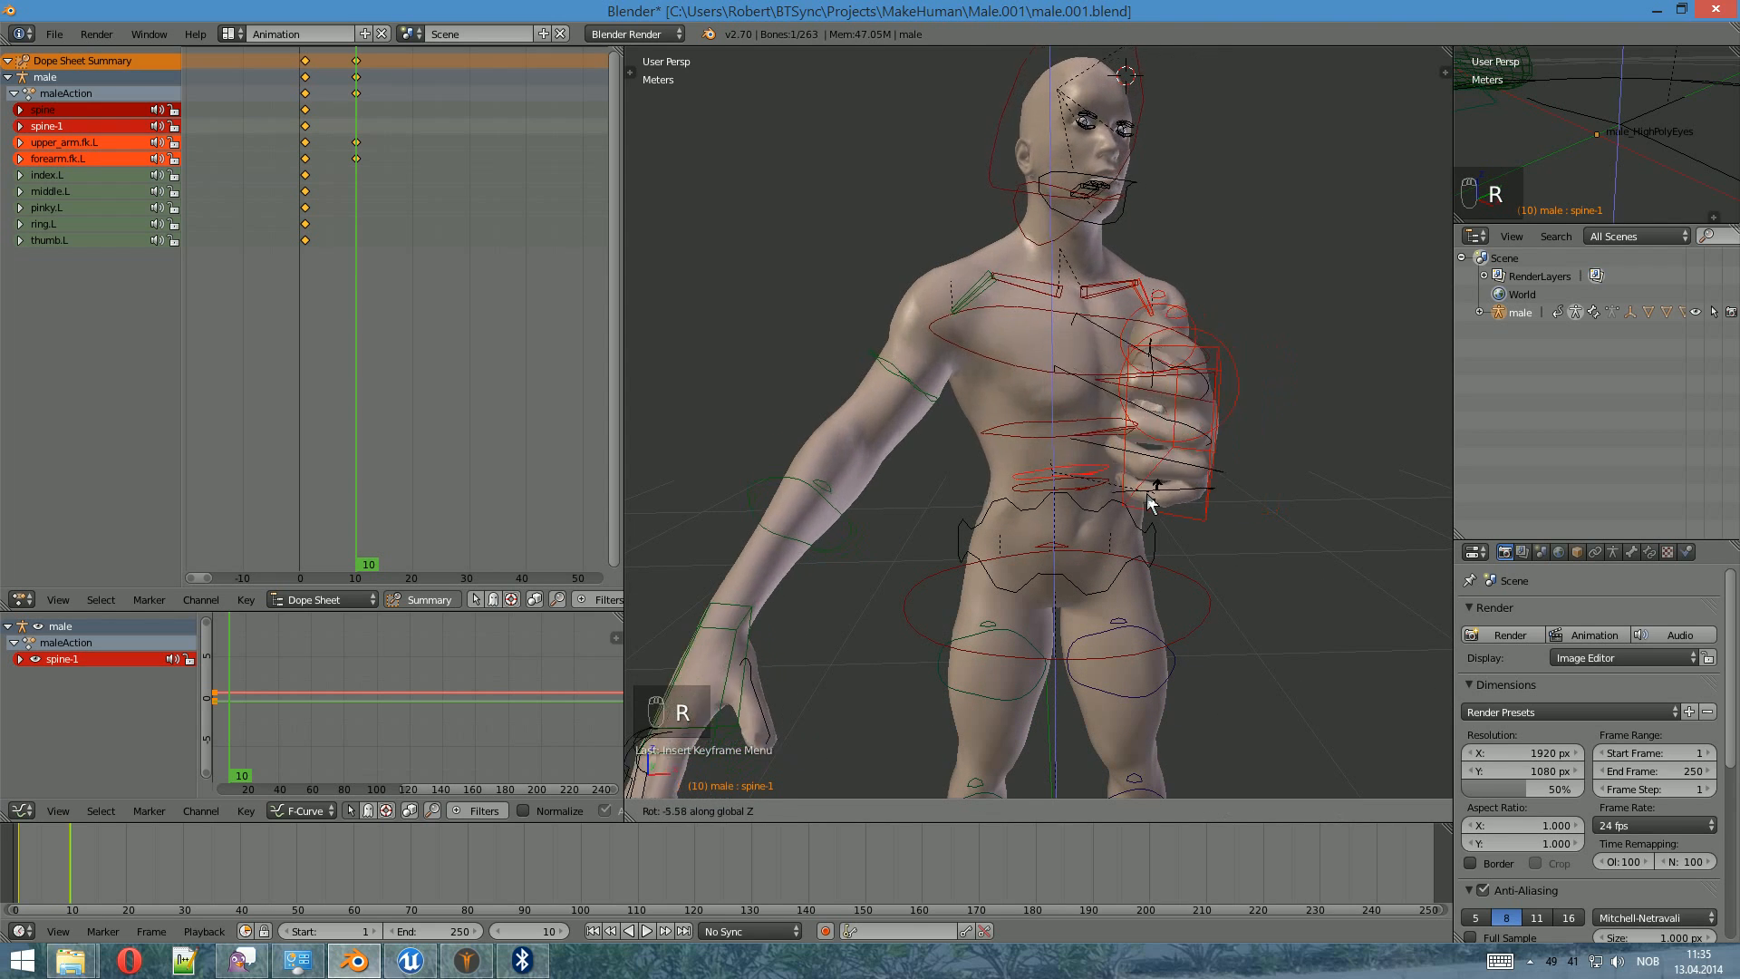
click(1085, 503)
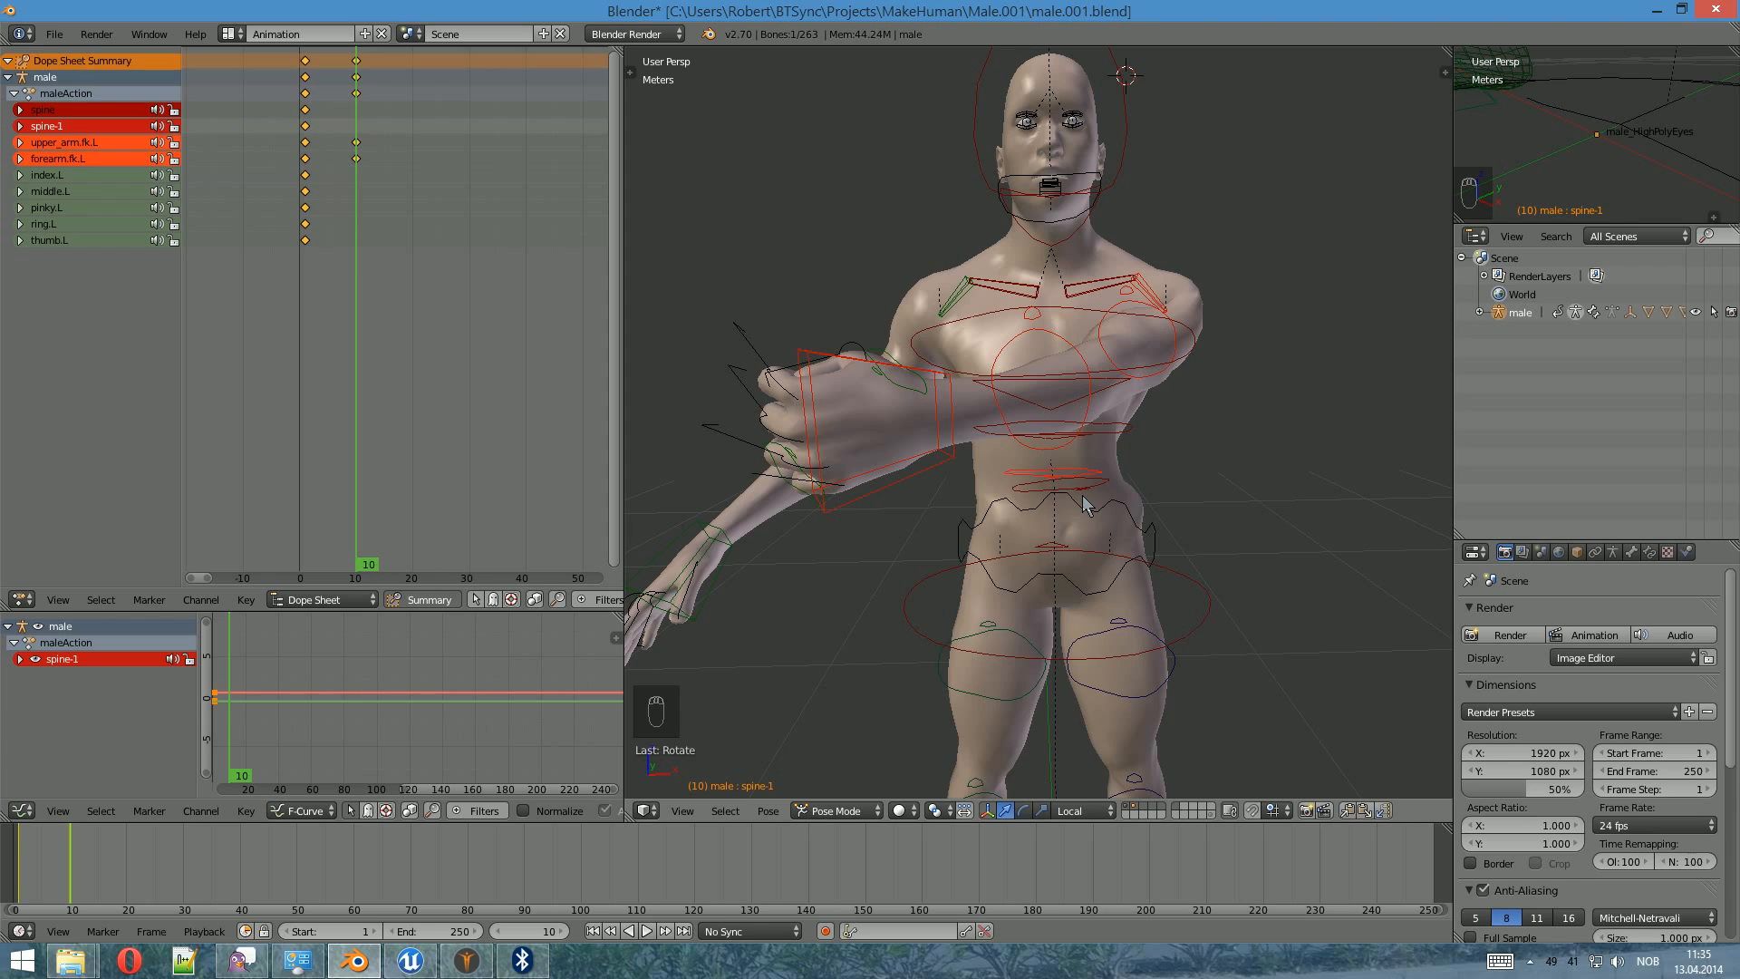
key(i)
click(1085, 496)
- Rotate the spine bone about -3.6° around the global Z axis and insert a Rotation keyframe at frame 10
right_click(1087, 494)
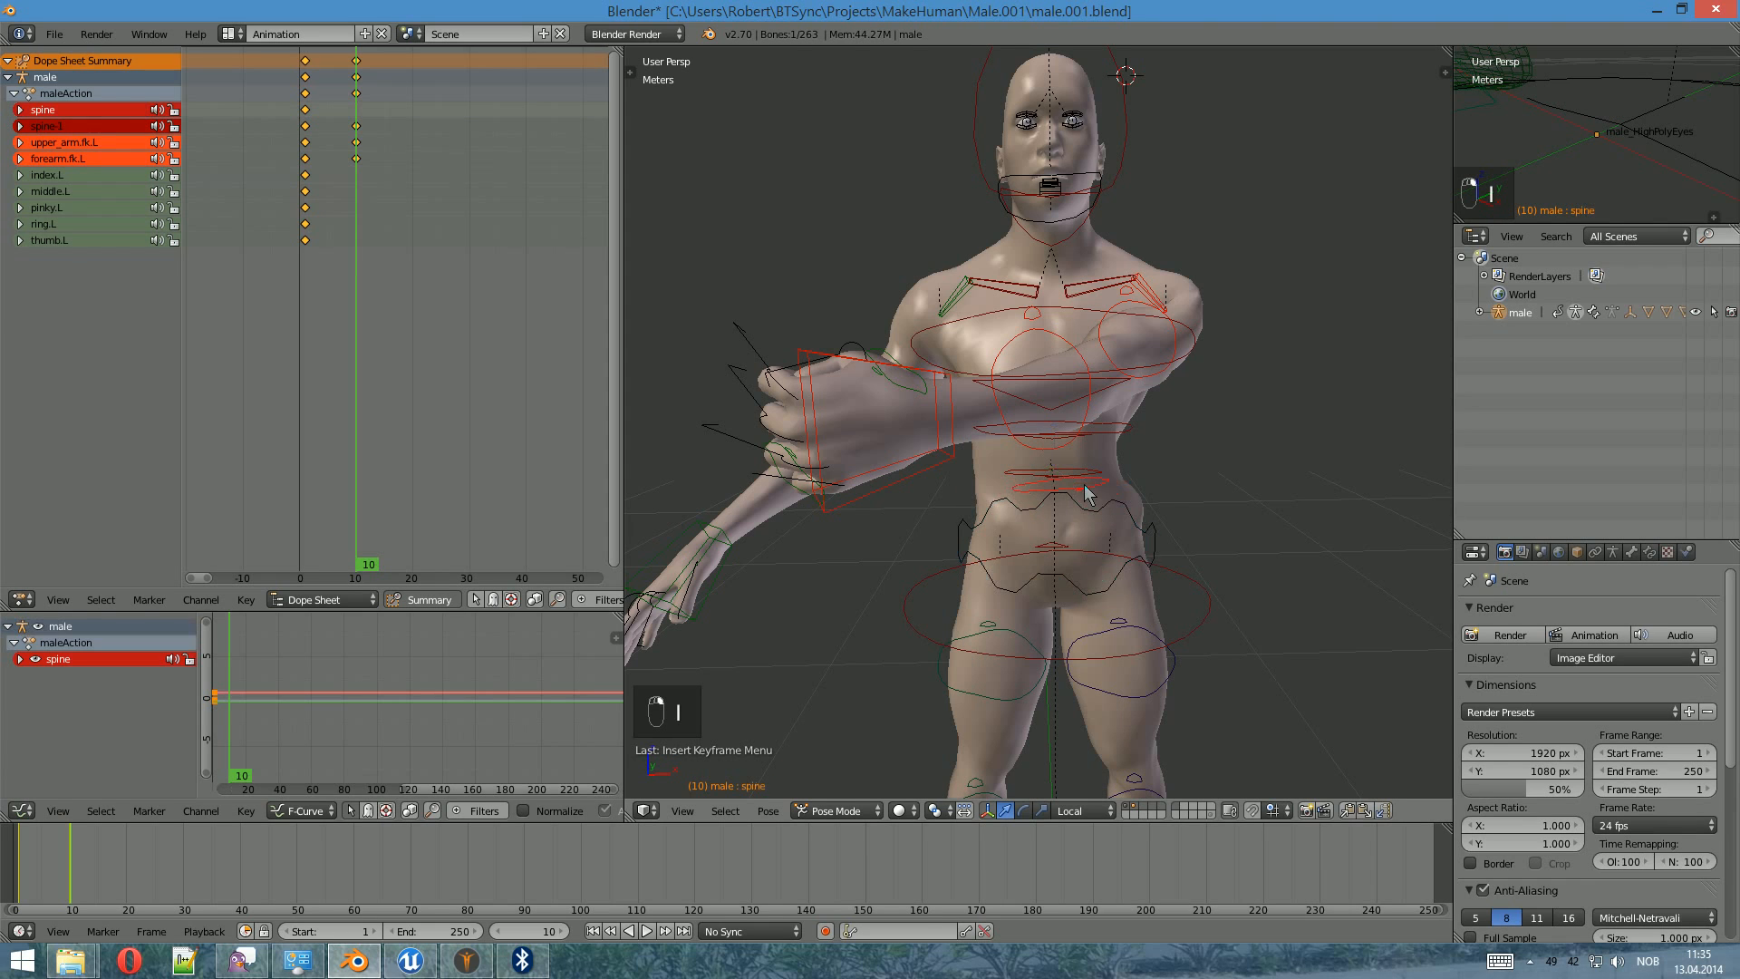
key(r)
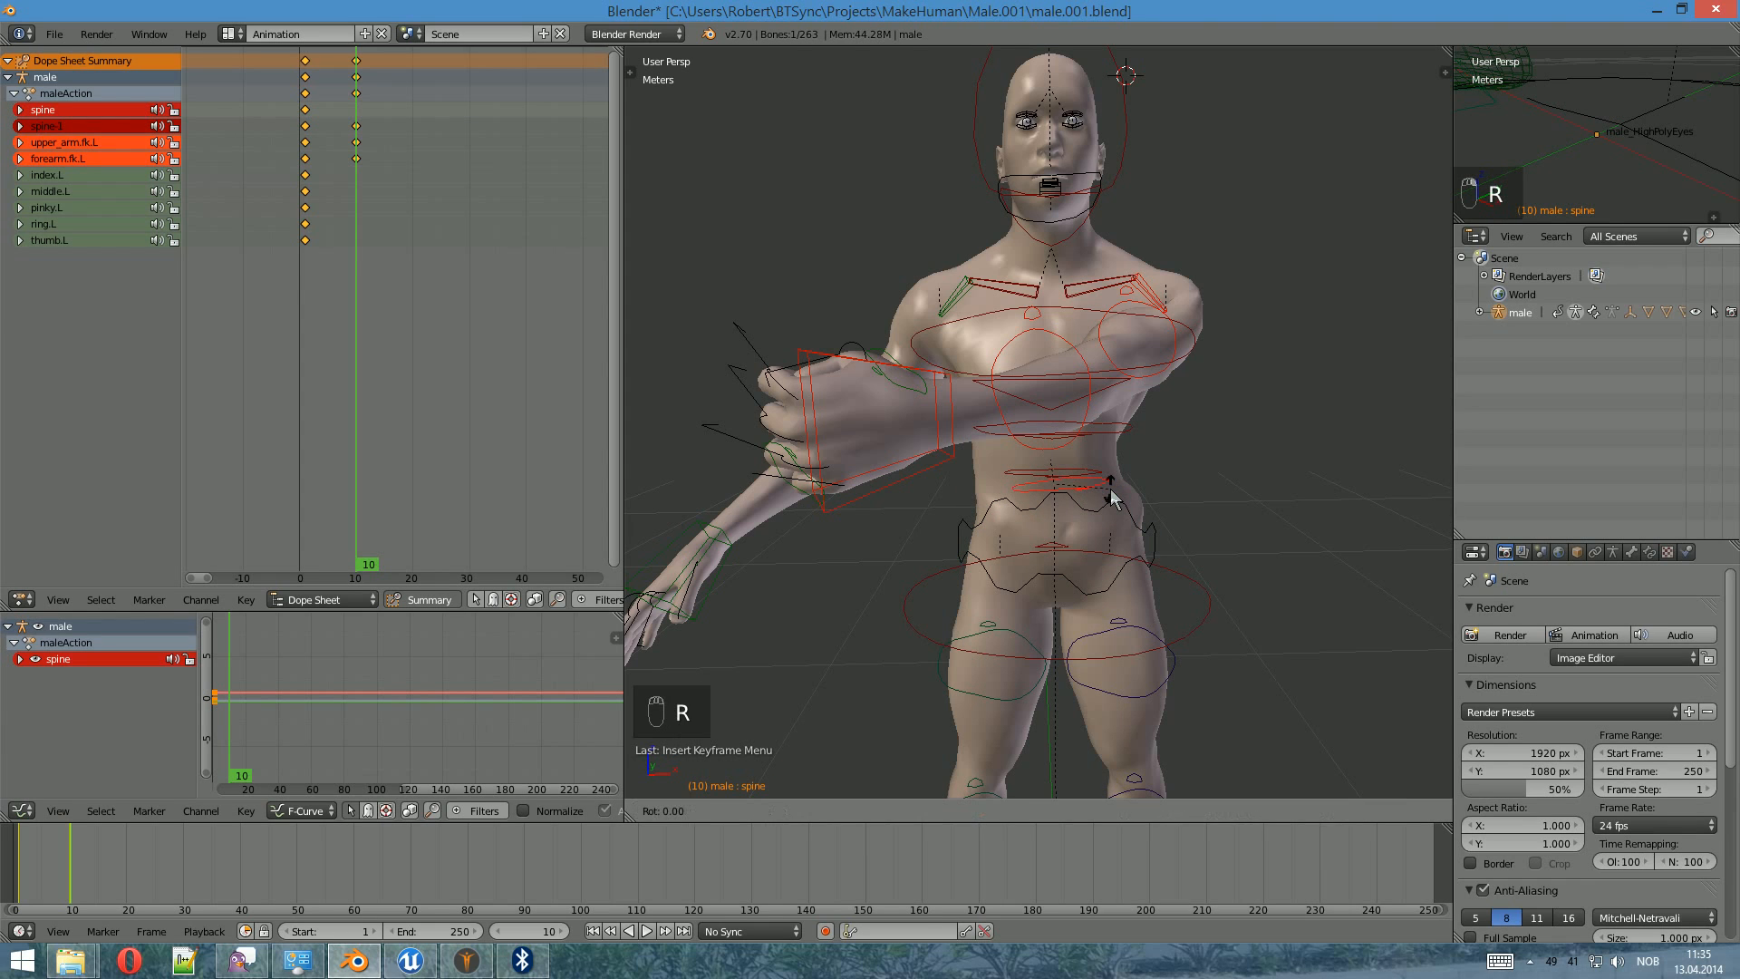
key(z)
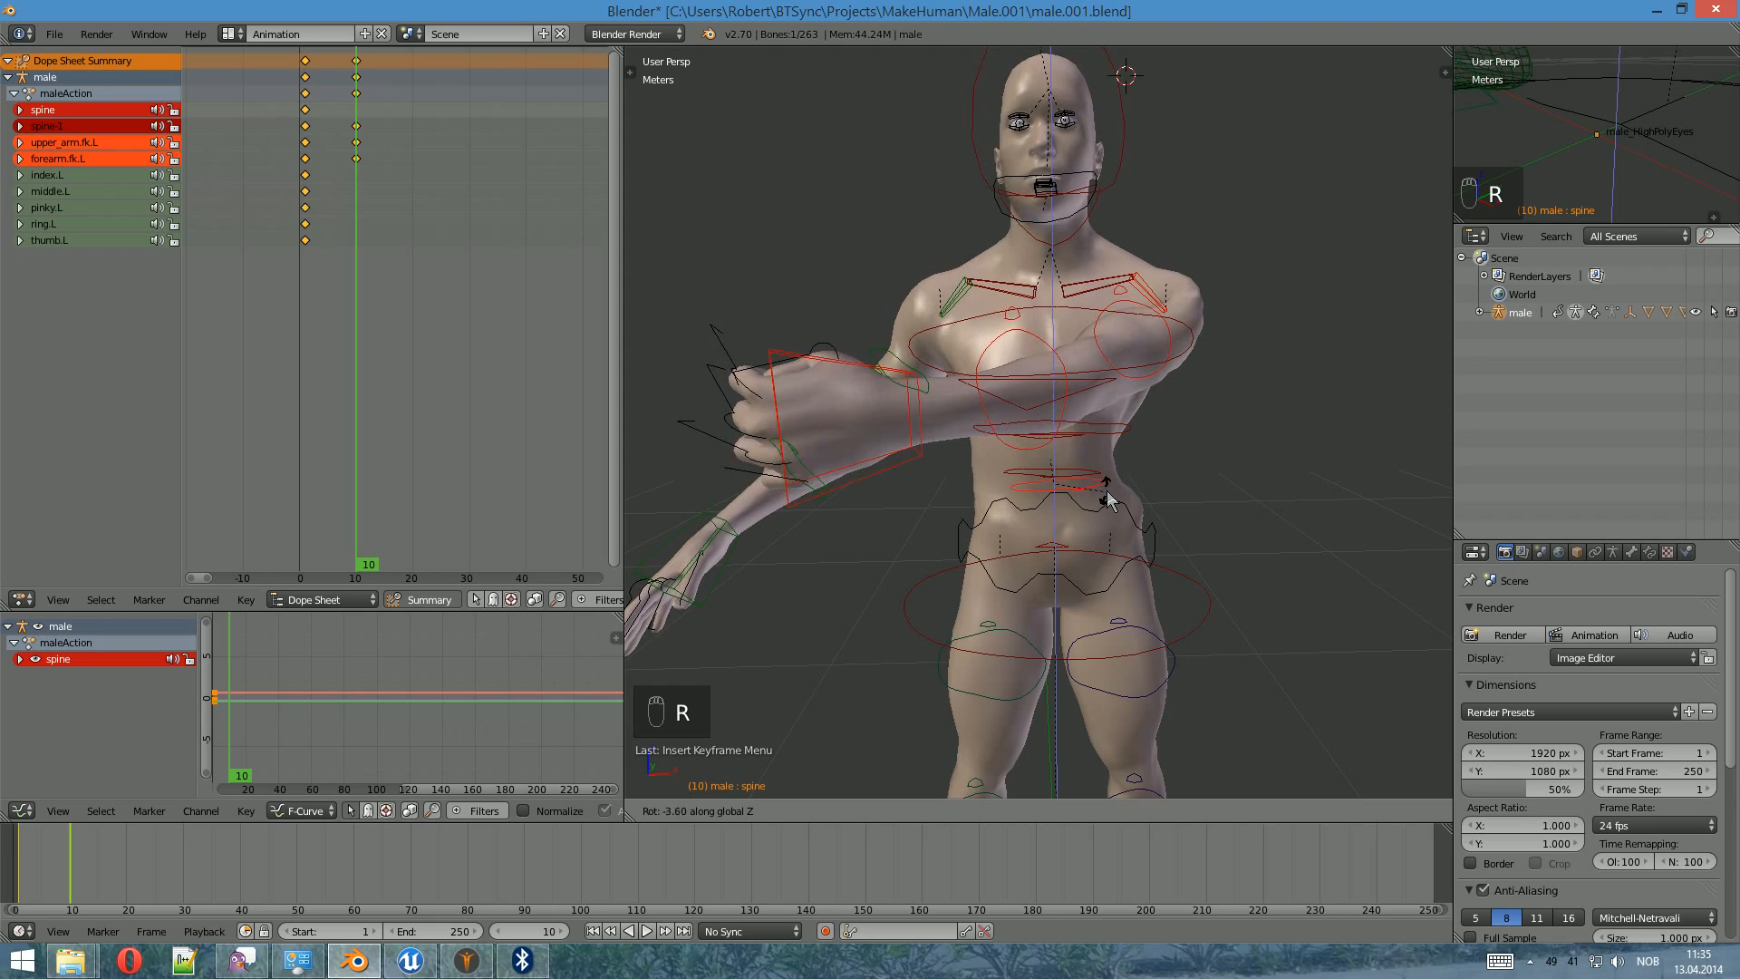
click(1105, 492)
click(1105, 492)
key(i)
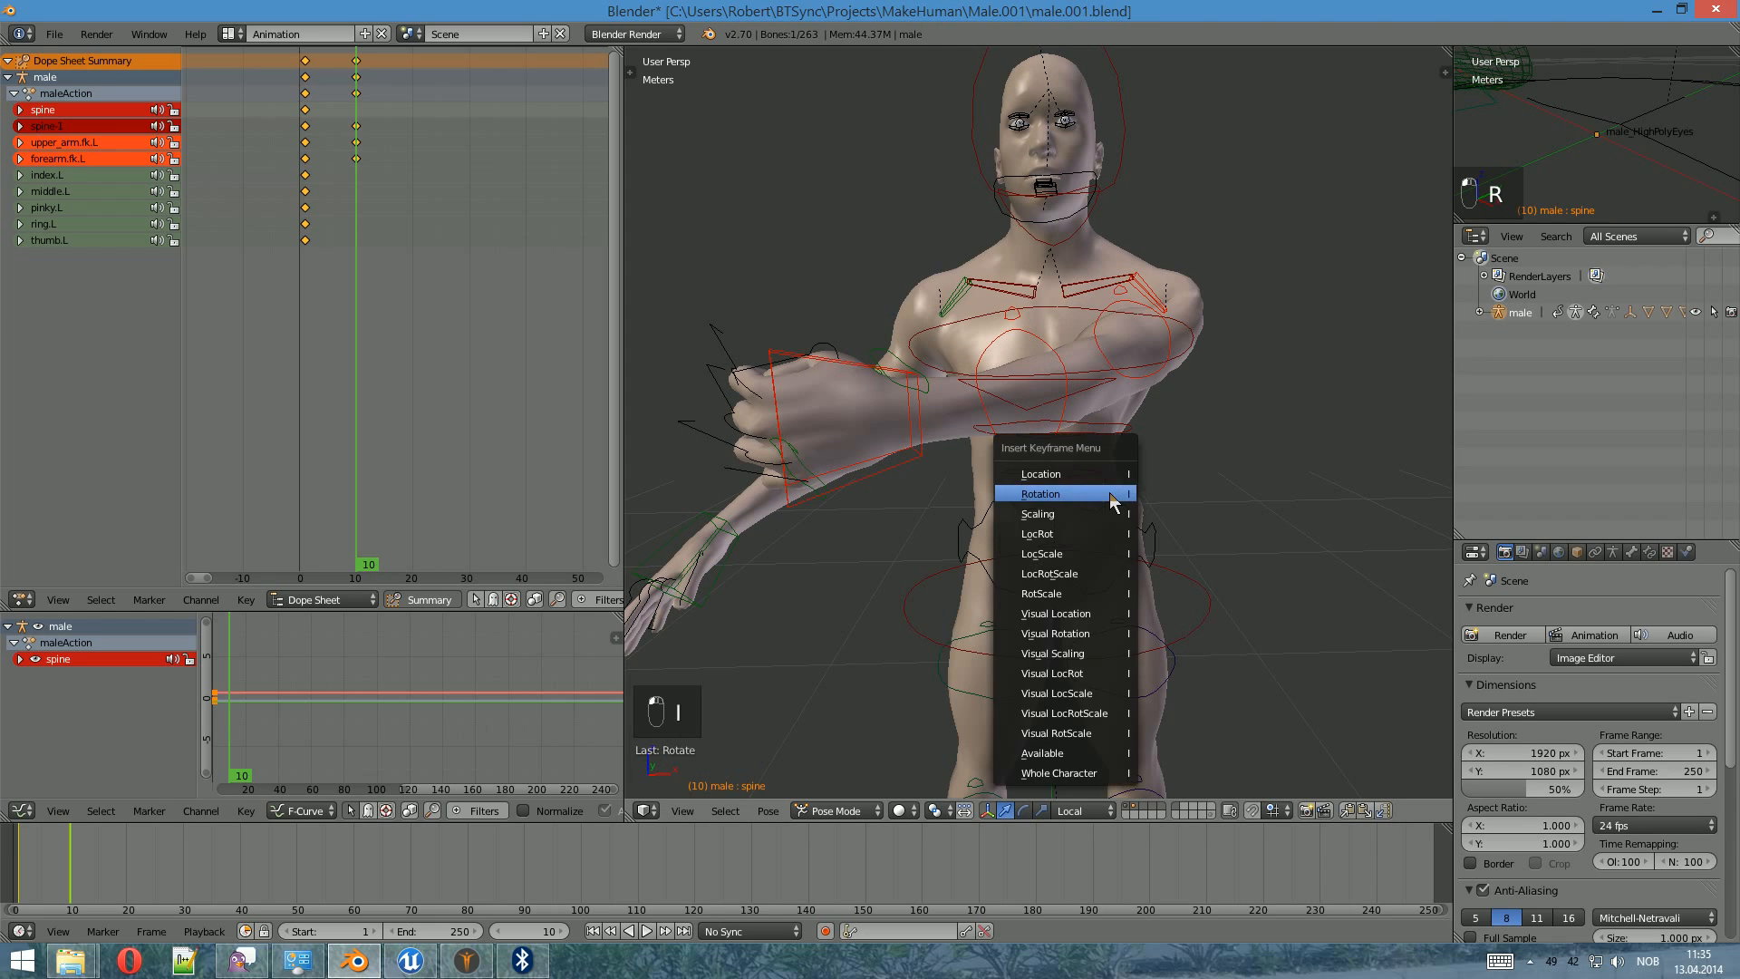
click(1111, 497)
- Fine-tune the spine-1 bone's twist around the global Z axis and update its Rotation keyframe at frame 10
right_click(1083, 488)
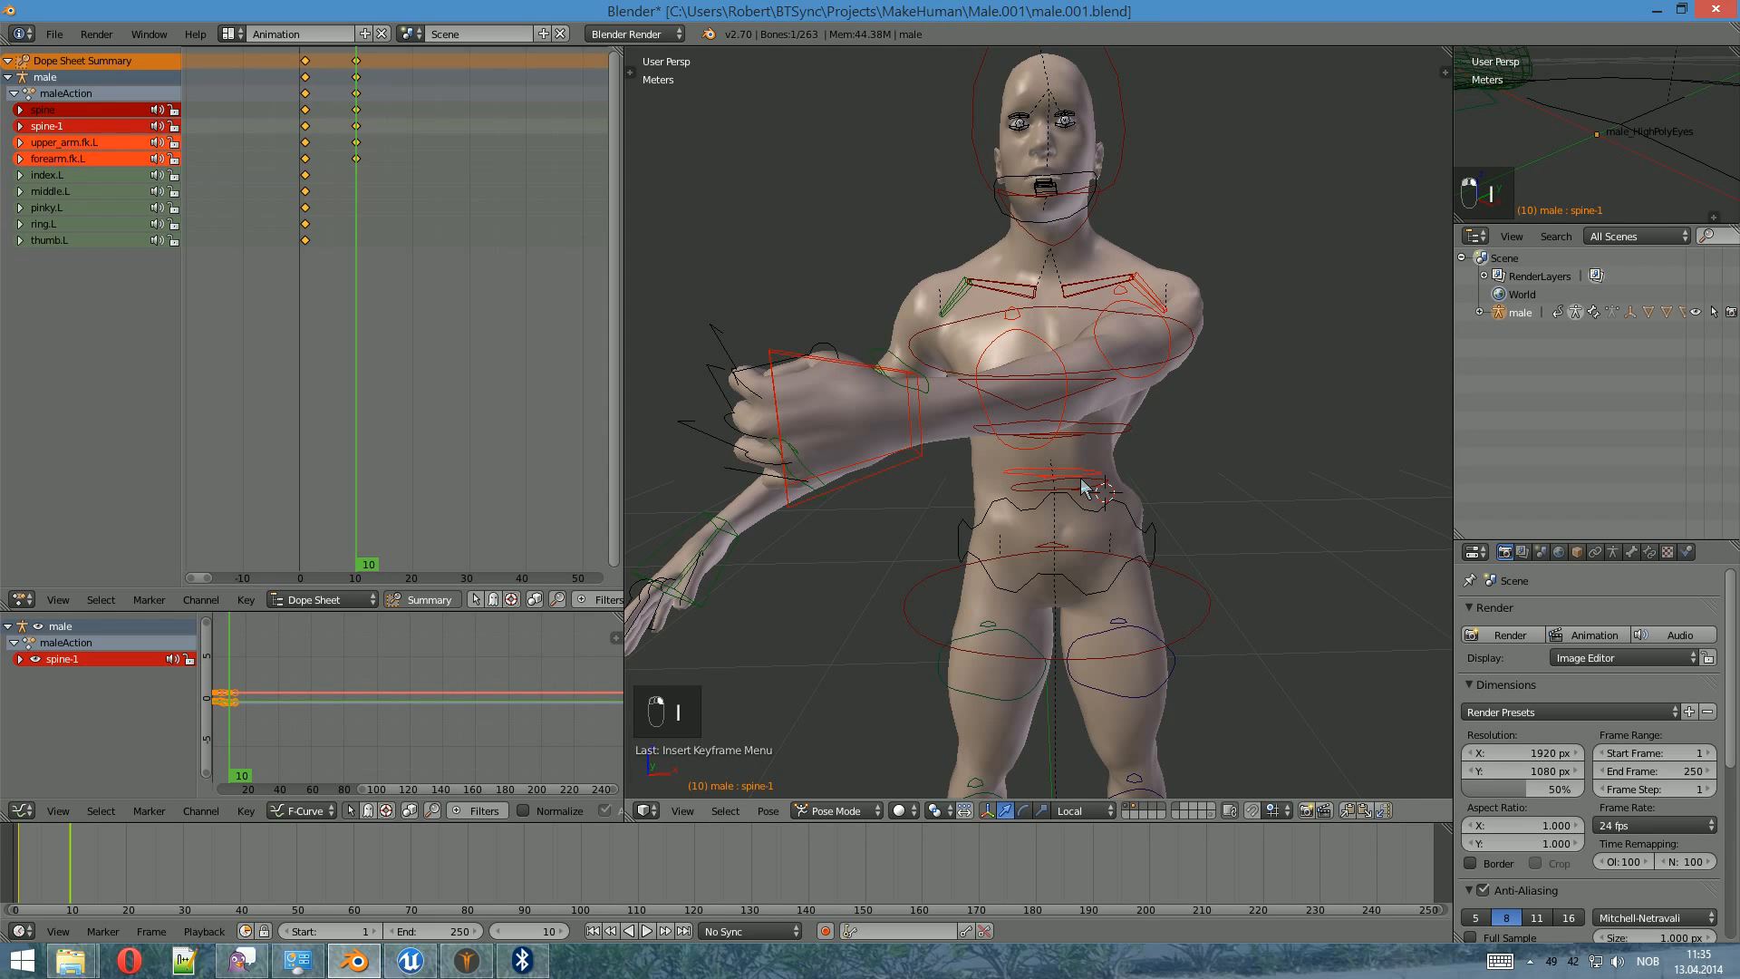
key(r)
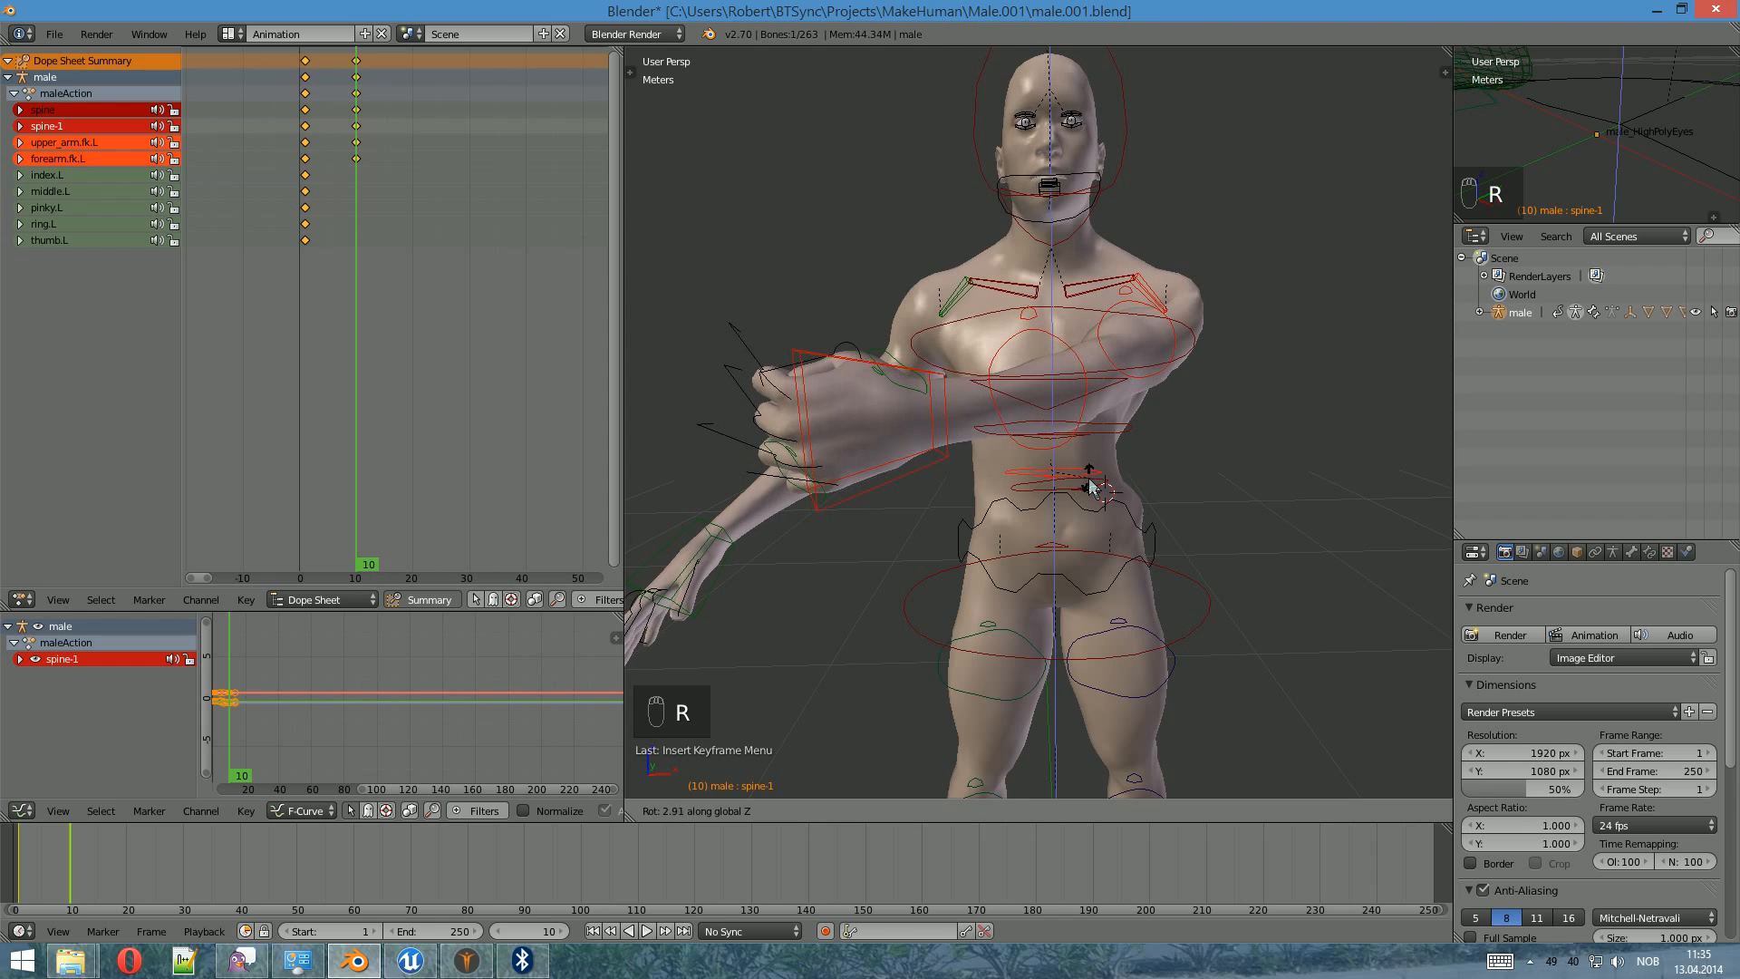
click(1101, 490)
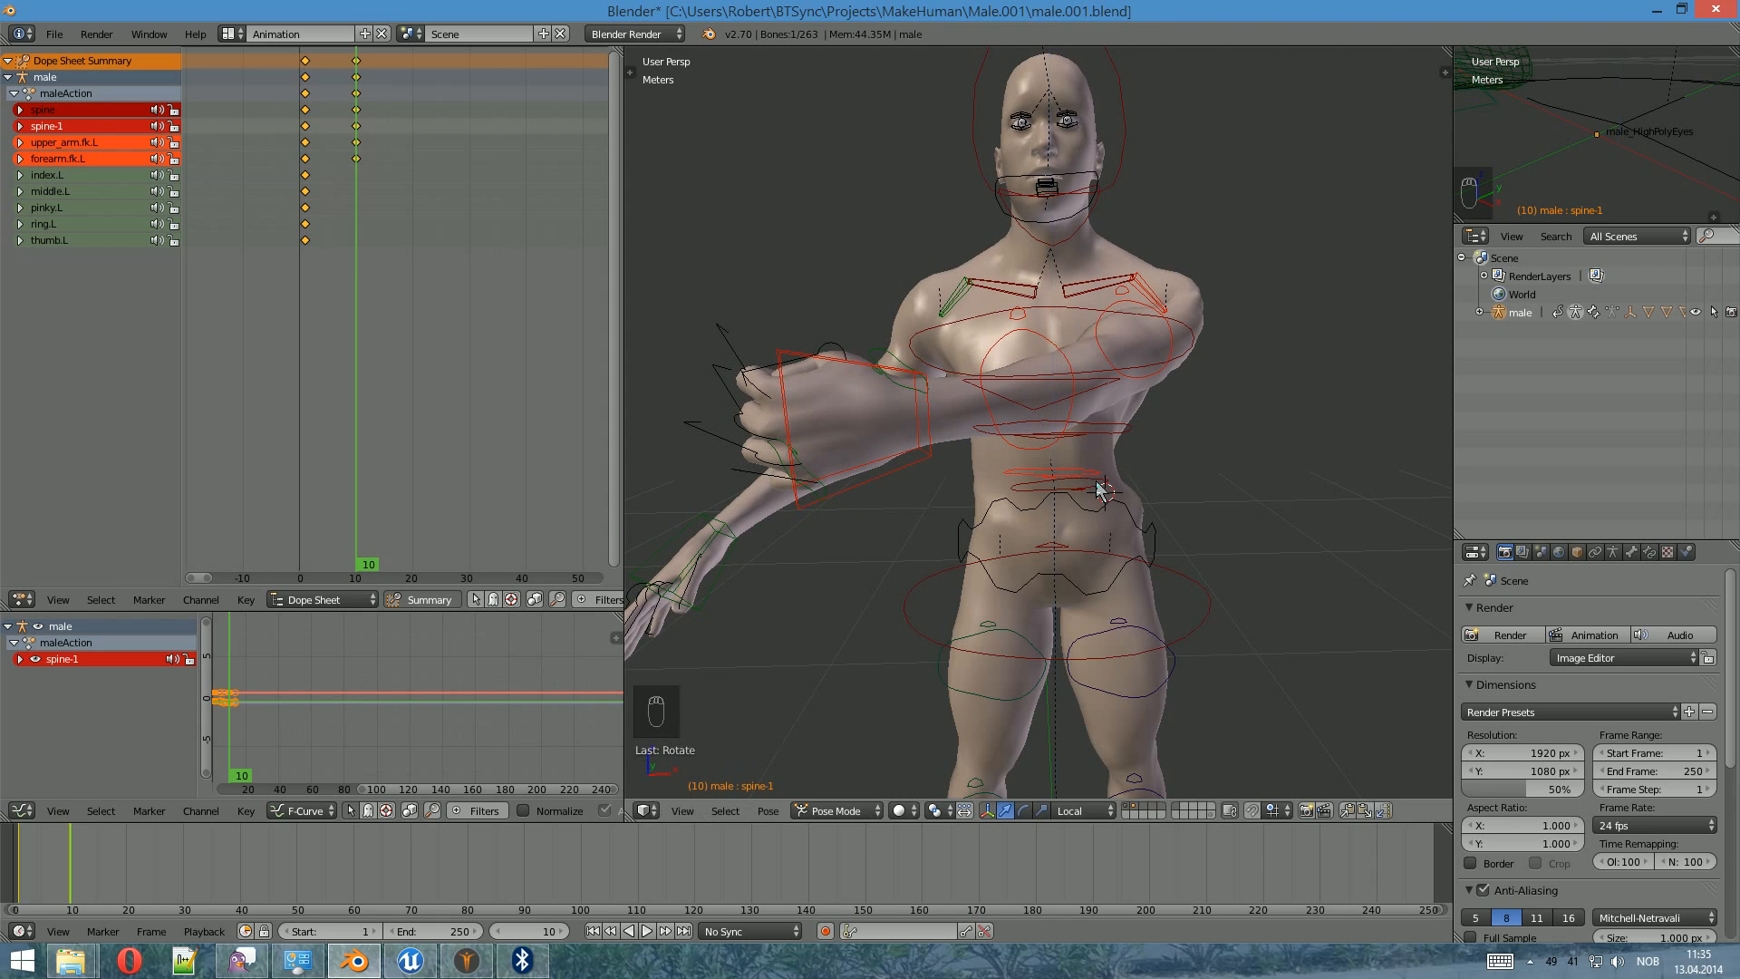
key(i)
click(1107, 481)
- Rotate the left upper arm bone by about -39° and update its Rotation keyframe at frame 10
middle_drag(1197, 498, 1133, 485)
right_click(1057, 412)
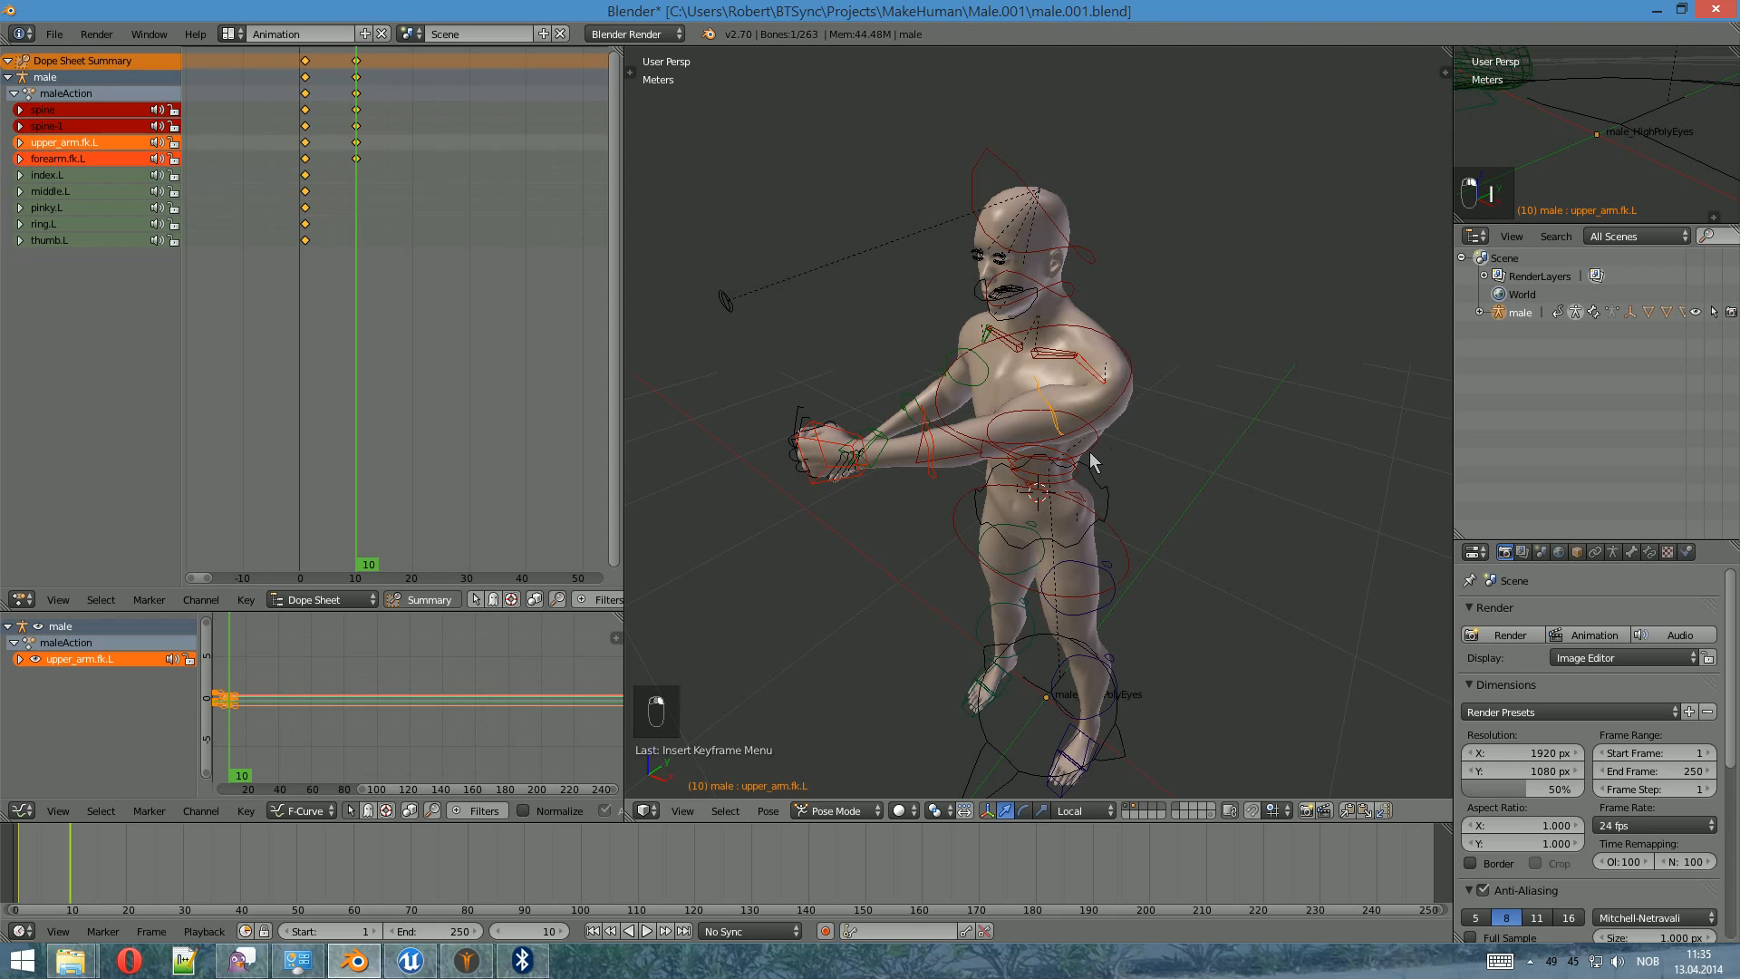
key(r)
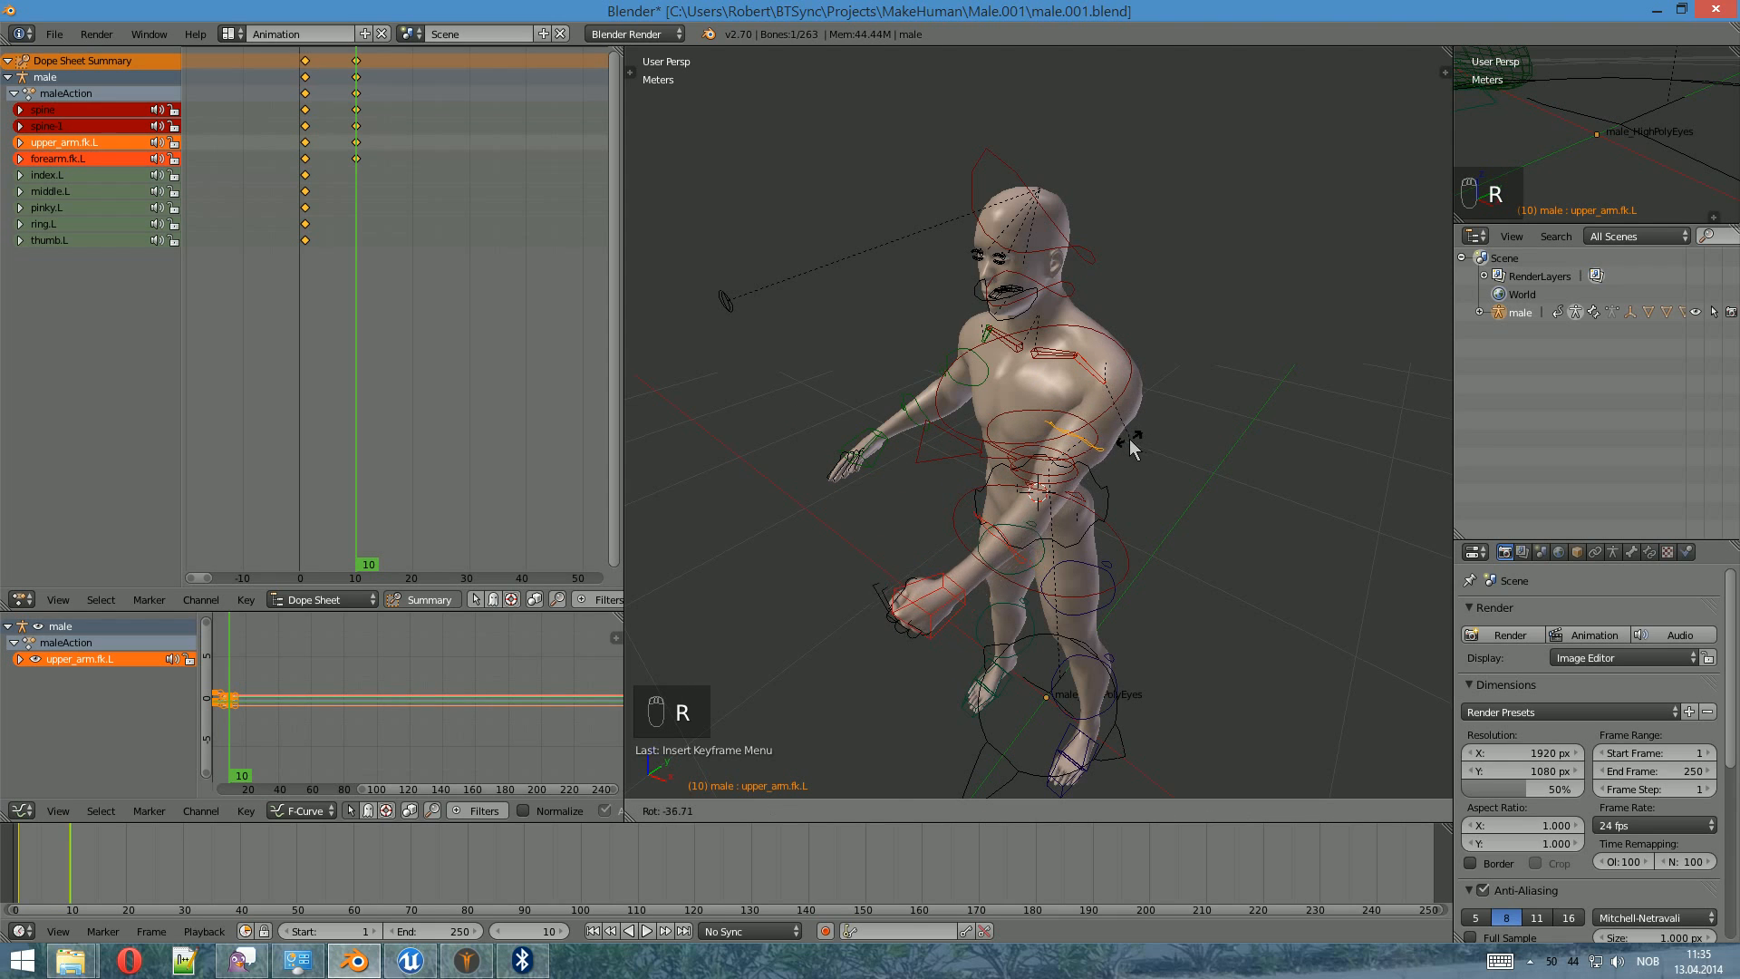
click(1128, 438)
key(i)
click(1134, 447)
- Raise the left upper arm about 19°, turn it about 20° around global Z, and update its Rotation keyframe at frame 10
middle_drag(1142, 486, 1077, 458)
key(r)
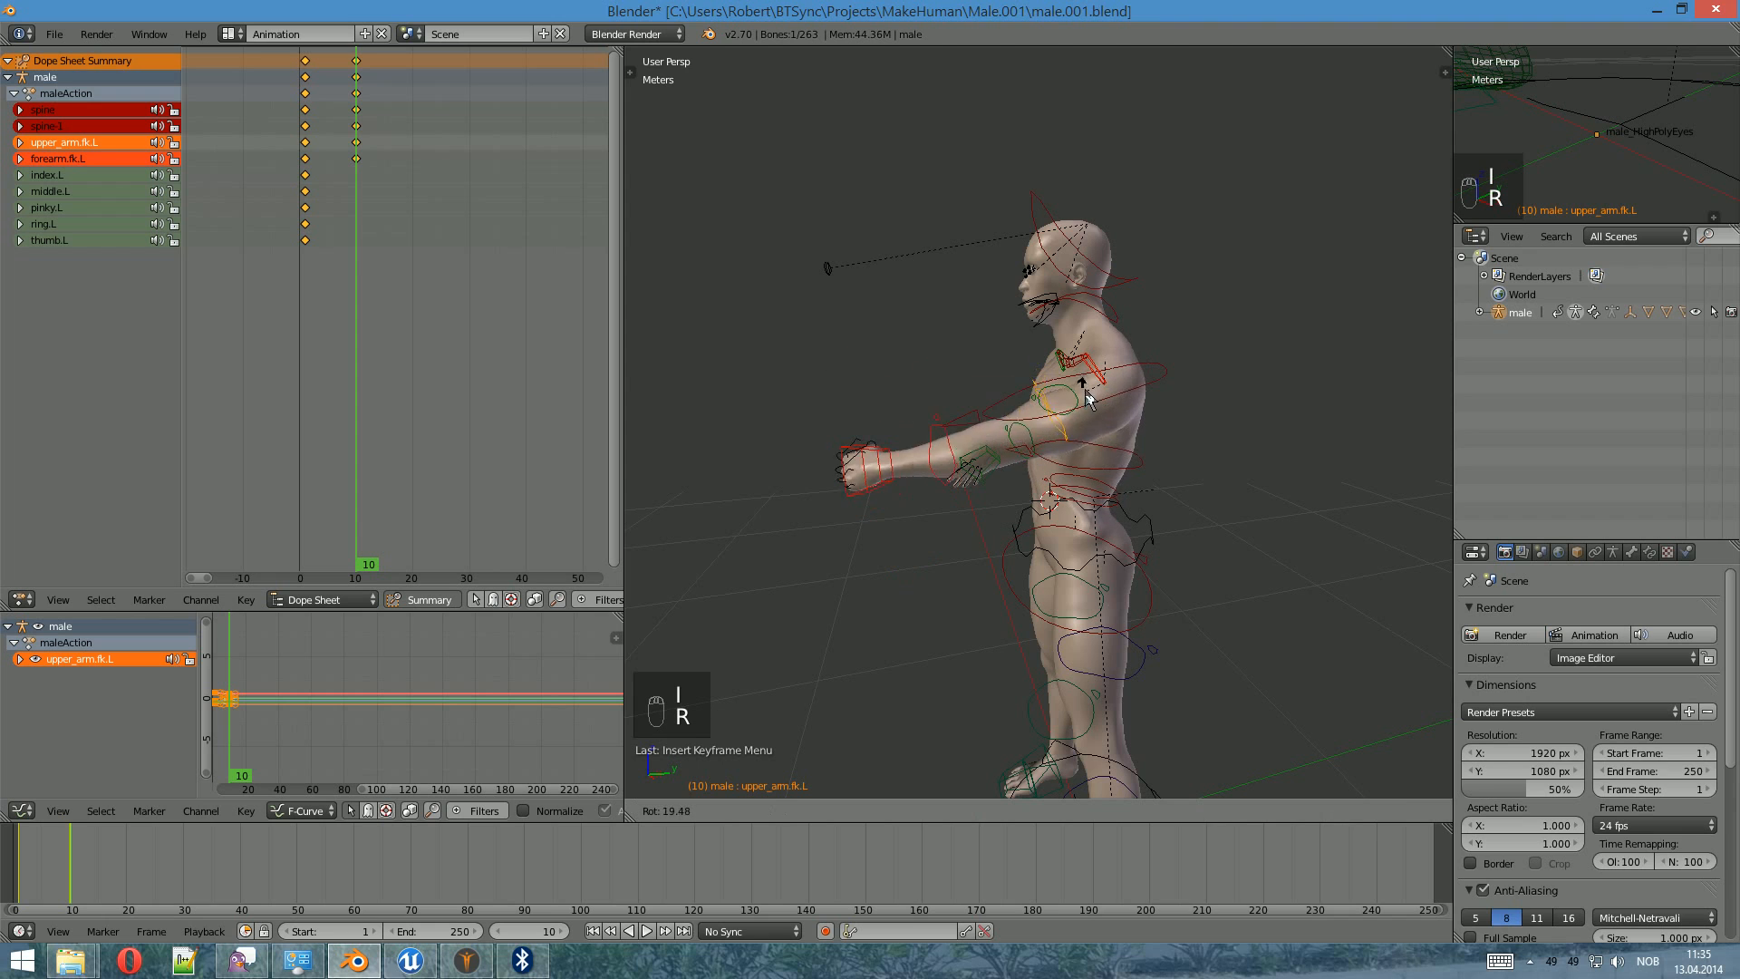
click(1091, 391)
middle_drag(1090, 392, 1257, 502)
key(r)
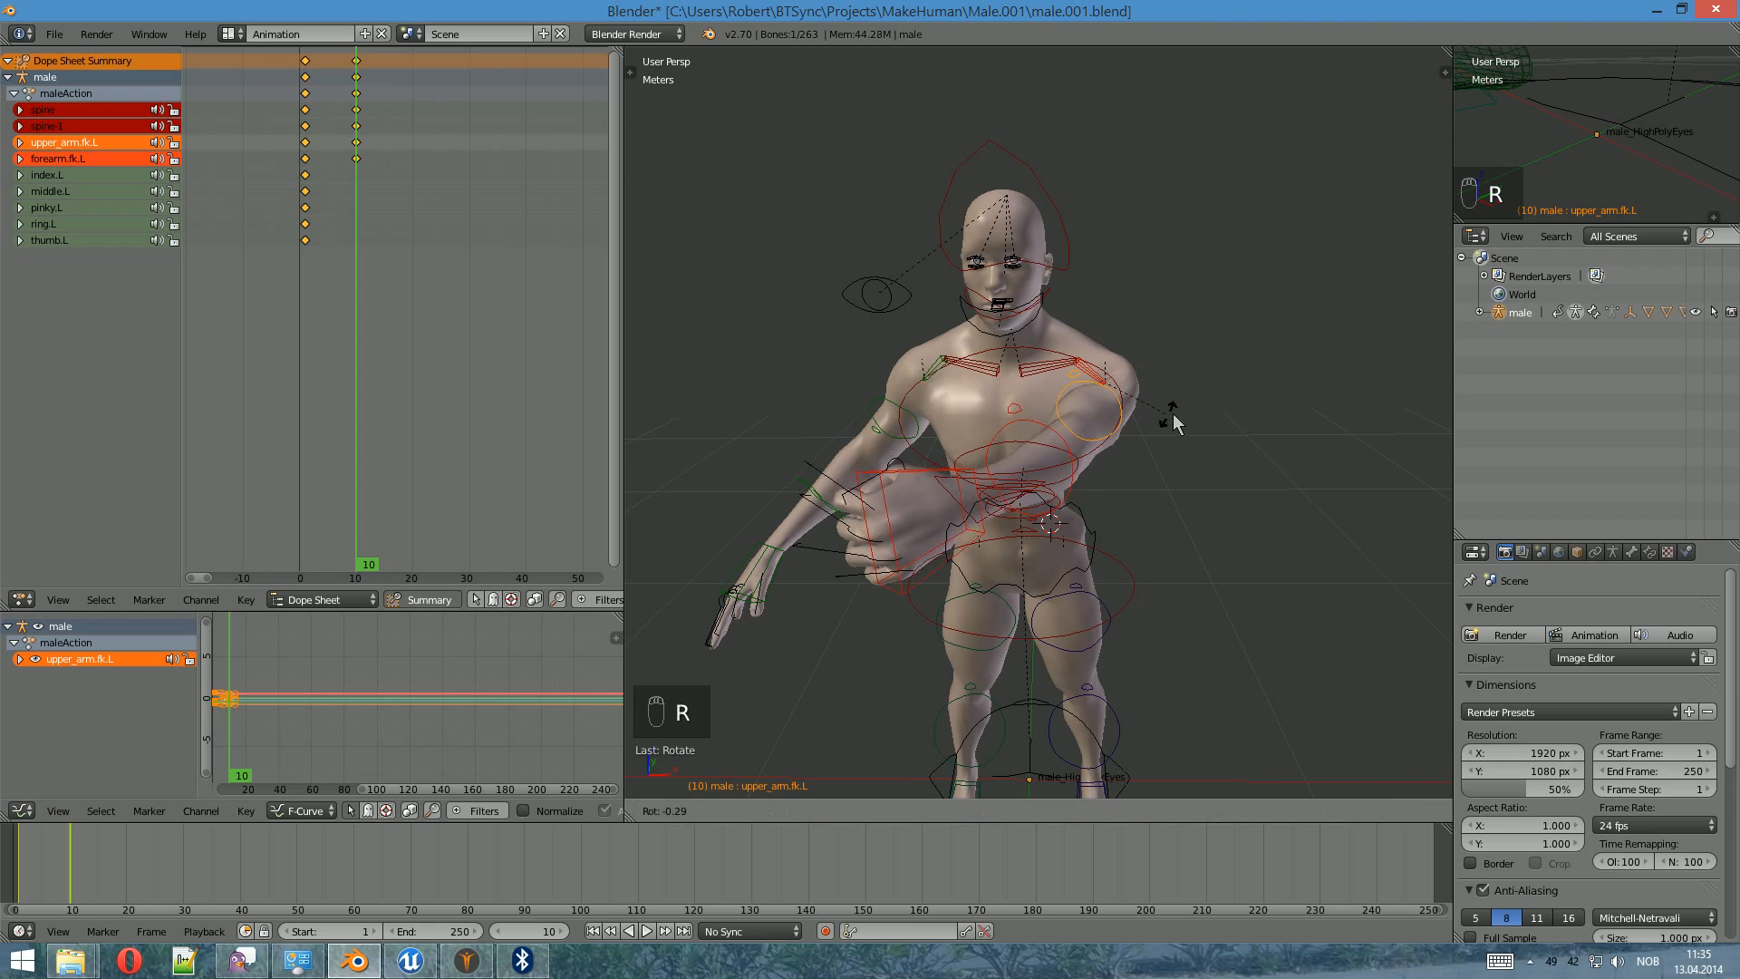
key(z)
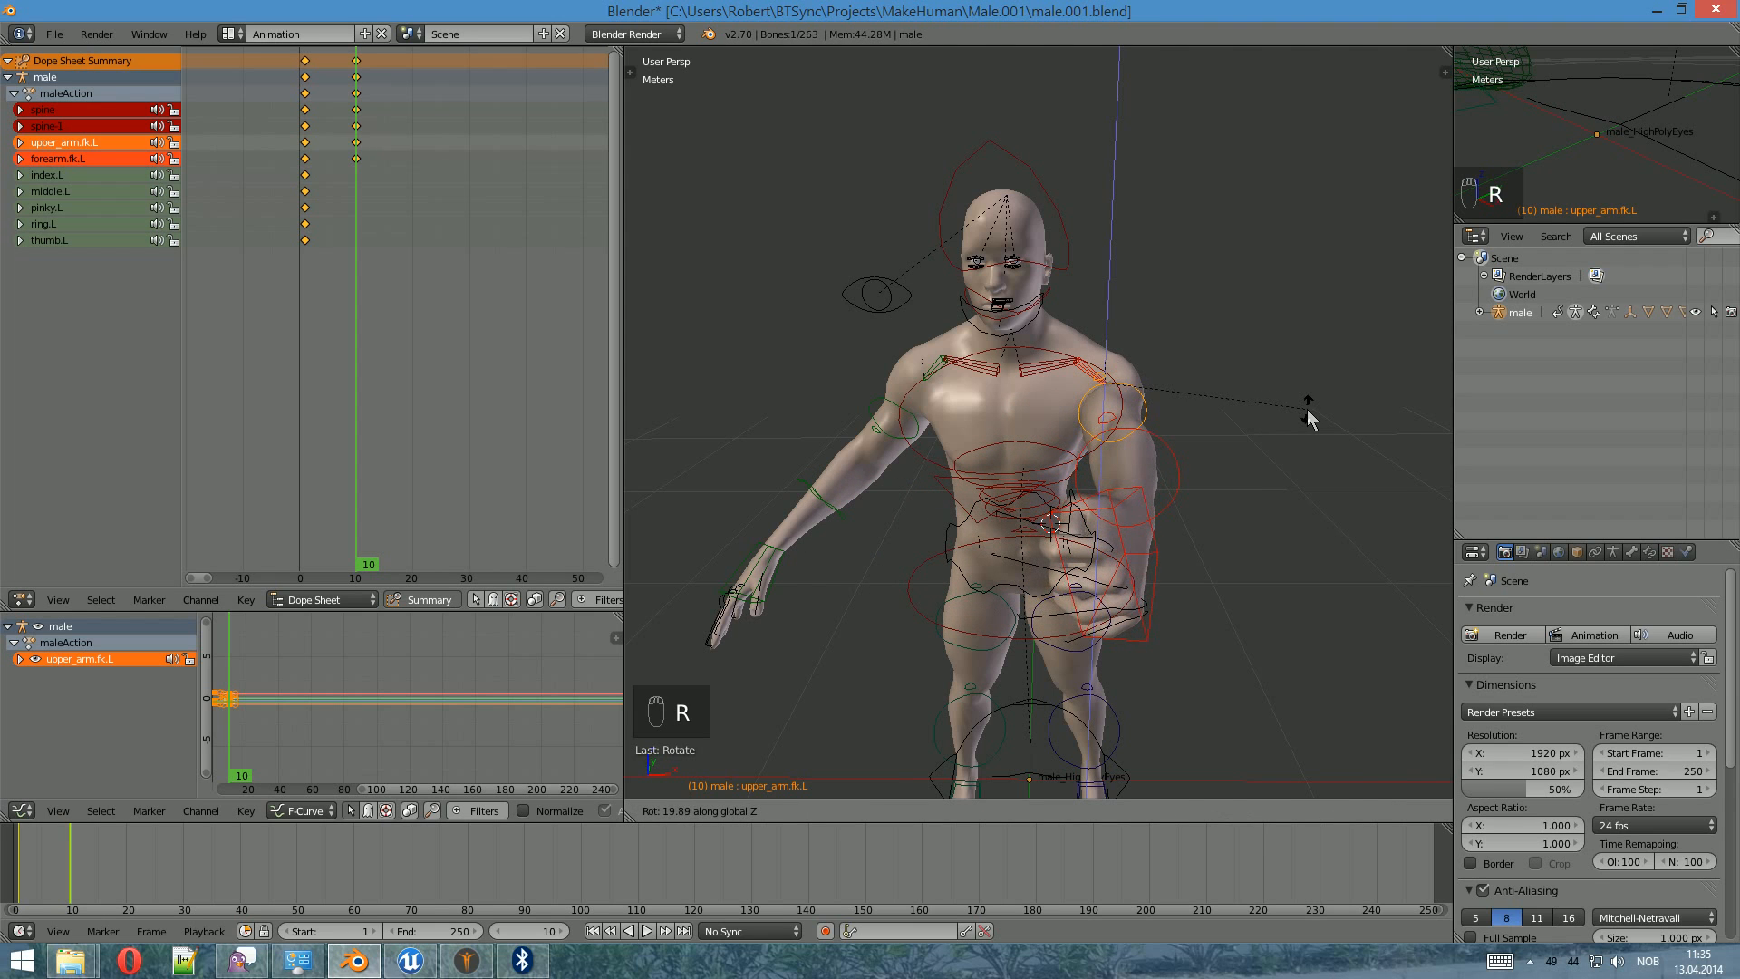
click(1314, 409)
key(i)
click(1212, 429)
- Rotate the left hand bone around the global Y axis to turn the fist and insert a Rotation keyframe at frame 10
middle_drag(1215, 433, 1148, 523)
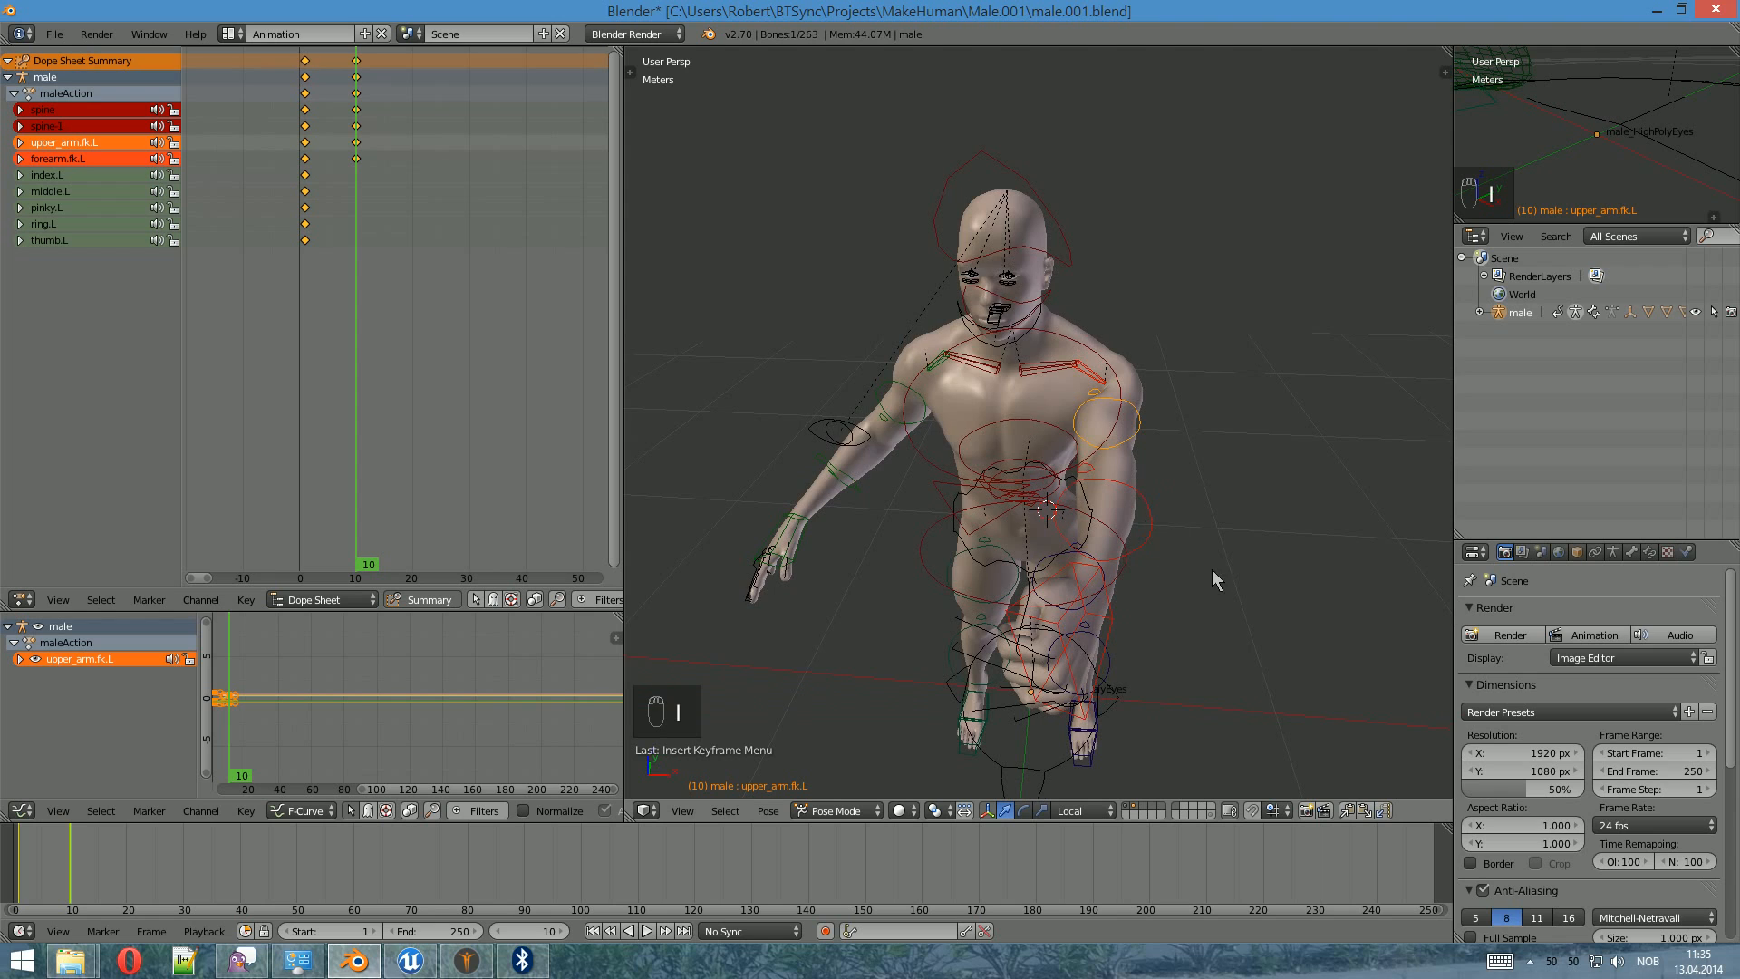
middle_drag(1214, 580, 1034, 465)
right_click(891, 465)
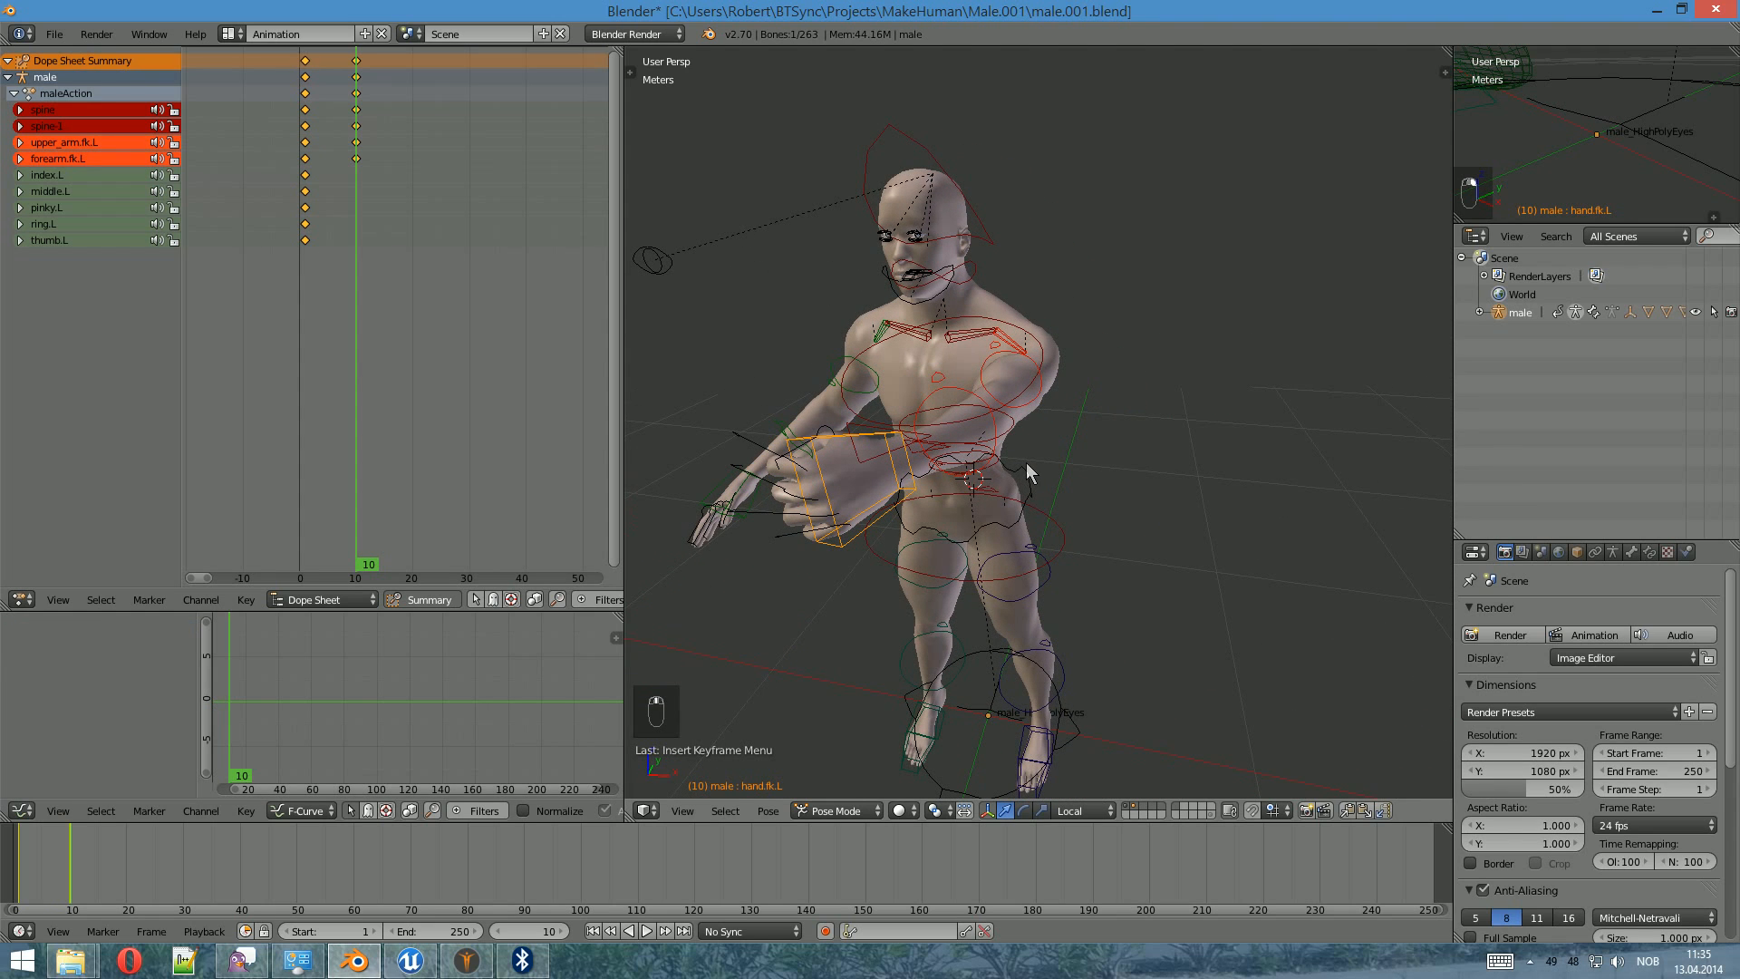
key(r)
key(z)
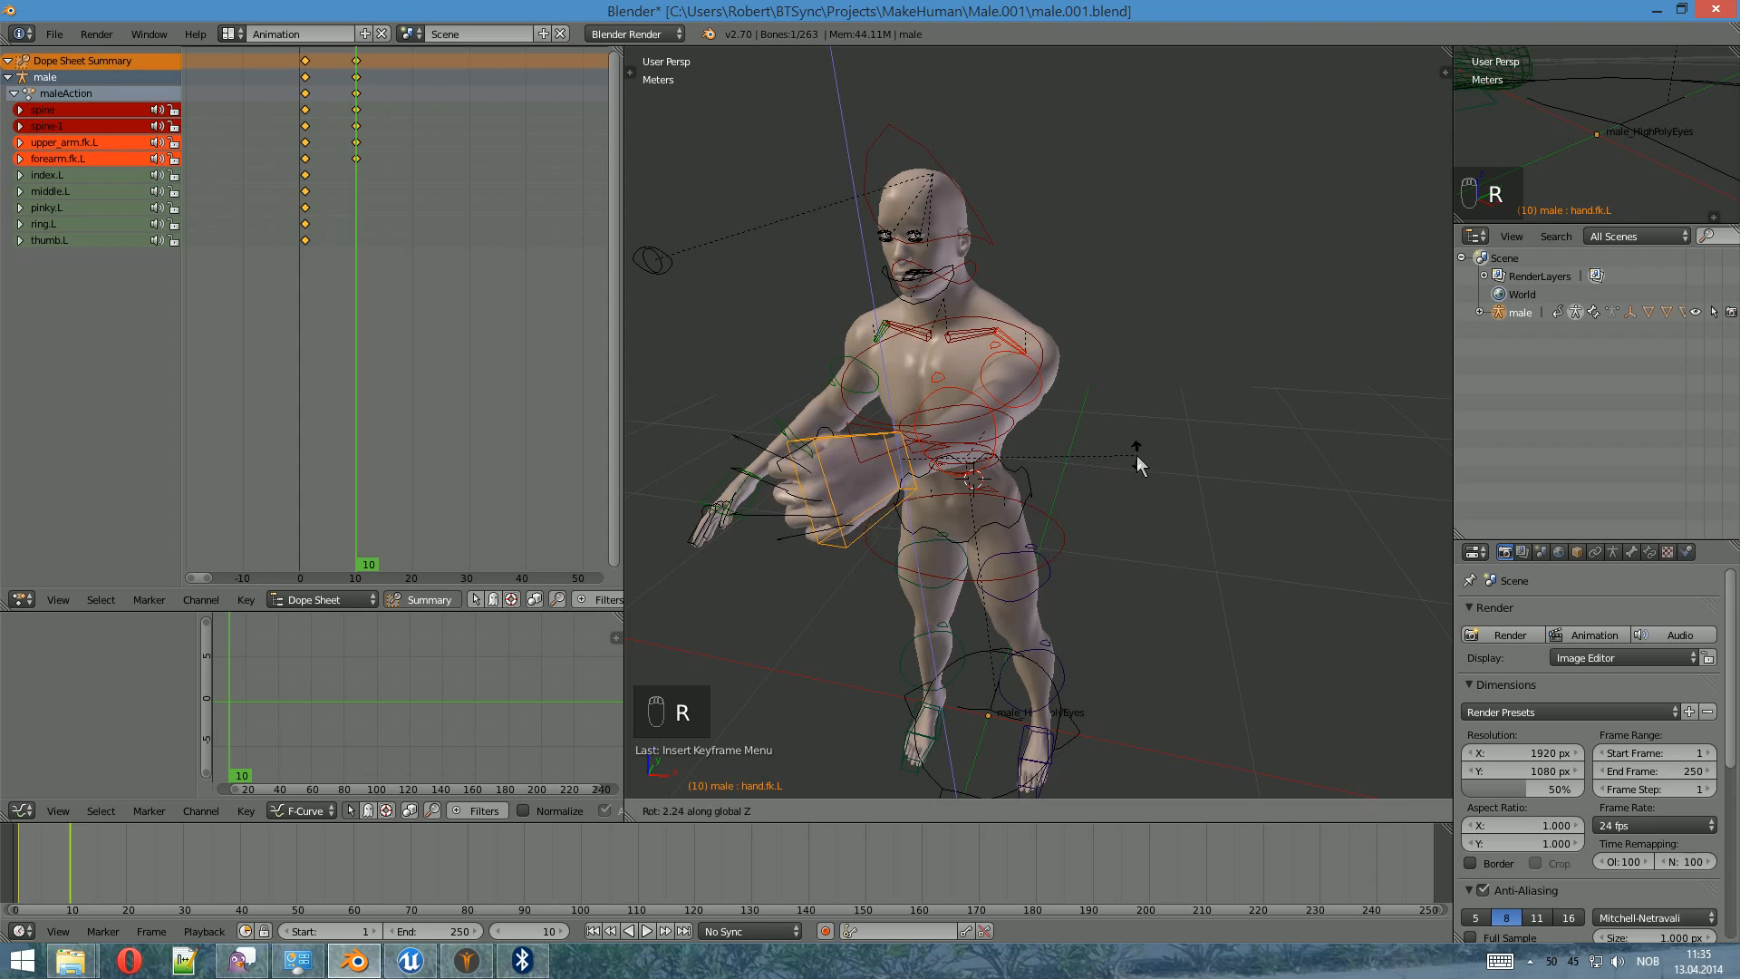
key(y)
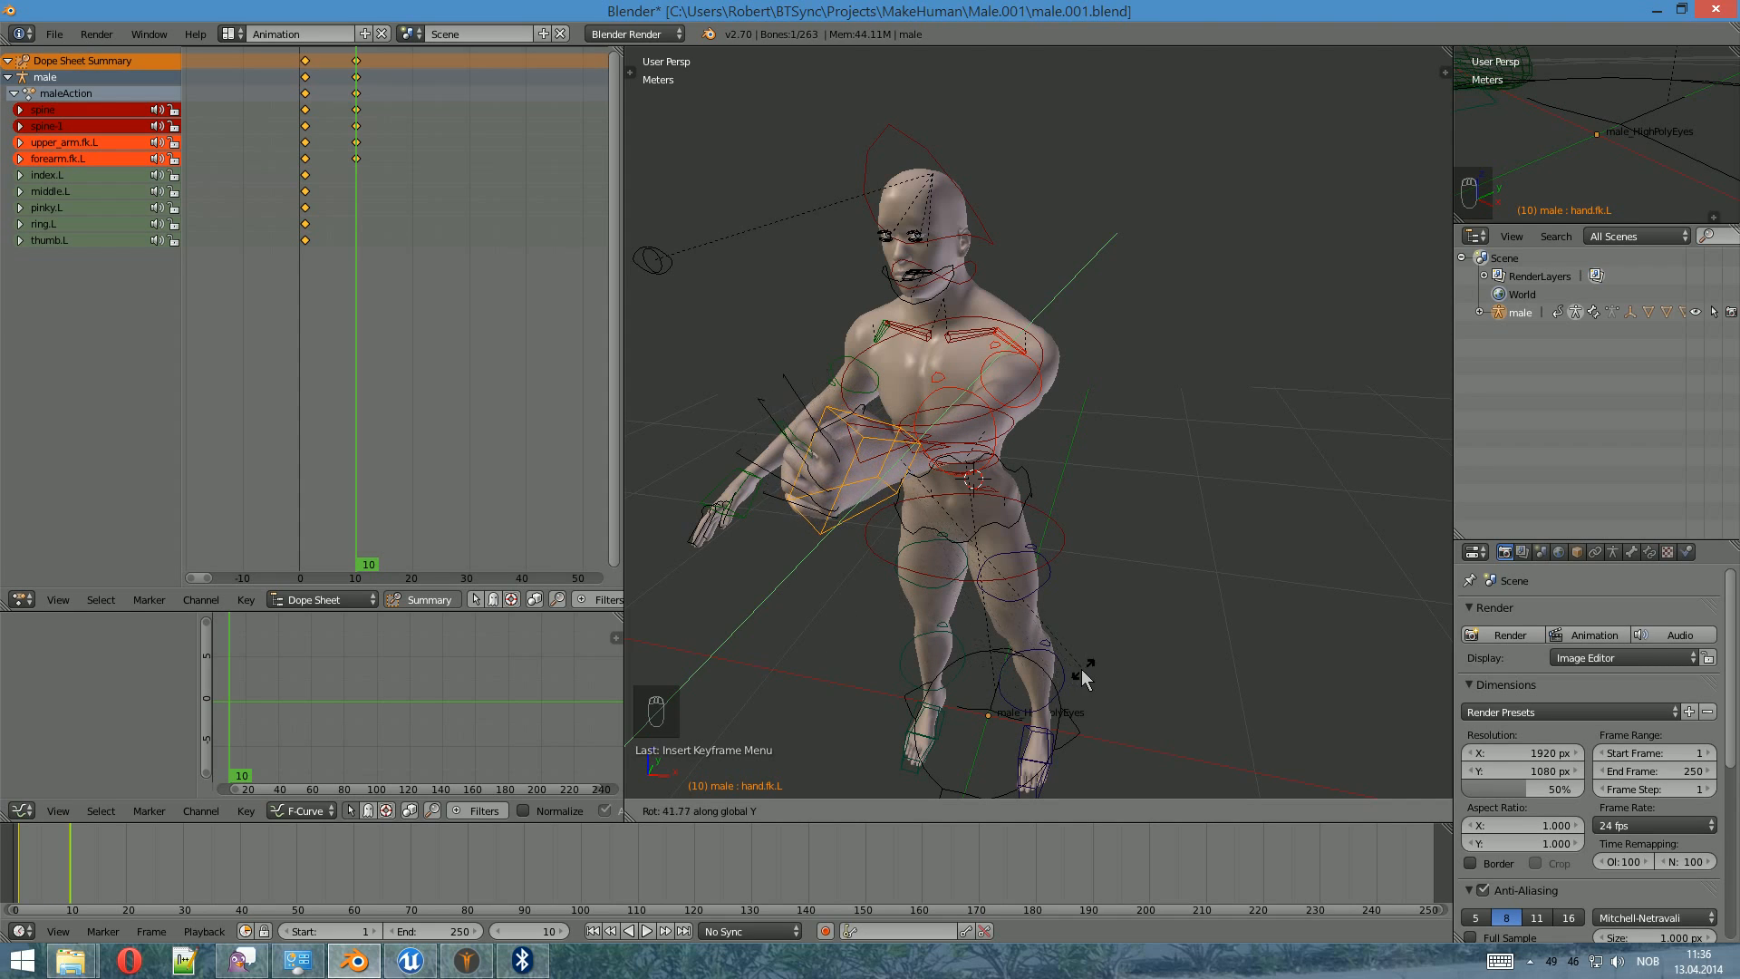
click(1193, 666)
key(i)
click(1191, 586)
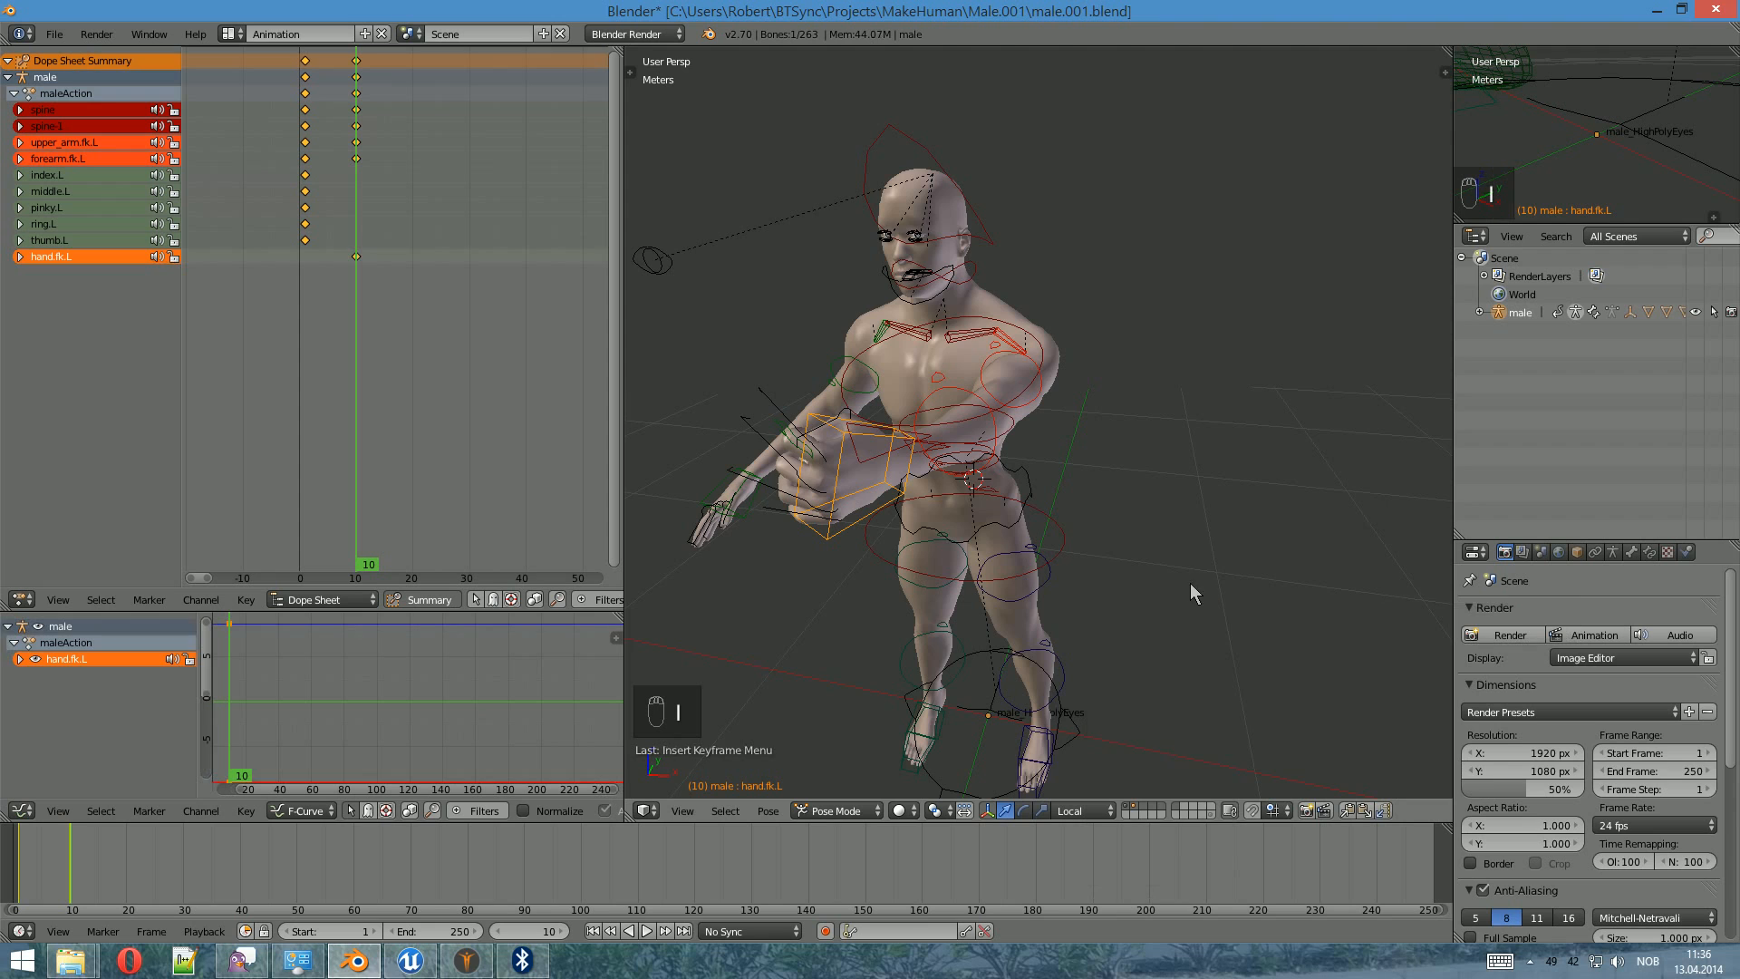
- Scrub the current frame from 10 back to 1 in the Dope Sheet to review the punch movement
mouse_move(1188, 584)
middle_down()
mouse_move(1093, 577)
mouse_move(1149, 565)
middle_up()
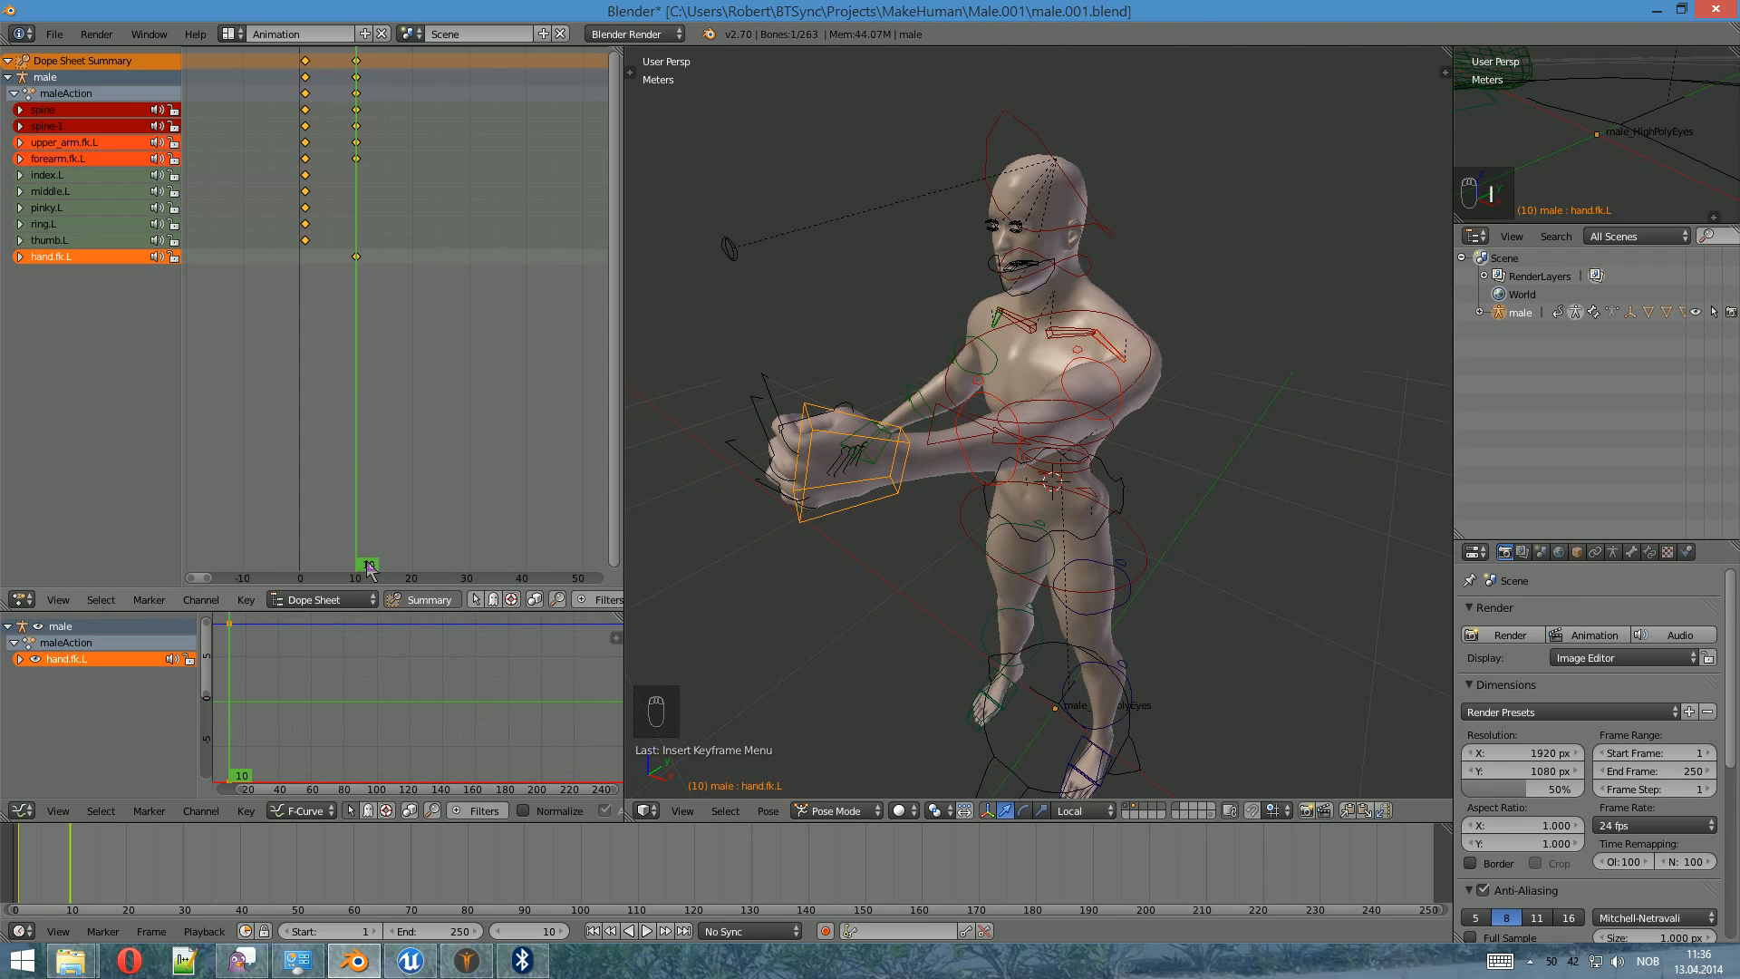
drag(368, 569, 307, 589)
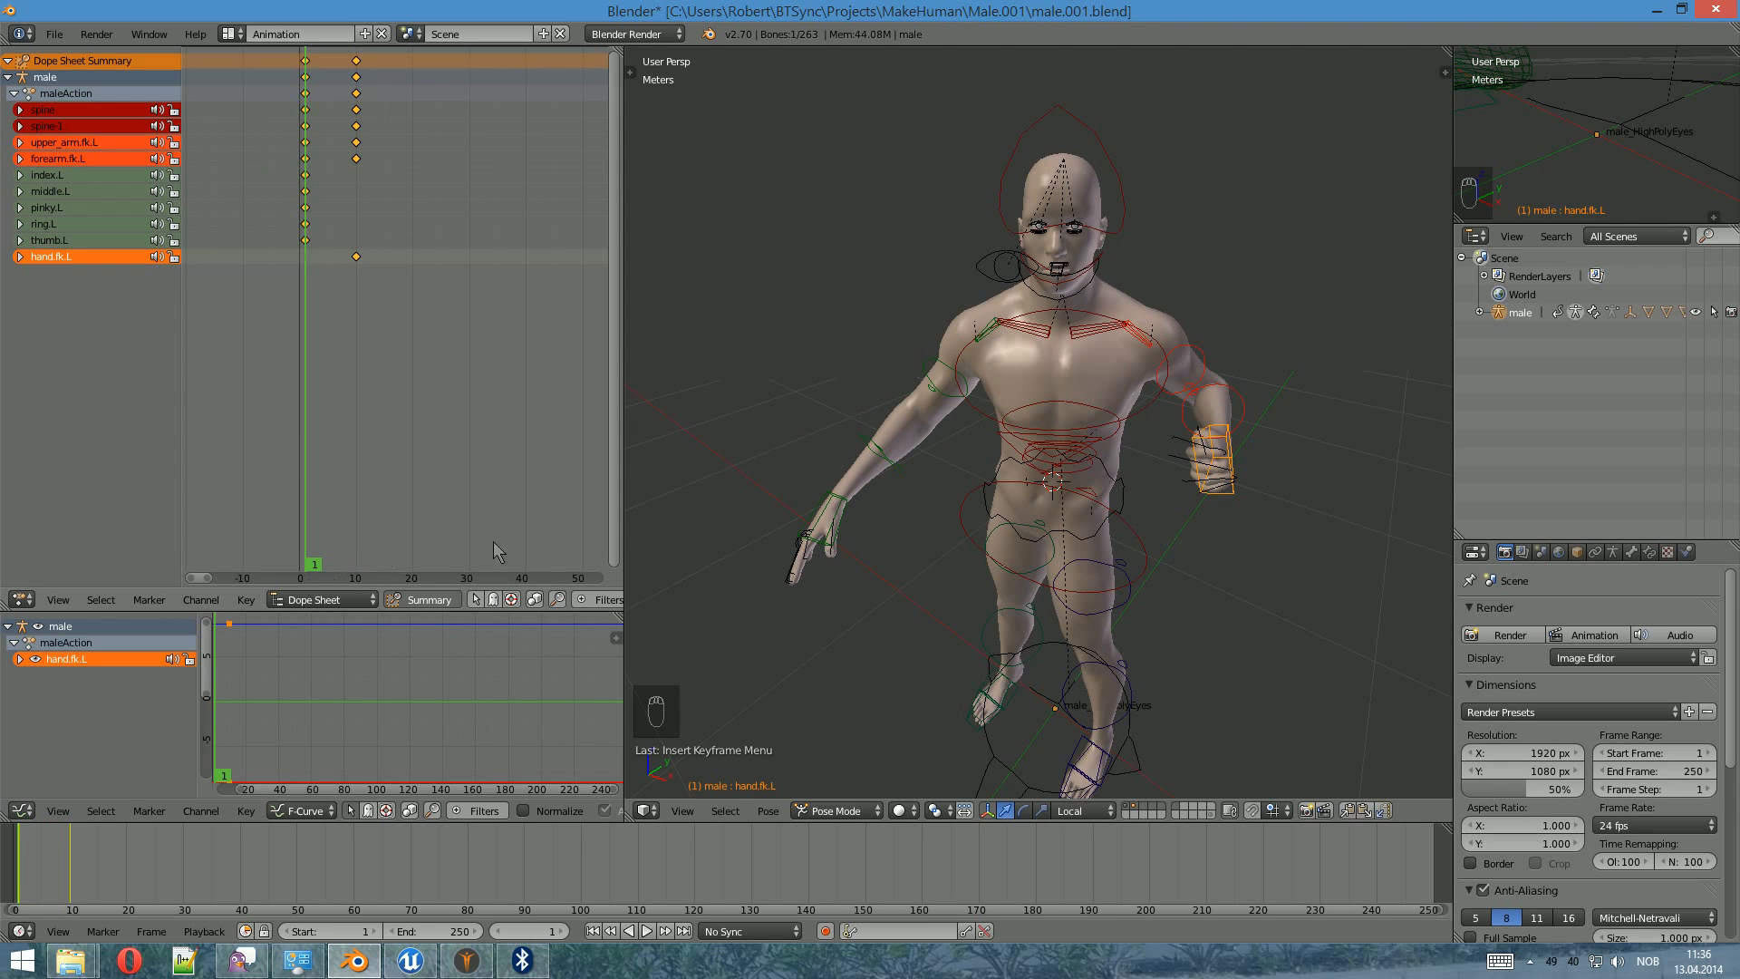
scroll(1143, 562, down, 4)
mouse_move(1122, 569)
middle_down()
mouse_move(1025, 546)
mouse_move(1206, 587)
mouse_move(1115, 490)
mouse_move(1101, 503)
mouse_move(967, 478)
mouse_move(1188, 497)
mouse_move(1134, 540)
middle_up()
scroll(1161, 540, up, 3)
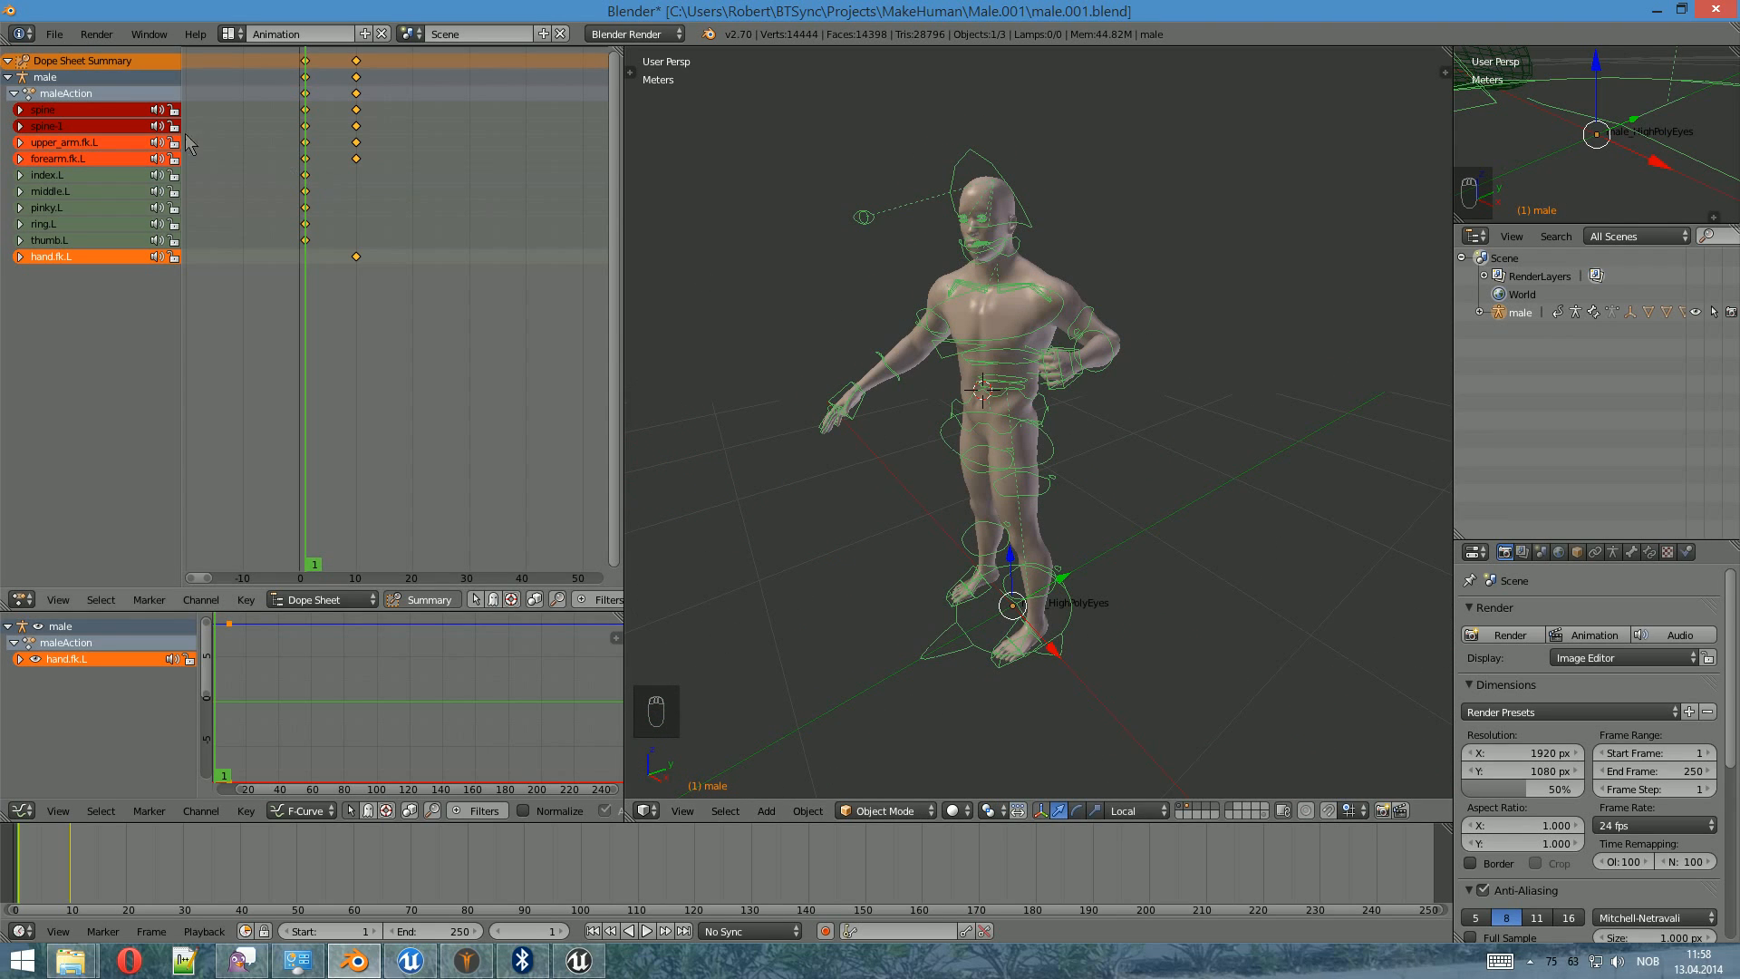
- Open the Autodesk FBX (.fbx) export settings for the animated male
click(62, 34)
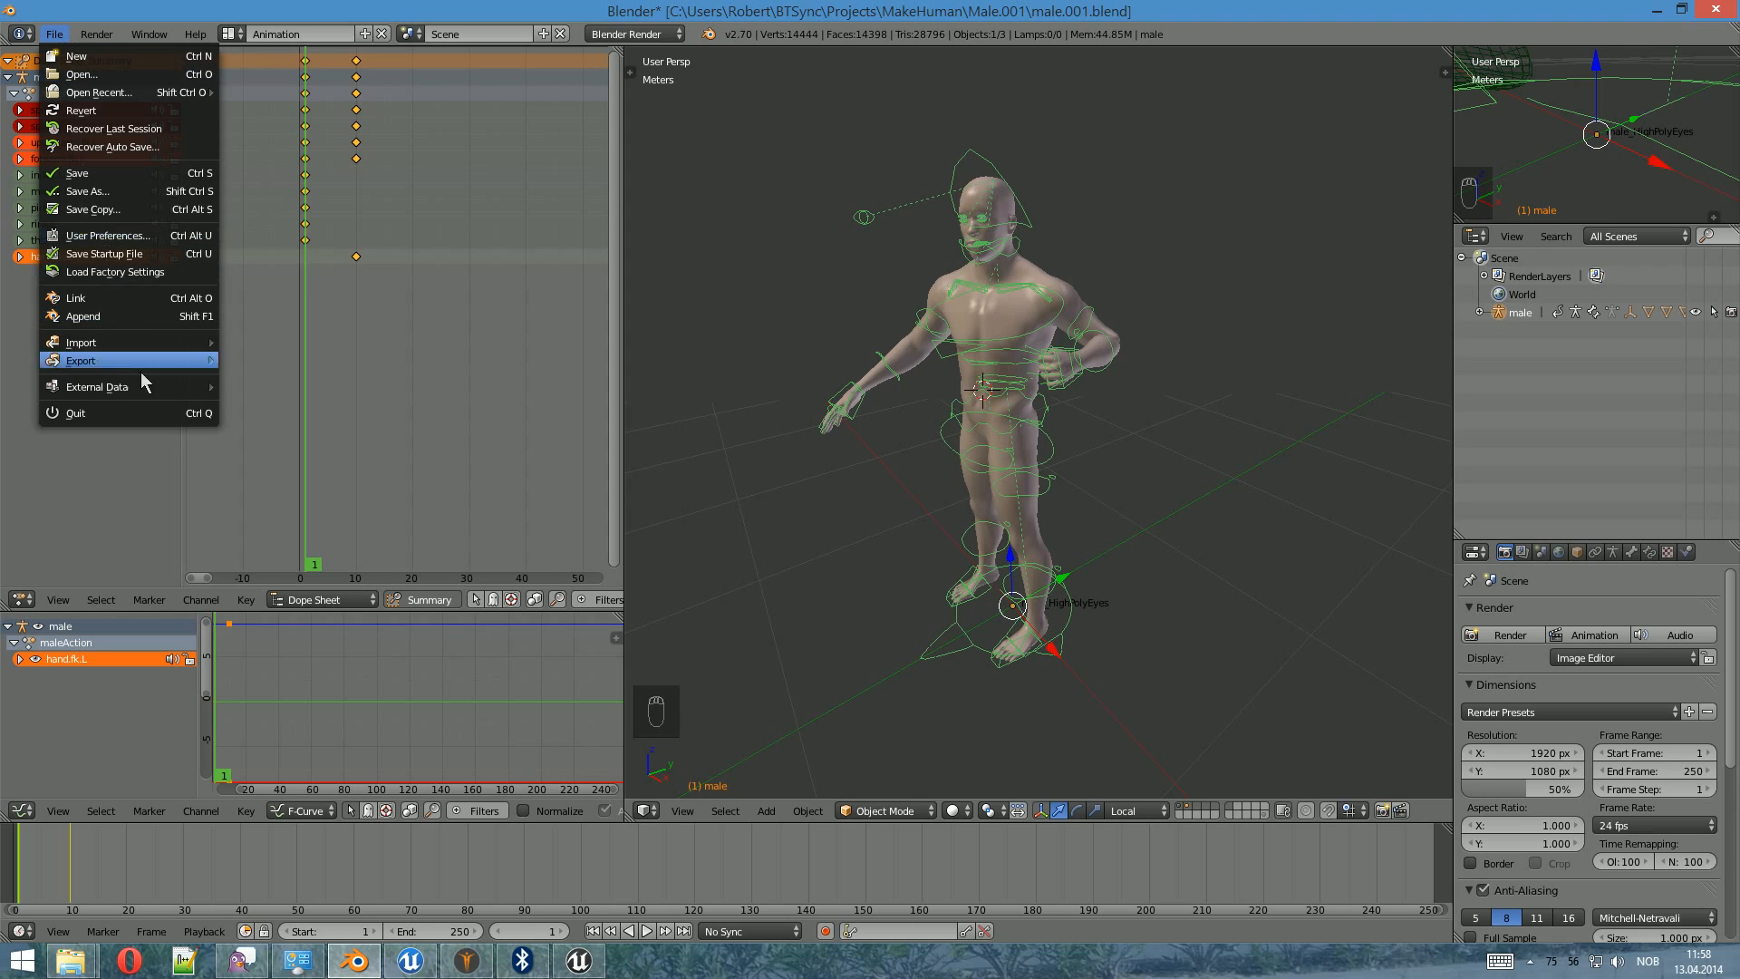
mouse_move(161, 368)
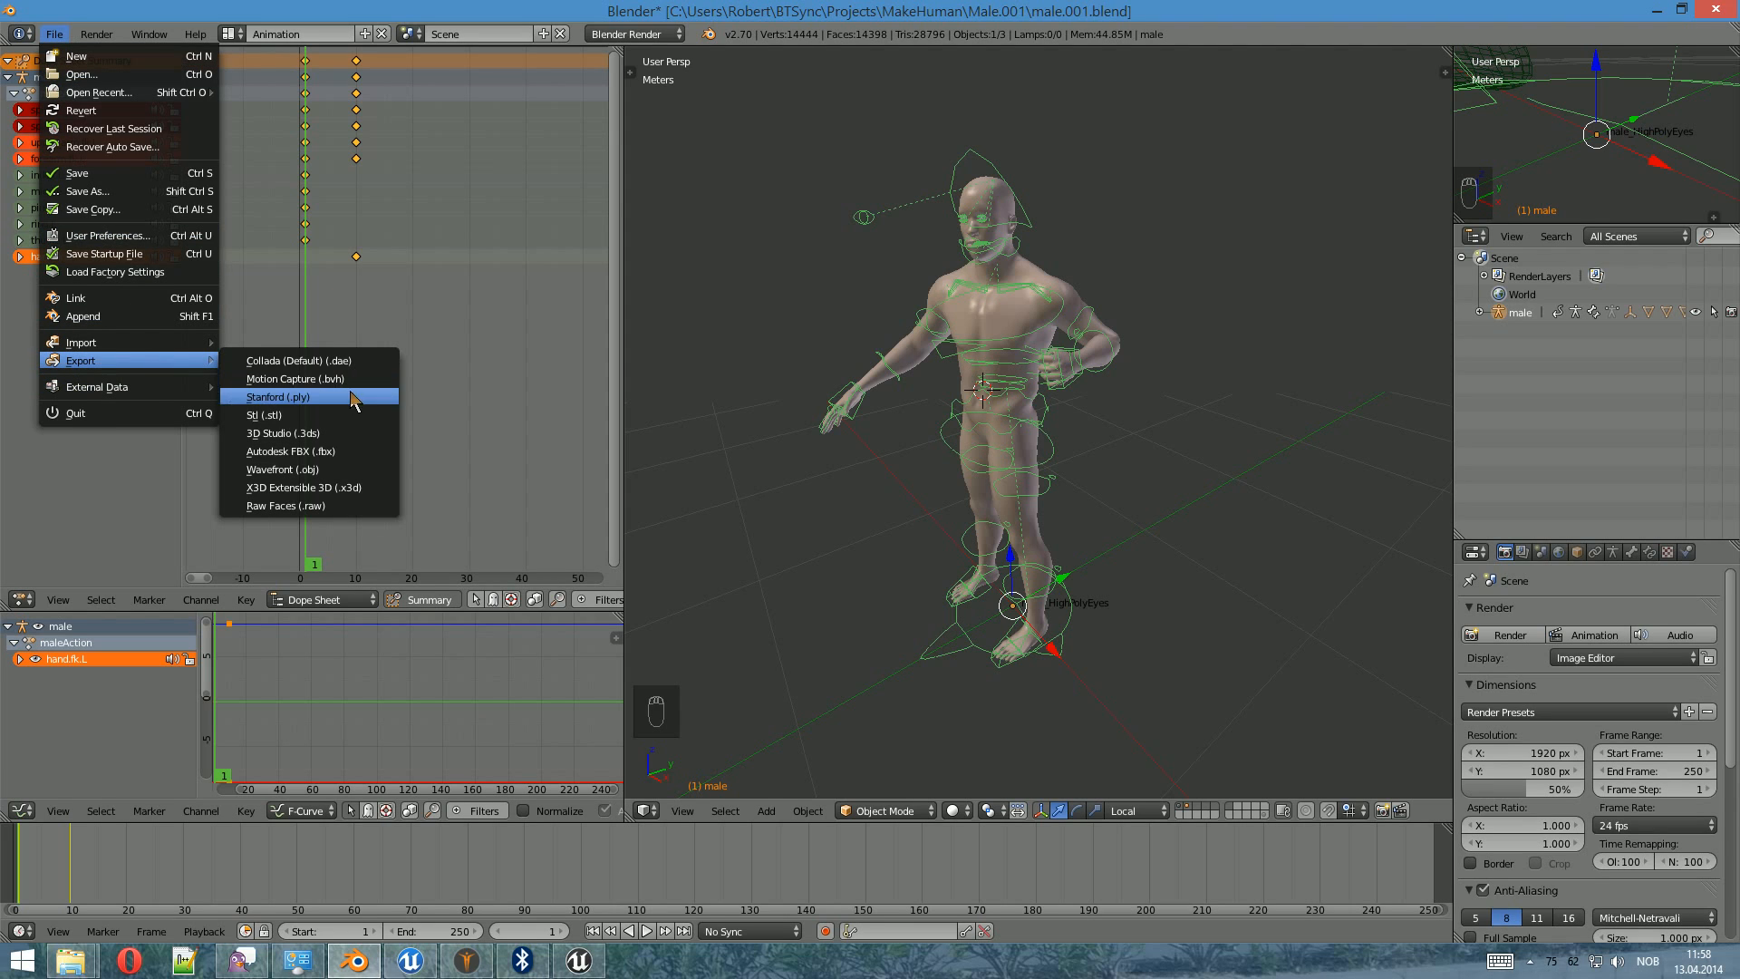
click(284, 452)
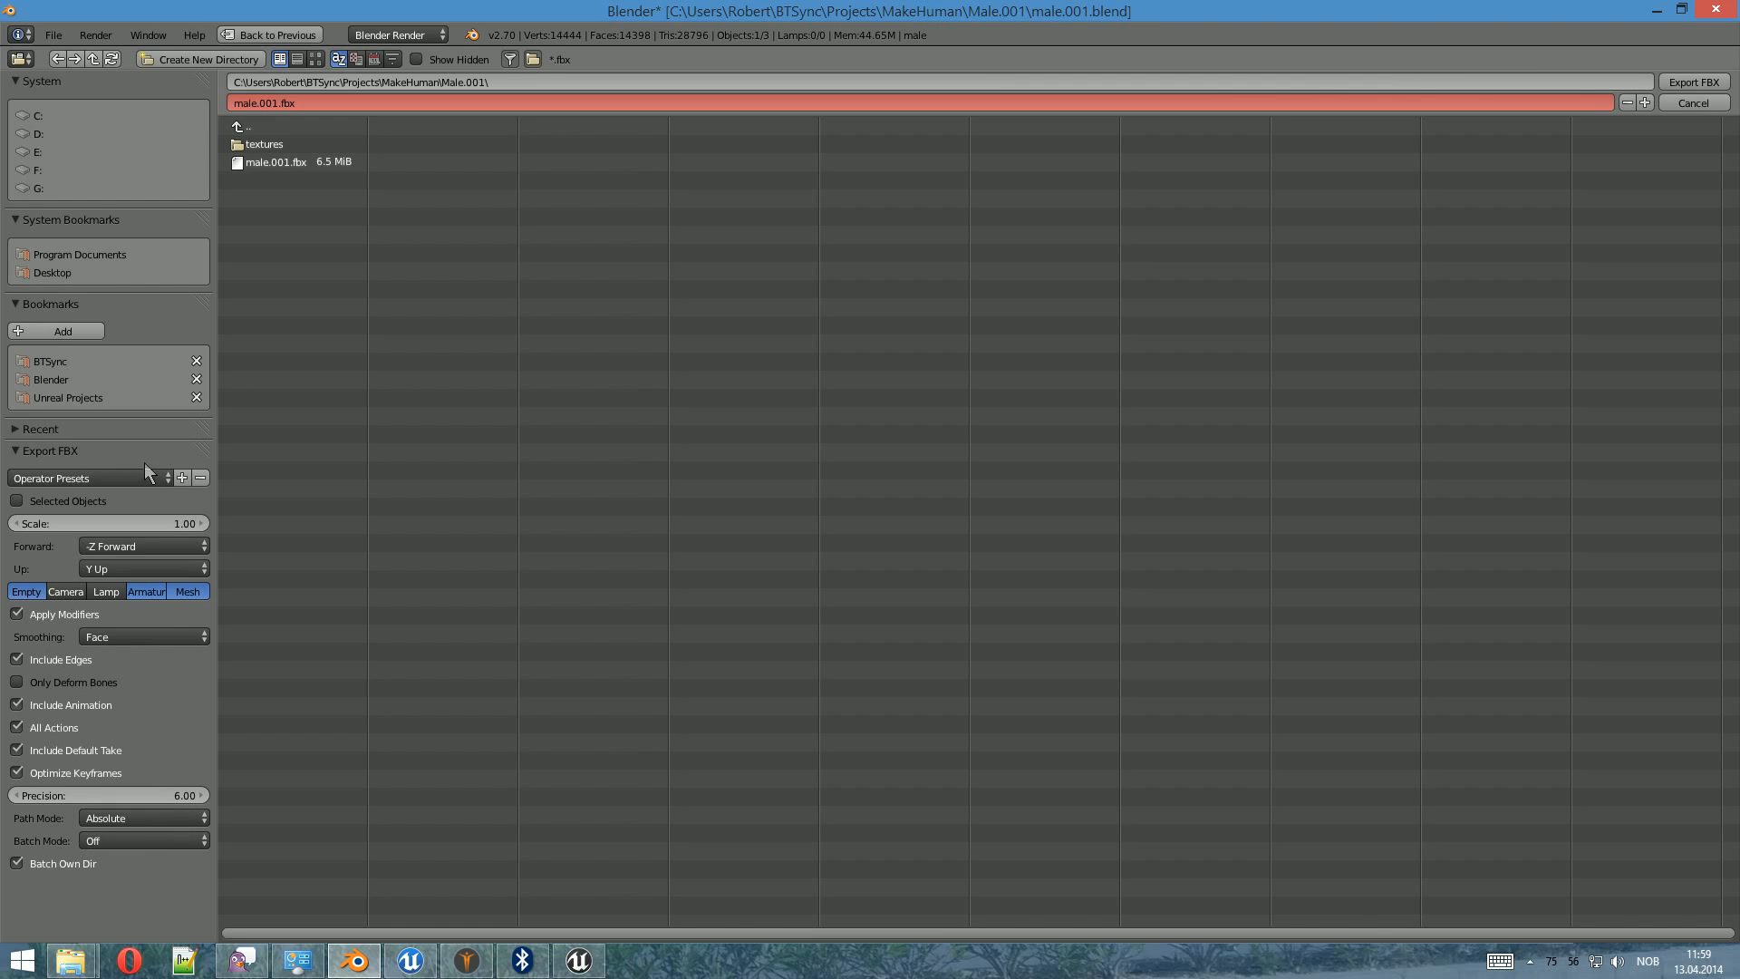
- Save the current FBX export options as an operator preset named "tutorial settings"
click(182, 478)
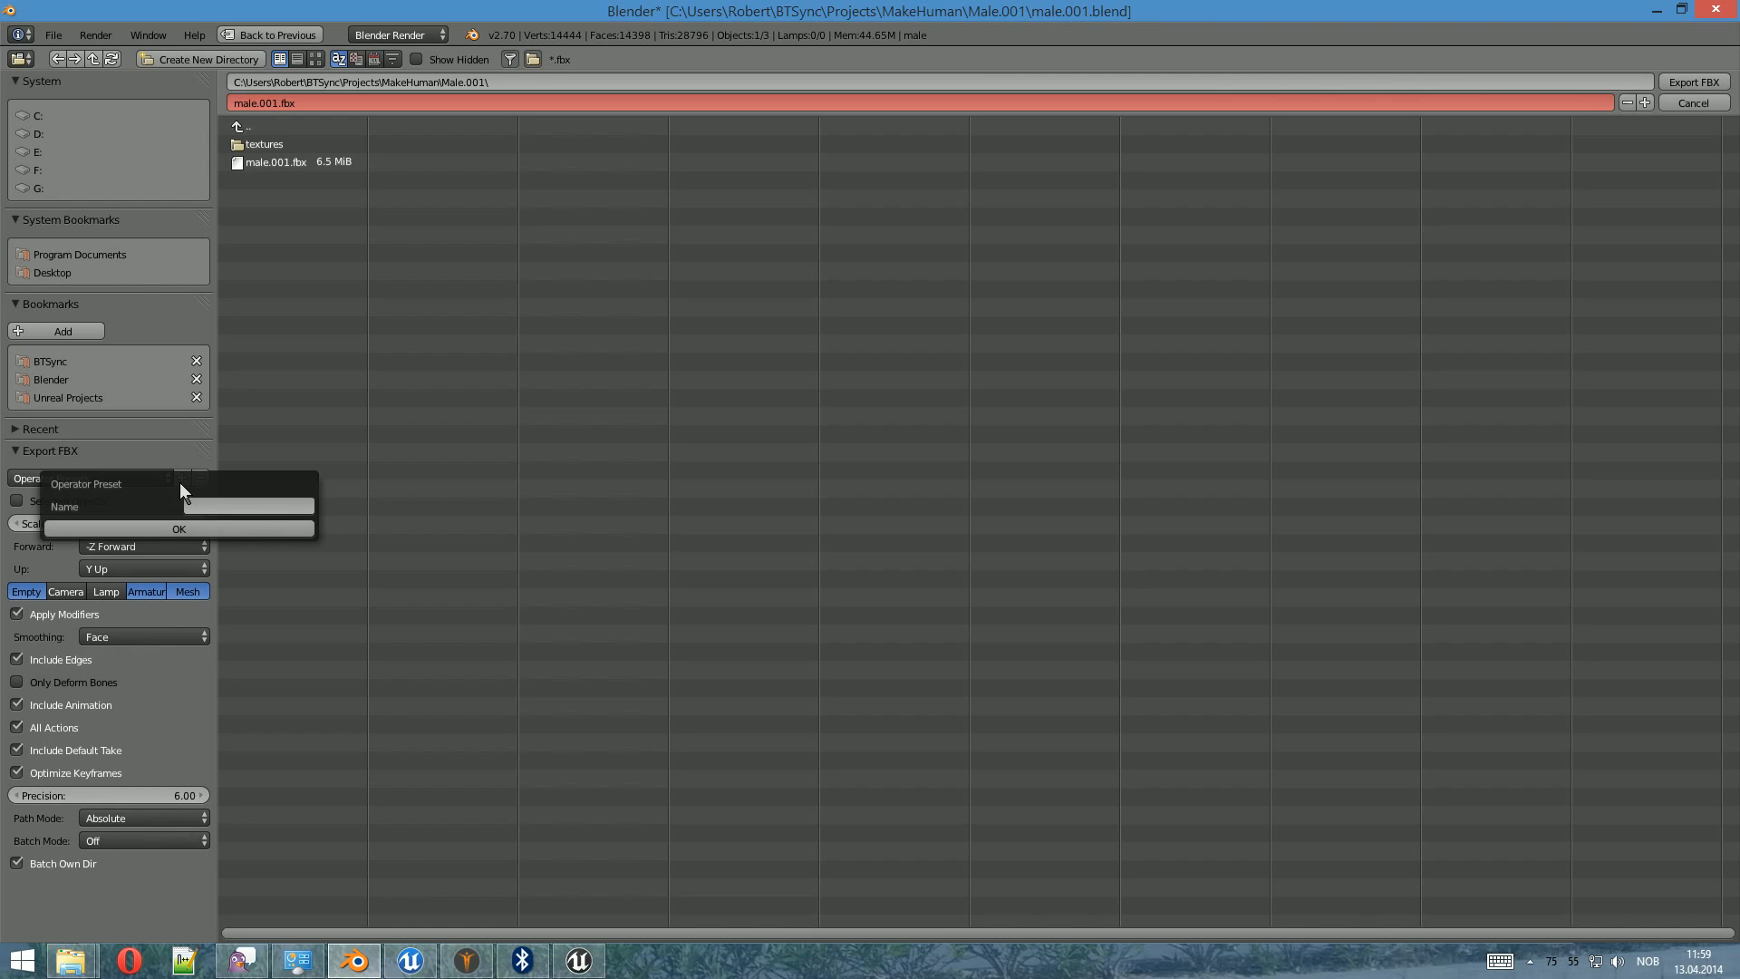
click(287, 509)
text(tutorial settings)
click(280, 529)
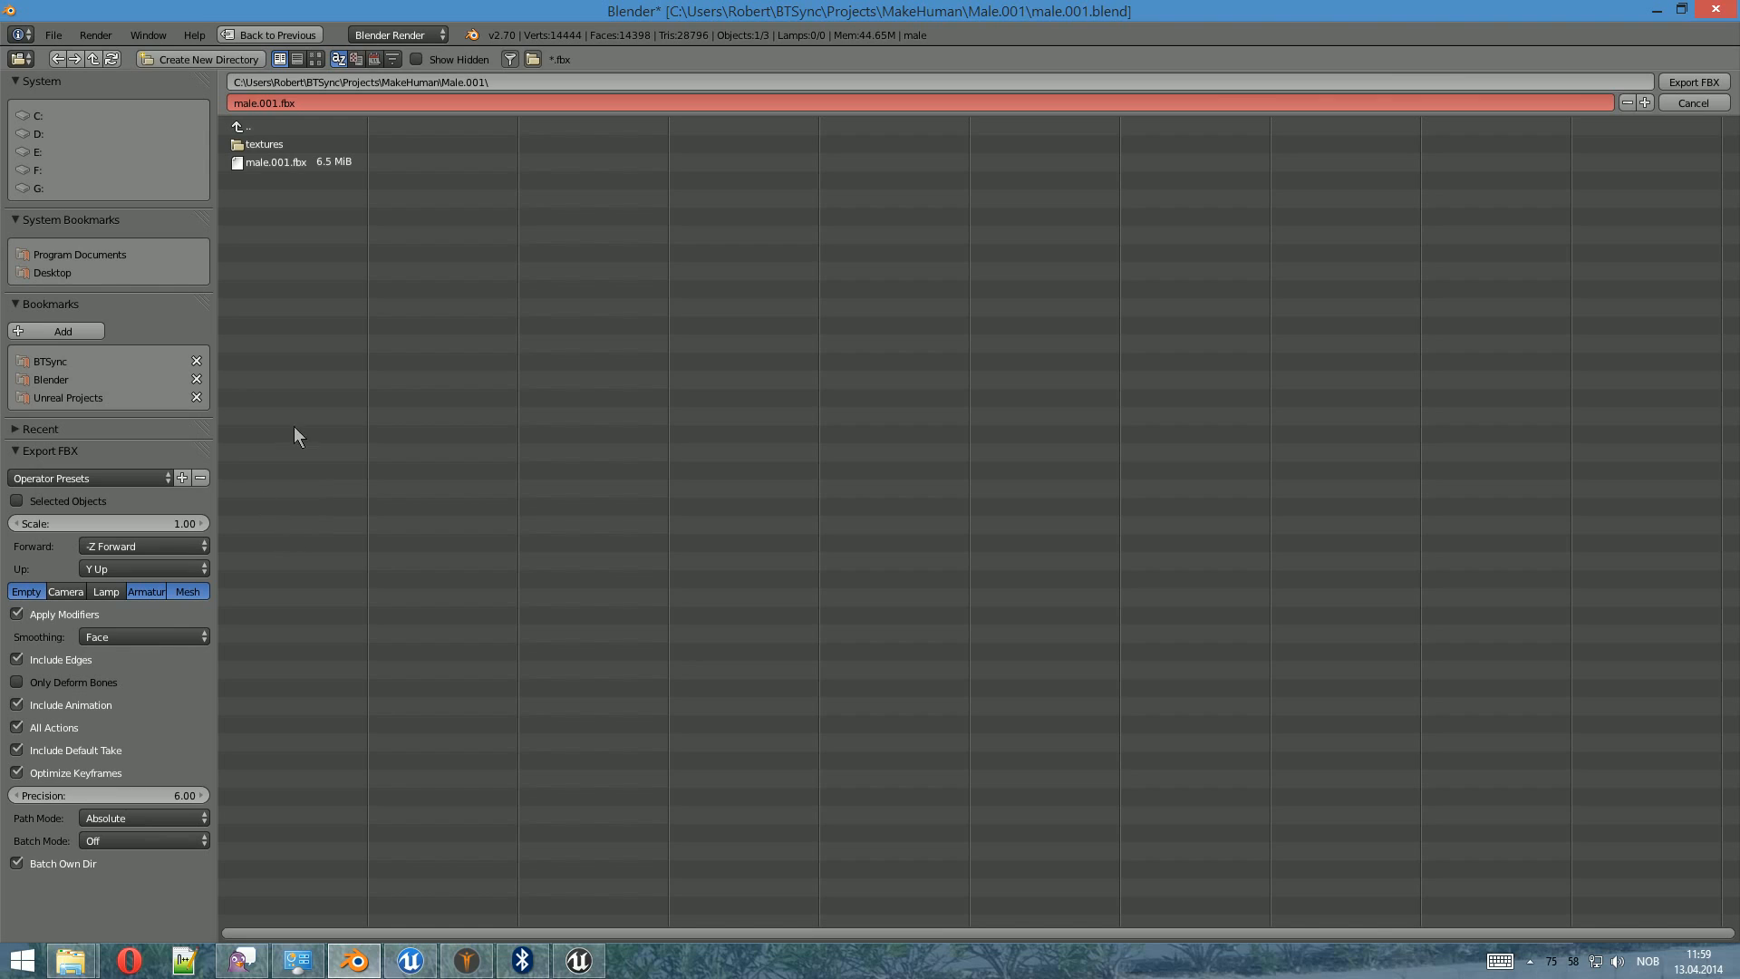
- Change the FBX export options to scale 1000, -X Forward, cameras only and Relative path mode
click(127, 524)
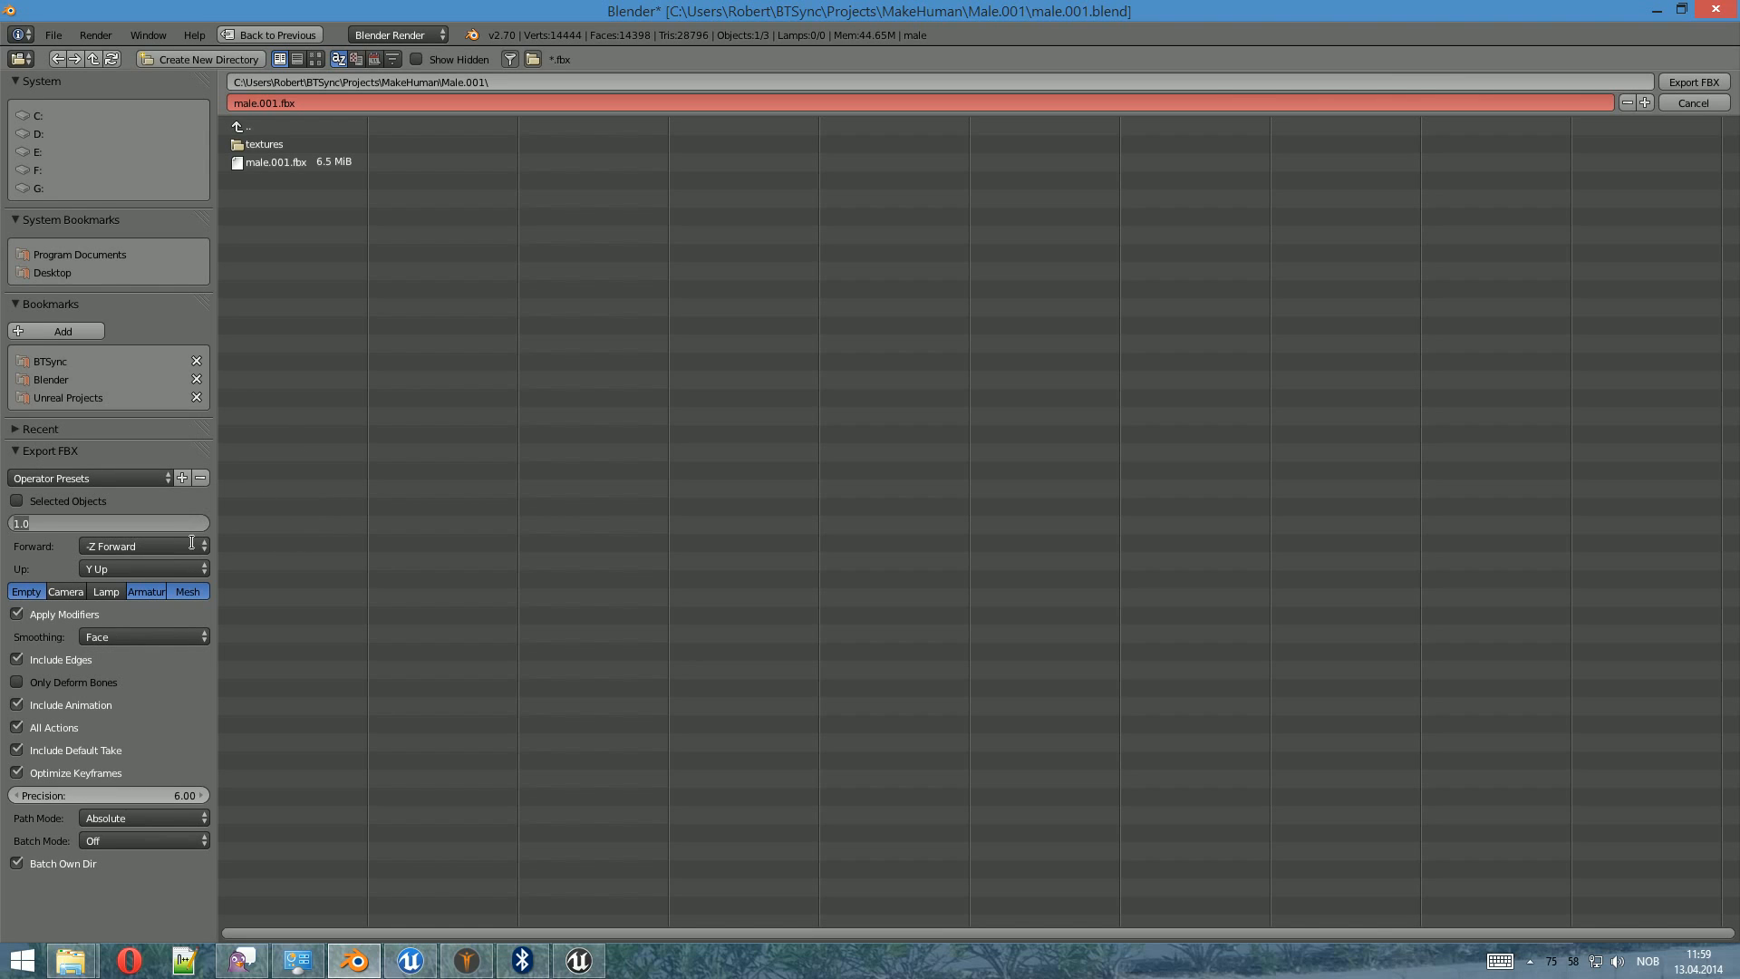
text(5461)
key(Return)
click(186, 544)
click(163, 465)
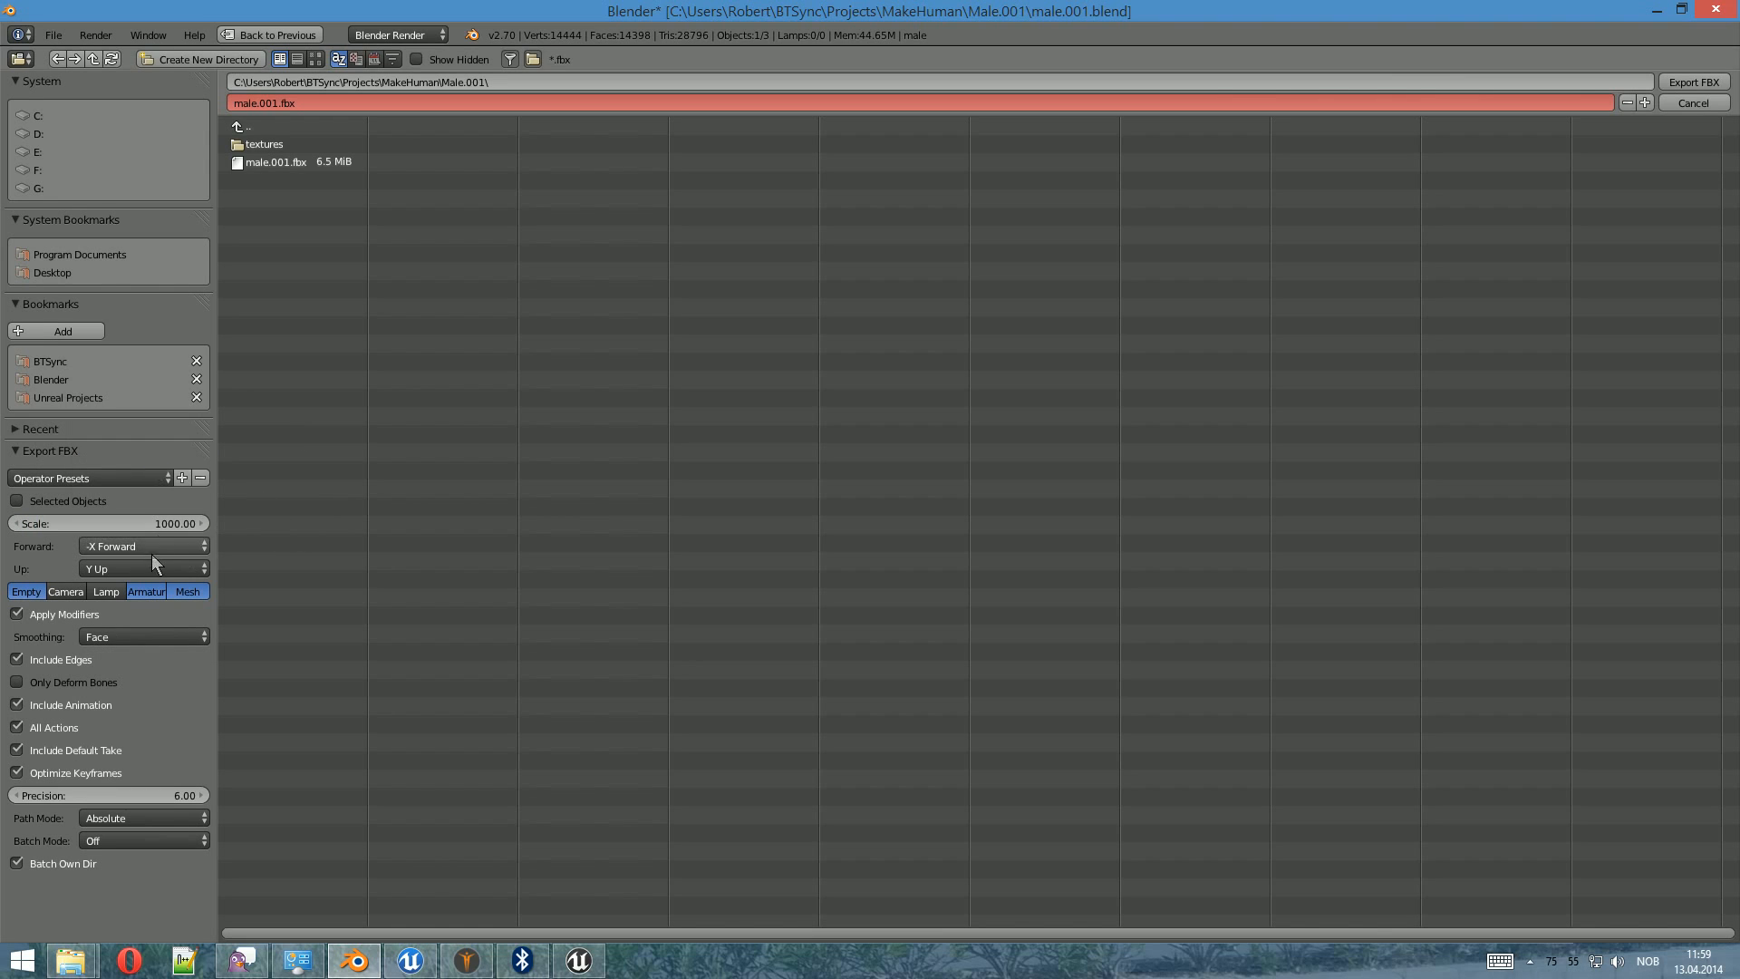
click(154, 566)
click(85, 590)
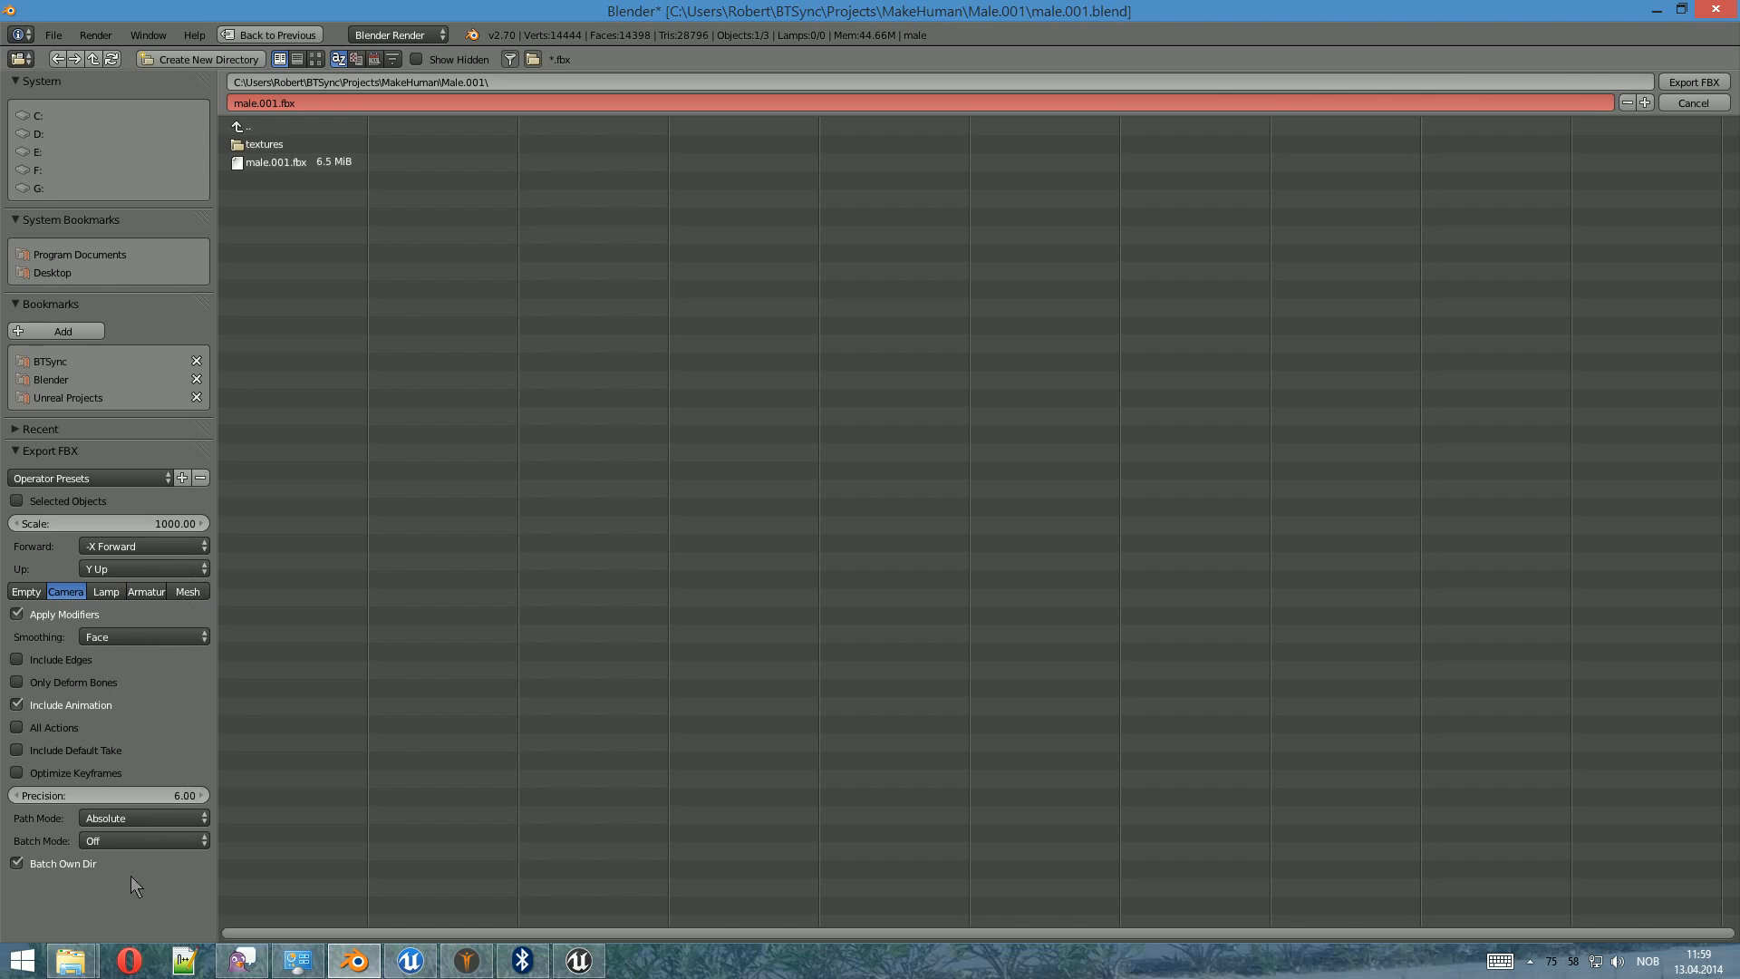
click(162, 819)
click(165, 756)
- Load the Tutorial Settings operator preset for the FBX export
click(144, 476)
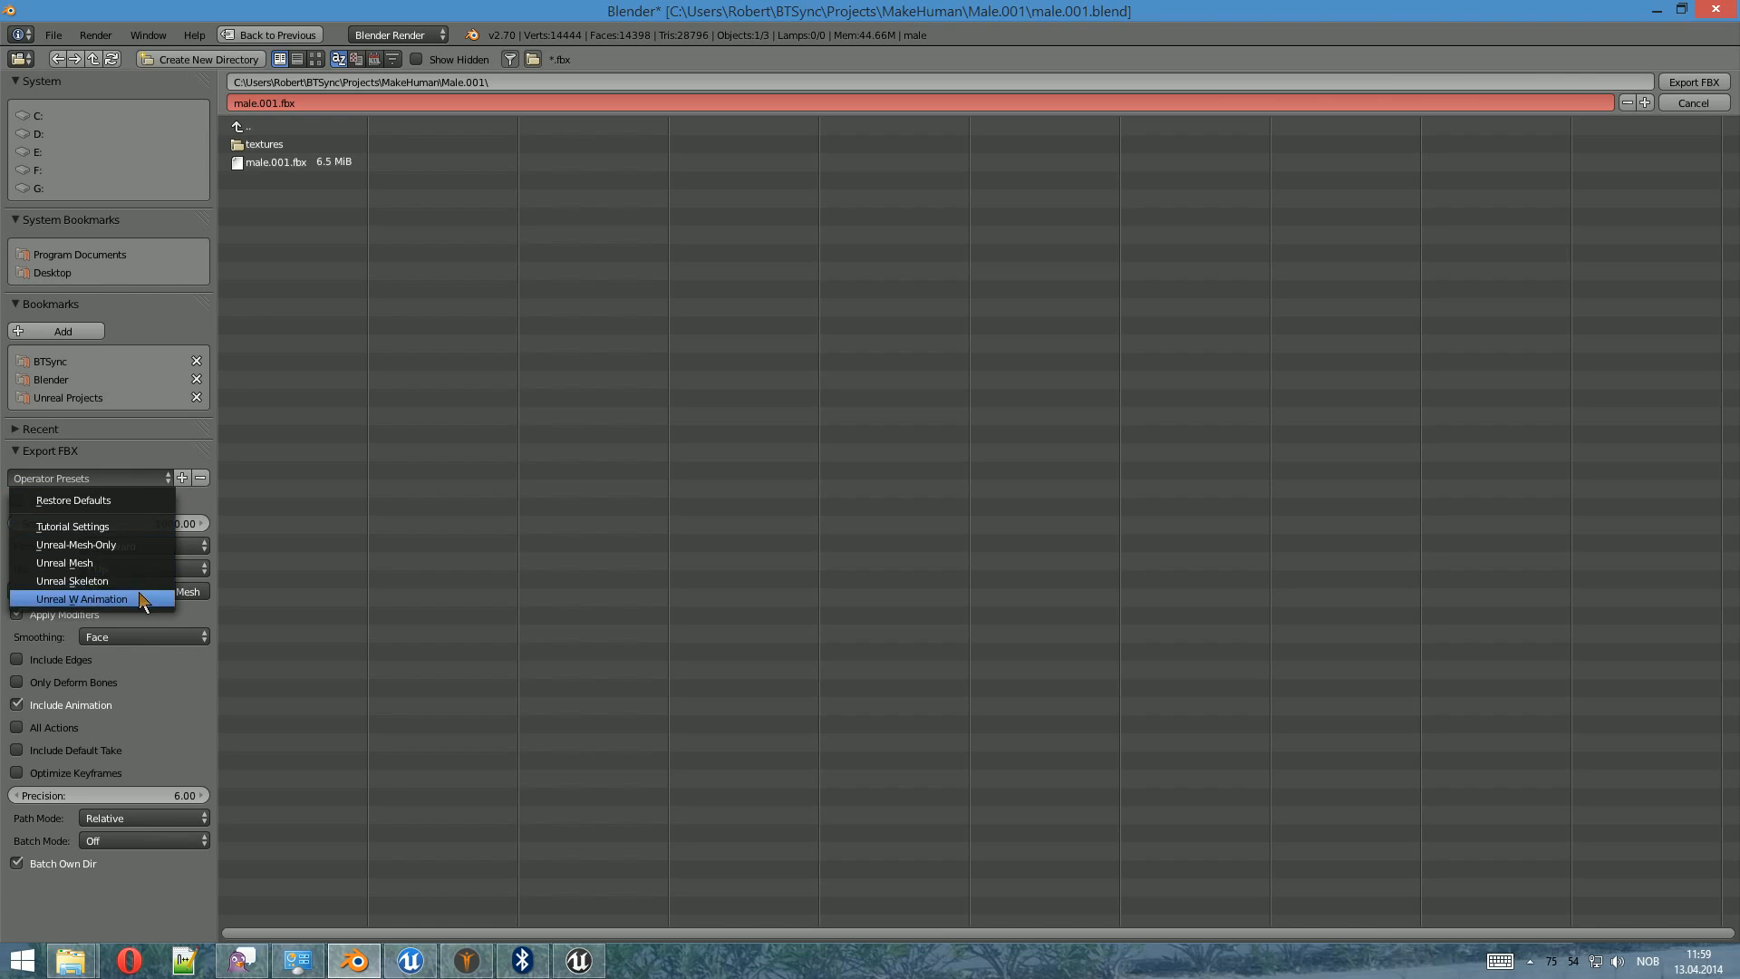
click(141, 526)
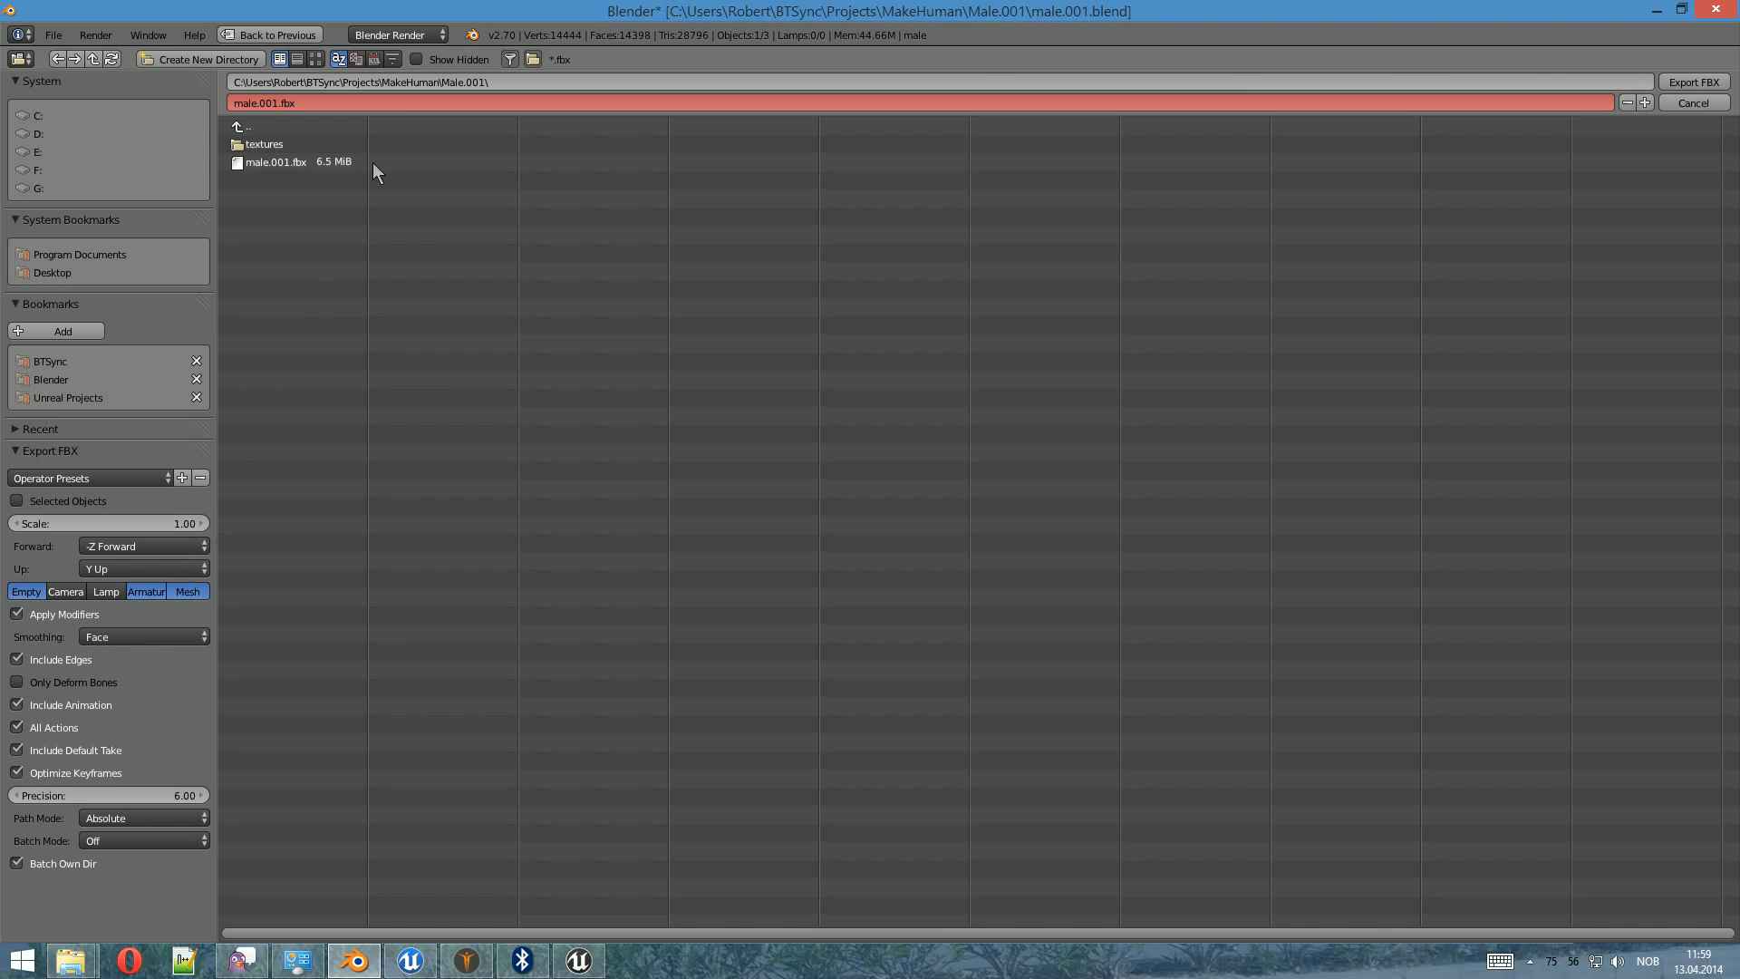
- Select the existing male.001.fbx as the export target and leave the FBX export
click(320, 162)
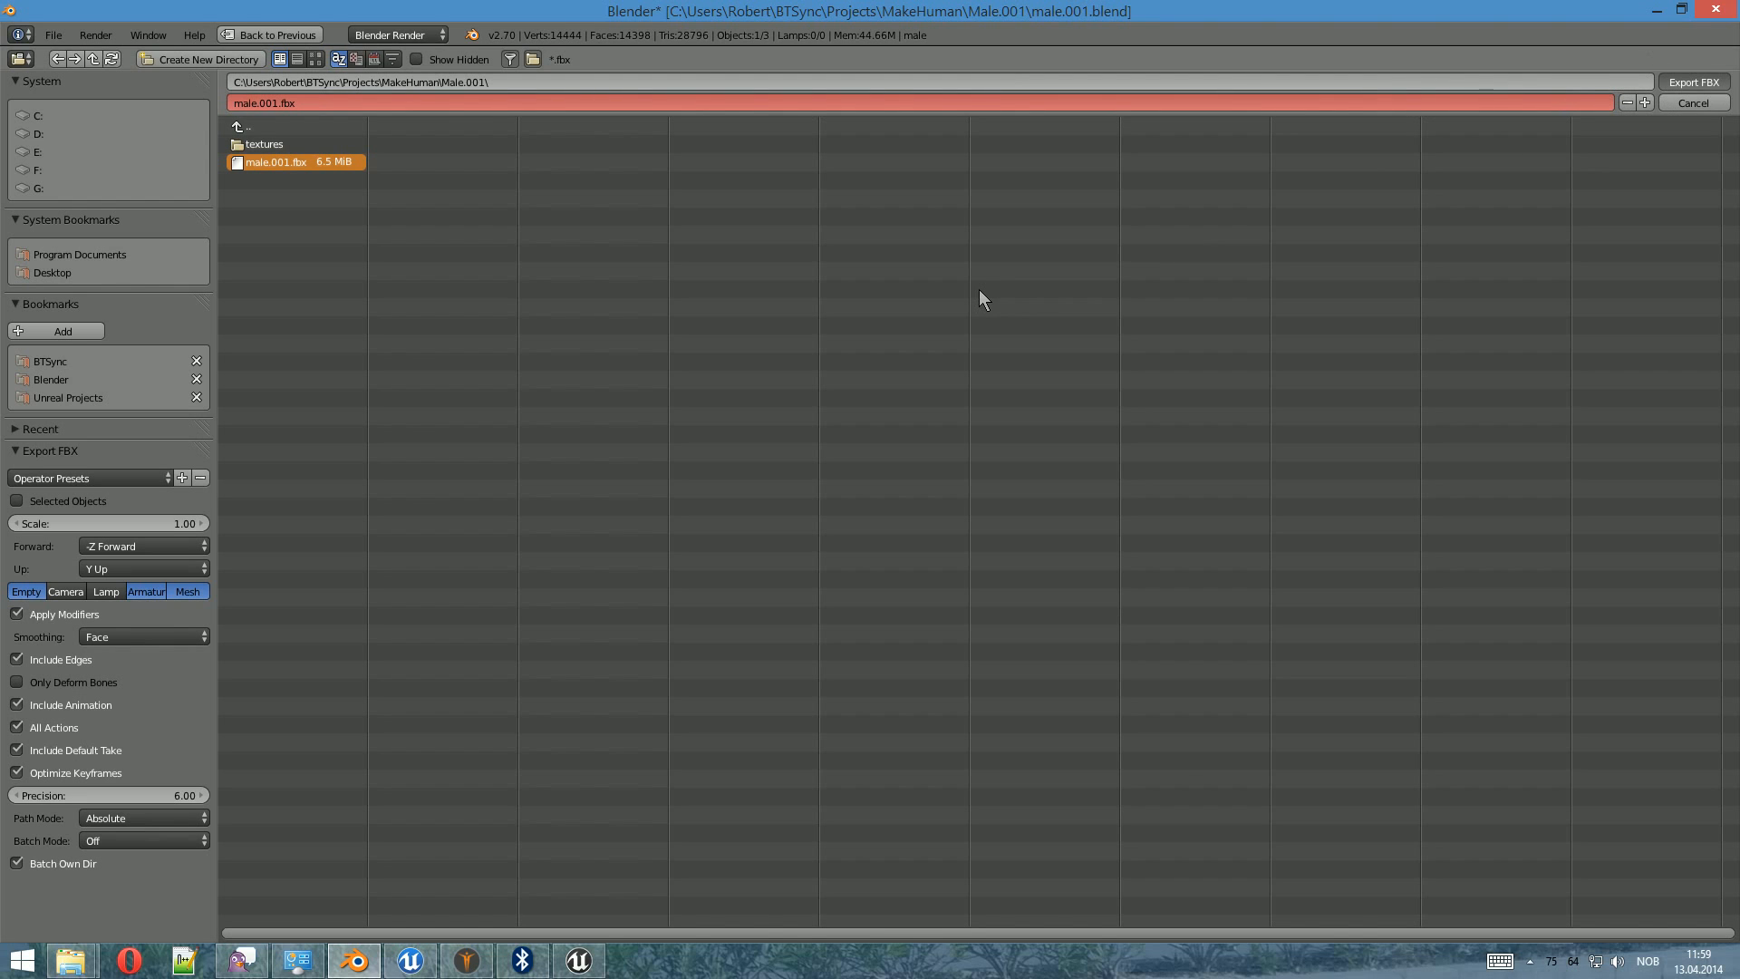
key(Escape)
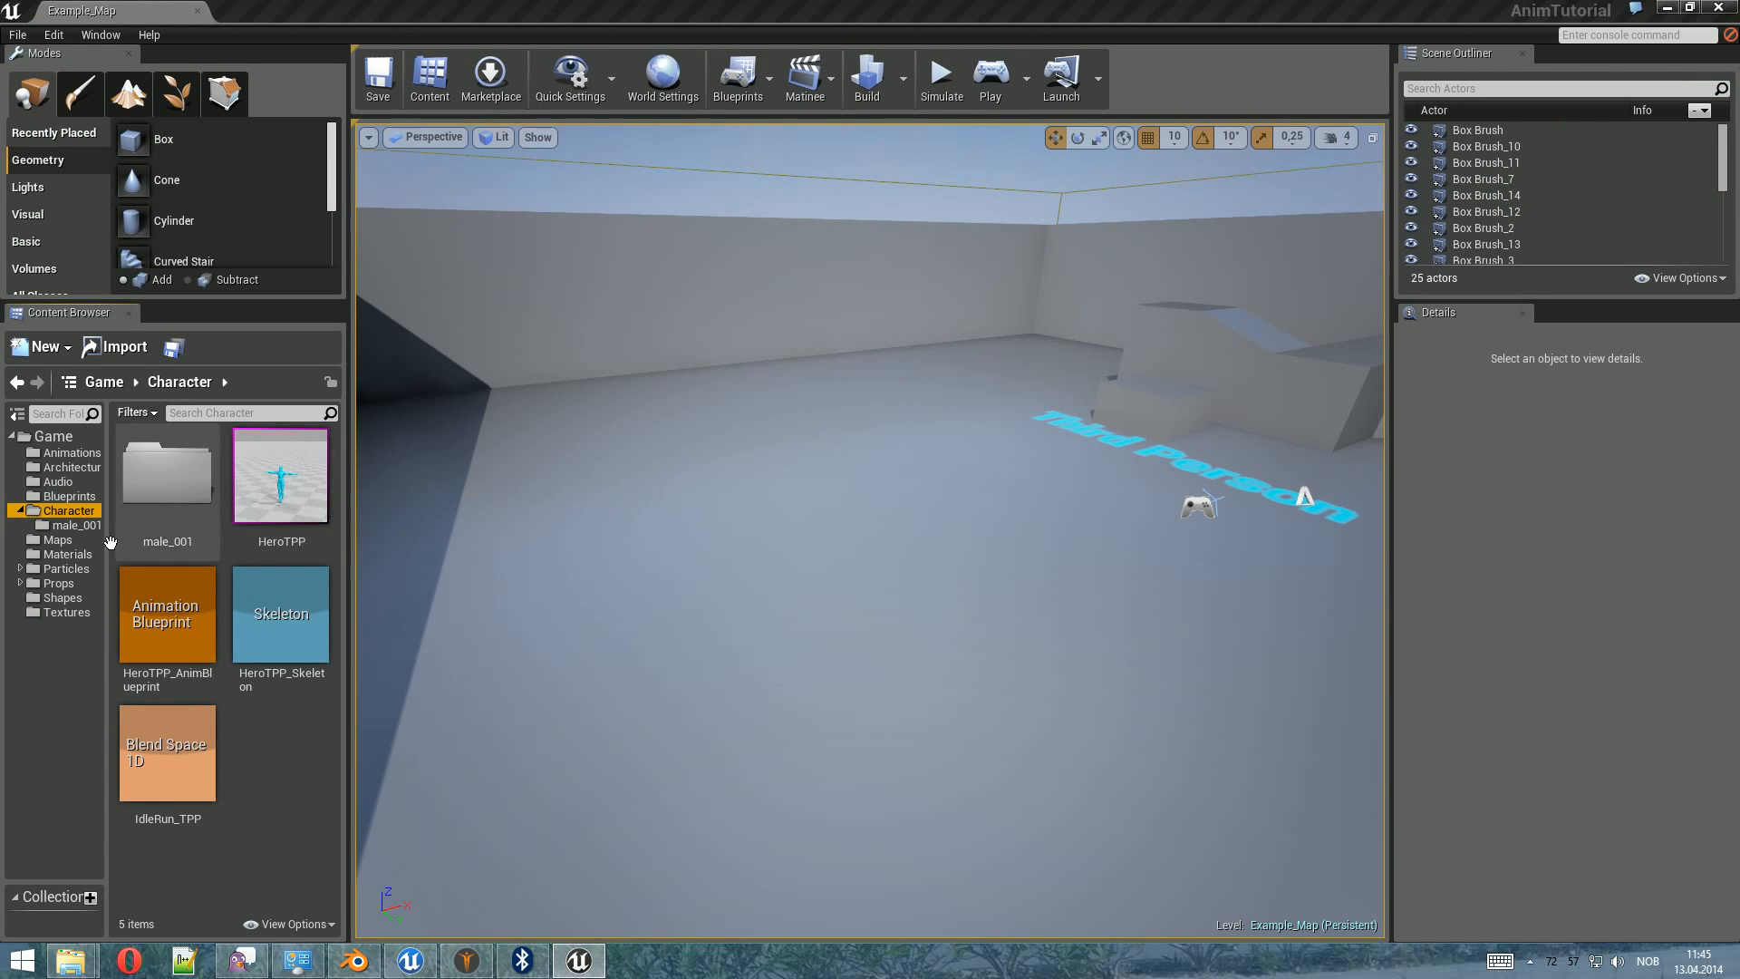
- Switch to Unreal Editor and choose male.001.fbx for import into the Character/male_001 folder
double_click(172, 474)
click(115, 346)
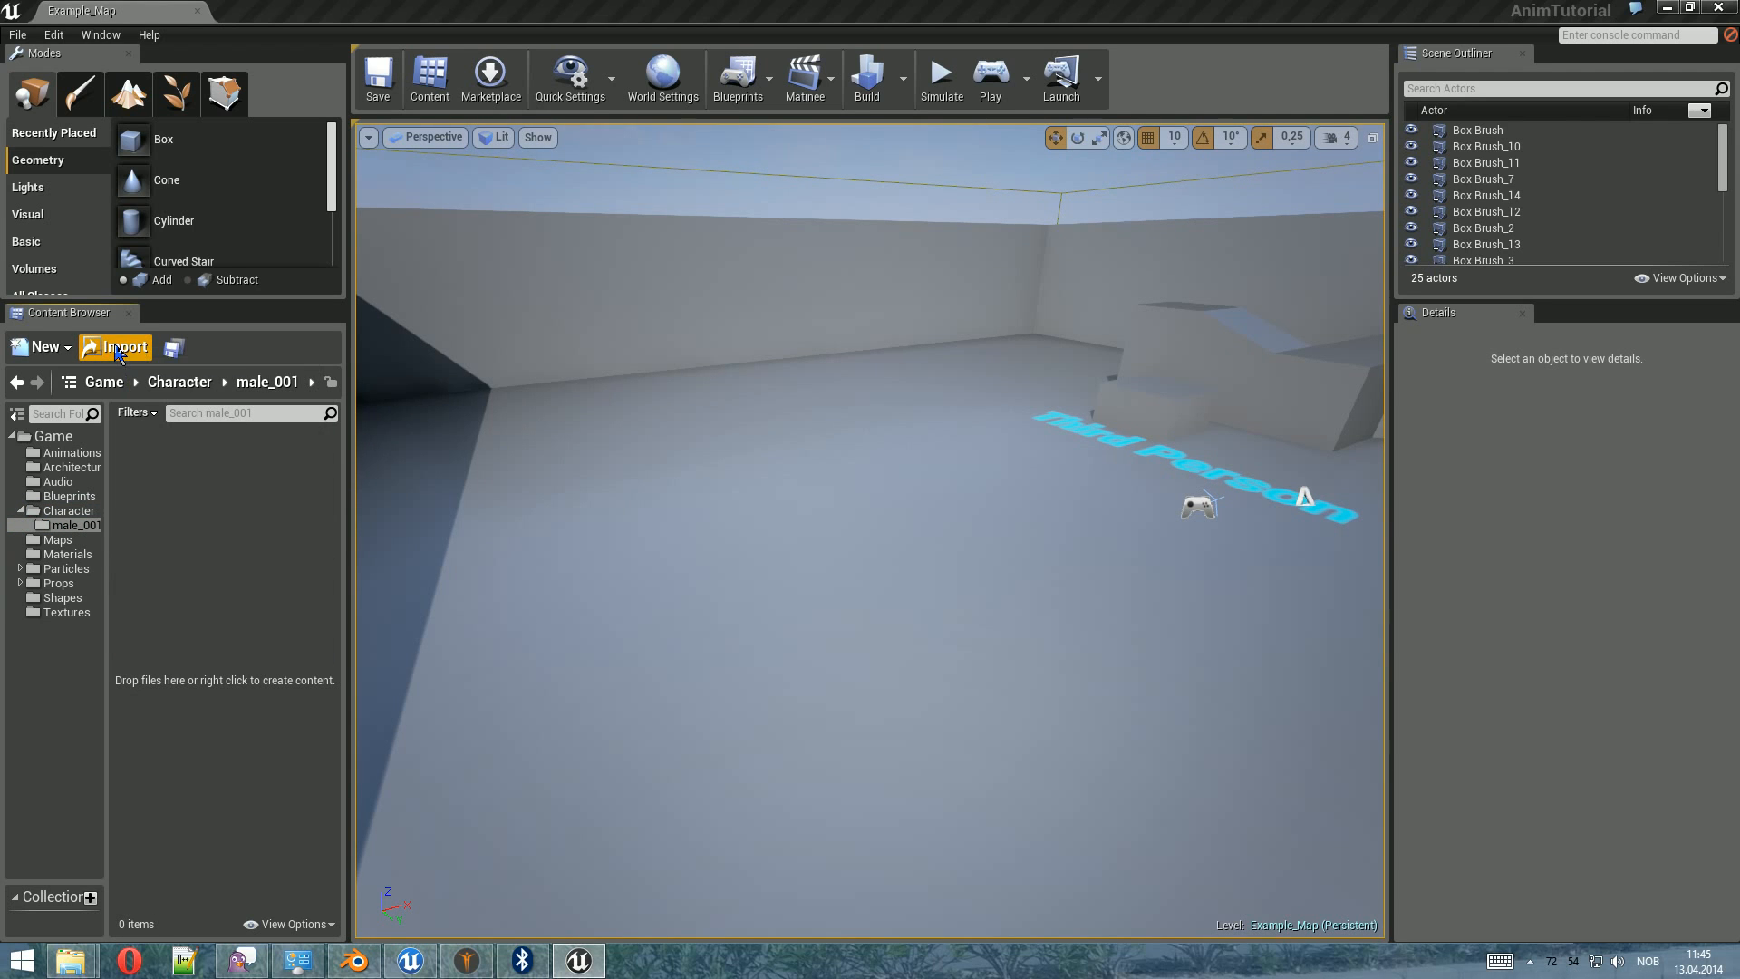
click(378, 225)
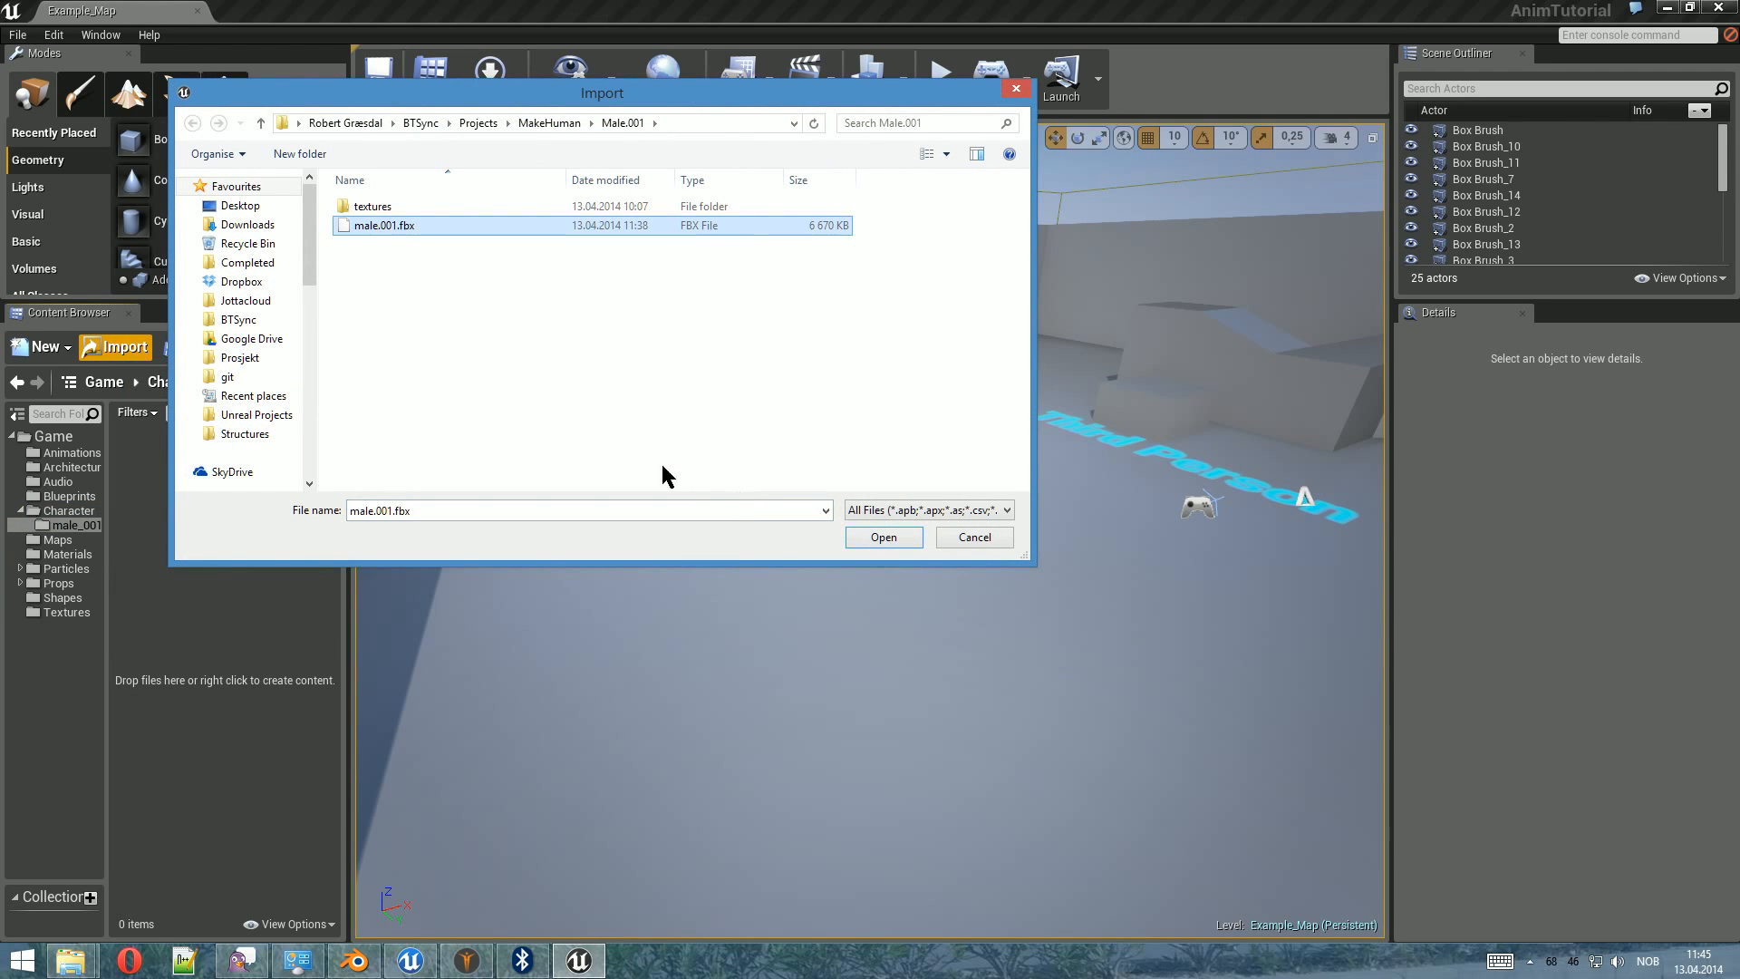
click(877, 538)
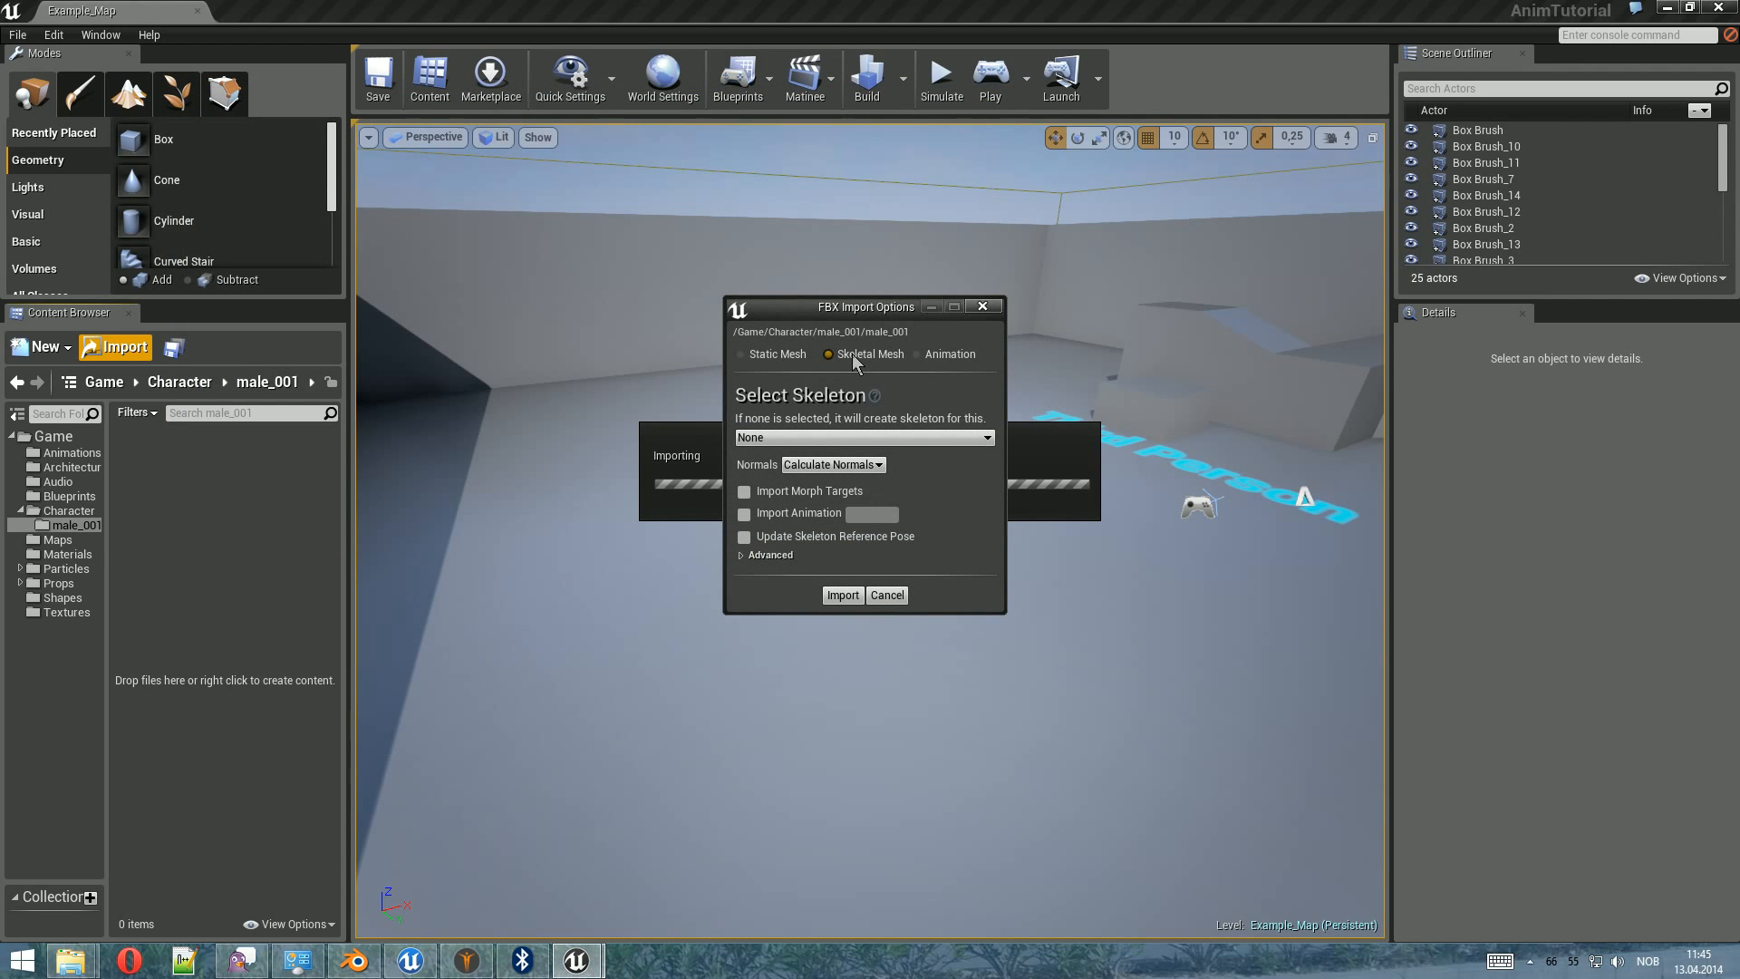
- Import male.001.fbx as a skeletal mesh with no existing skeleton and Import Materials enabled, and dismiss the message log
click(750, 555)
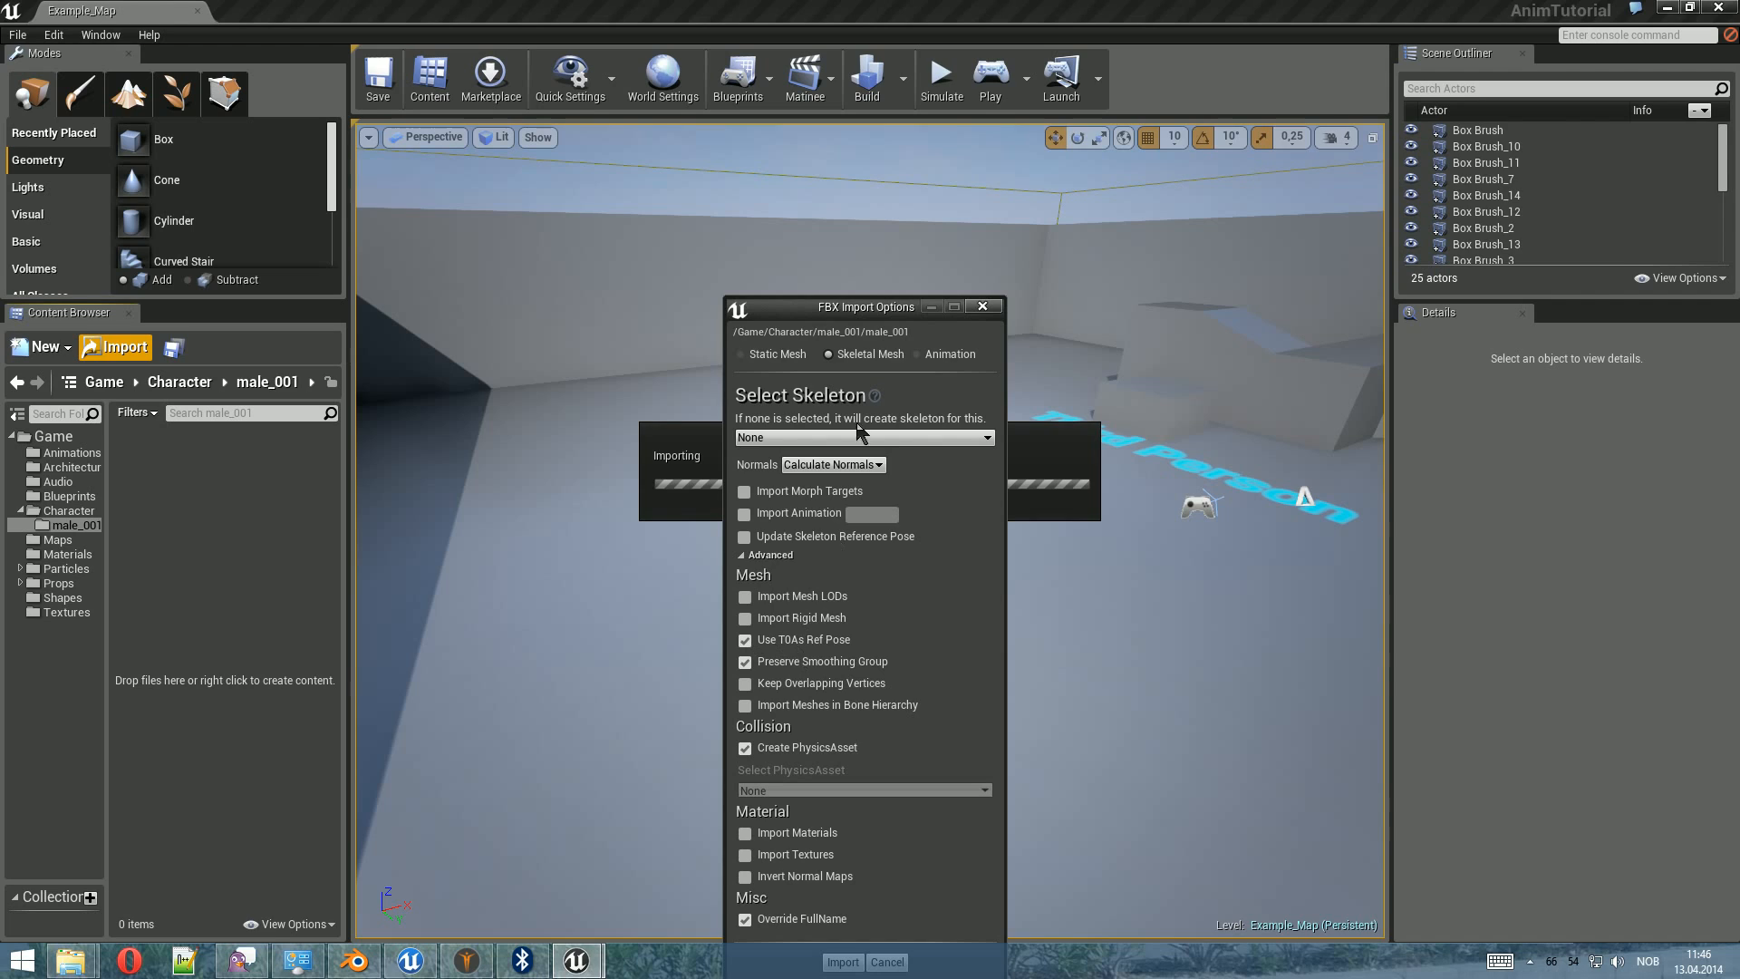
drag(866, 308, 840, 192)
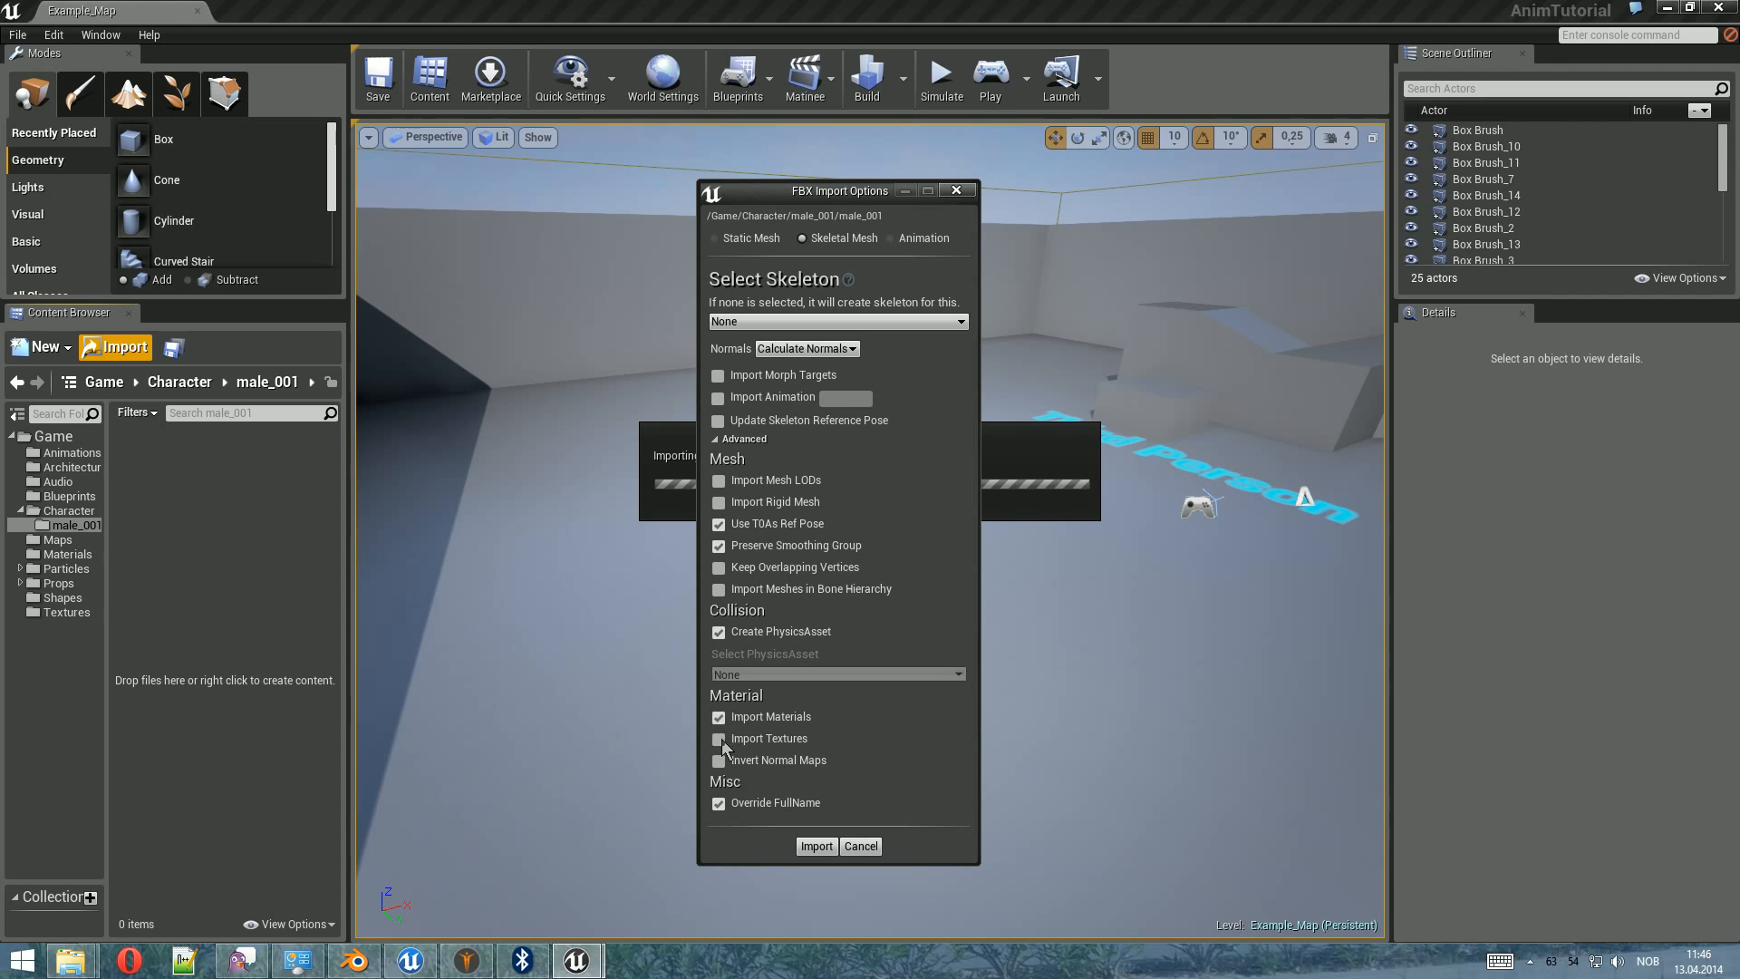
click(815, 846)
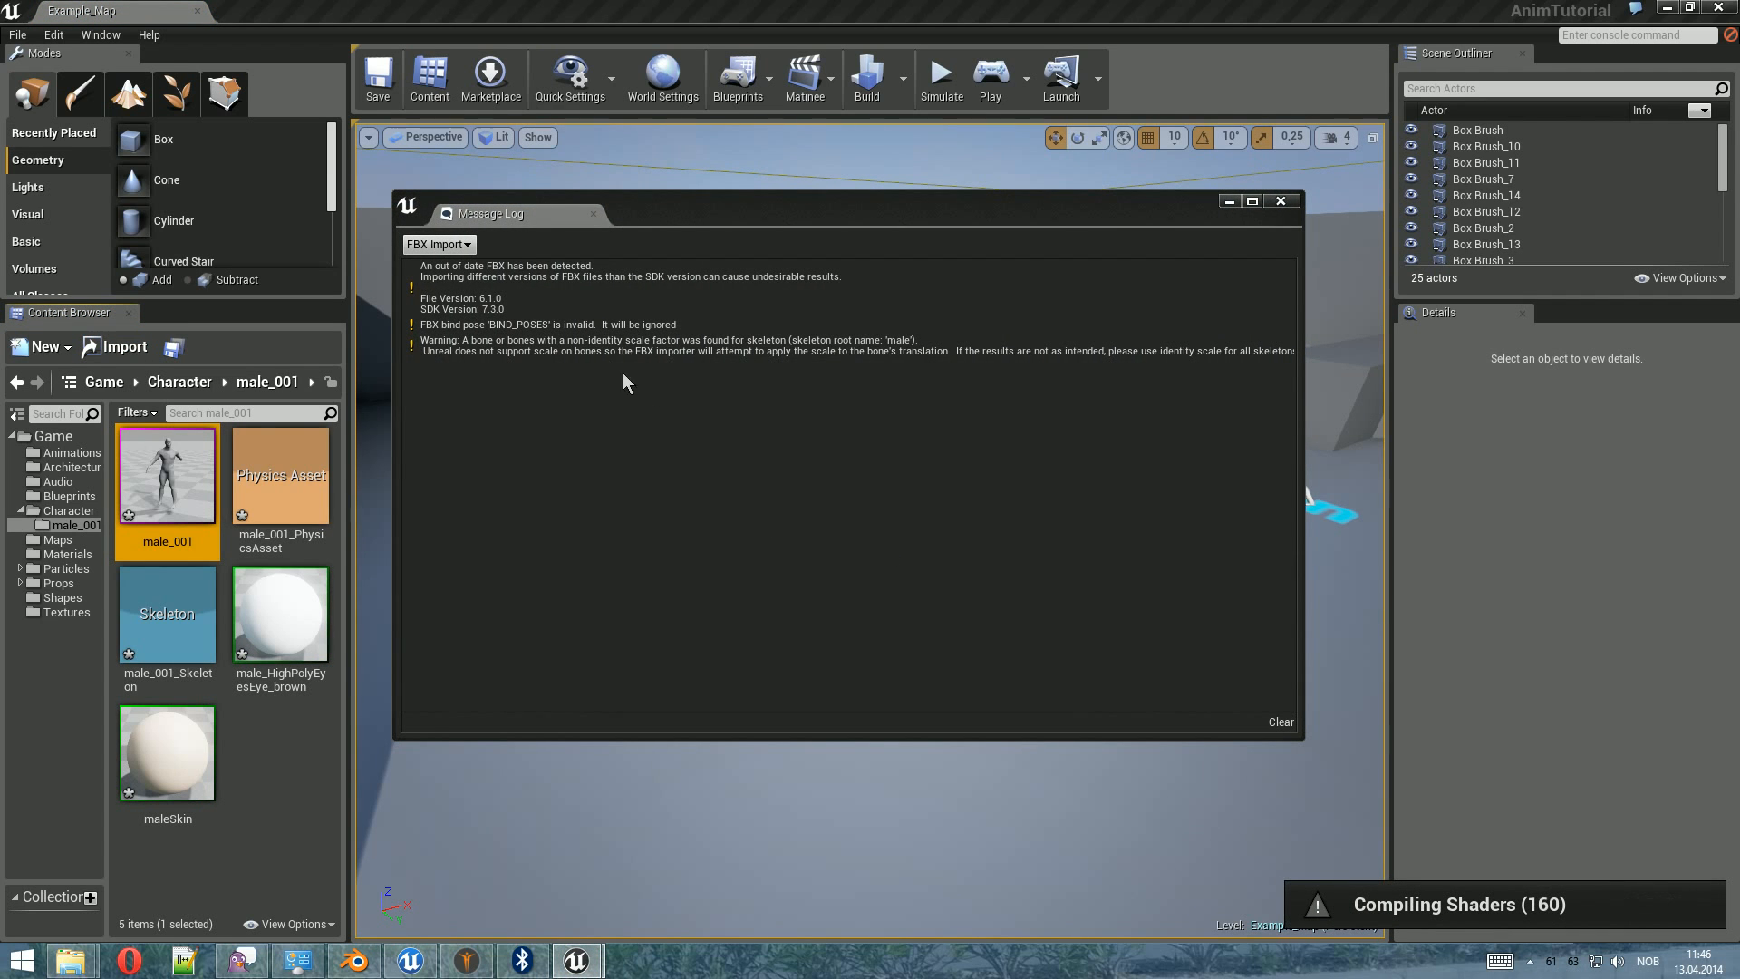
drag(666, 208, 712, 174)
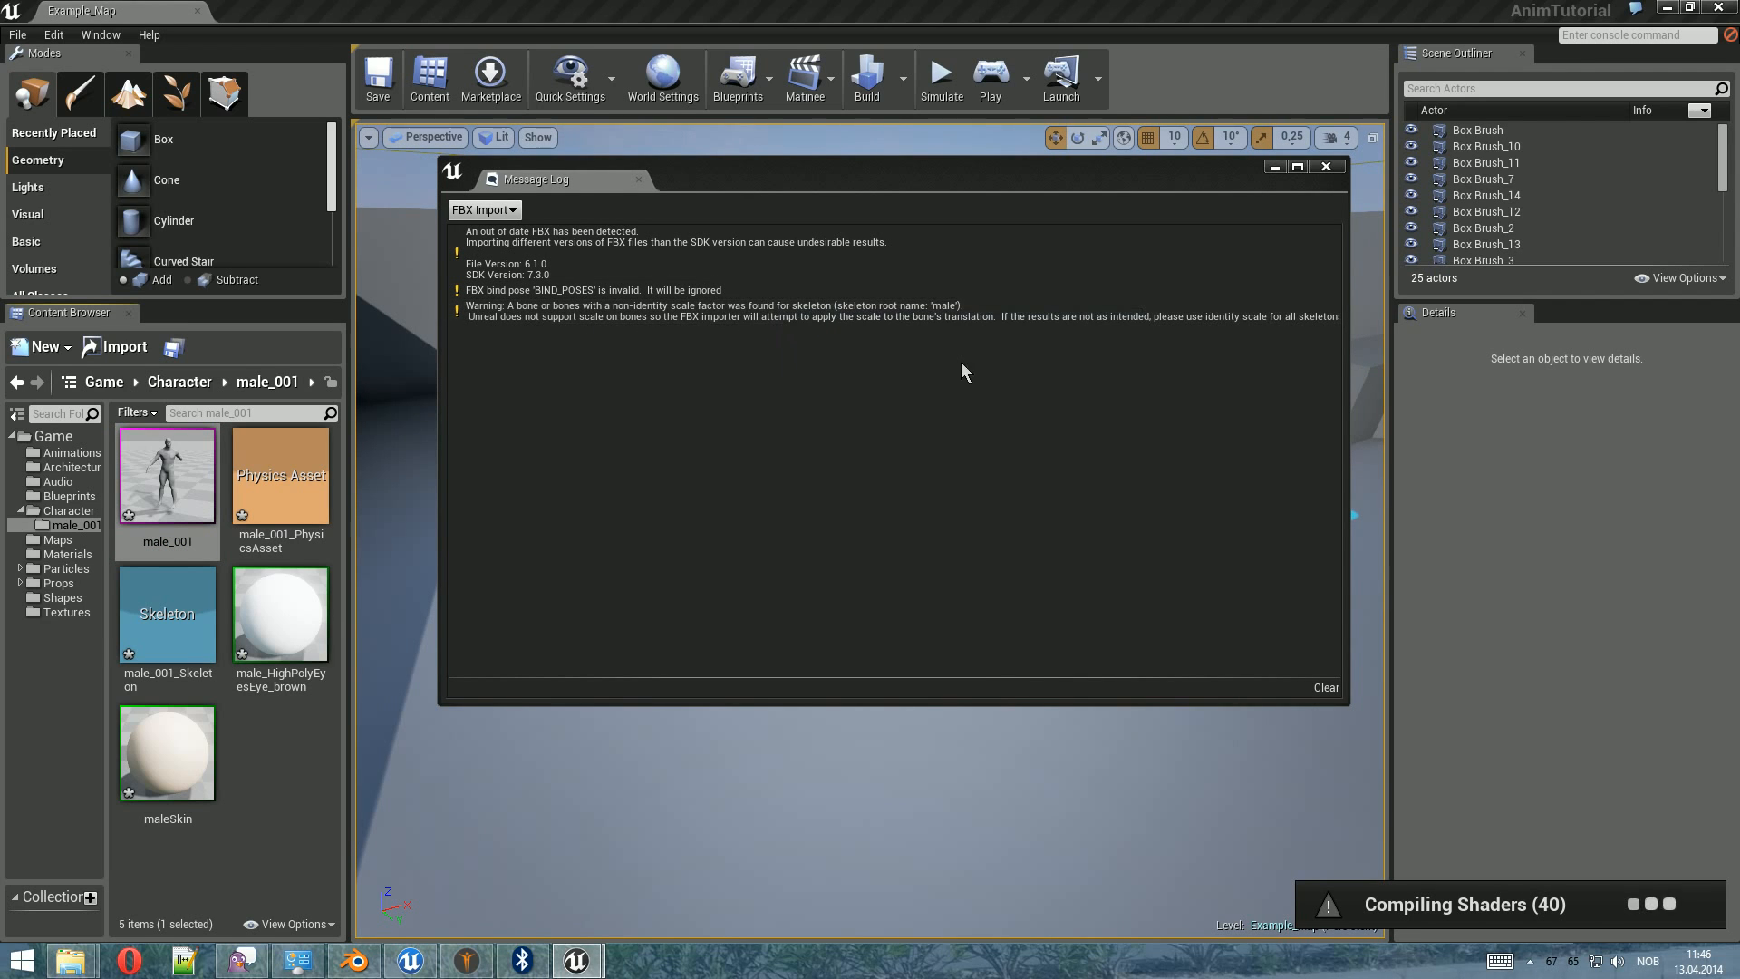
click(1328, 169)
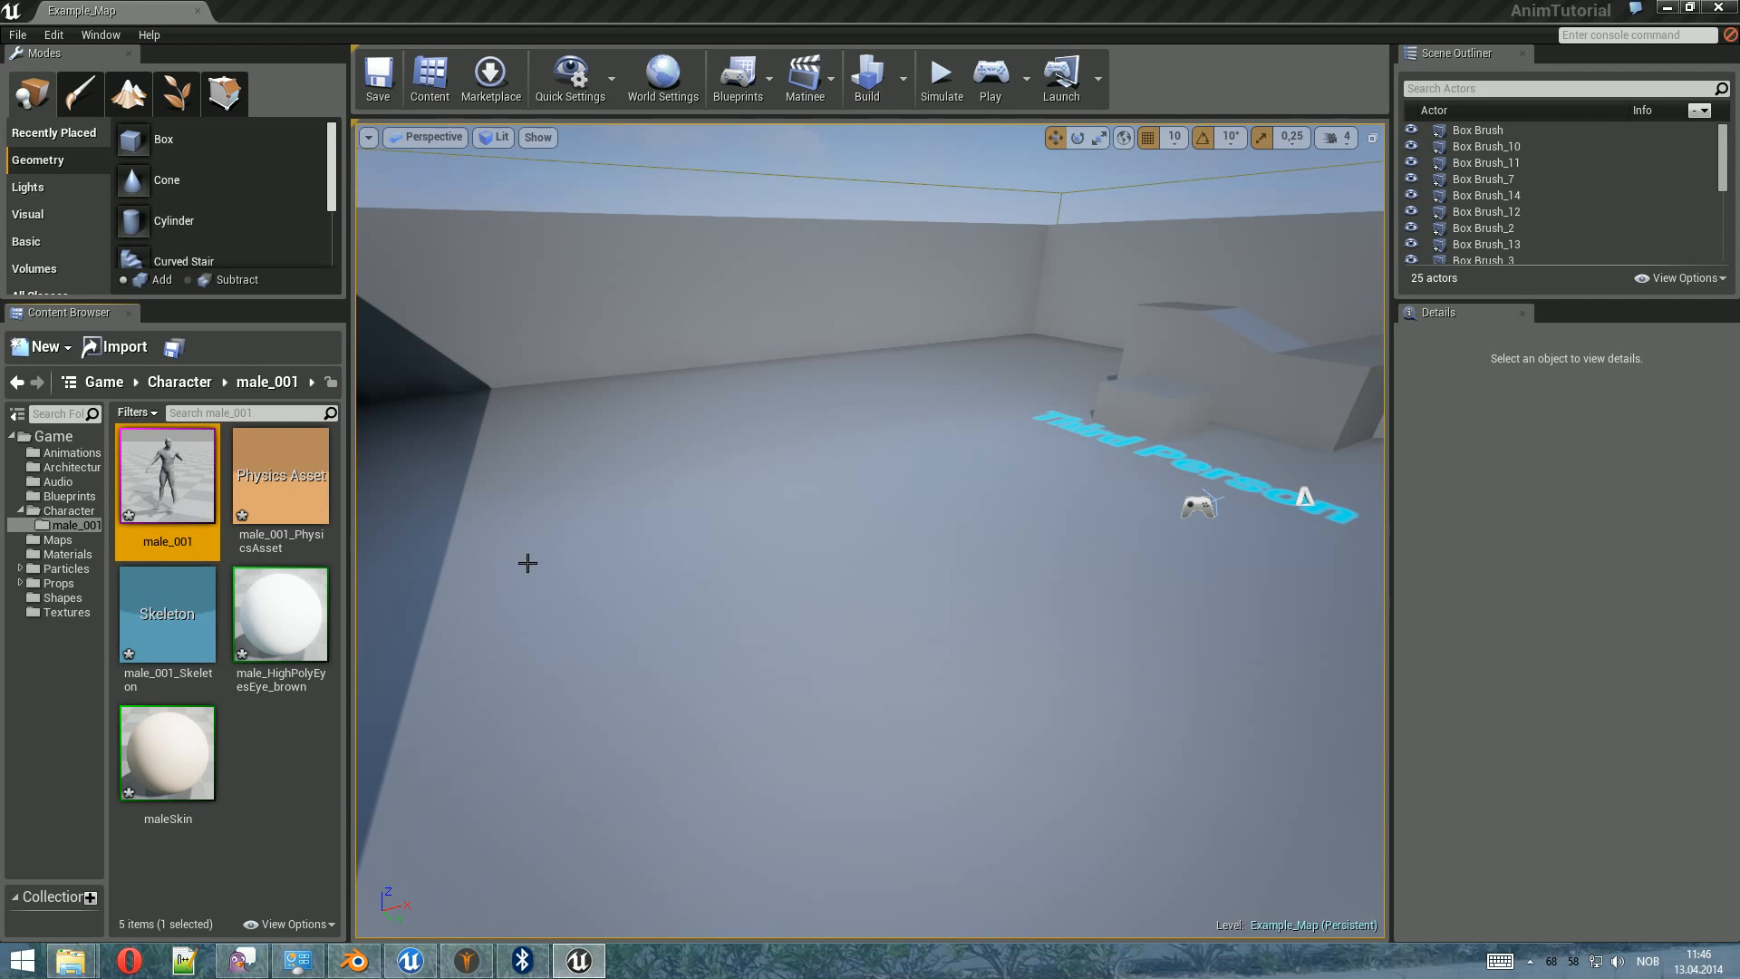
- Open the imported male_001 mesh, examine the figure's pose and shape from several angles, and close its editor
double_click(168, 471)
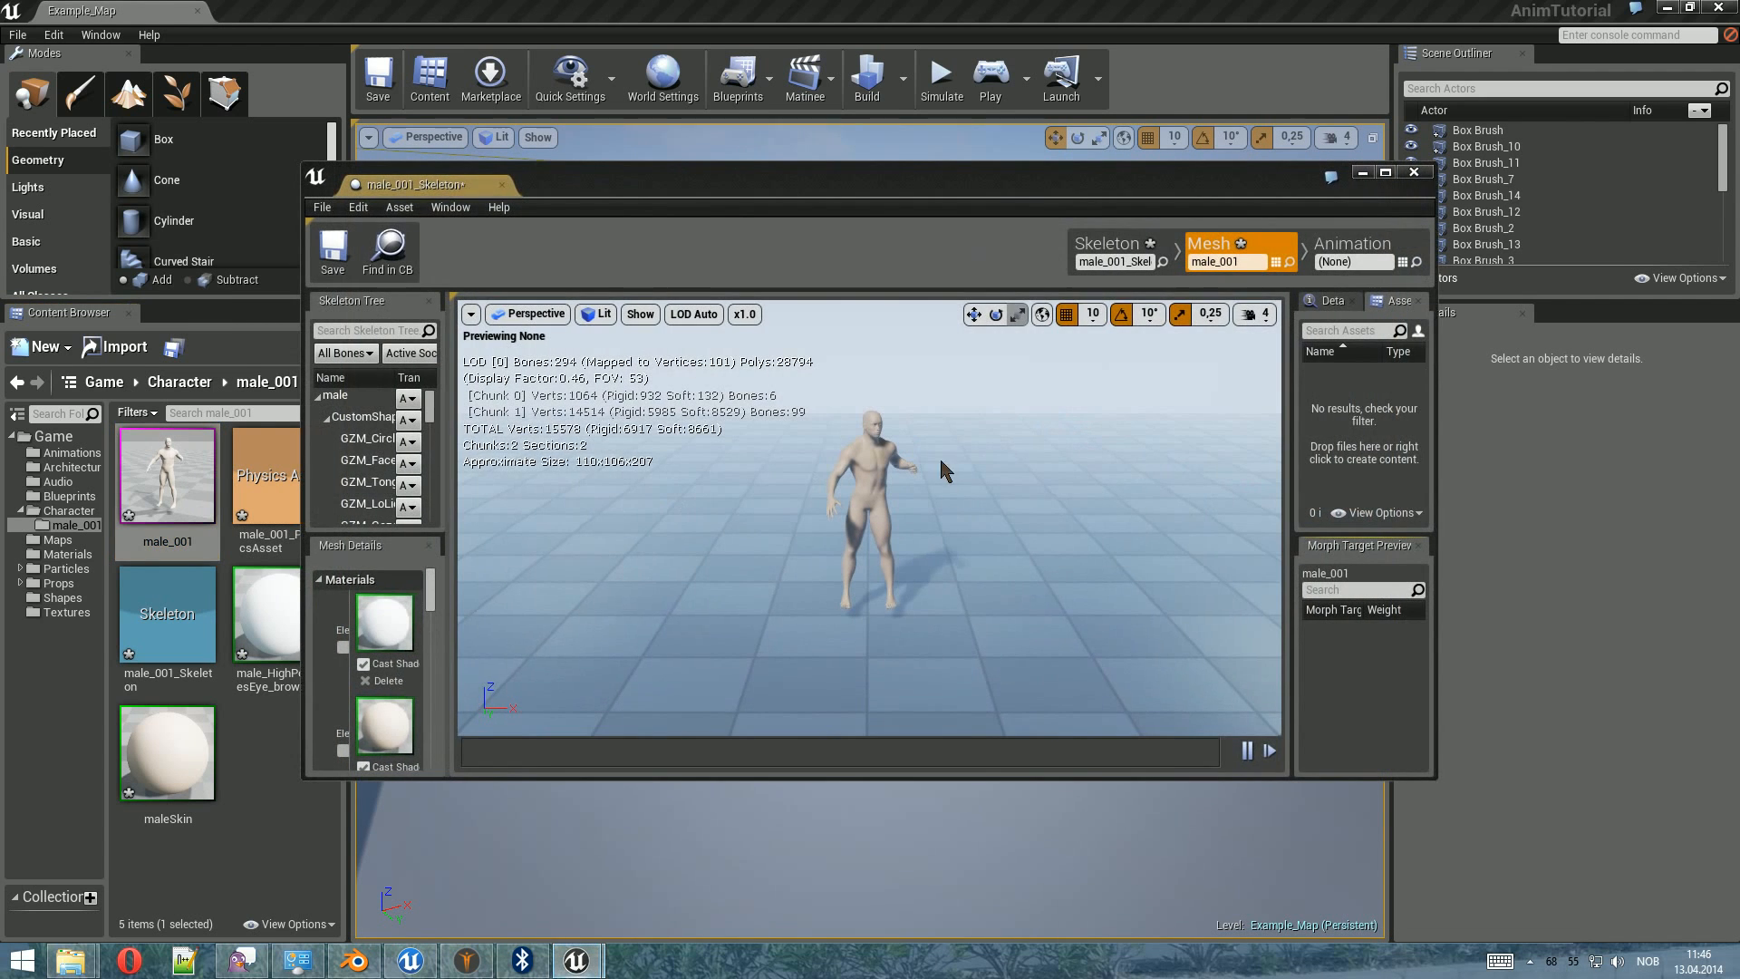
right_drag(932, 535, 899, 453)
key(w)
key(s)
key(w)
key(s)
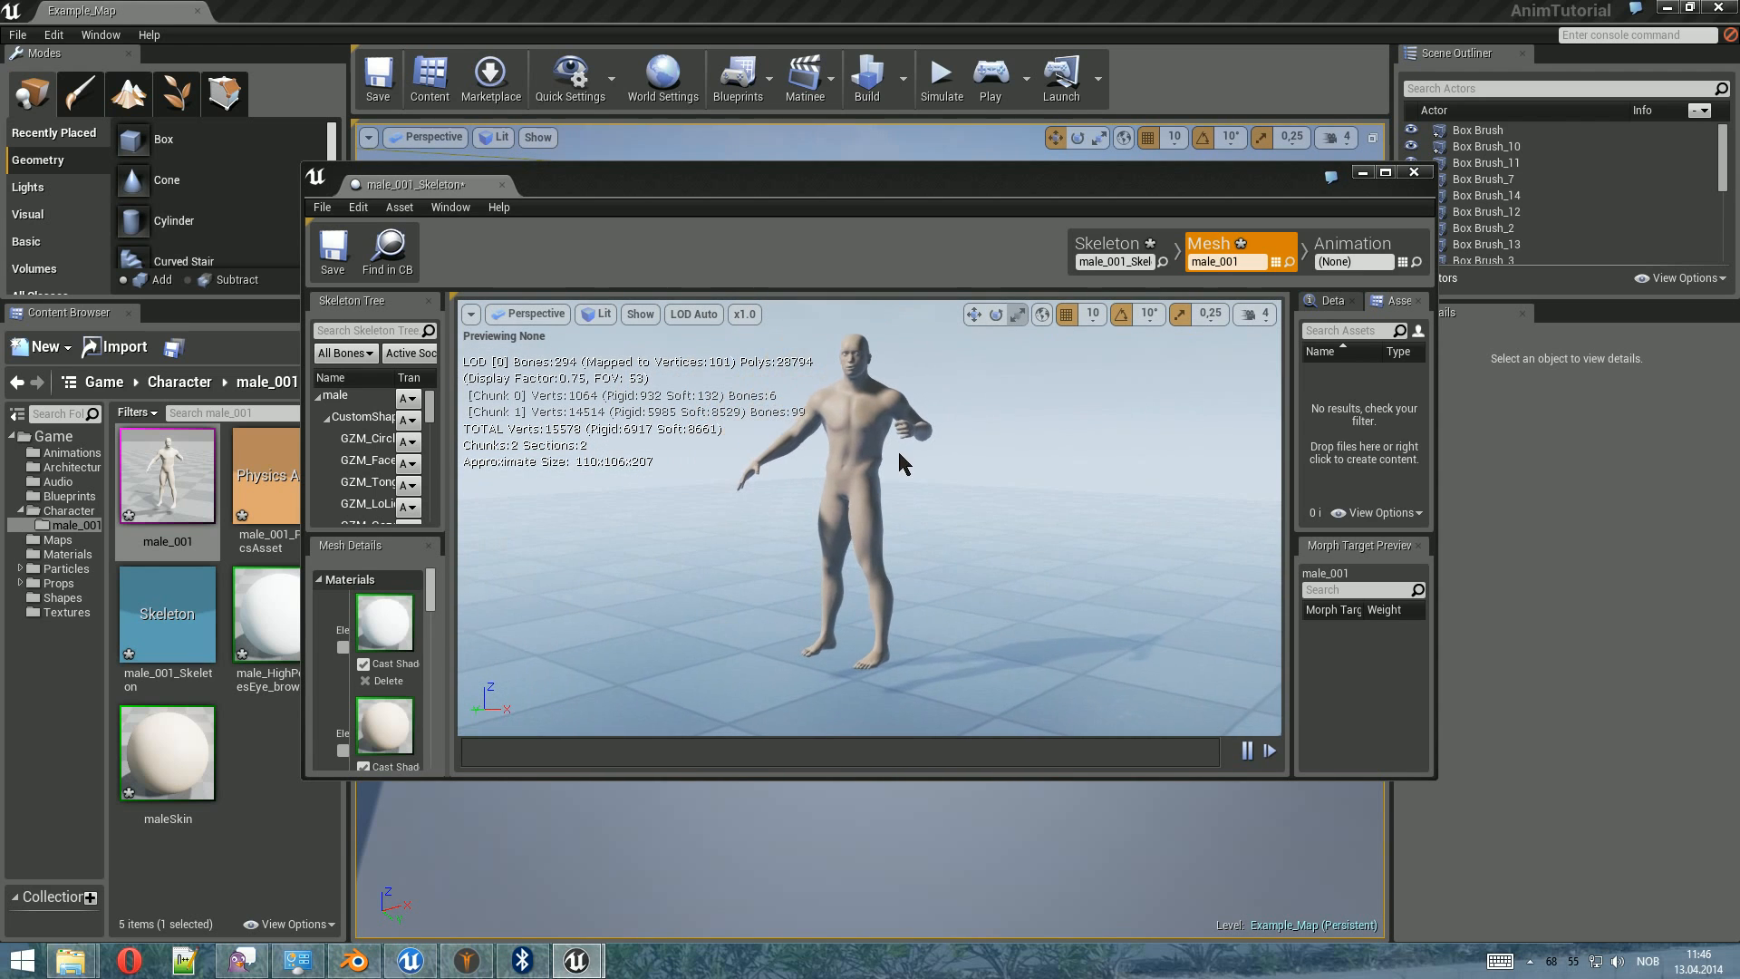
right_drag(1009, 490, 887, 481)
key(d)
key(a)
key(w)
key(s)
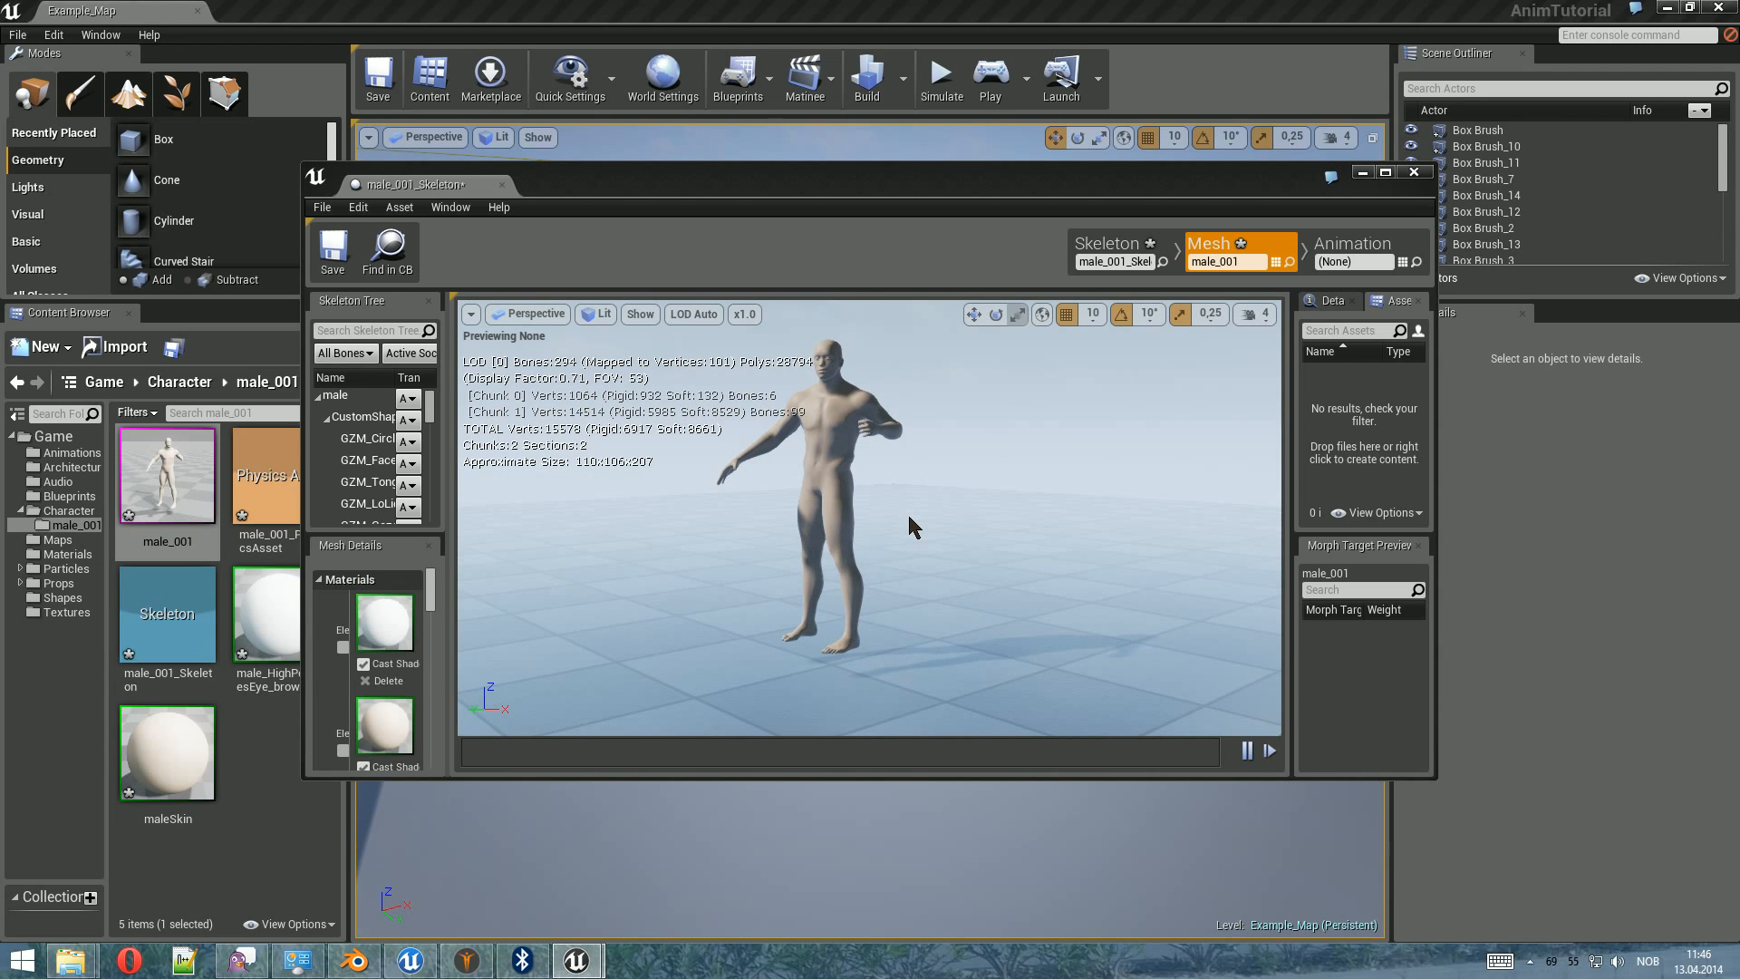
click(1414, 172)
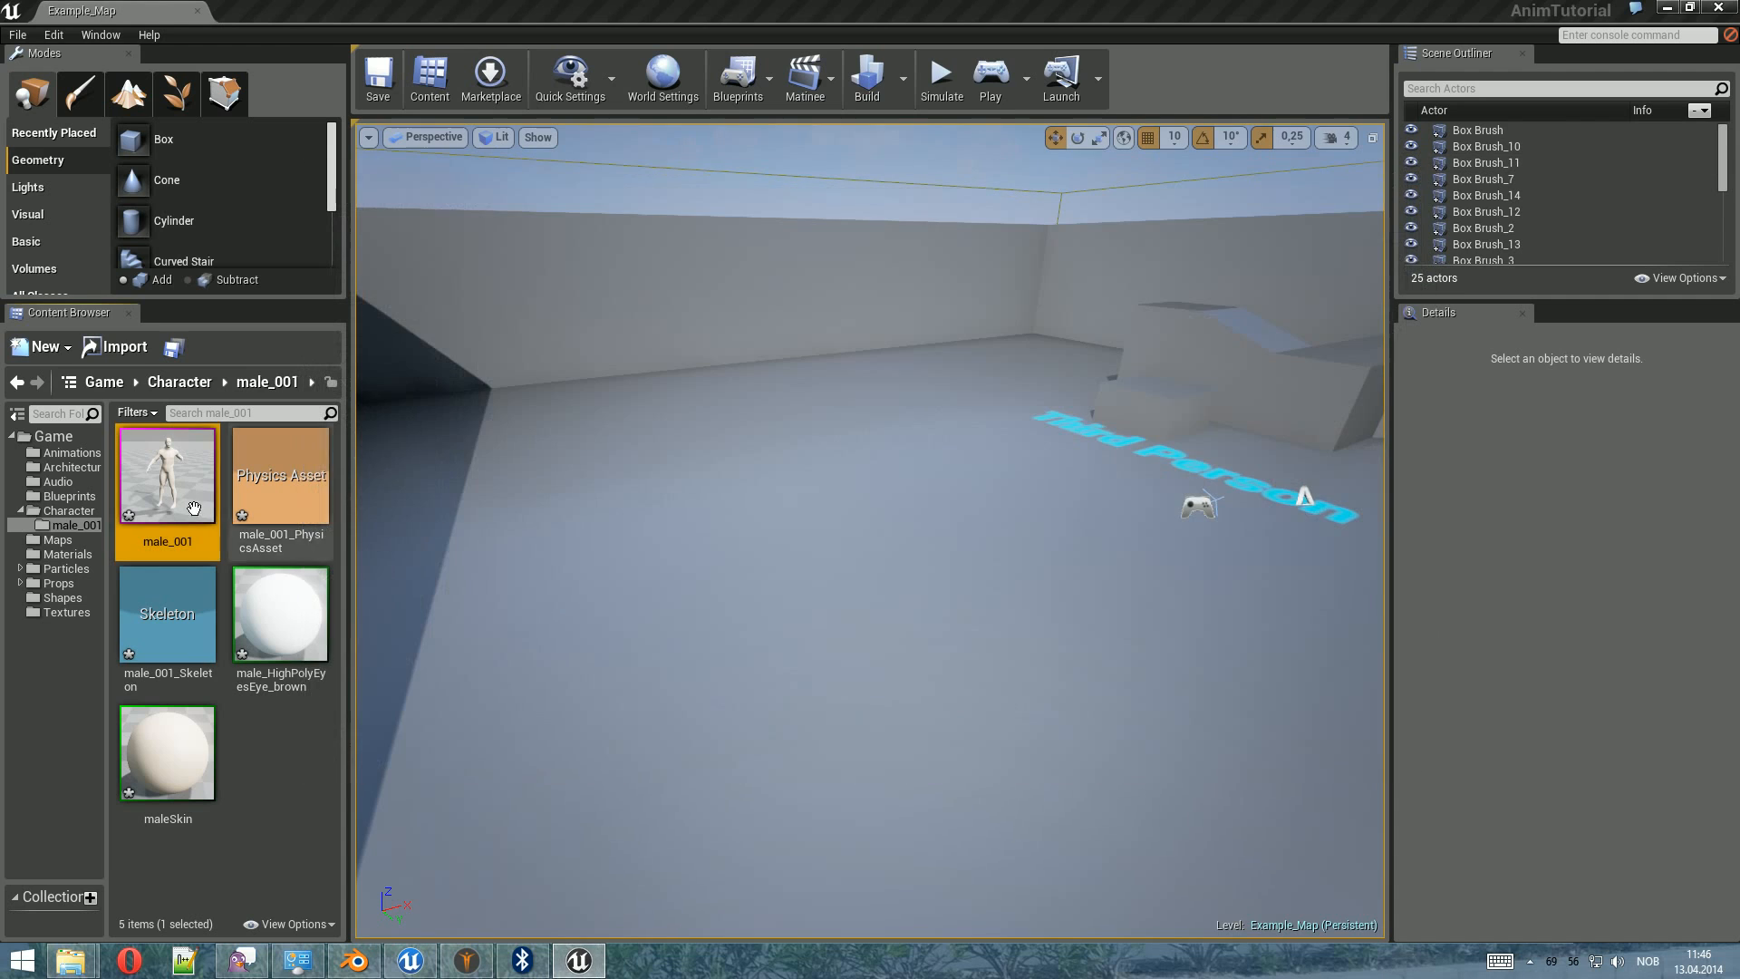
- Choose male.001.fbx for a second import into the male_001 folder and agree to overwrite the existing asset
click(114, 348)
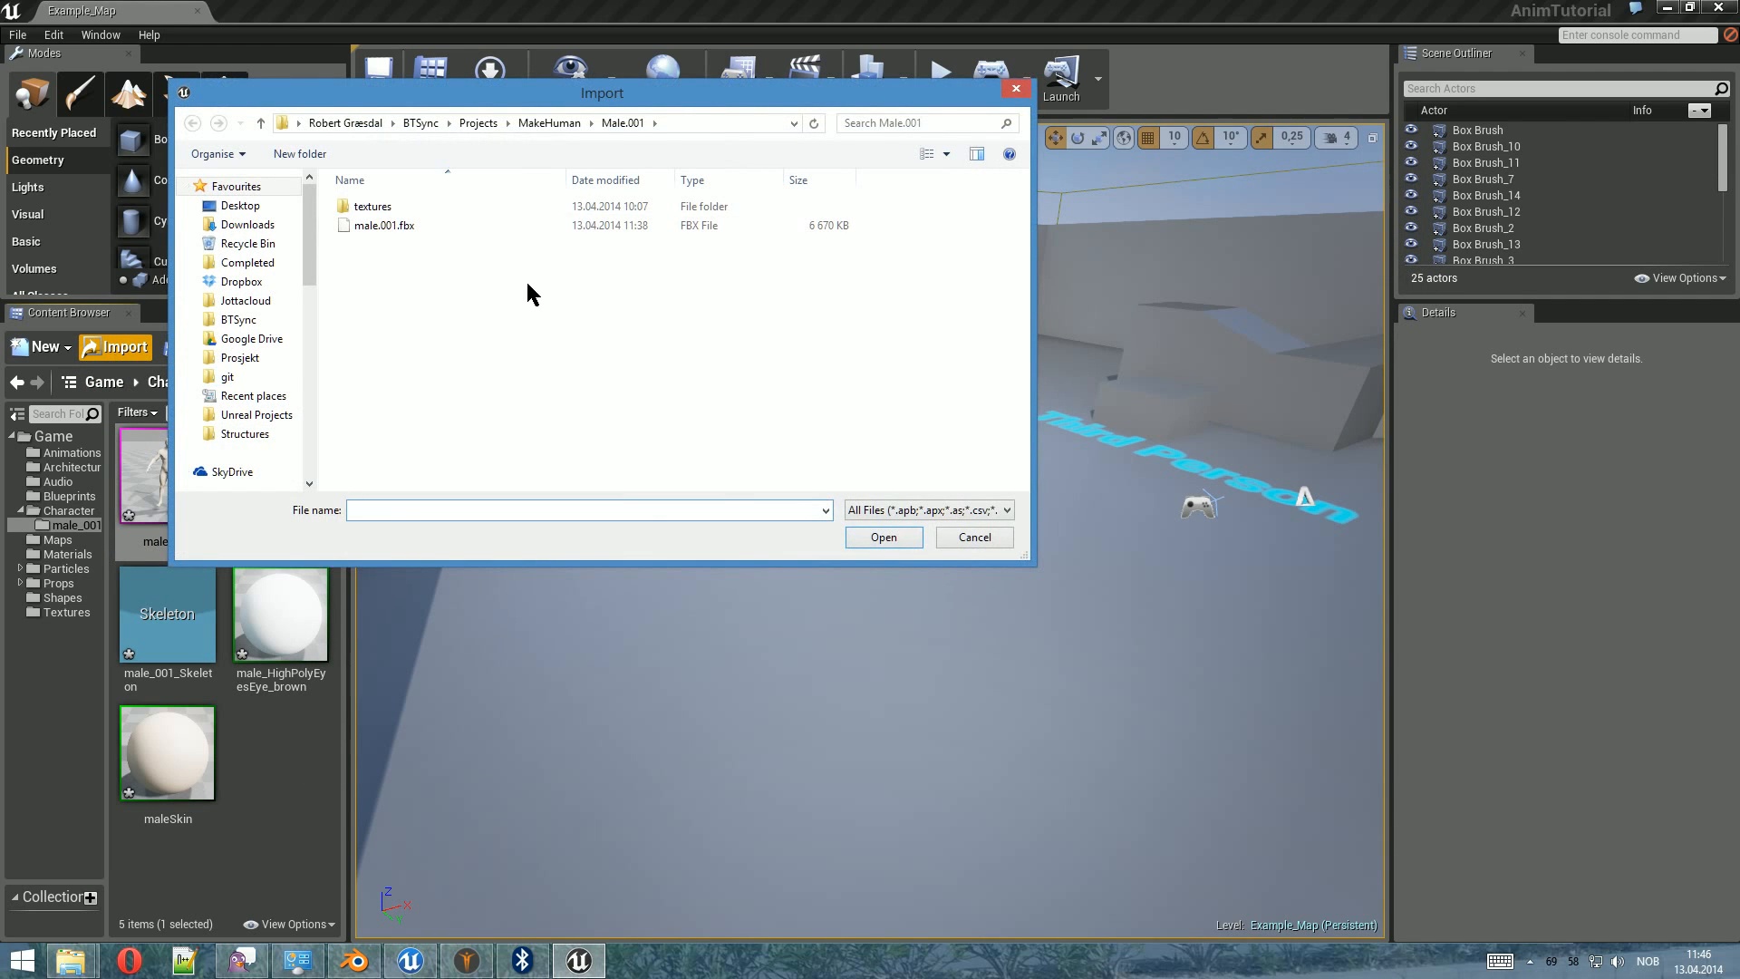
double_click(373, 225)
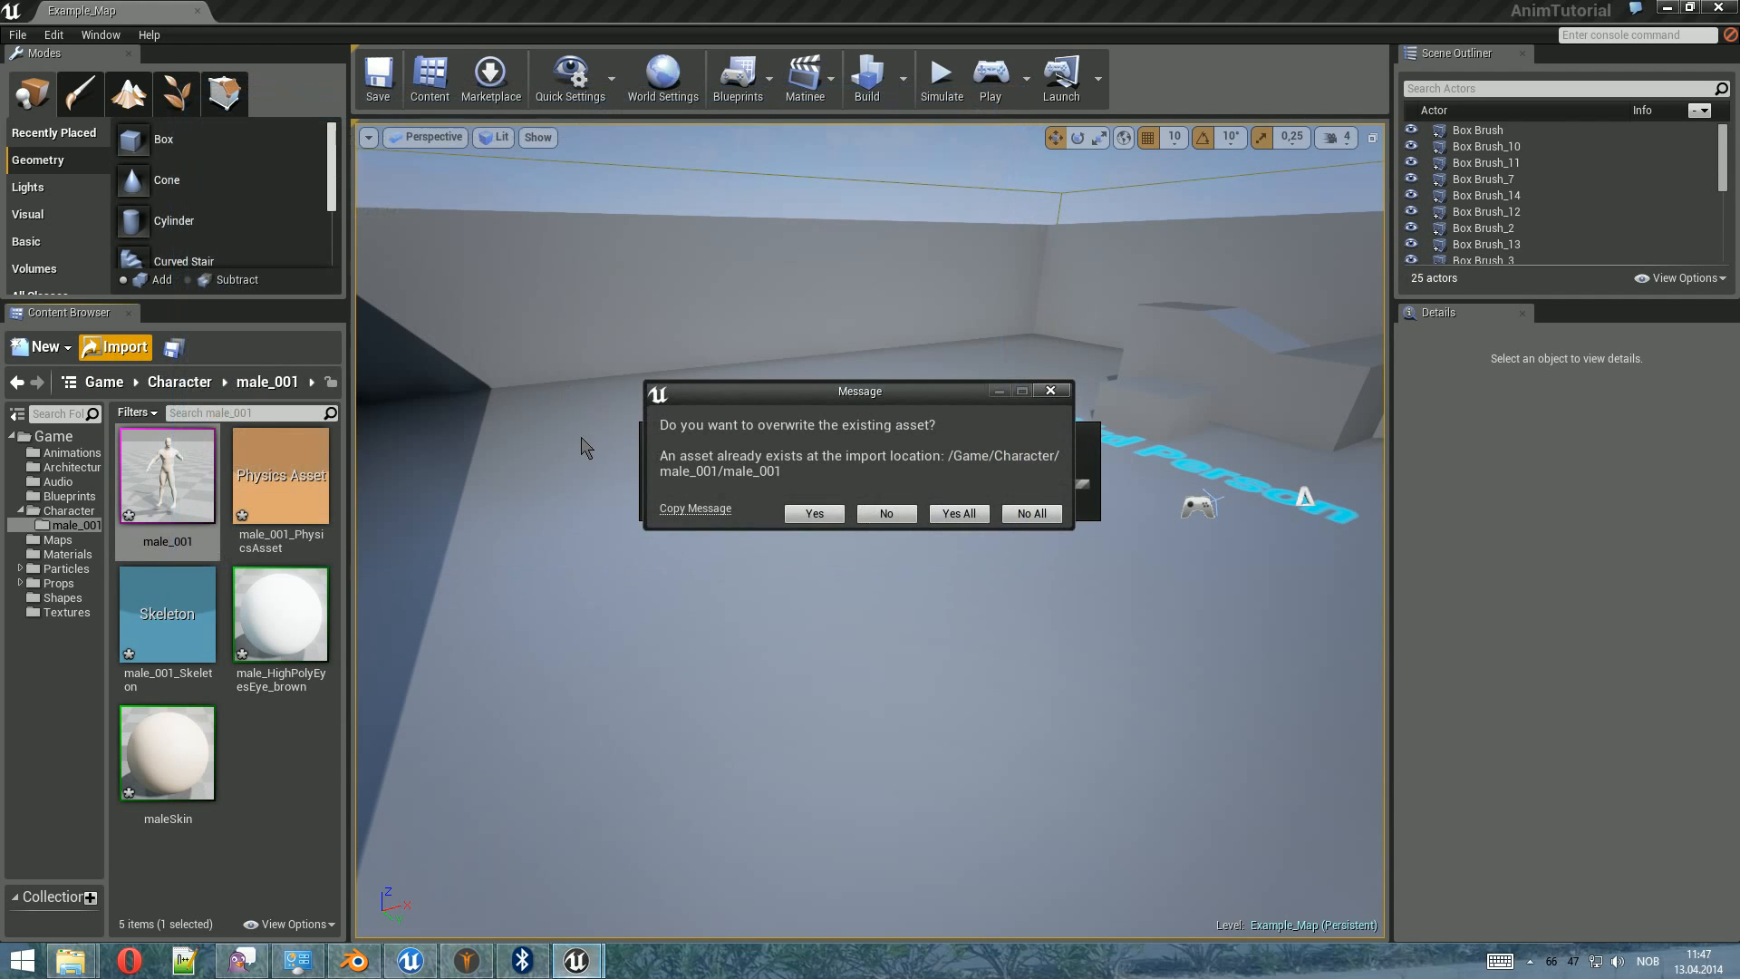
click(815, 514)
- Import the FBX as Animation onto male_001_Skeleton with the default advanced options, and dismiss the message log
click(931, 355)
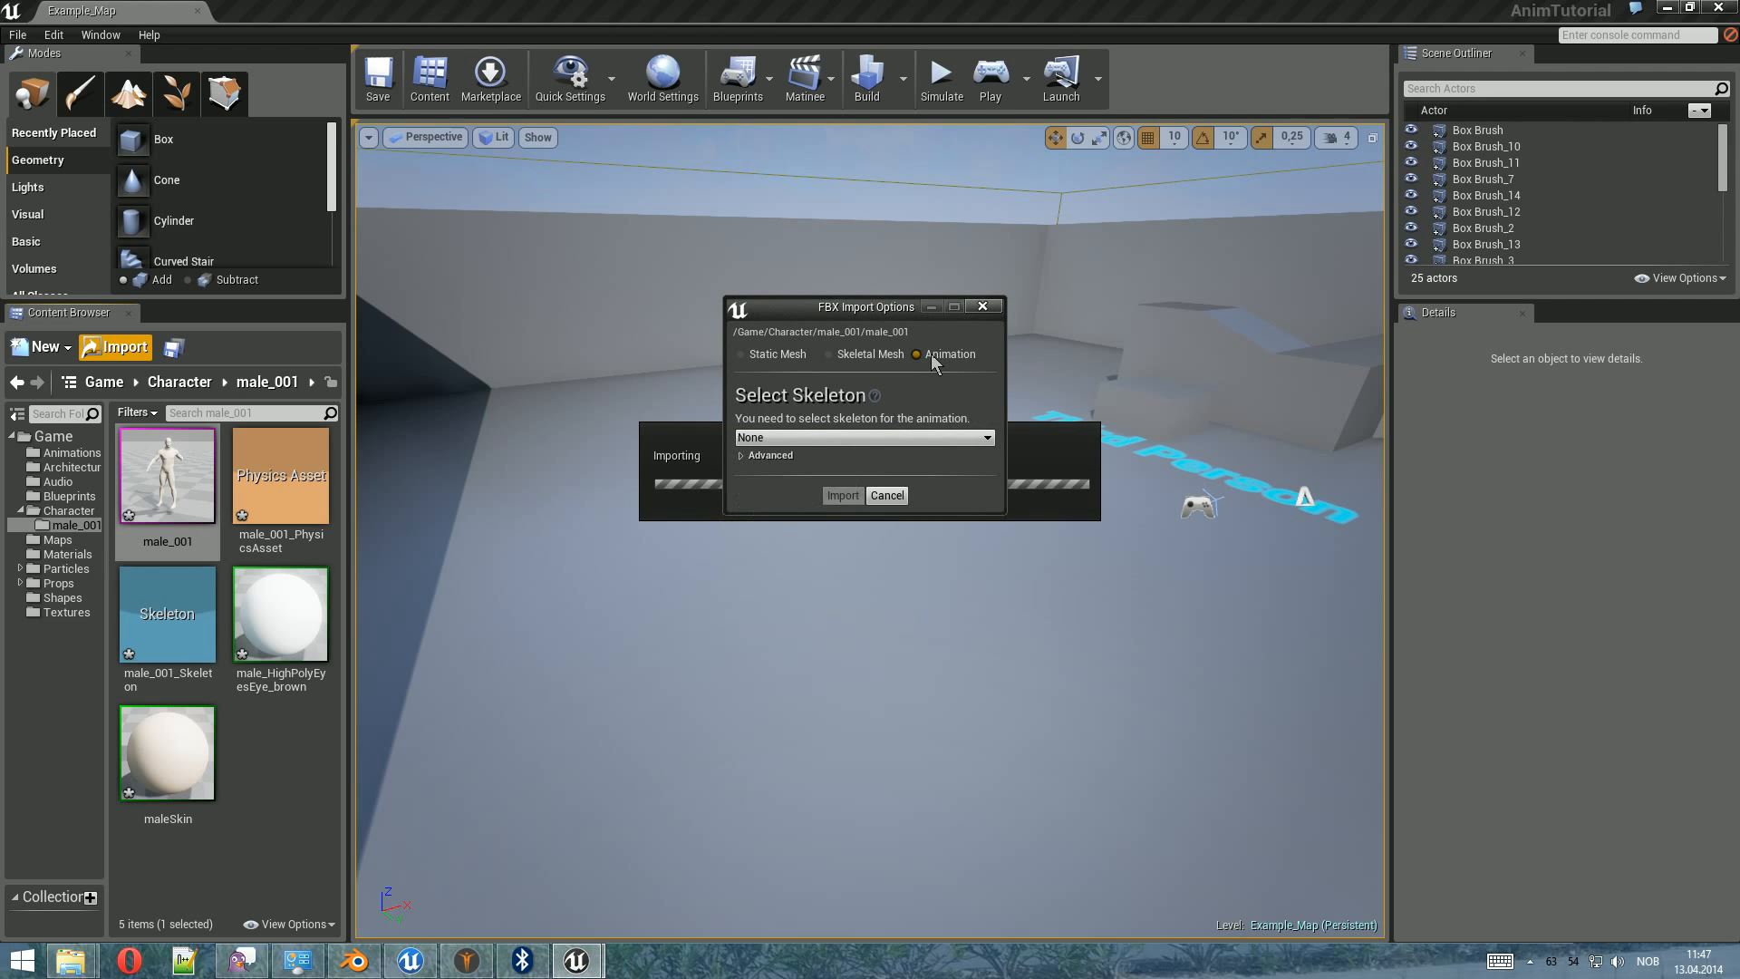
click(888, 439)
click(1090, 352)
click(784, 457)
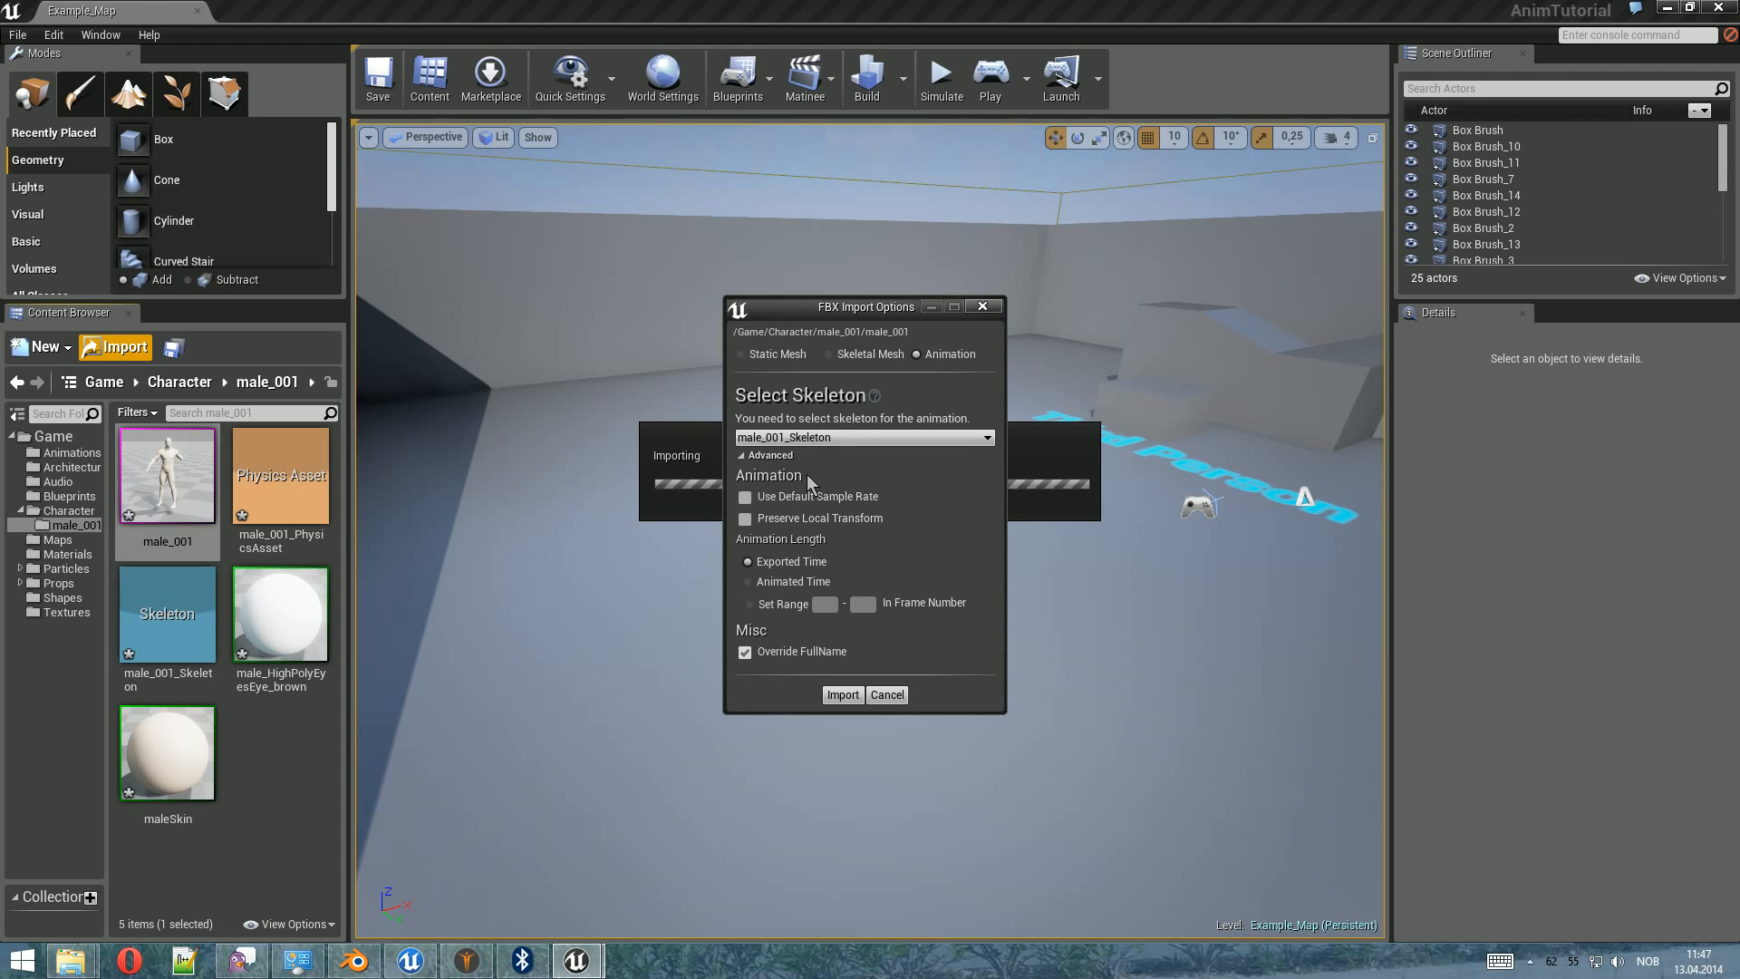
click(749, 455)
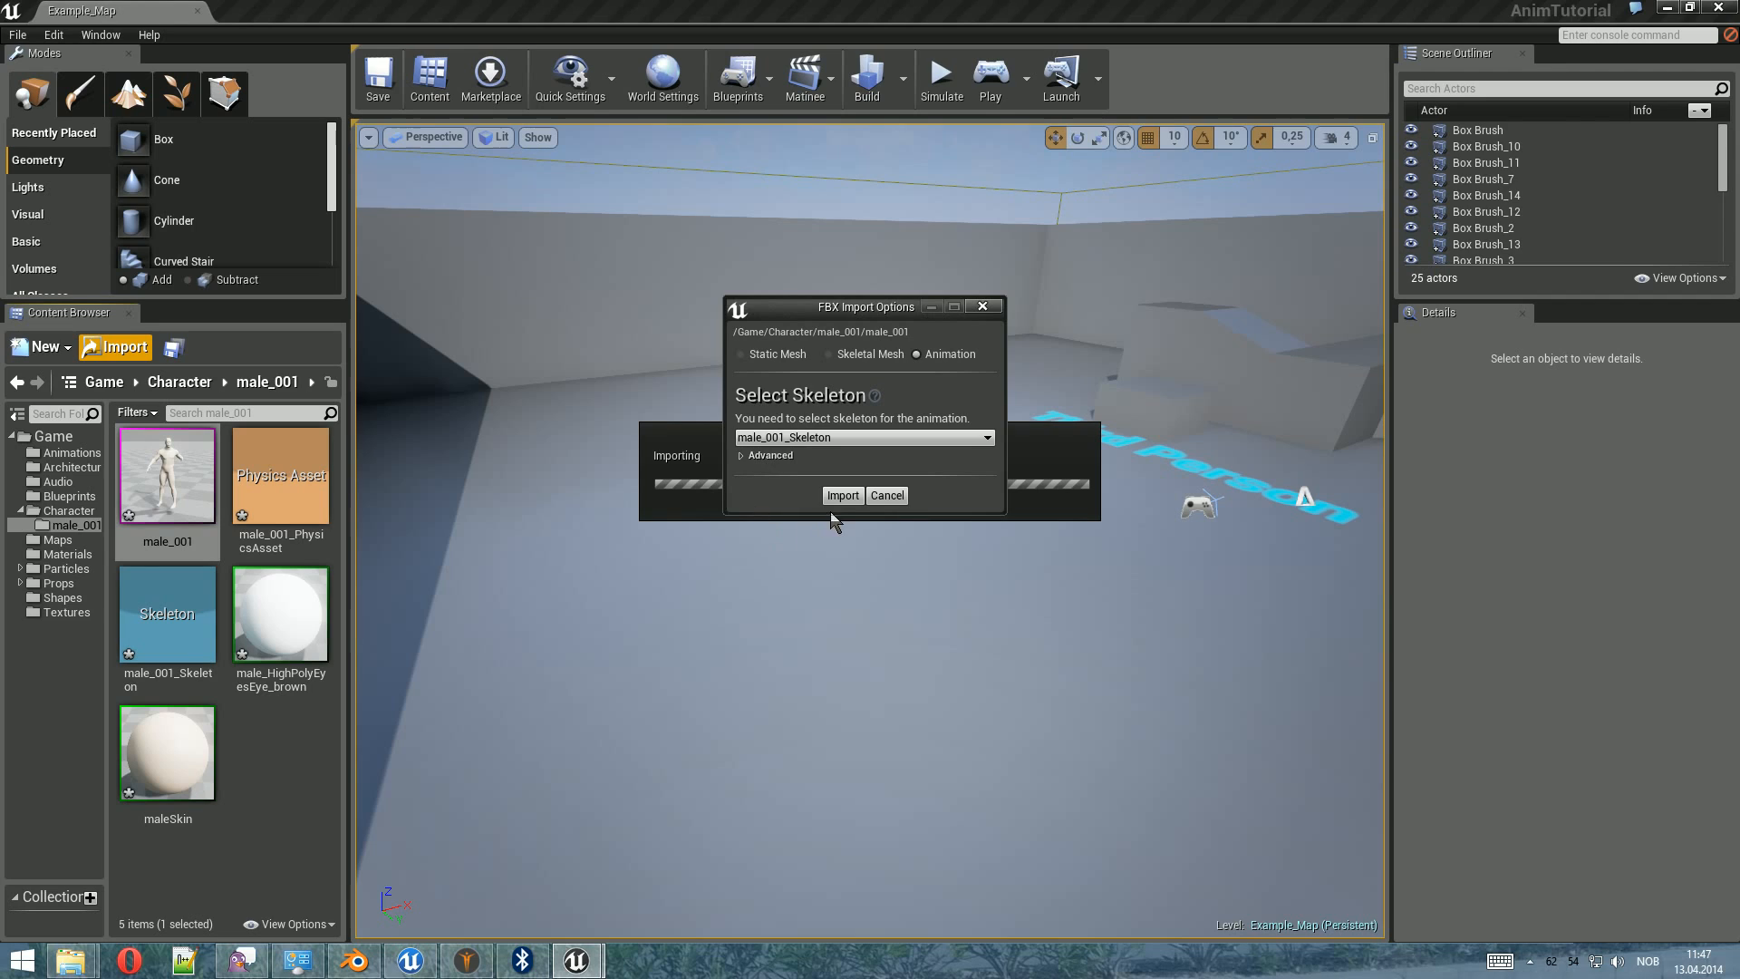
click(838, 496)
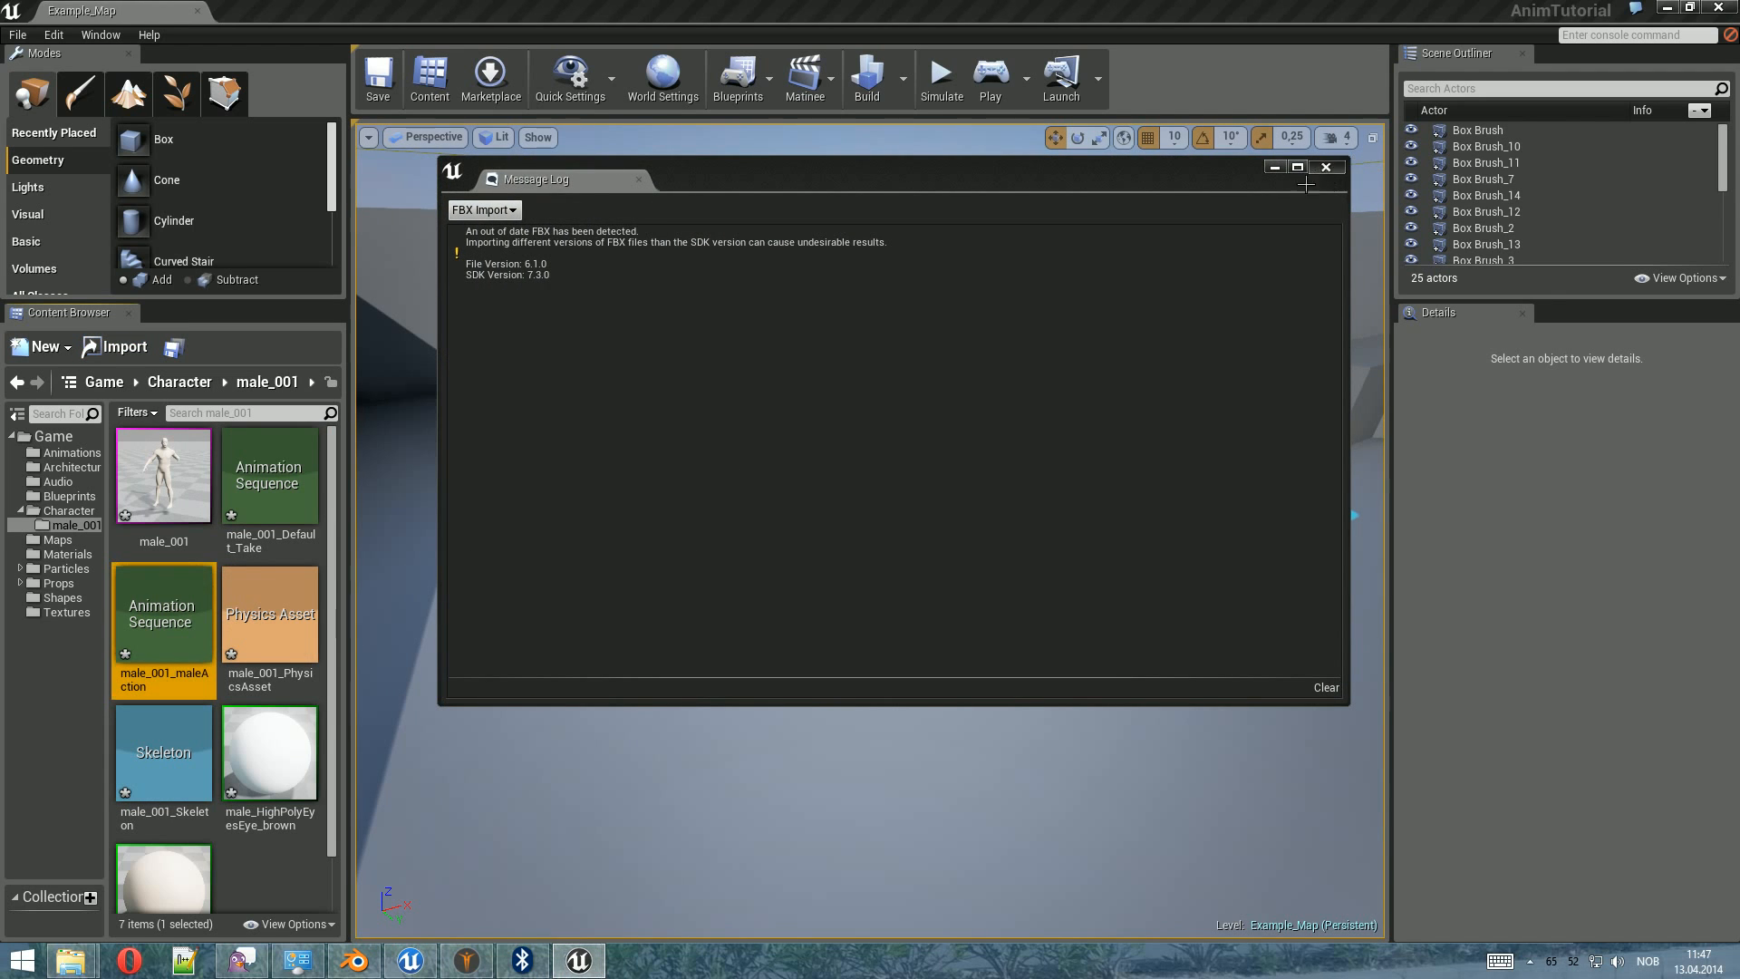
click(1322, 170)
- Open the male_001 mesh in a maximized editor window and view the character up close
scroll(337, 648, down, 2)
scroll(337, 649, up, 2)
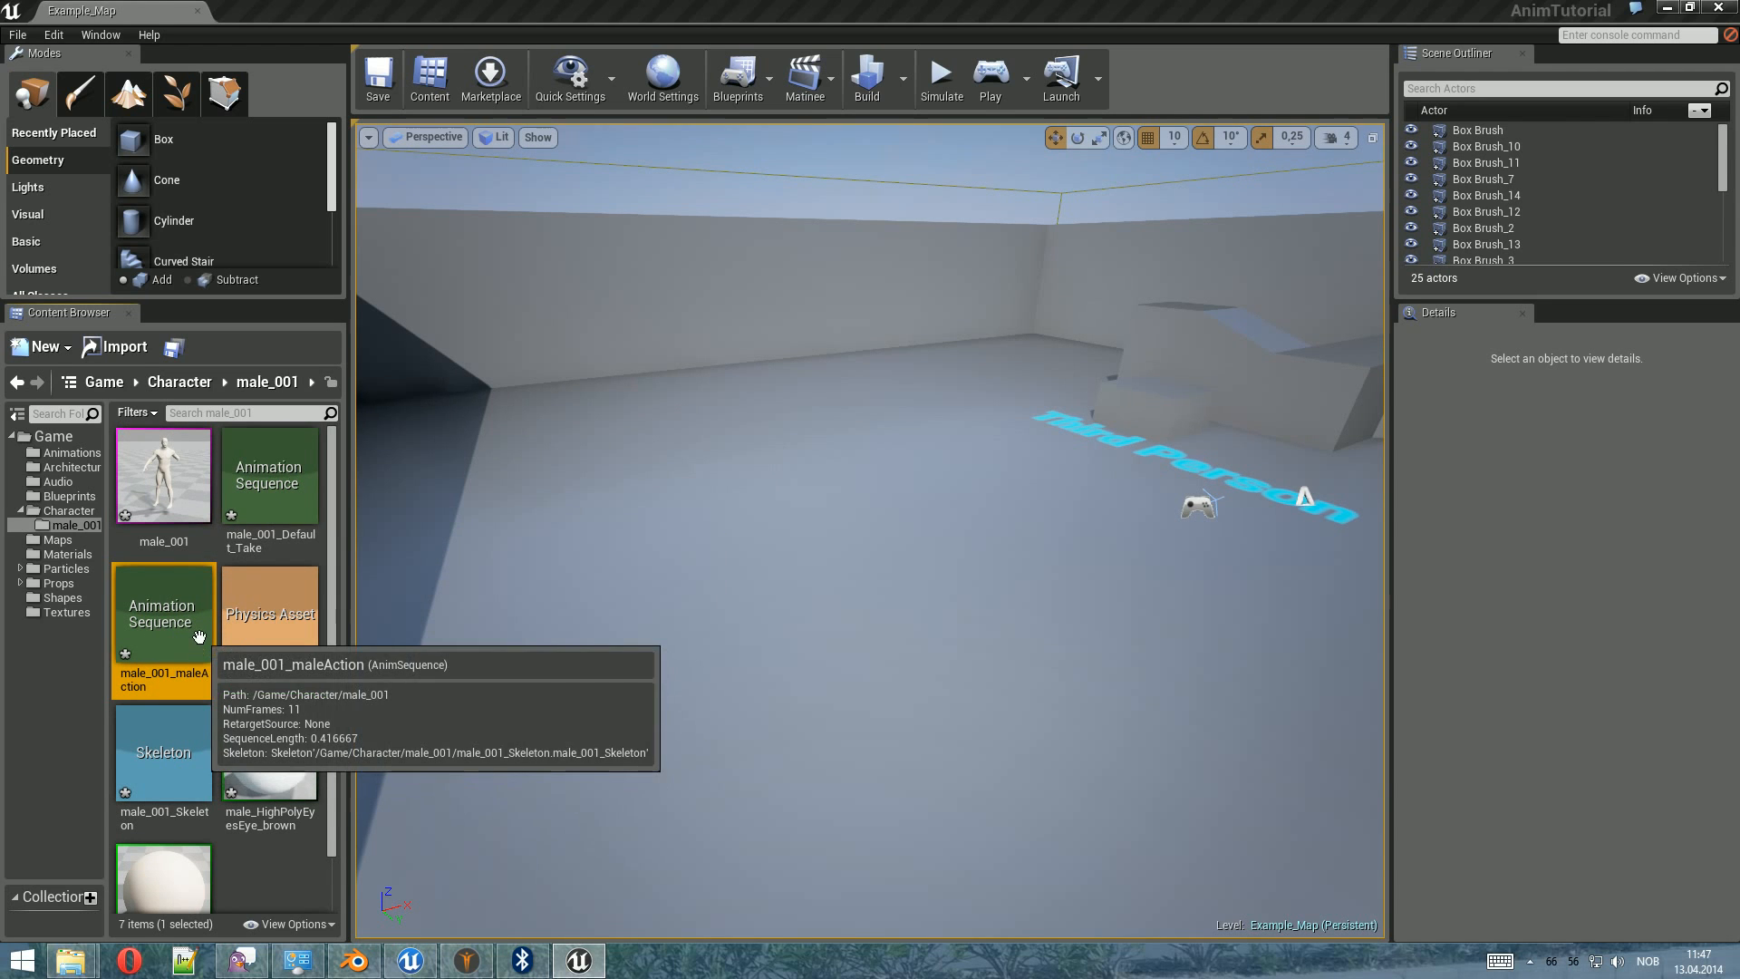
double_click(163, 475)
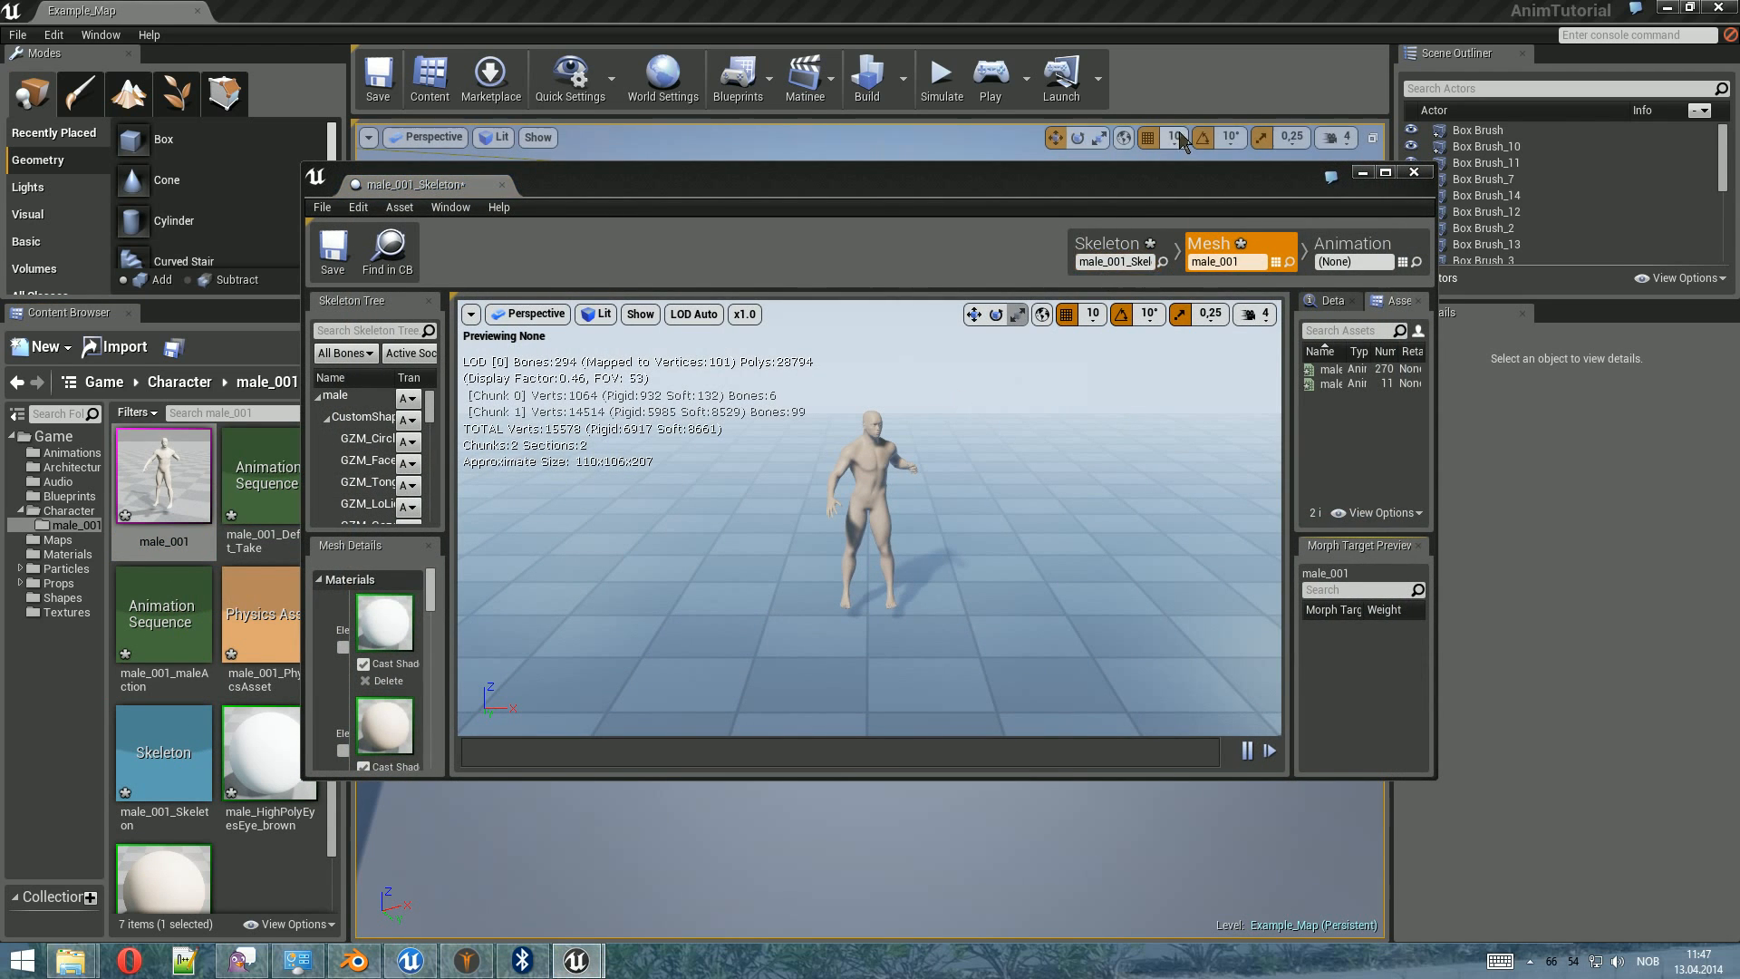
drag(1148, 174, 1151, 2)
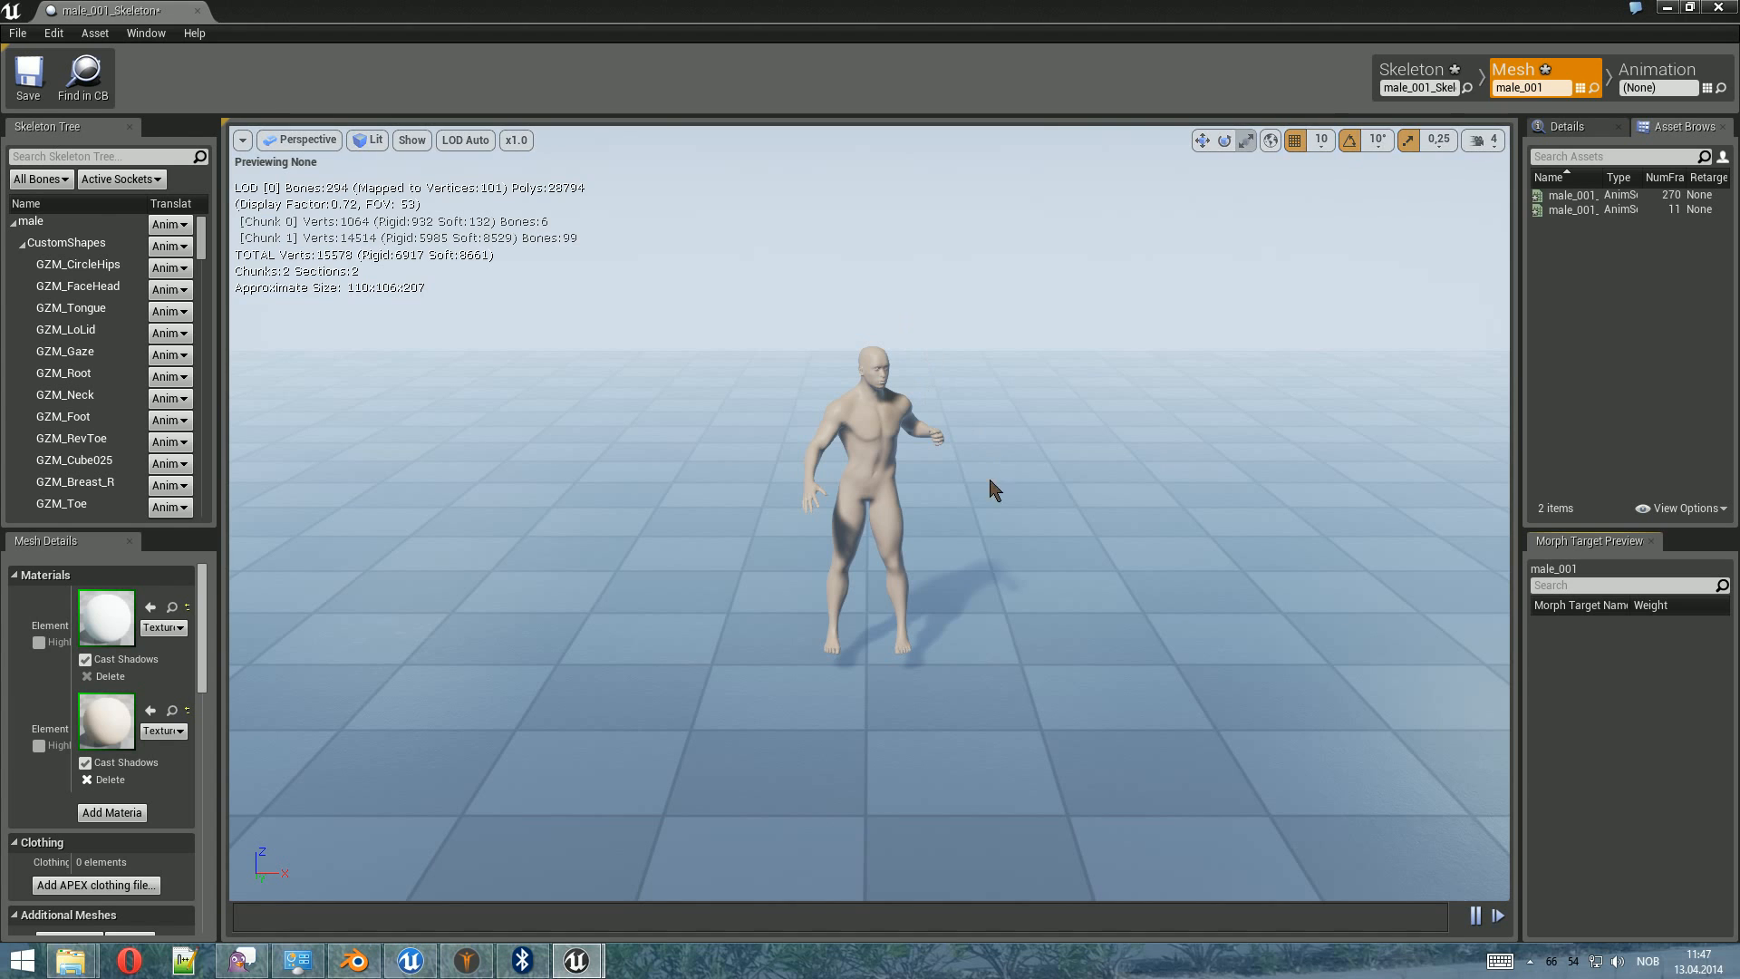
alt+drag(924, 504, 752, 500)
right_drag(752, 500, 970, 443)
key(w)
key(s)
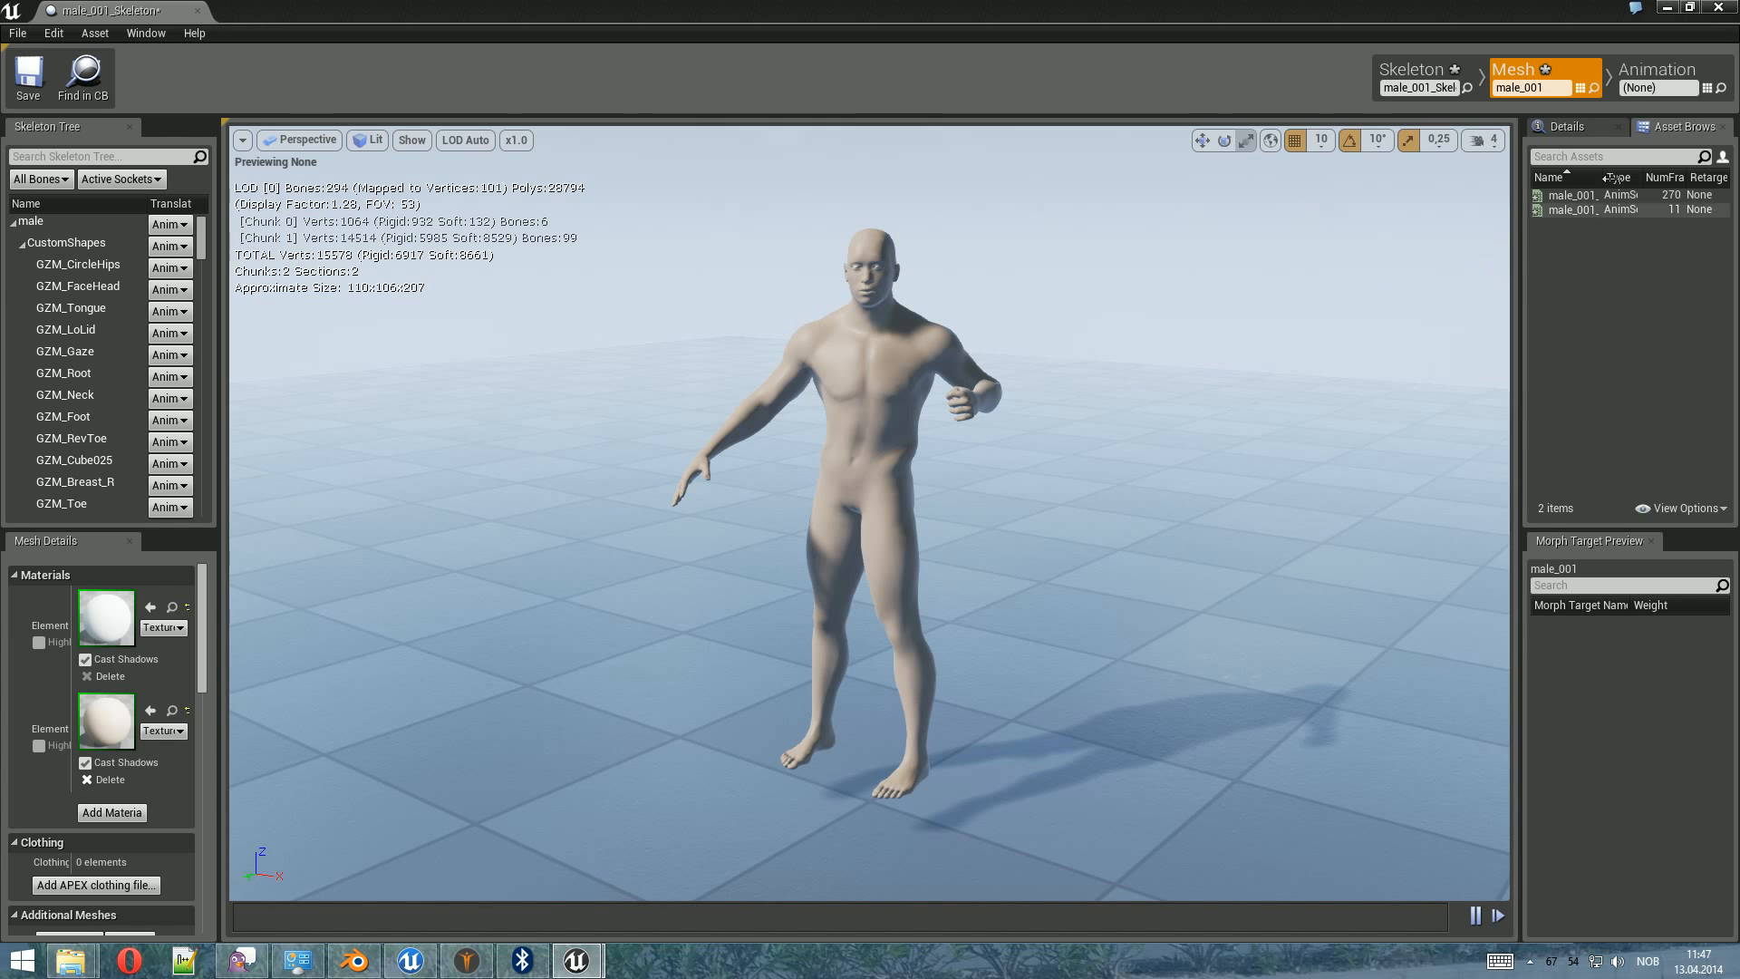
- Preview the male_001_maleAction animation on the character, examine the punch from several angles, and close the editor
double_click(1577, 210)
right_drag(1369, 444, 1426, 325)
key(d)
key(a)
key(w)
key(s)
key(d)
key(s)
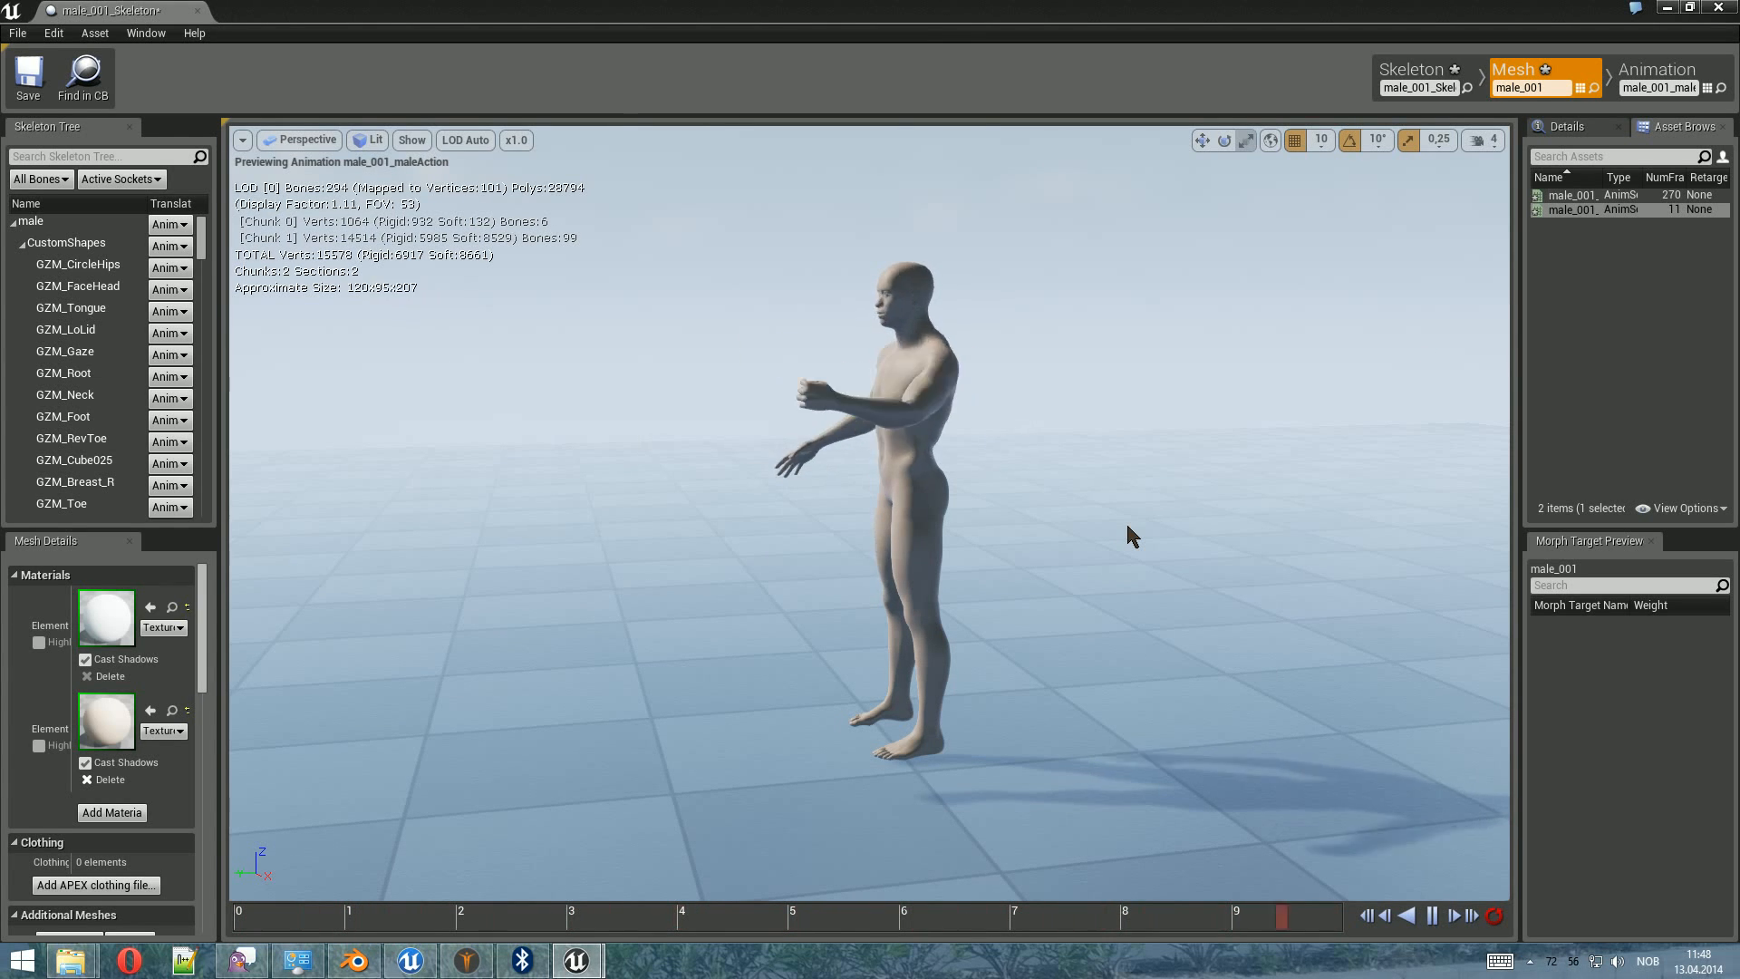
click(197, 10)
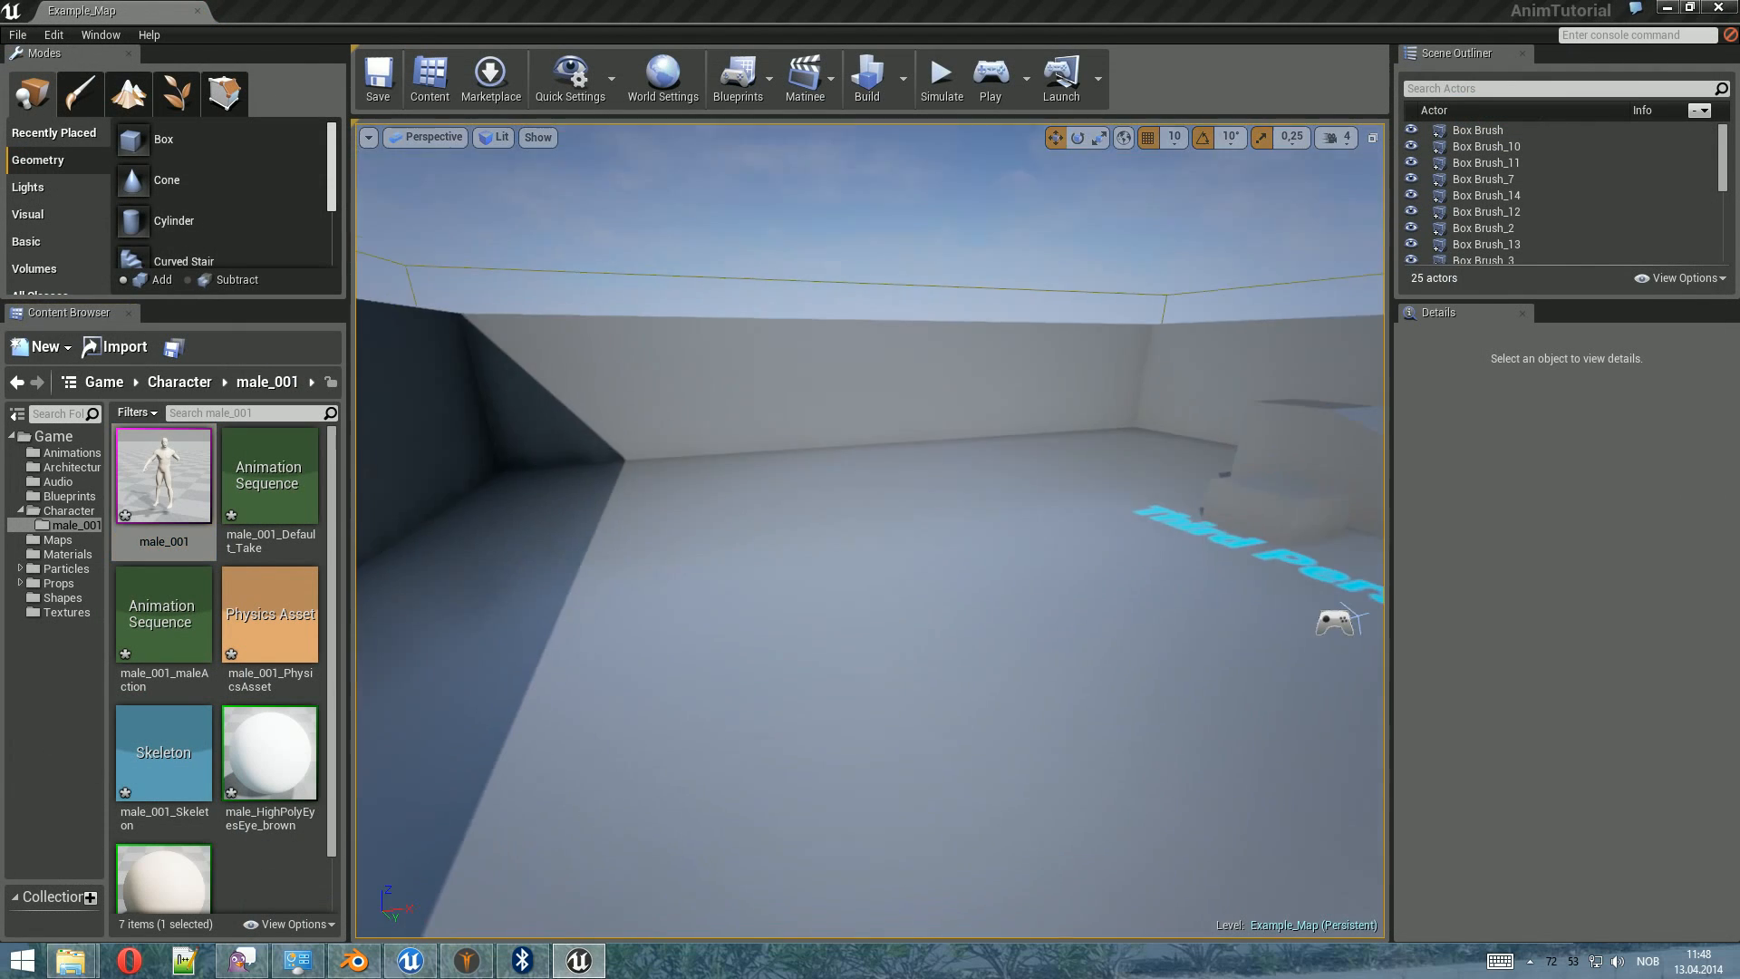